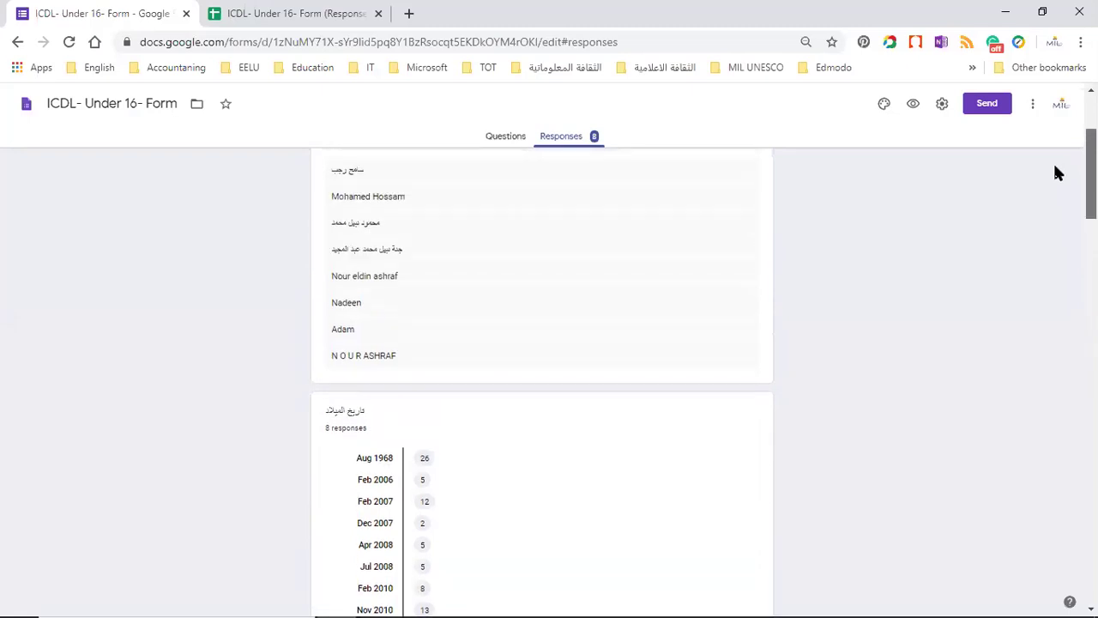
Review the summary of the form's responses, from names and birth dates to the account type, student and teacher sections
{"action": "scroll", "coordinate": [1046, 163], "scroll_direction": "down", "scroll_amount": 3}
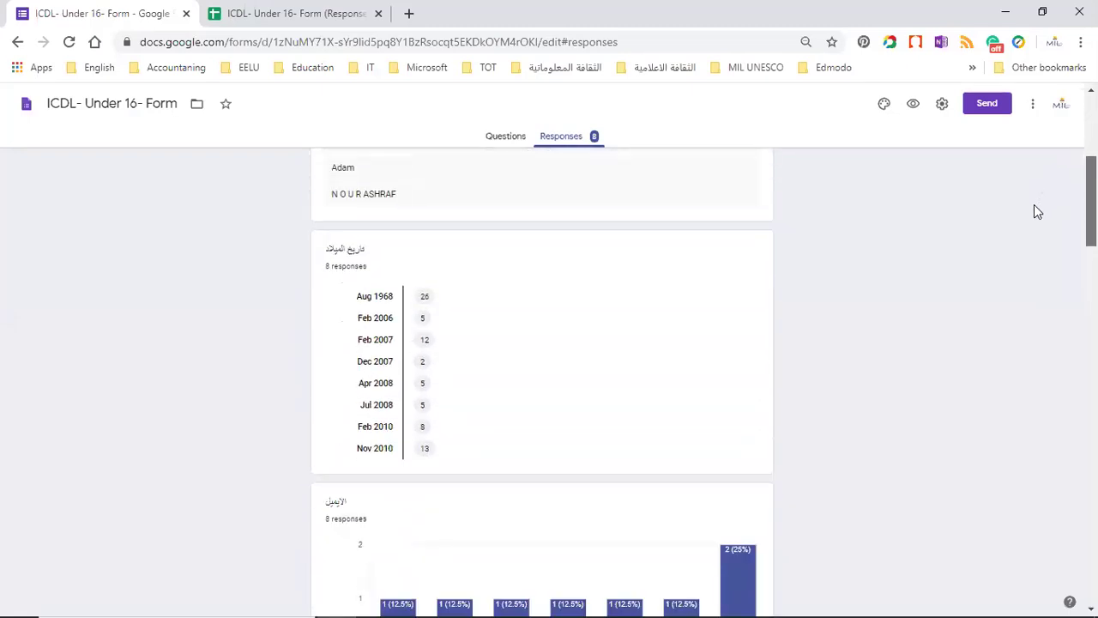
{"action": "scroll", "coordinate": [1030, 214], "scroll_direction": "down", "scroll_amount": 2}
{"action": "scroll", "coordinate": [1021, 249], "scroll_direction": "down", "scroll_amount": 3}
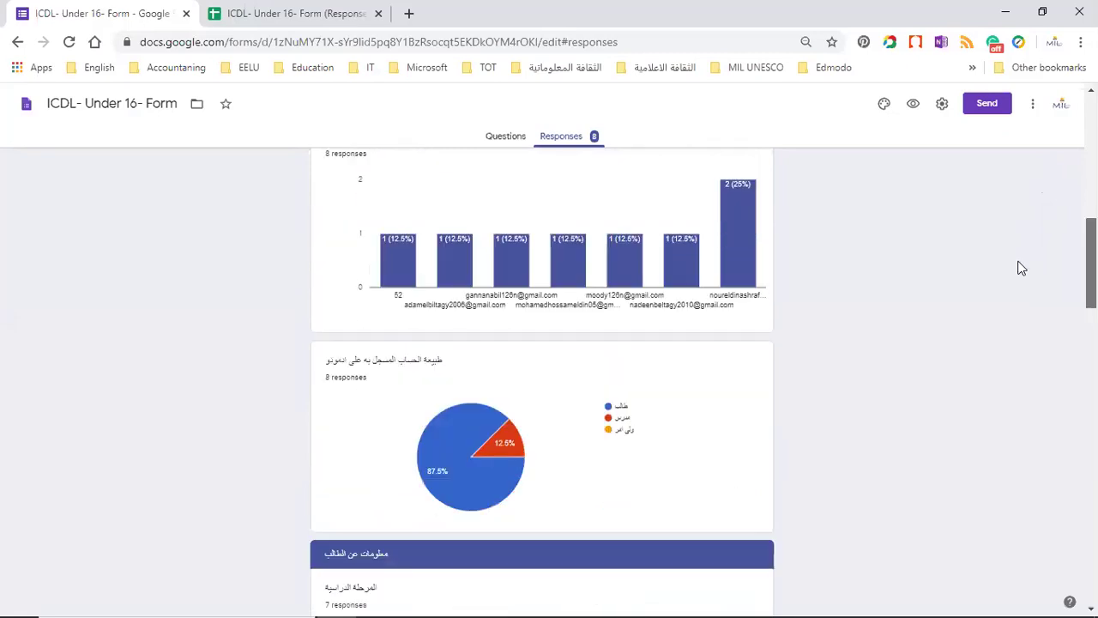
{"action": "scroll", "coordinate": [1004, 296], "scroll_direction": "down", "scroll_amount": 2}
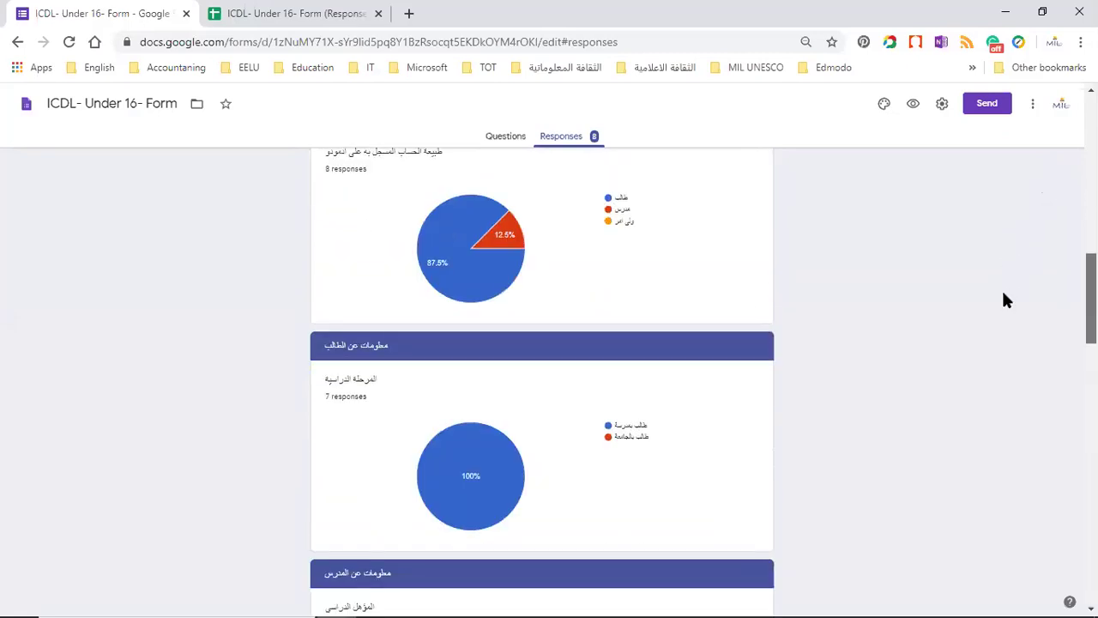
{"action": "scroll", "coordinate": [1001, 300], "scroll_direction": "down", "scroll_amount": 1}
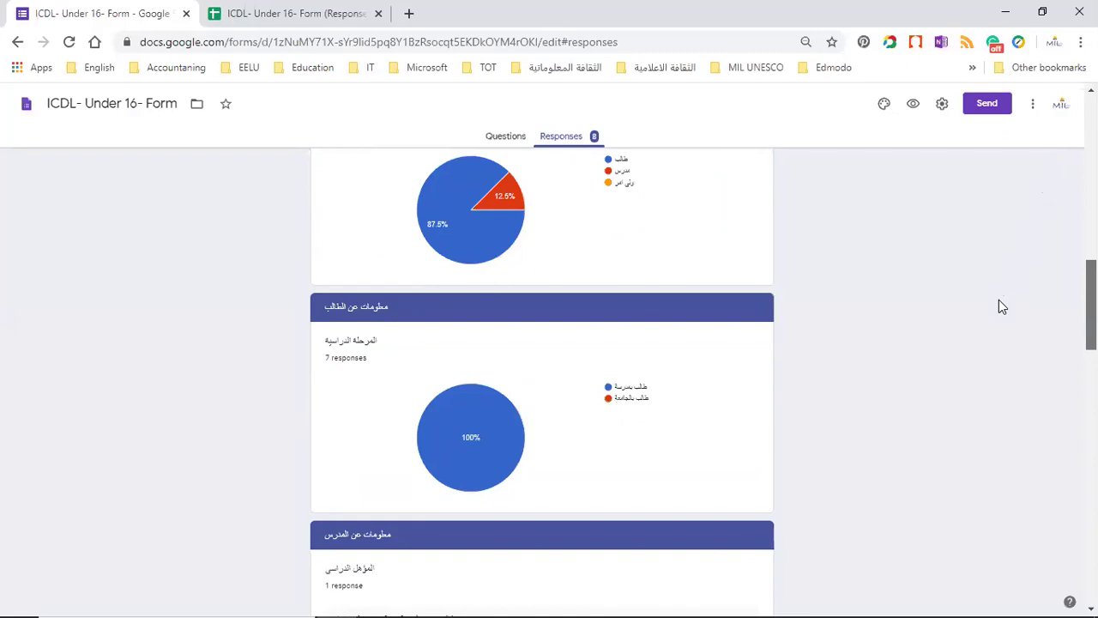
{"action": "scroll", "coordinate": [1001, 305], "scroll_direction": "down", "scroll_amount": 1}
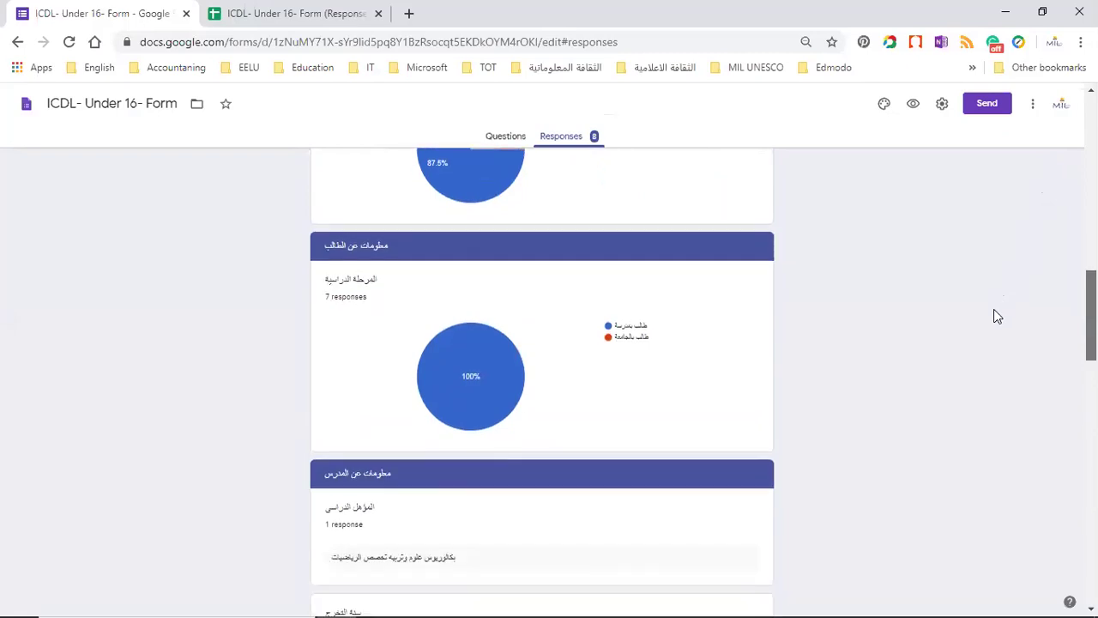
{"action": "scroll", "coordinate": [986, 274], "scroll_direction": "up", "scroll_amount": 15}
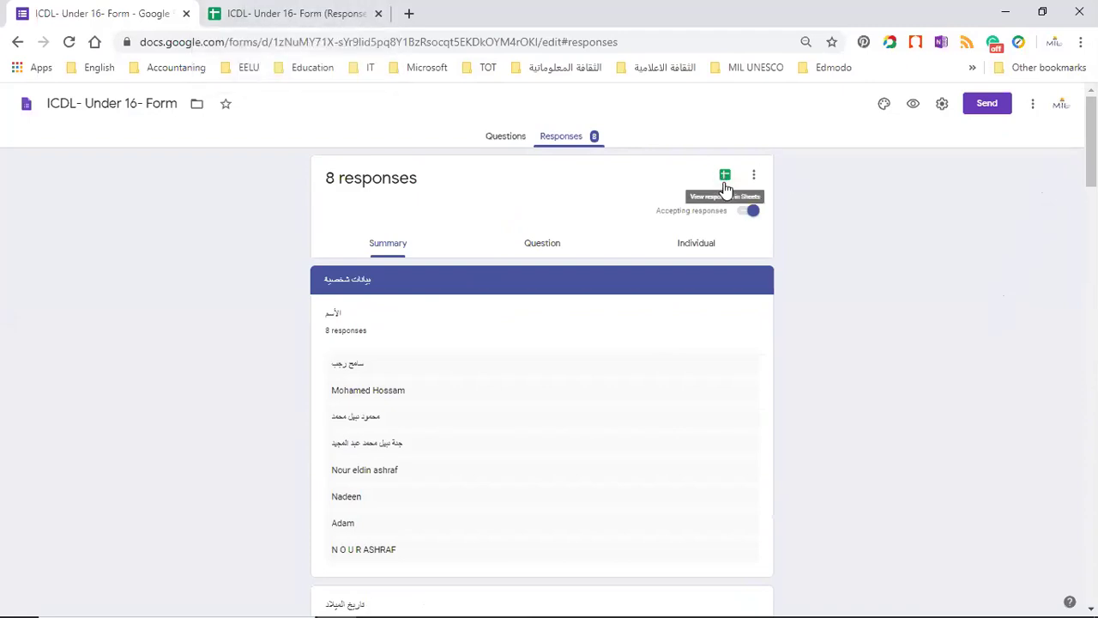
Switch to the ICDL- Under 16- Form (Responses) spreadsheet and select the first respondent's name in cell B2
{"action": "left_click", "coordinate": [275, 17]}
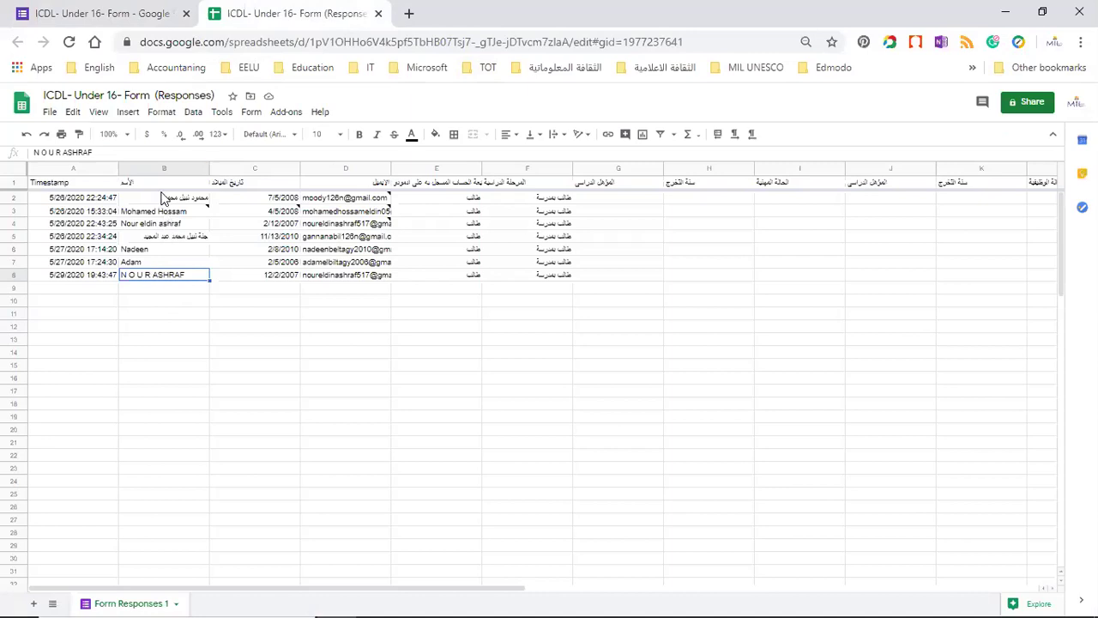
{"action": "key", "text": "ctrl+Up"}
{"action": "key", "text": "Down"}
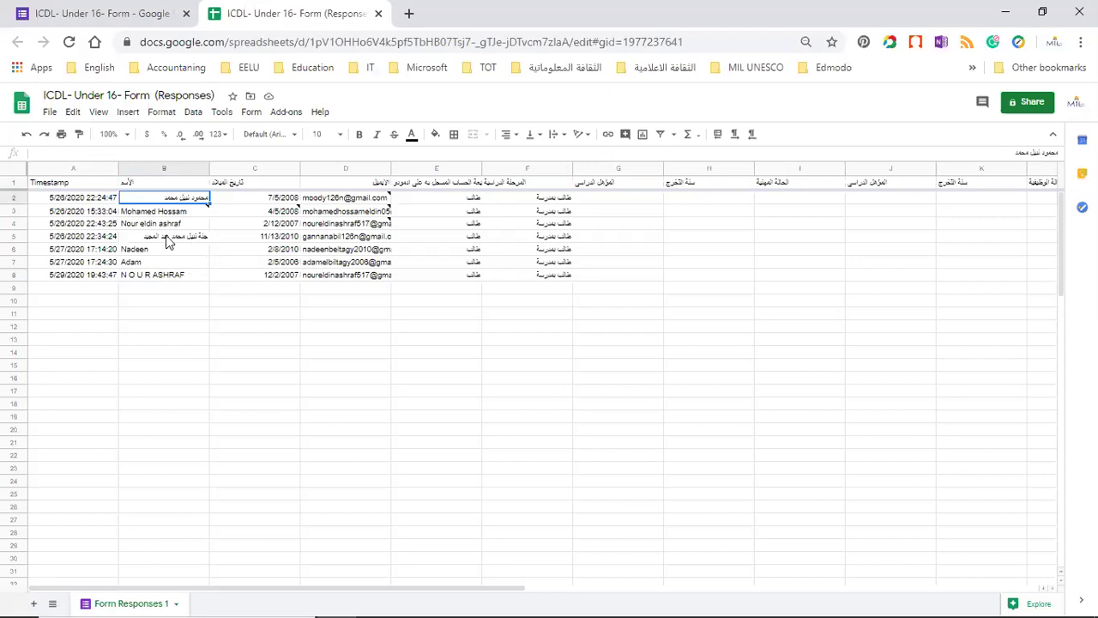
Download the responses spreadsheet in Microsoft Excel (.xlsx) format
{"action": "left_click", "coordinate": [50, 113]}
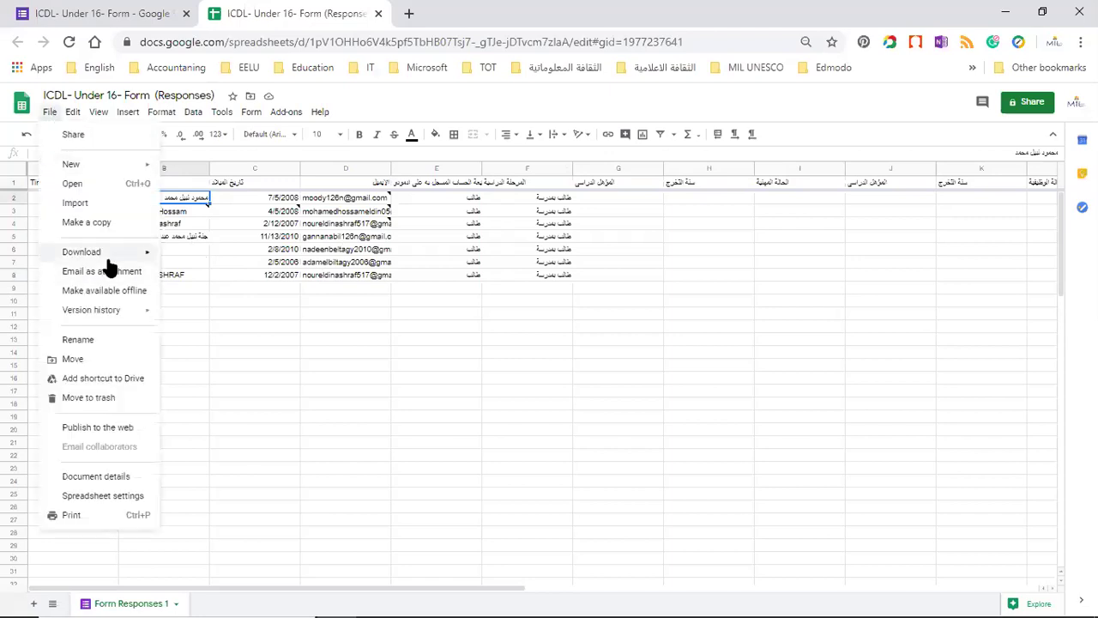
{"action": "mouse_move", "coordinate": [110, 258]}
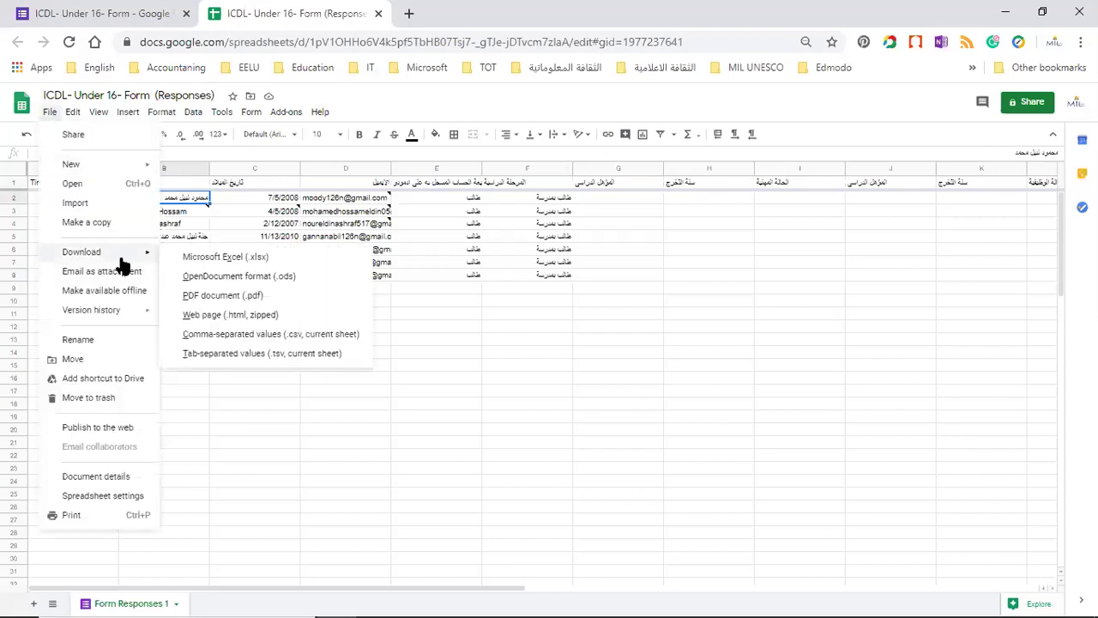
{"action": "left_click", "coordinate": [225, 256]}
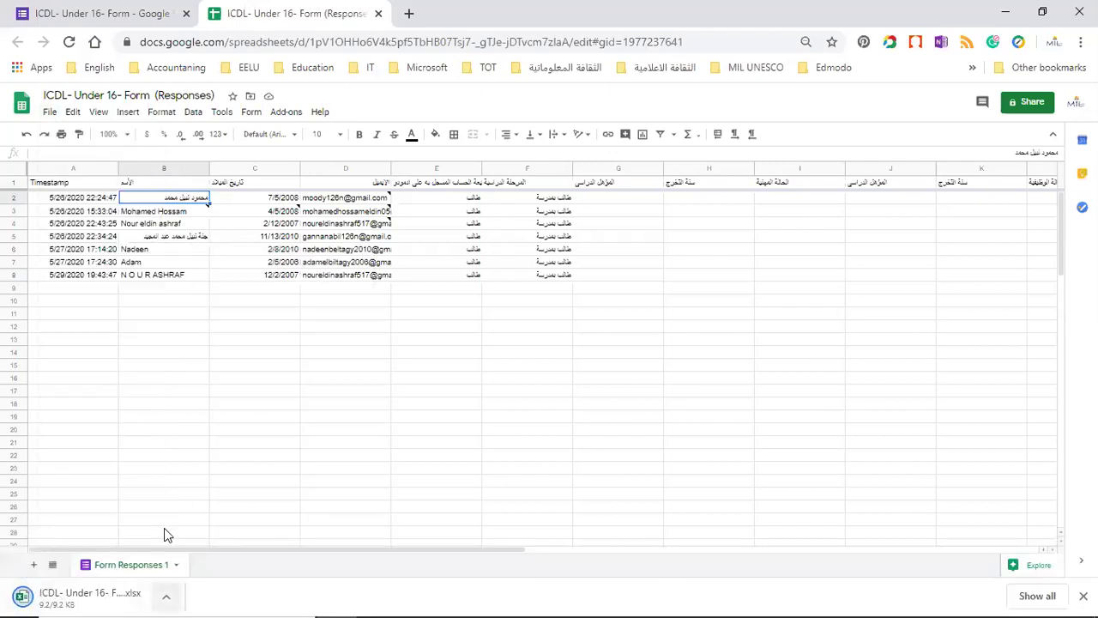
Show the downloaded workbook in its folder and close the browser window
{"action": "left_click", "coordinate": [169, 595]}
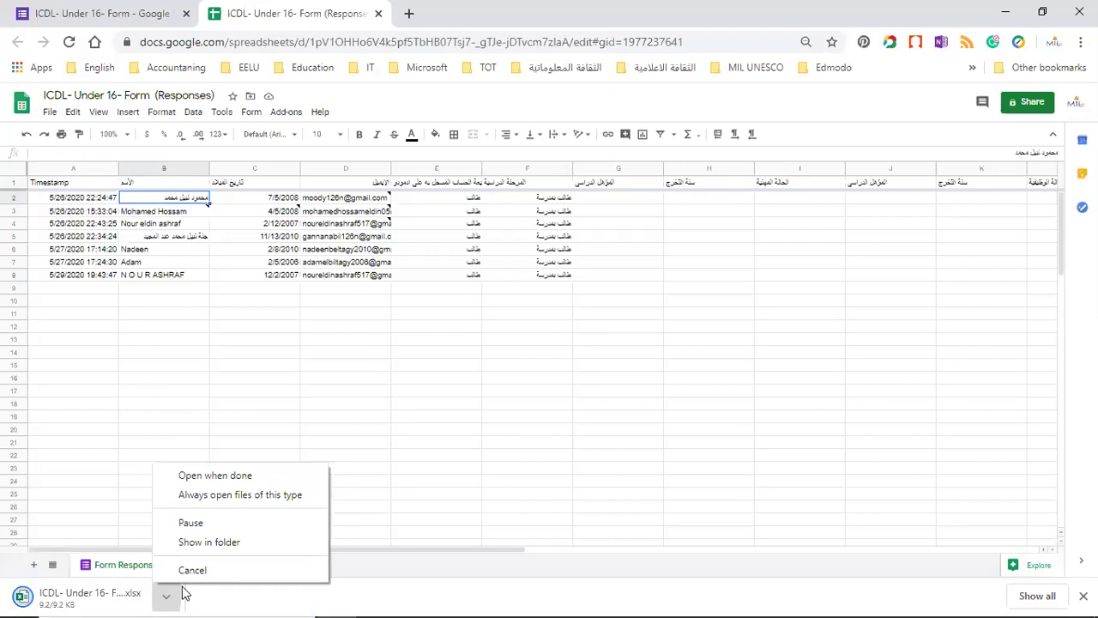
{"action": "left_click", "coordinate": [246, 542]}
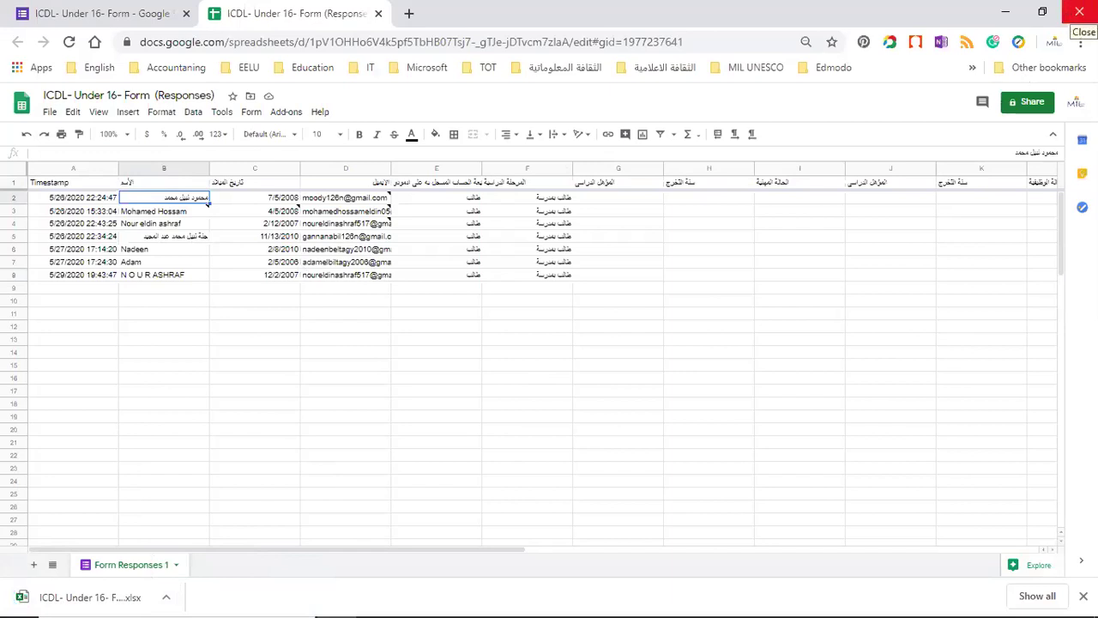
{"action": "left_click", "coordinate": [1079, 12]}
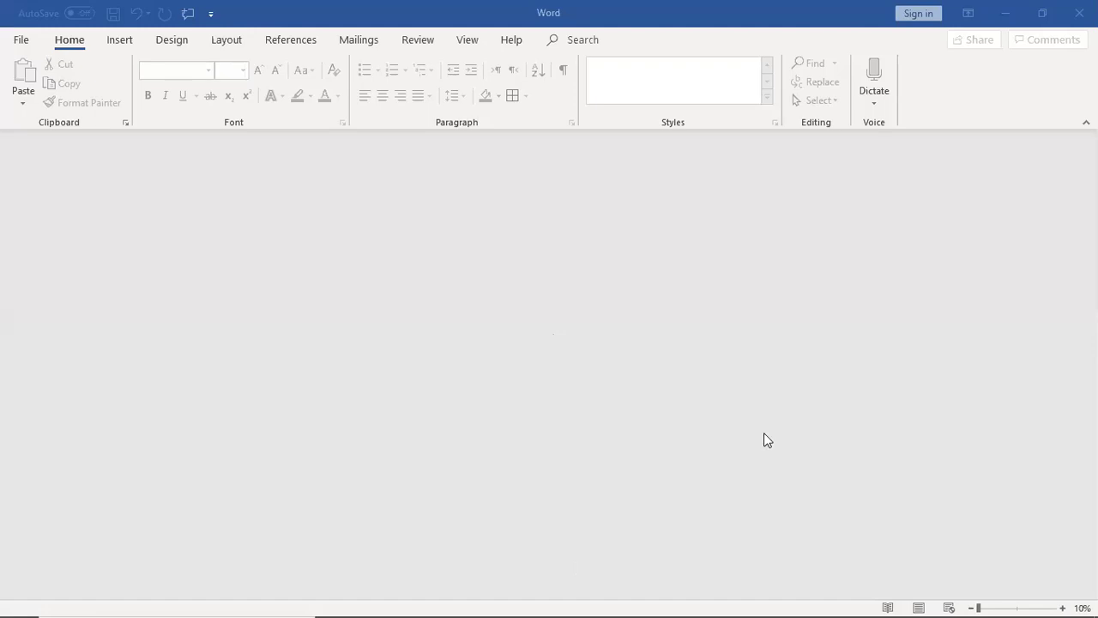
{"action": "key", "text": "super"}
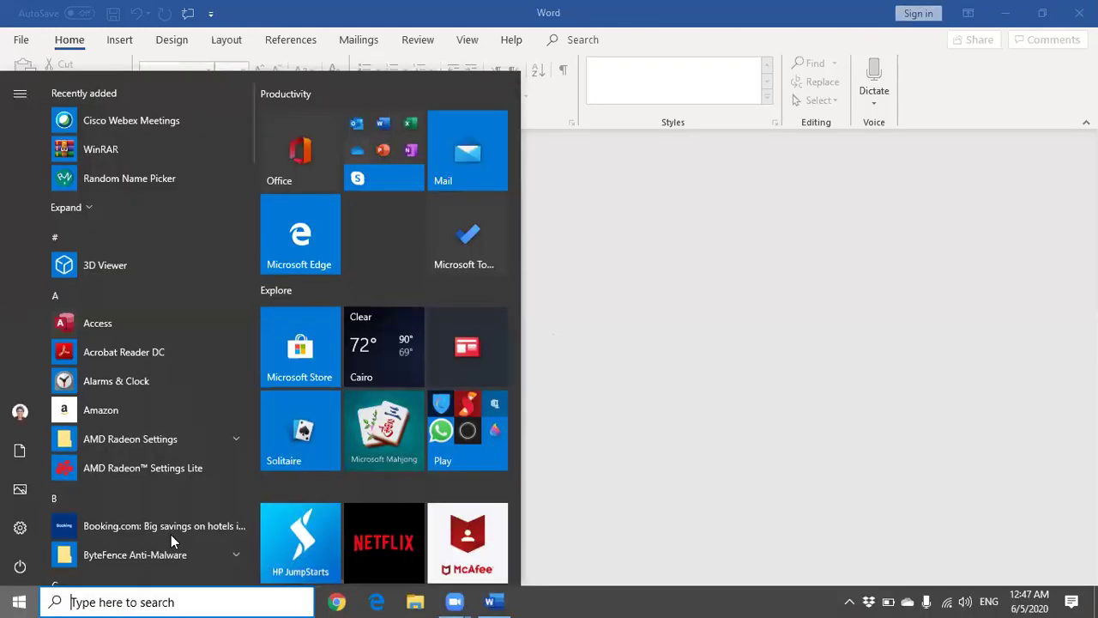
{"action": "key", "text": "super"}
{"action": "key", "text": "super+s"}
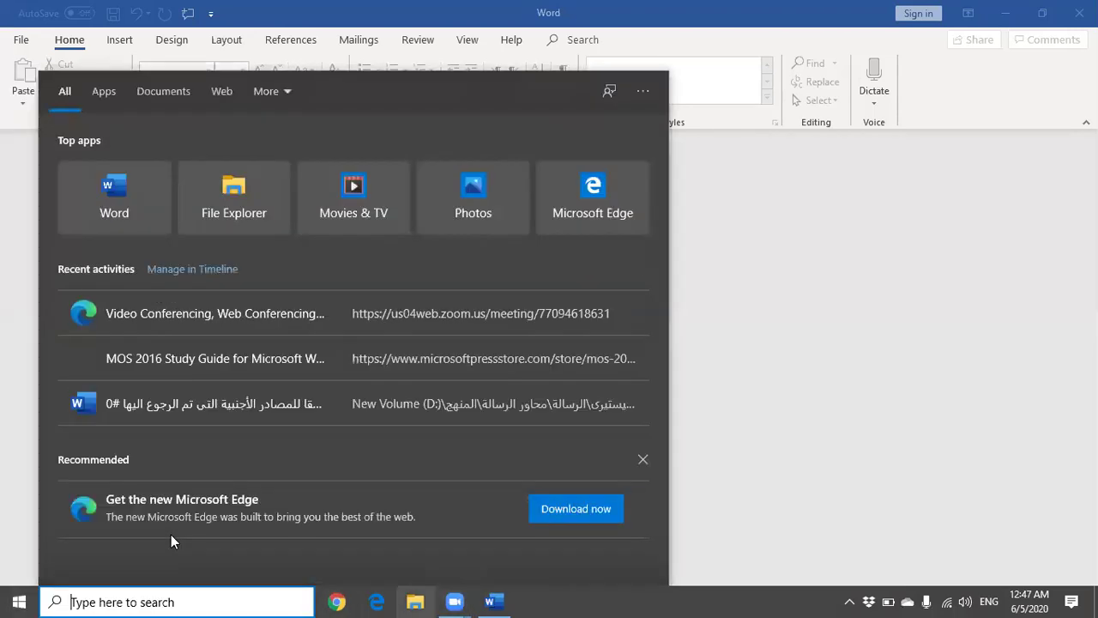
{"action": "key", "text": "Escape"}
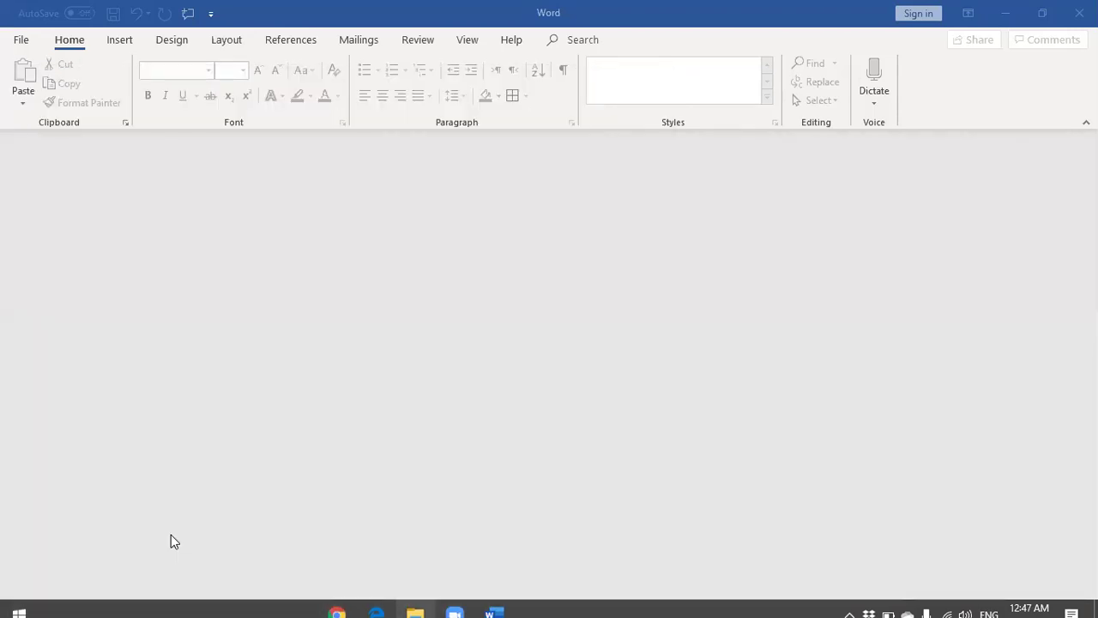
Open the ICDL- Under 16- Form (Responses) workbook from the Downloads folder in File Explorer, maximize it and enable editing
{"action": "key", "text": "super+e"}
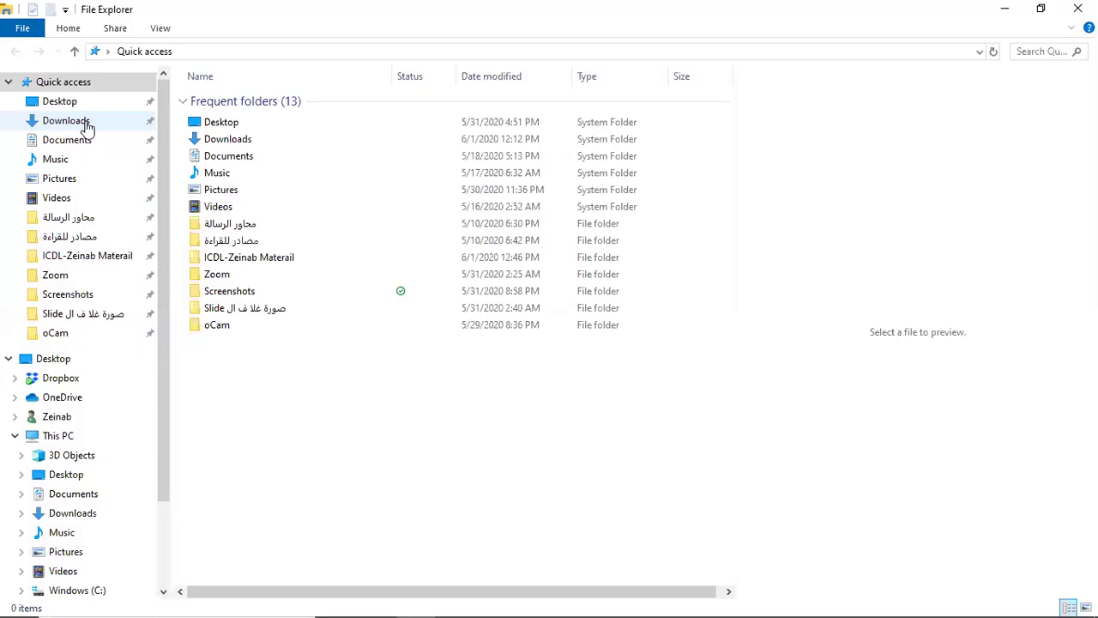
{"action": "left_click", "coordinate": [88, 121]}
{"action": "left_click", "coordinate": [257, 125]}
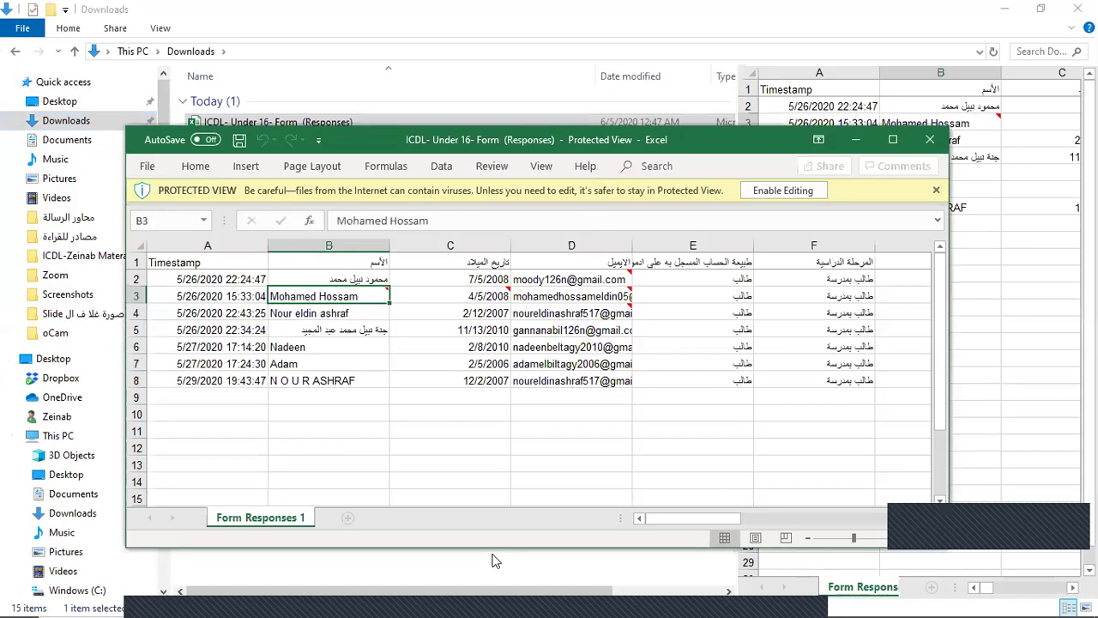
{"action": "left_click", "coordinate": [893, 139]}
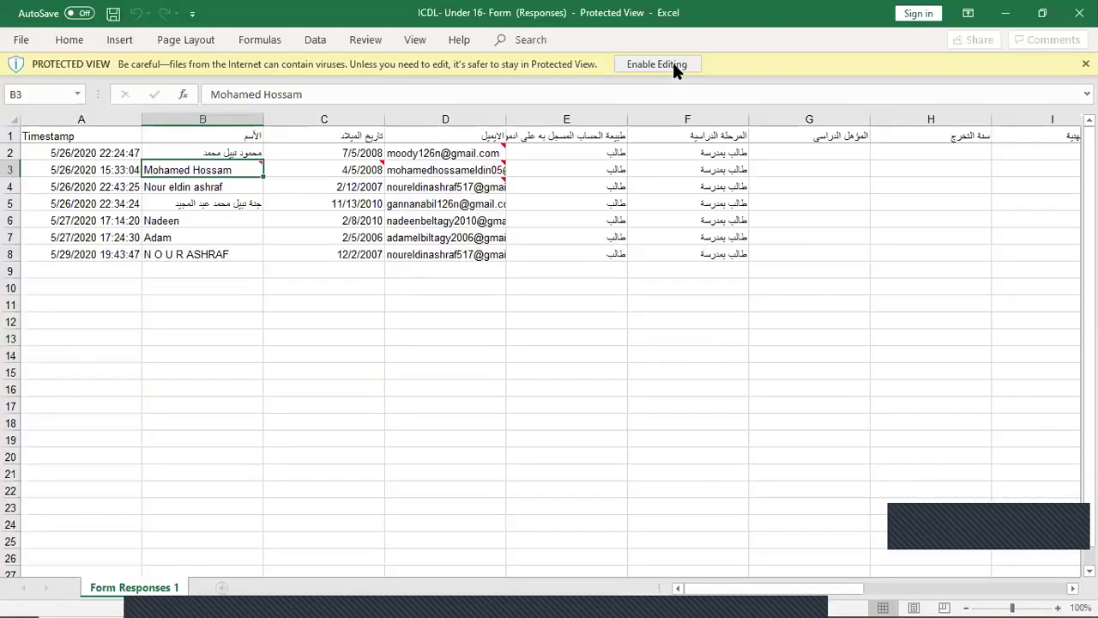
{"action": "left_click", "coordinate": [673, 65]}
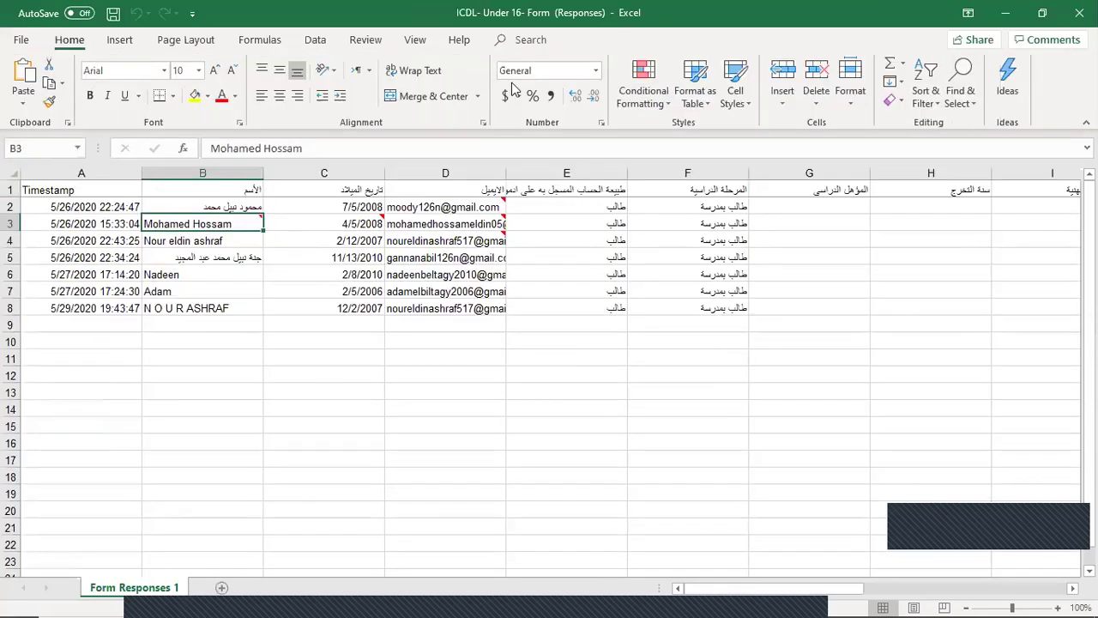
Go through the timestamp, name and birth-date headers in row 1 and select the whole email column D
{"action": "left_click", "coordinate": [52, 190]}
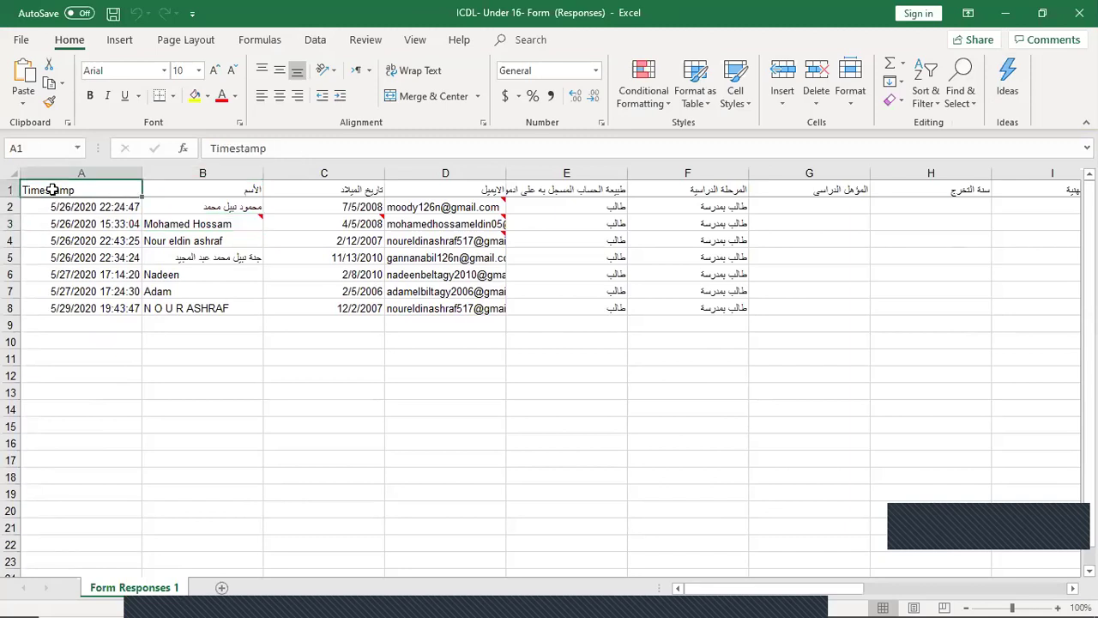
{"action": "left_click", "coordinate": [210, 190]}
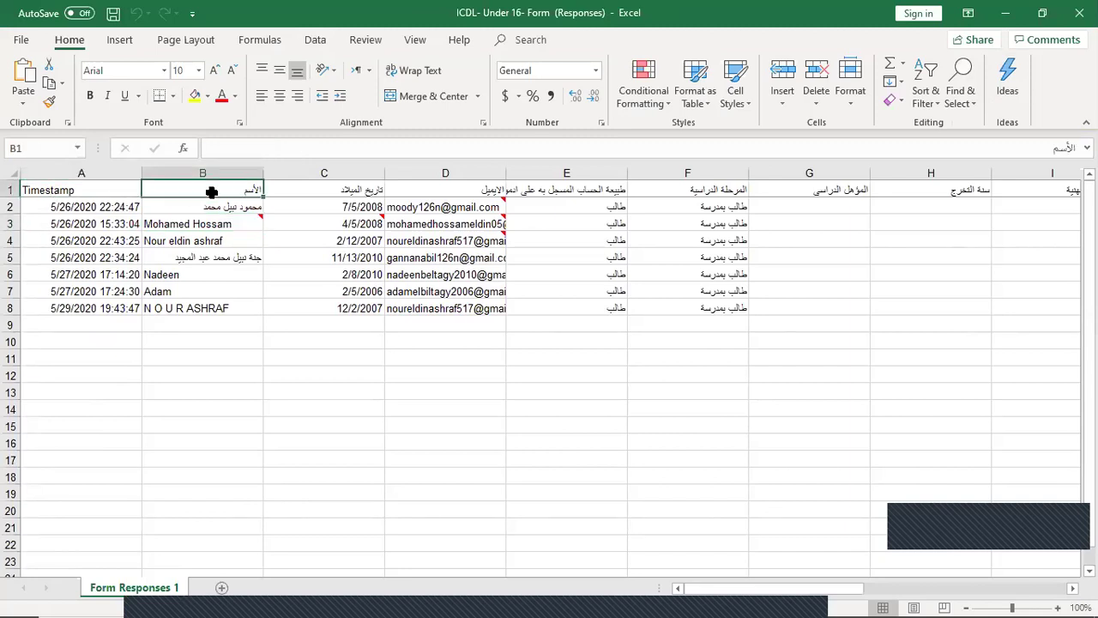
{"action": "left_click", "coordinate": [357, 190]}
{"action": "left_click", "coordinate": [455, 174]}
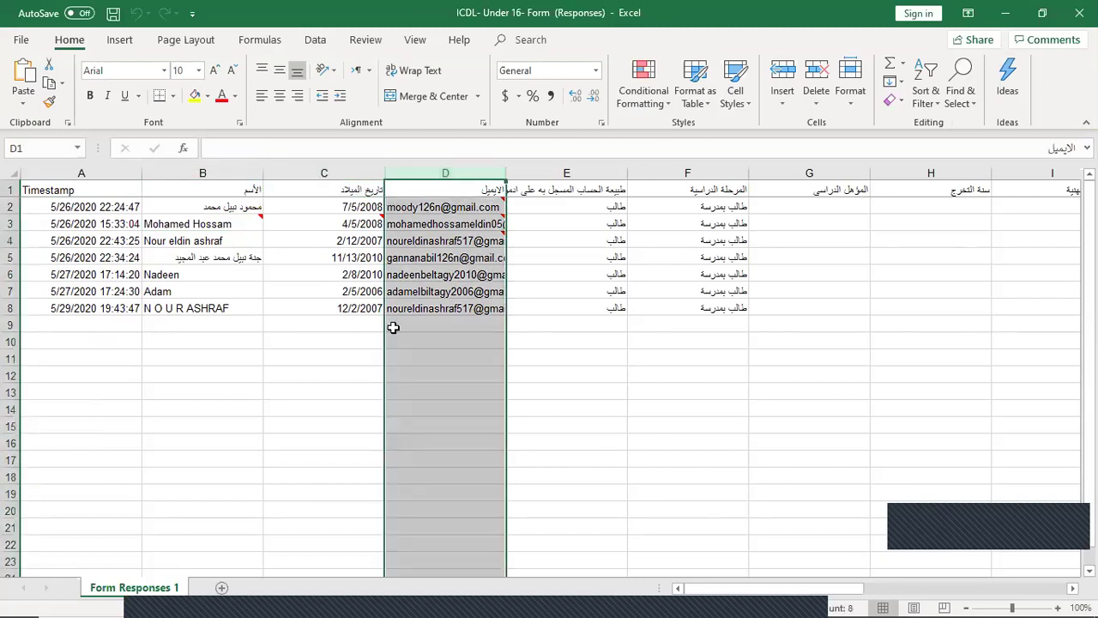
Switch to Word and open the gallery of templates for a new document
{"action": "mouse_move", "coordinate": [319, 600]}
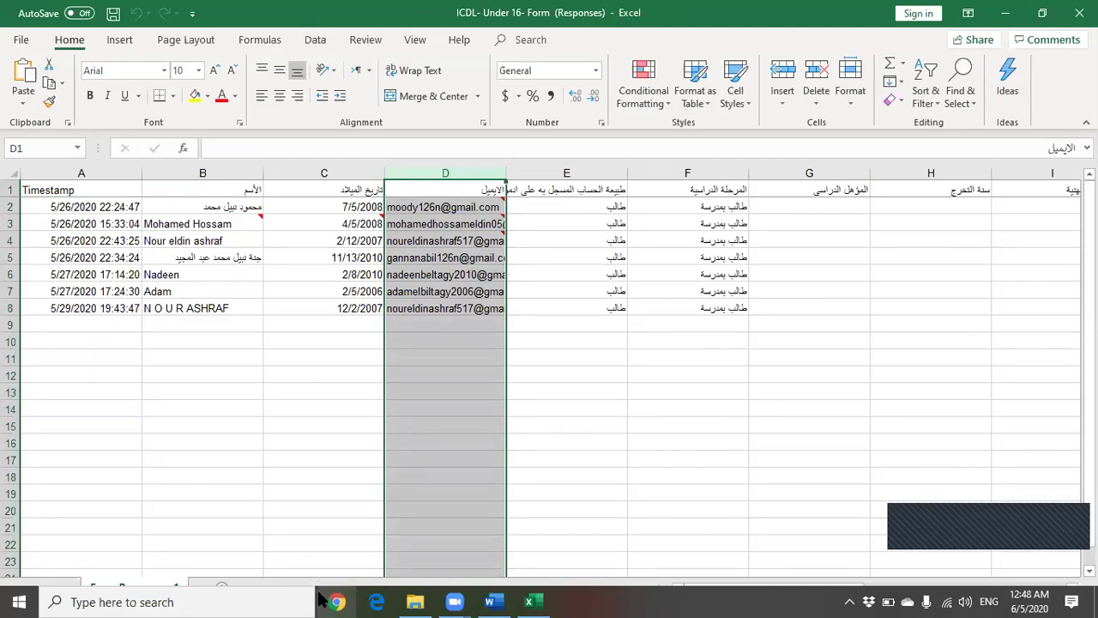
{"action": "left_click", "coordinate": [502, 601]}
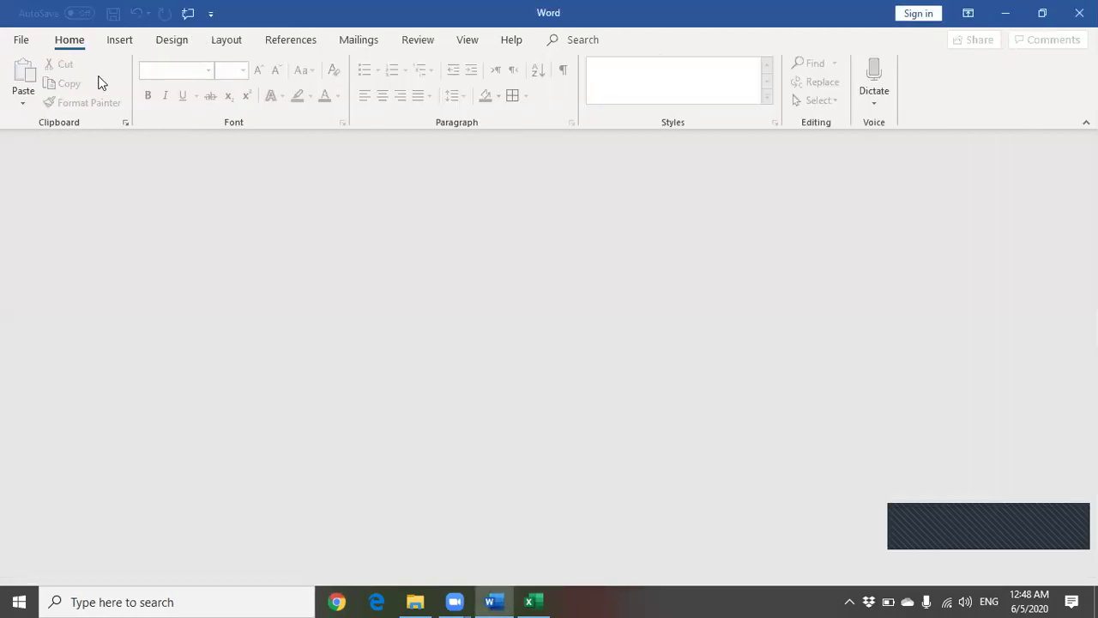
{"action": "left_click", "coordinate": [20, 41]}
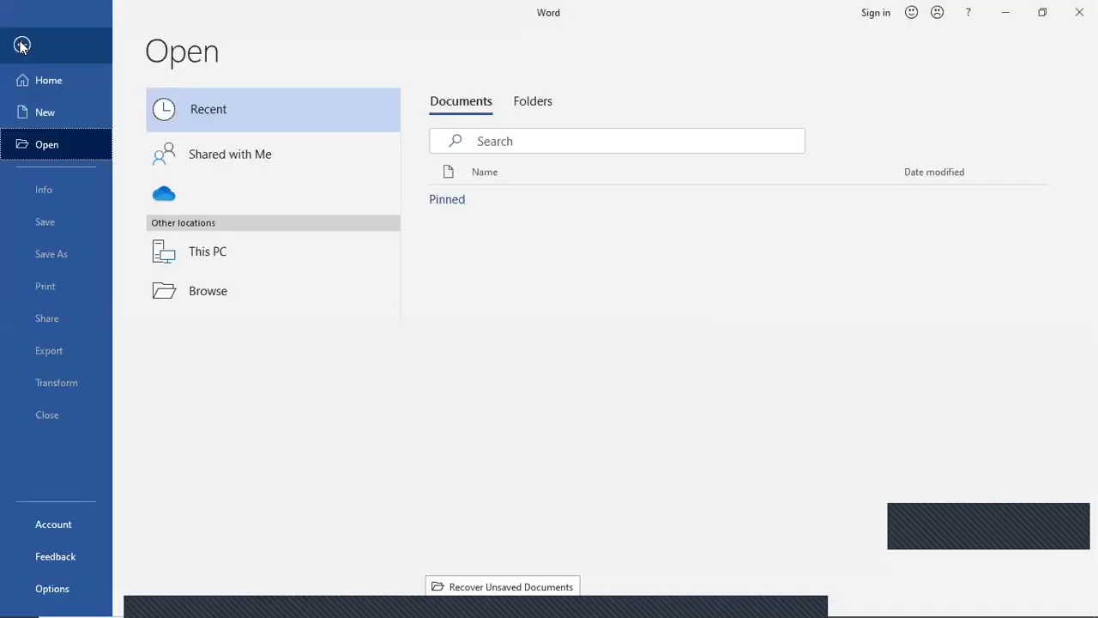
{"action": "left_click", "coordinate": [41, 118]}
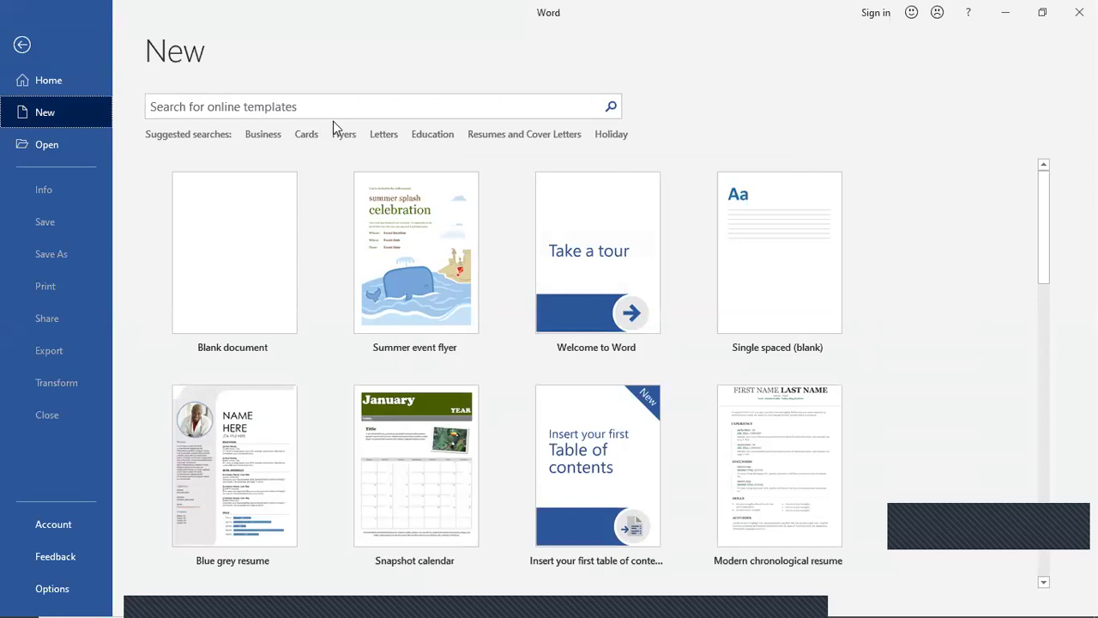
Search the online templates for the suggested Education category and look through the whole range of results
{"action": "left_click", "coordinate": [434, 137]}
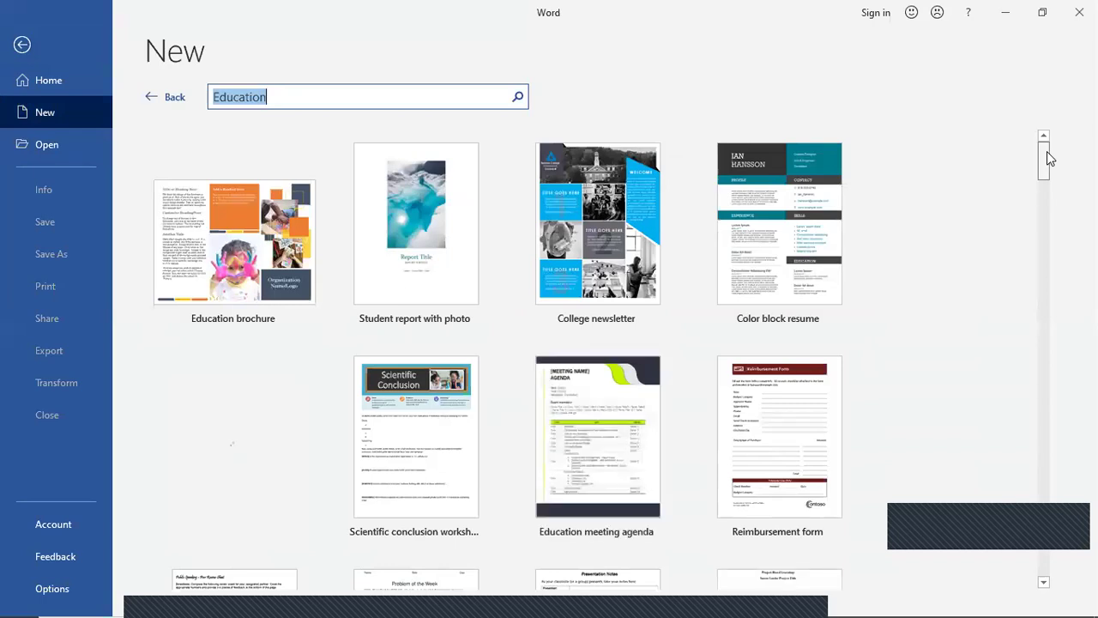
{"action": "scroll", "coordinate": [1047, 154], "scroll_direction": "down", "scroll_amount": 1}
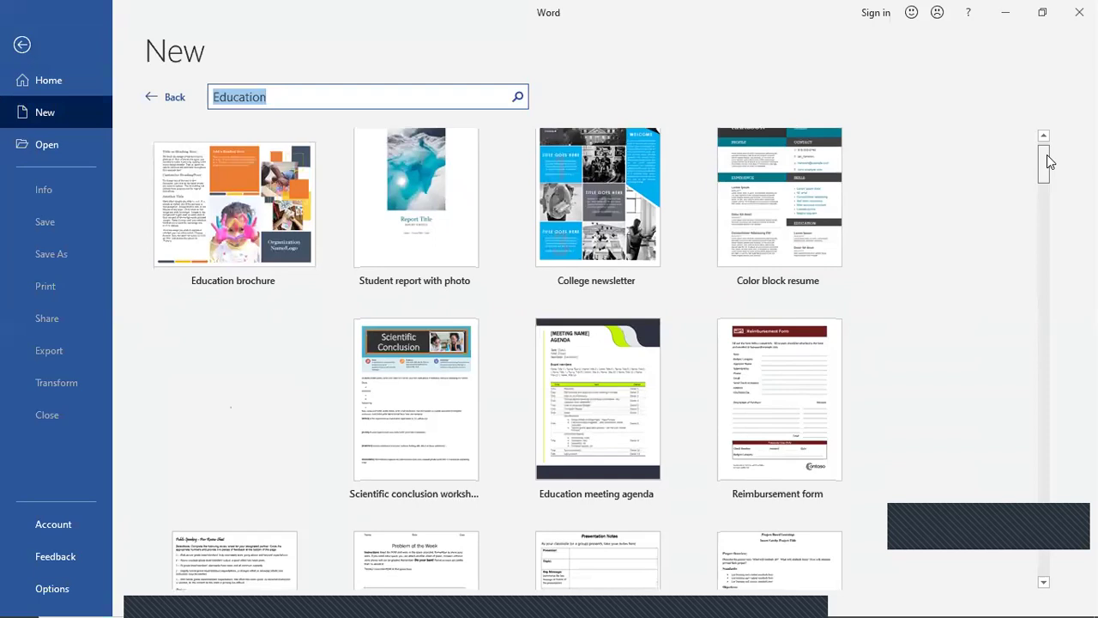
{"action": "scroll", "coordinate": [1047, 155], "scroll_direction": "down", "scroll_amount": 5}
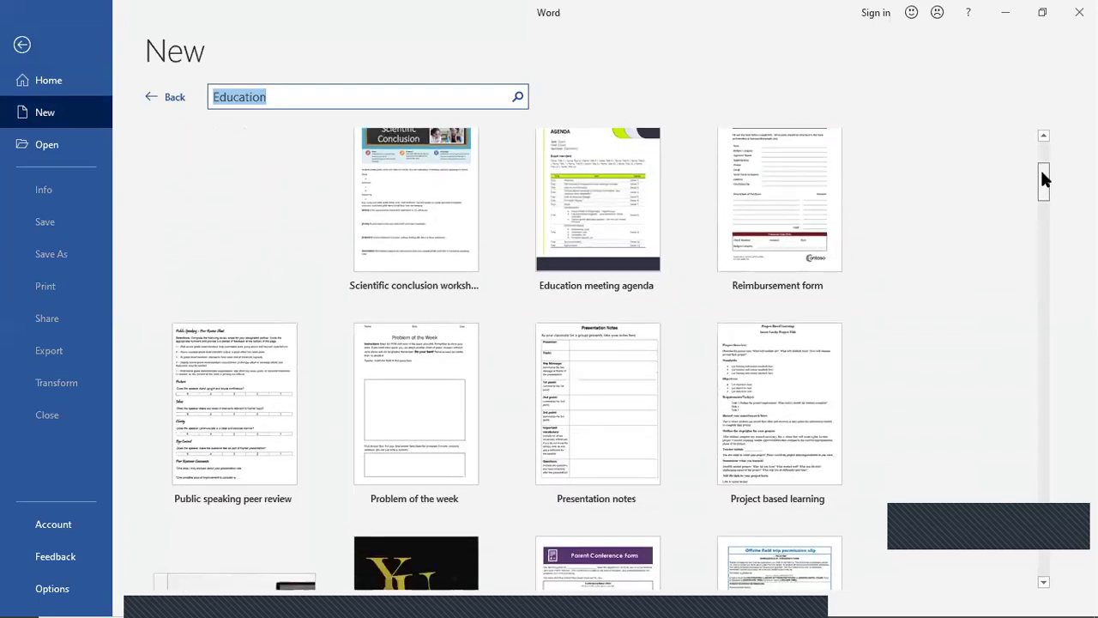
{"action": "scroll", "coordinate": [1043, 178], "scroll_direction": "down", "scroll_amount": 1}
{"action": "left_click", "coordinate": [1037, 209]}
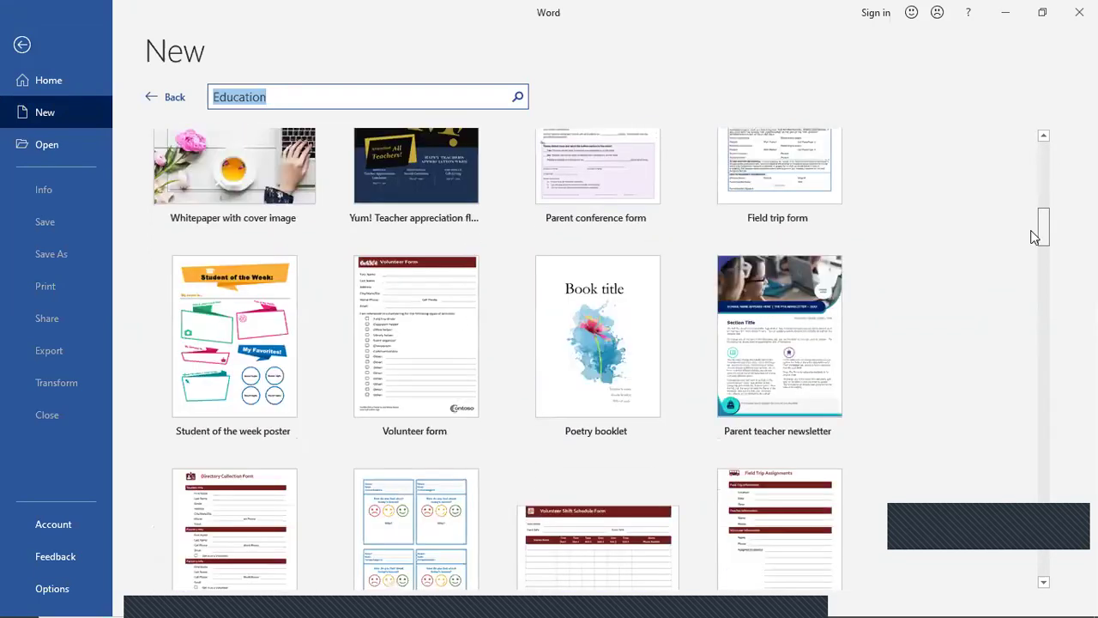
{"action": "scroll", "coordinate": [1024, 253], "scroll_direction": "down", "scroll_amount": 10}
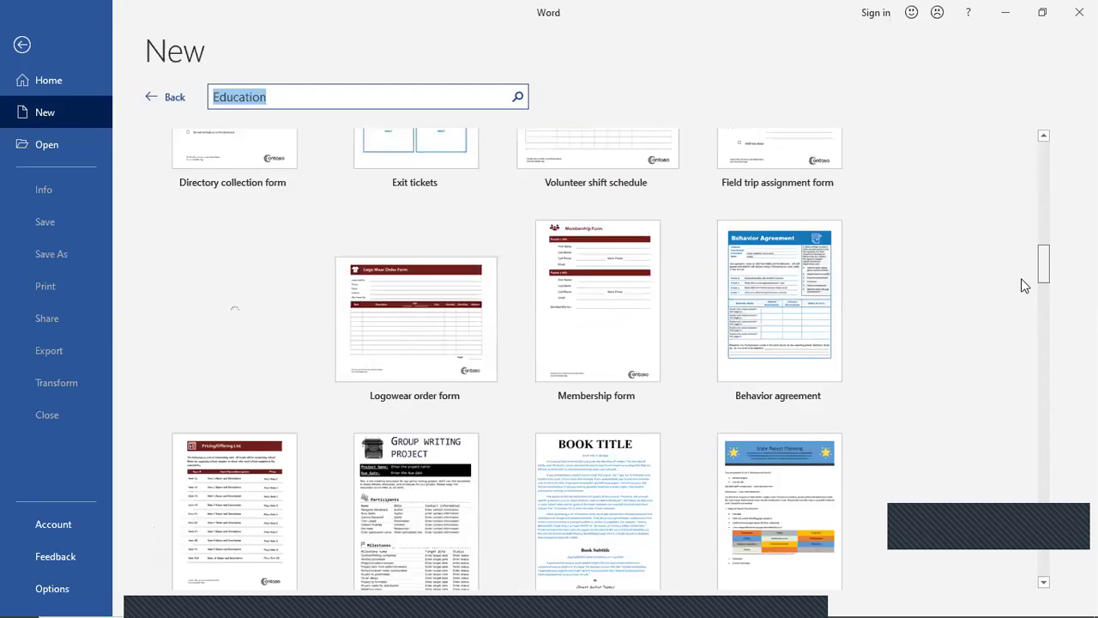
{"action": "scroll", "coordinate": [1017, 299], "scroll_direction": "down", "scroll_amount": 10}
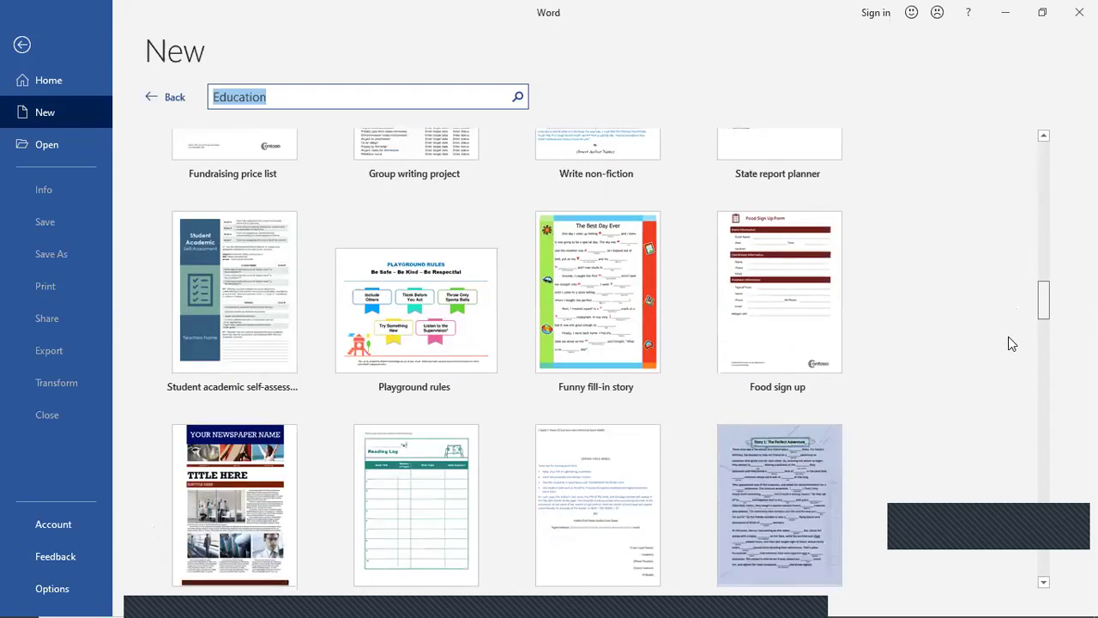
{"action": "scroll", "coordinate": [1002, 391], "scroll_direction": "down", "scroll_amount": 20}
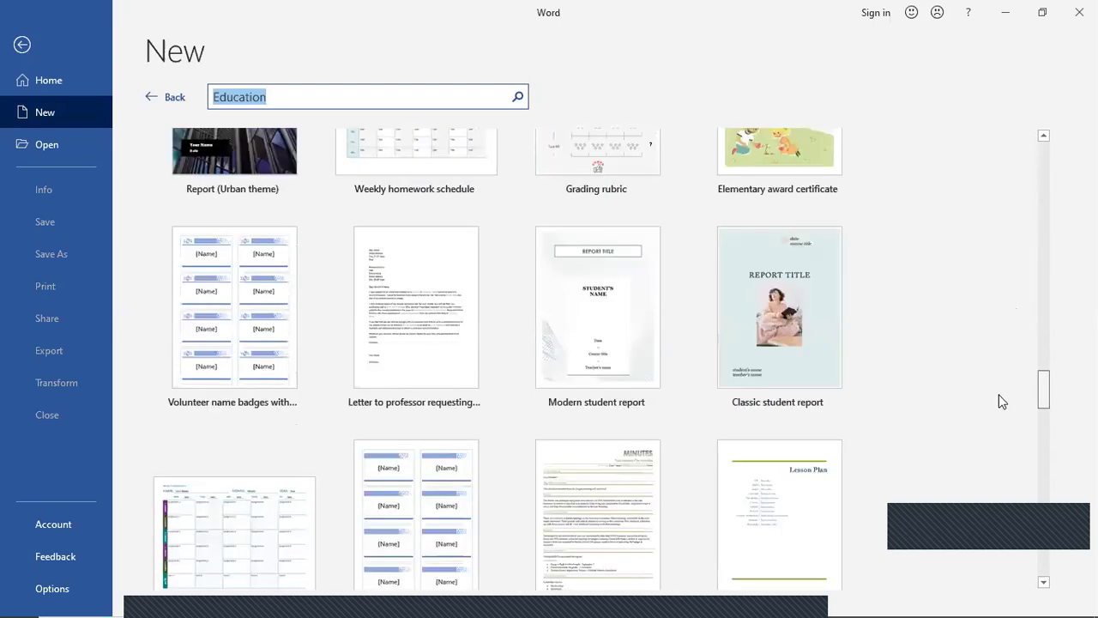
{"action": "scroll", "coordinate": [995, 424], "scroll_direction": "down", "scroll_amount": 10}
{"action": "scroll", "coordinate": [991, 446], "scroll_direction": "down", "scroll_amount": 10}
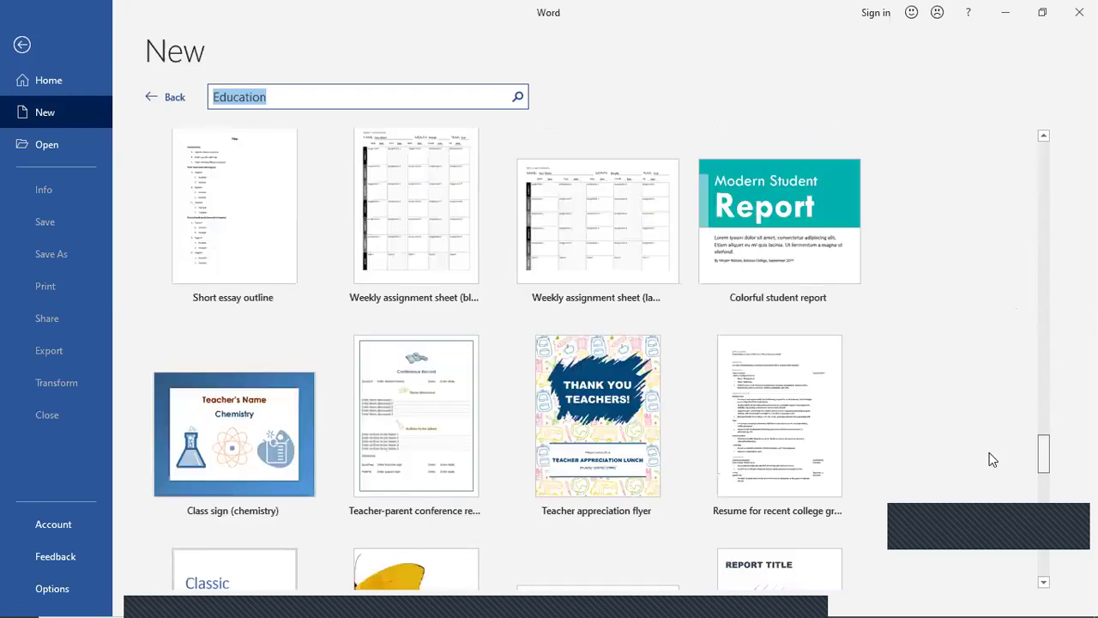
{"action": "scroll", "coordinate": [988, 478], "scroll_direction": "down", "scroll_amount": 10}
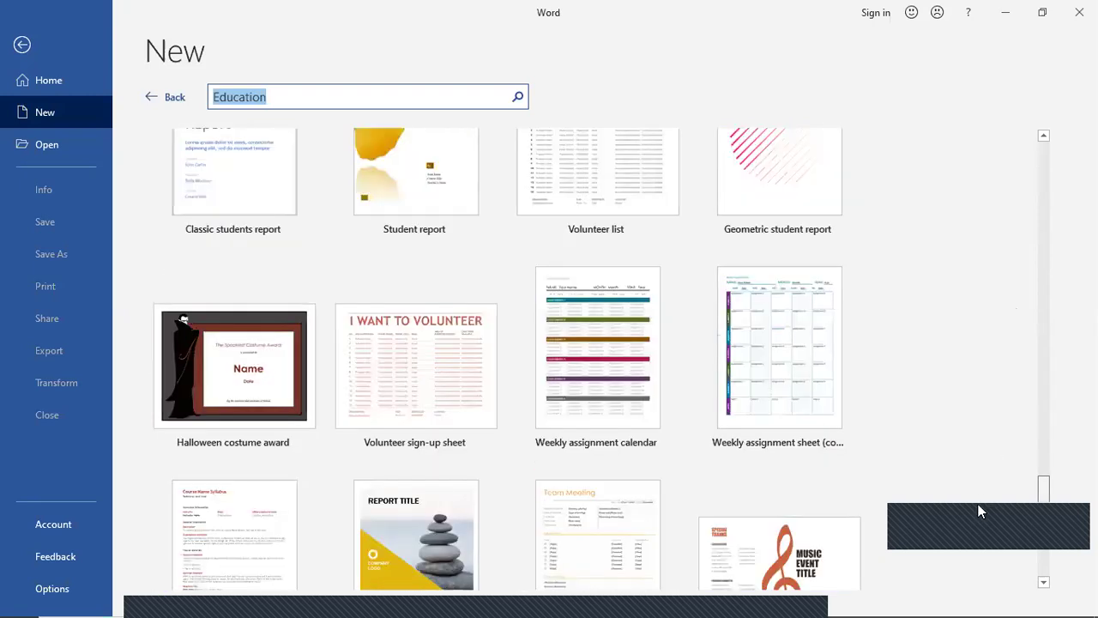
{"action": "scroll", "coordinate": [978, 514], "scroll_direction": "down", "scroll_amount": 10}
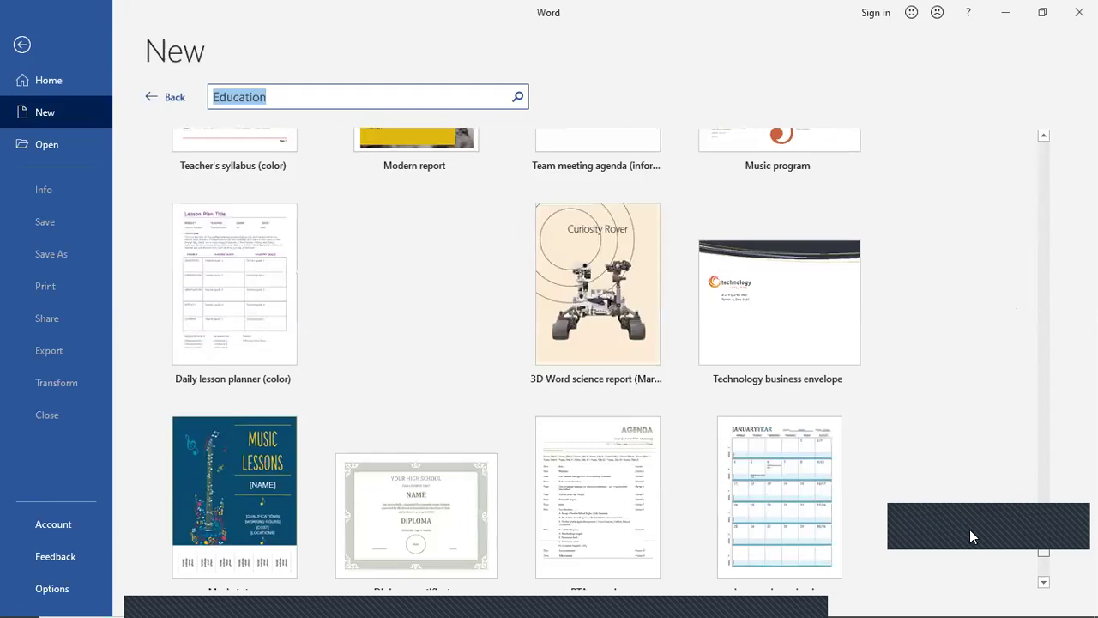
{"action": "scroll", "coordinate": [969, 530], "scroll_direction": "down", "scroll_amount": 5}
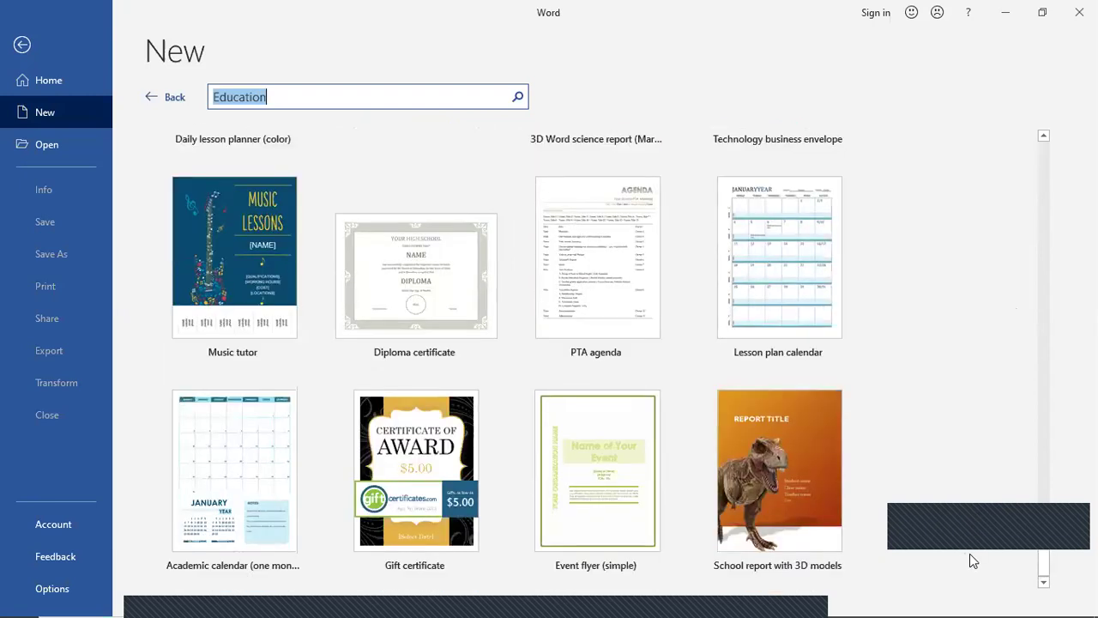
Find the Thank you certificate among the Education templates and create a new document from it
{"action": "left_click_drag", "start_coordinate": [1045, 570], "coordinate": [1039, 492]}
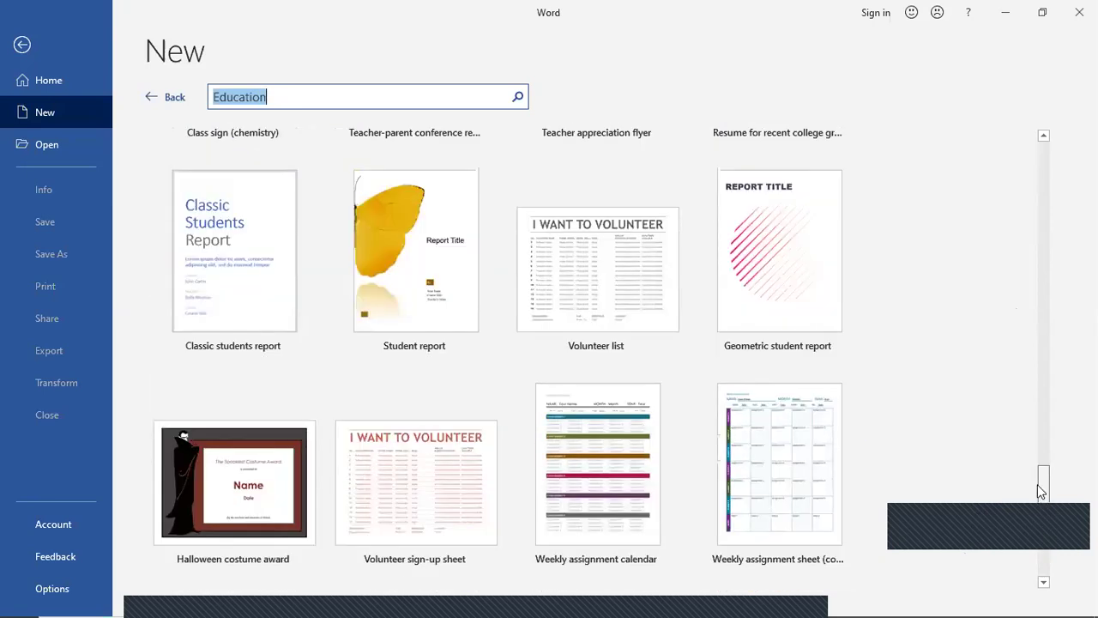
{"action": "scroll", "coordinate": [1040, 492], "scroll_direction": "up", "scroll_amount": 1}
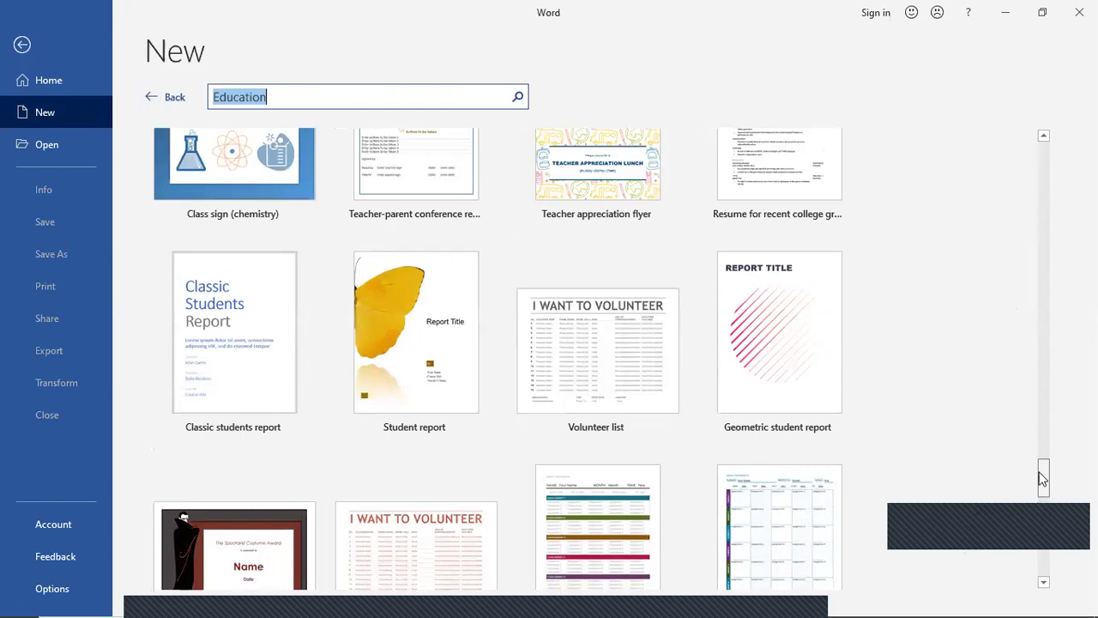
{"action": "left_click_drag", "start_coordinate": [1042, 464], "coordinate": [1041, 452]}
{"action": "scroll", "coordinate": [1038, 444], "scroll_direction": "up", "scroll_amount": 1}
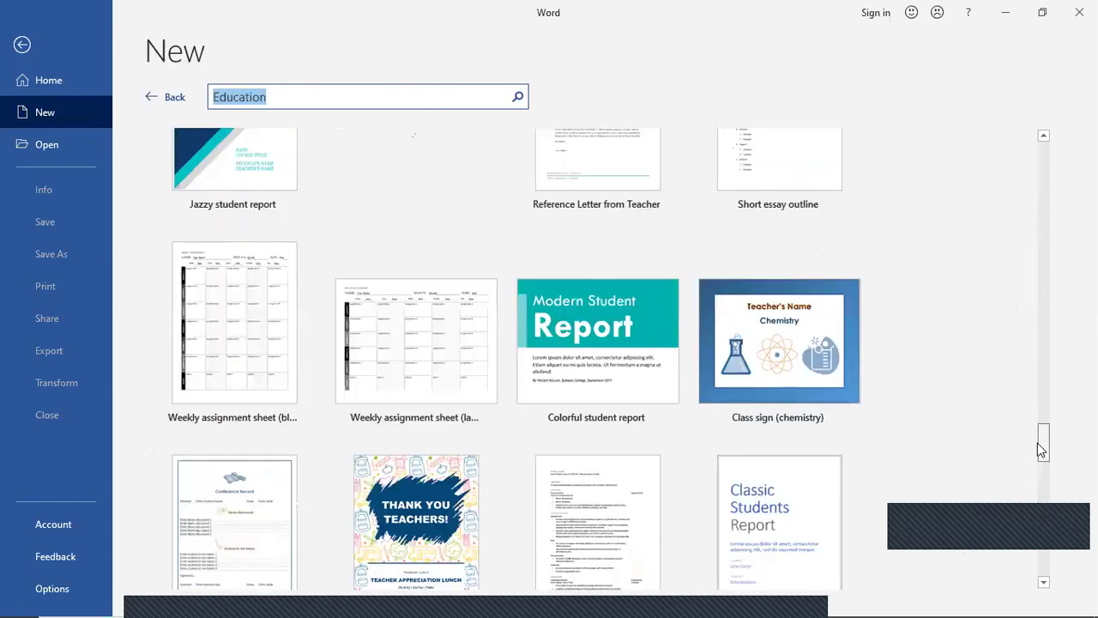
{"action": "scroll", "coordinate": [1034, 423], "scroll_direction": "up", "scroll_amount": 1}
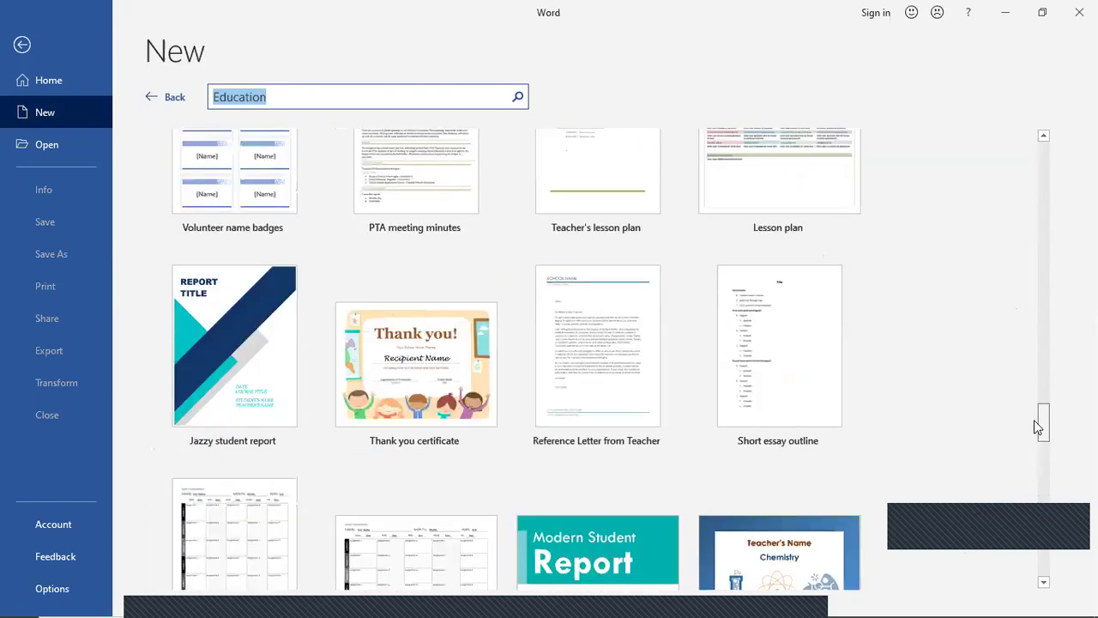
{"action": "scroll", "coordinate": [1032, 408], "scroll_direction": "up", "scroll_amount": 1}
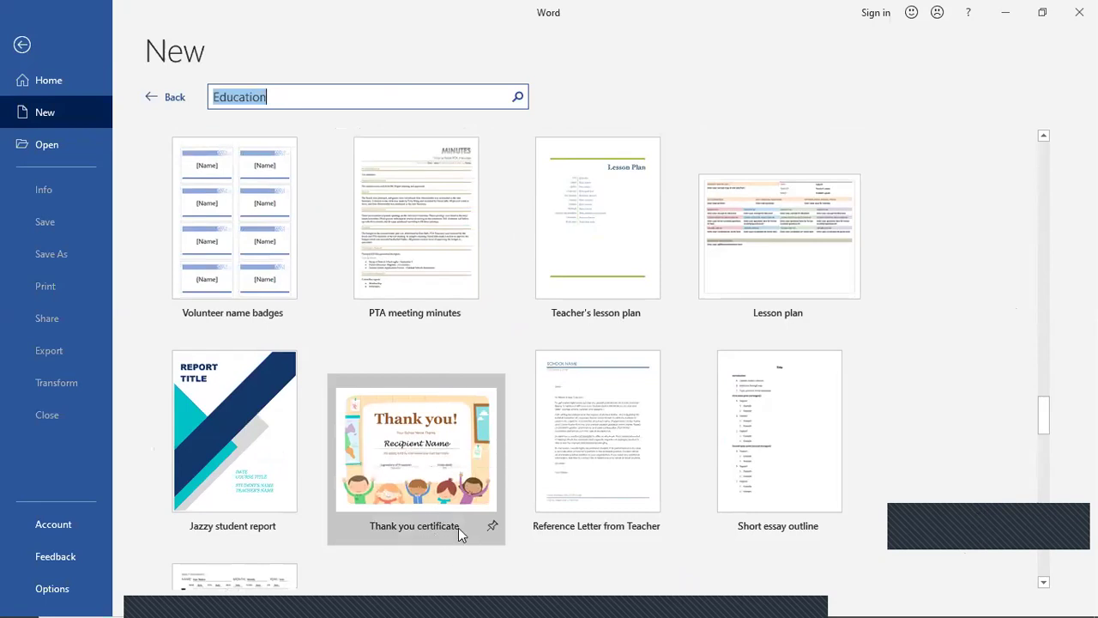
{"action": "left_click", "coordinate": [410, 435]}
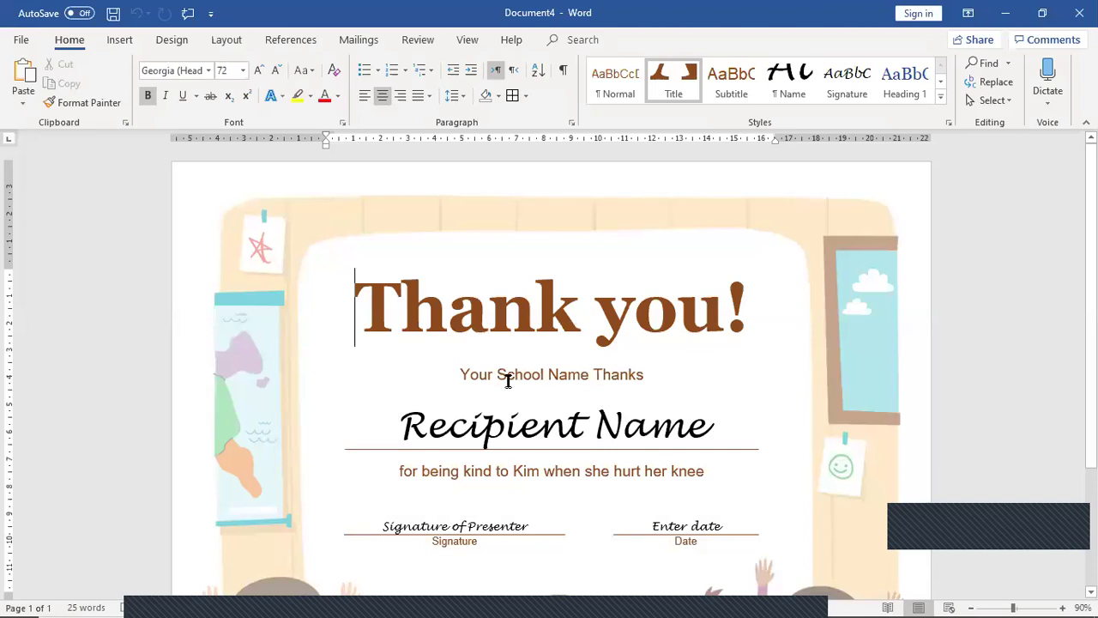
Replace the Signature of Presenter placeholder on the certificate with the presenter's full name
{"action": "left_click", "coordinate": [457, 429]}
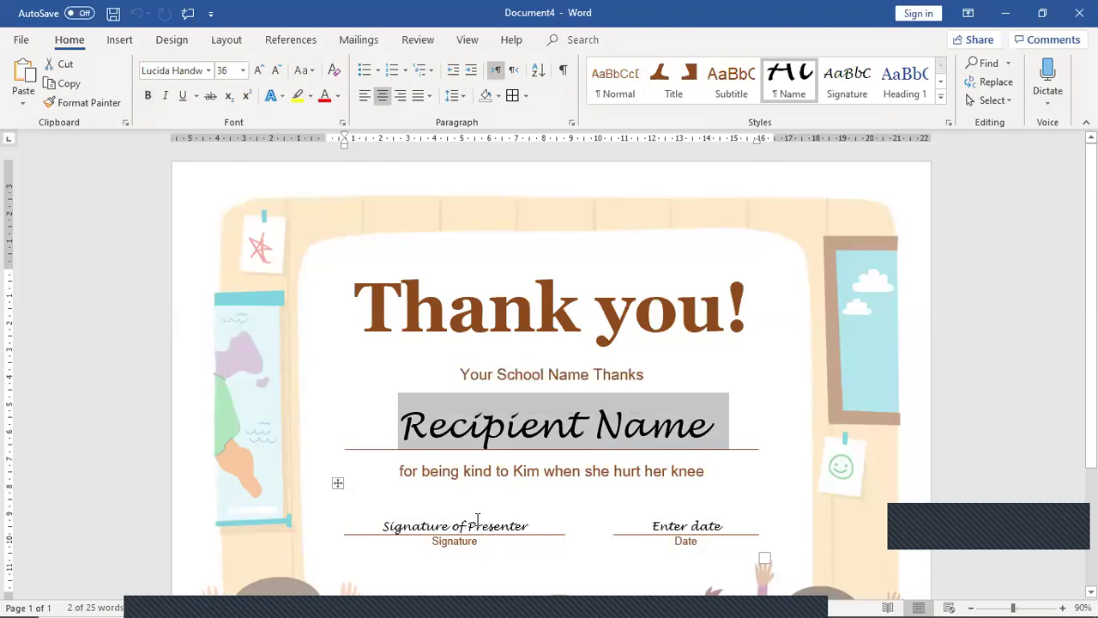
{"action": "left_click", "coordinate": [477, 519]}
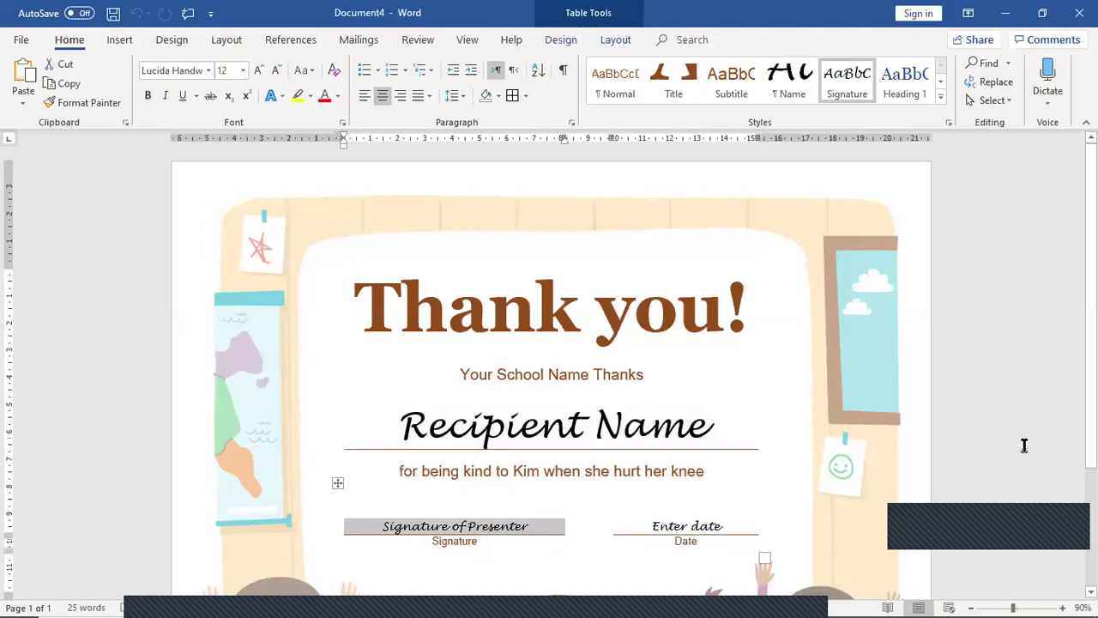
{"action": "type", "text": "Z"}
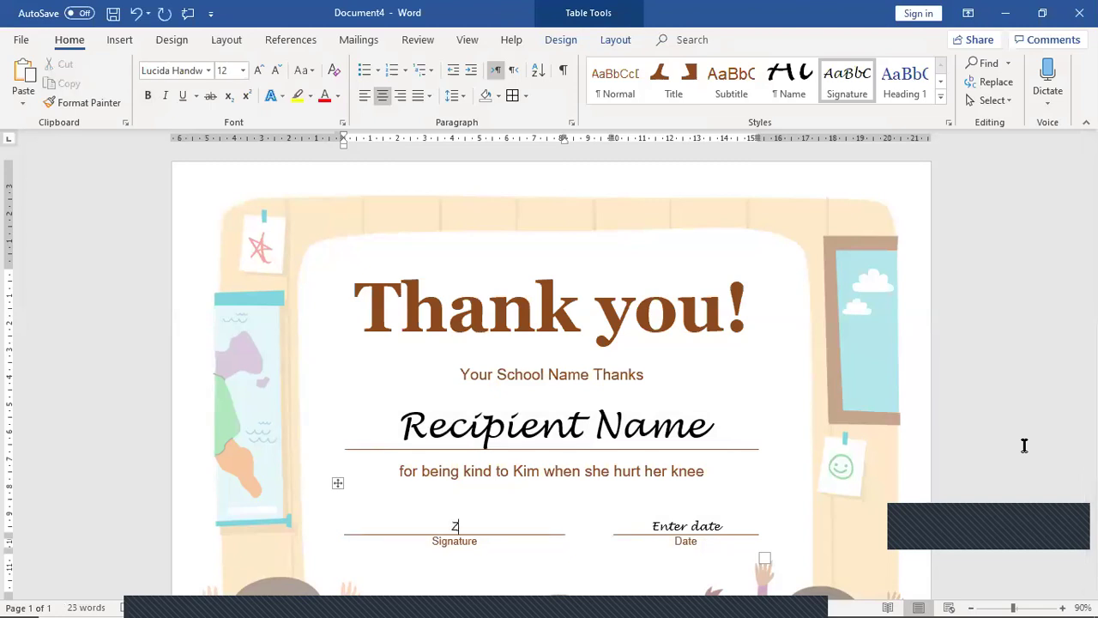
{"action": "key", "text": "BackSpace"}
{"action": "type", "text": "Zeinab Abdel-"}
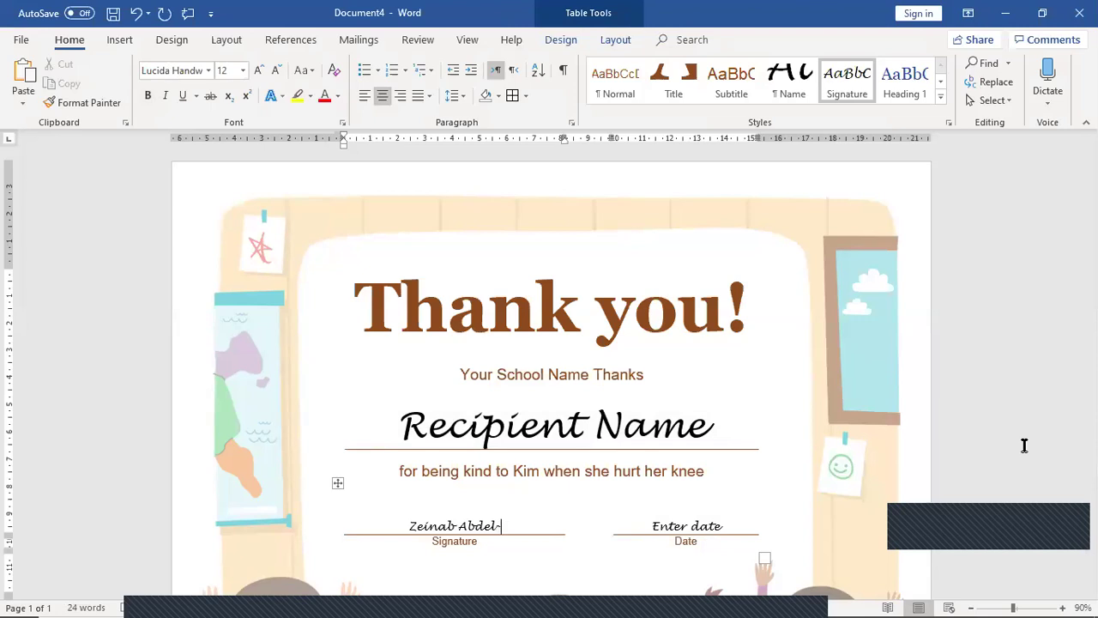
{"action": "type", "text": "R"}
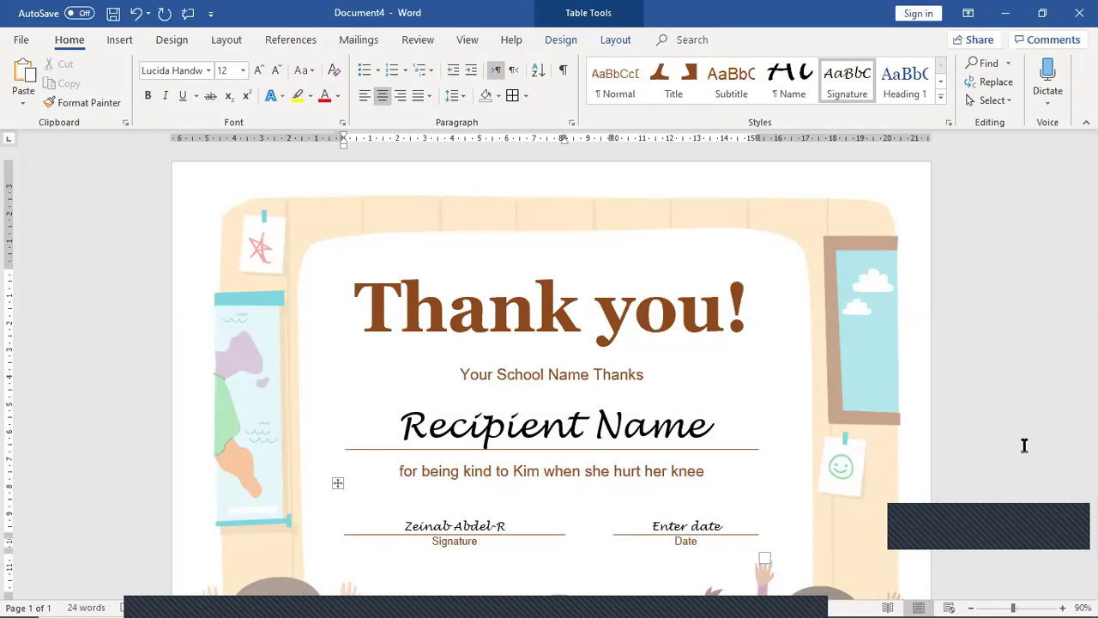
{"action": "type", "text": "ehim"}
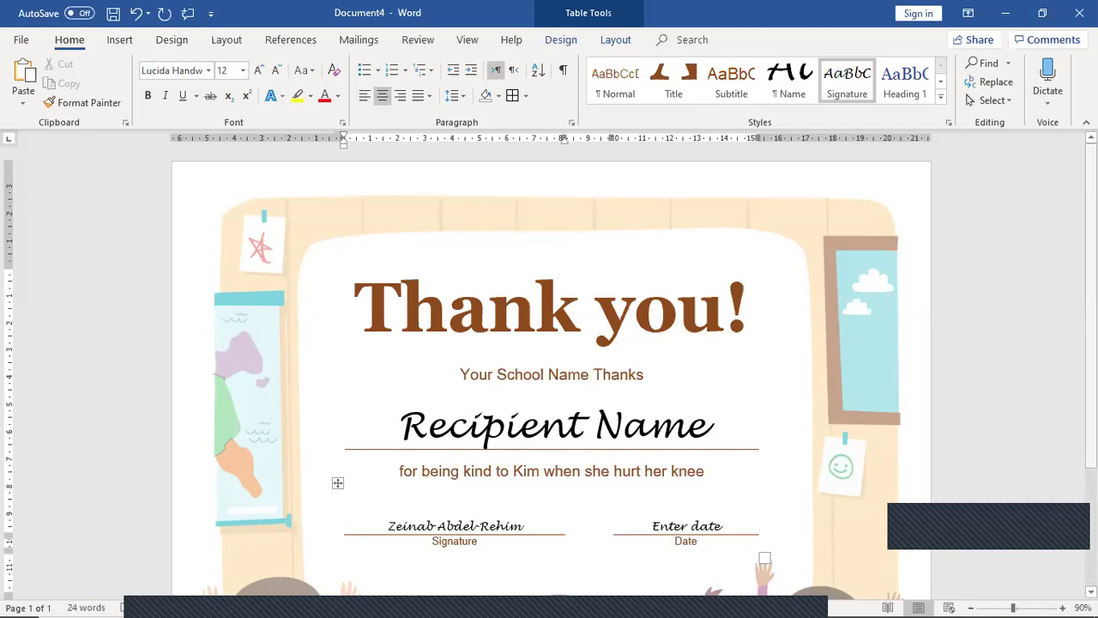
Delete the Recipient Name placeholder on the certificate, leaving the cursor on its line for mail merge
{"action": "left_click", "coordinate": [673, 526]}
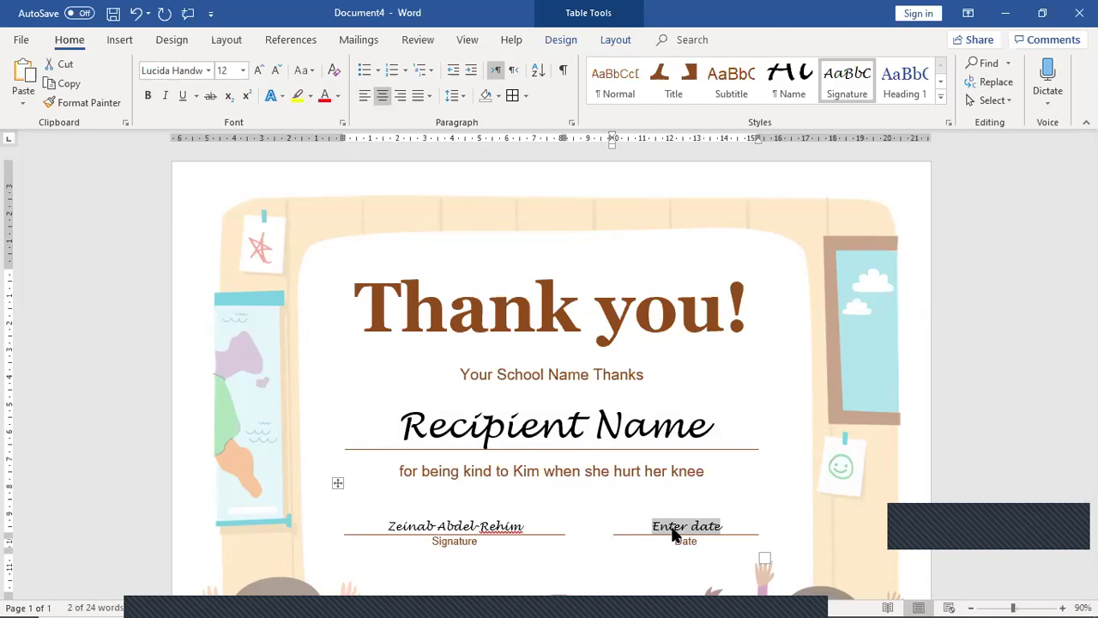
{"action": "left_click", "coordinate": [583, 433]}
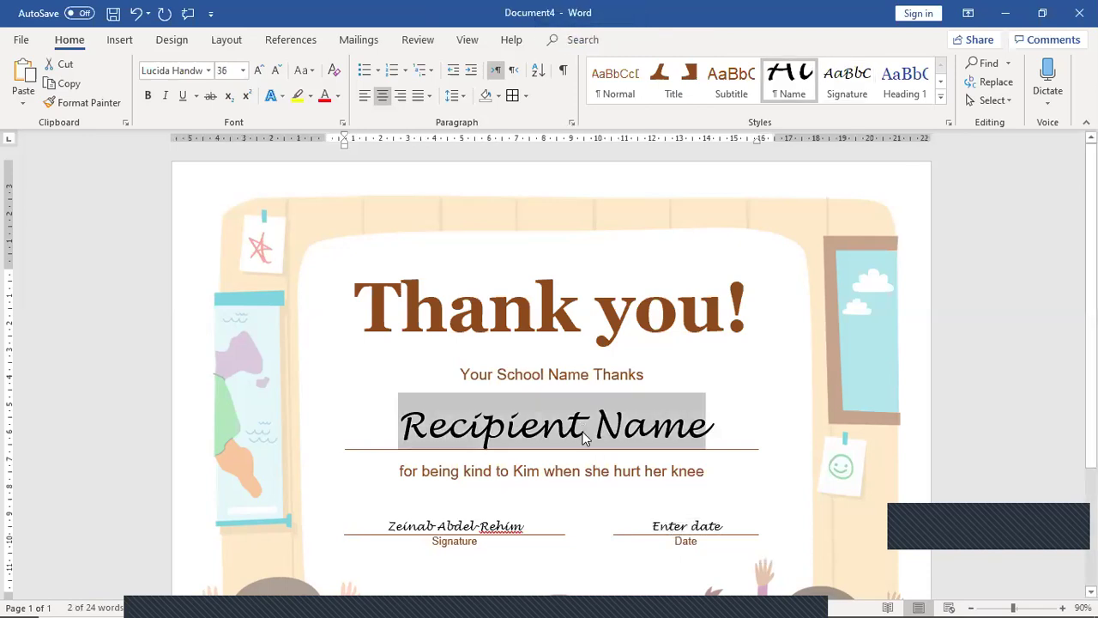
{"action": "left_click", "coordinate": [358, 40]}
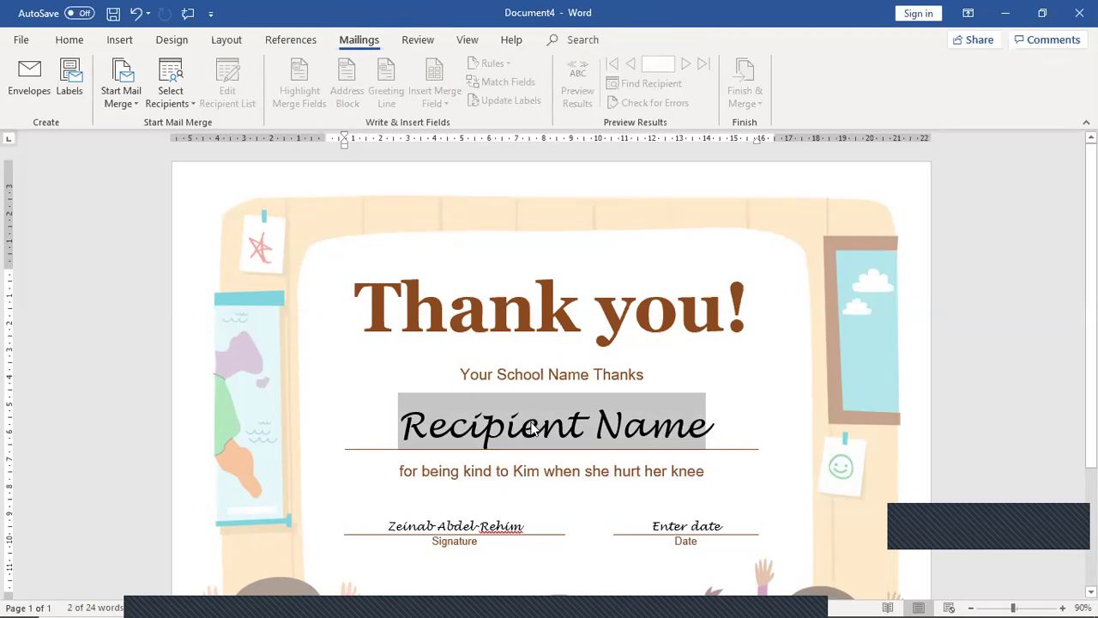
{"action": "key", "text": "BackSpace"}
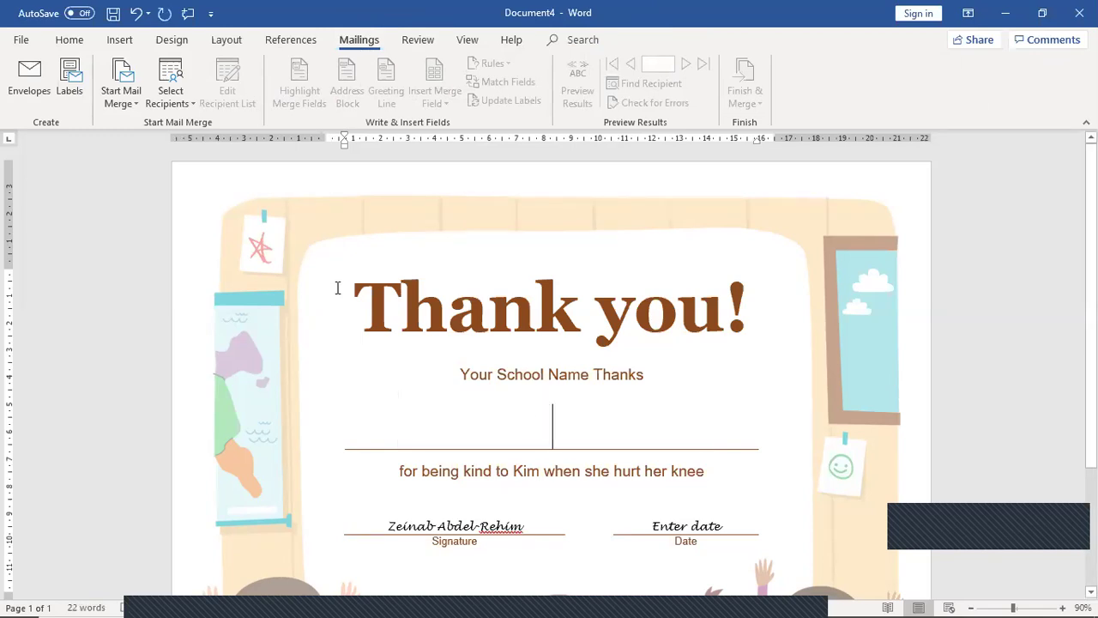
{"action": "left_click", "coordinate": [187, 109]}
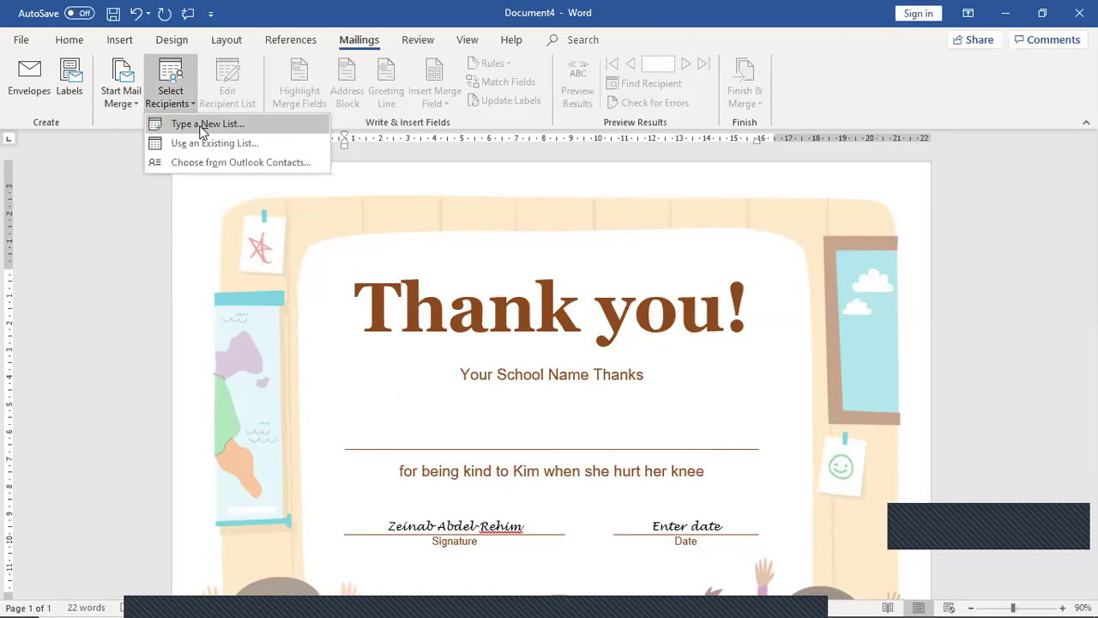
{"action": "left_click", "coordinate": [202, 125]}
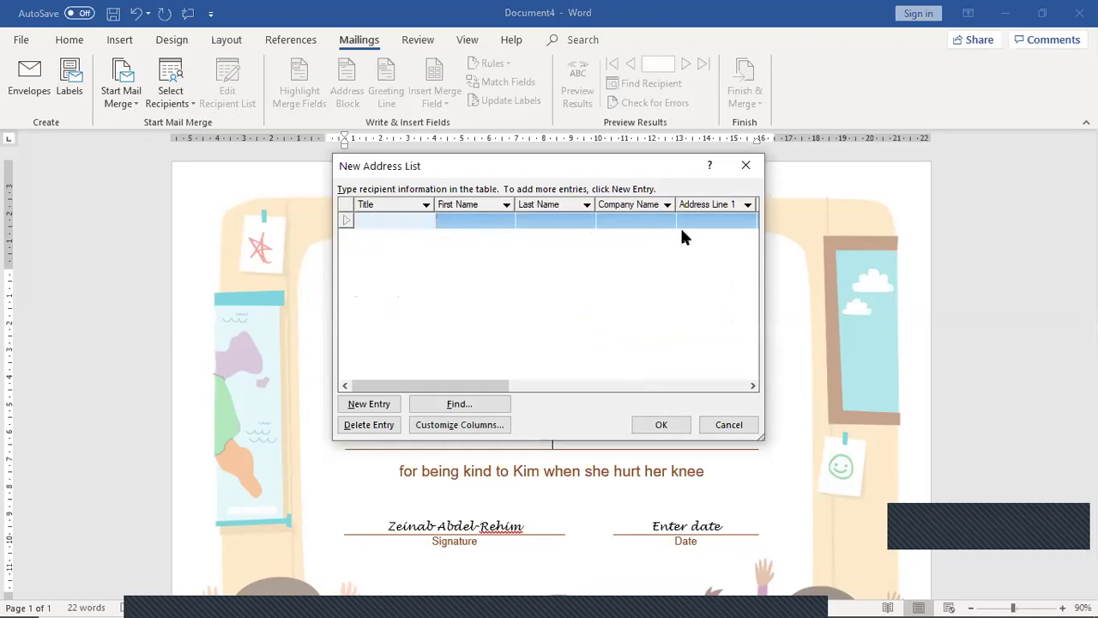
{"action": "left_click", "coordinate": [745, 168]}
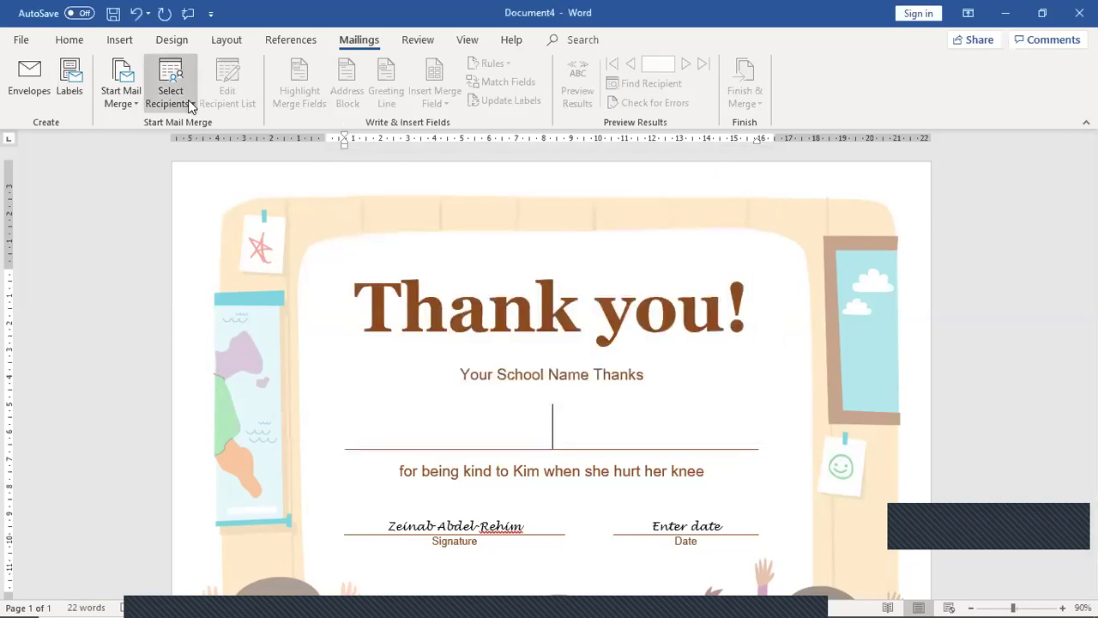
Try using the AutoCrat Job table of the downloaded ICDL- Under 16- Form (Responses) workbook as the recipient list and check its merge fields
{"action": "left_click", "coordinate": [188, 100]}
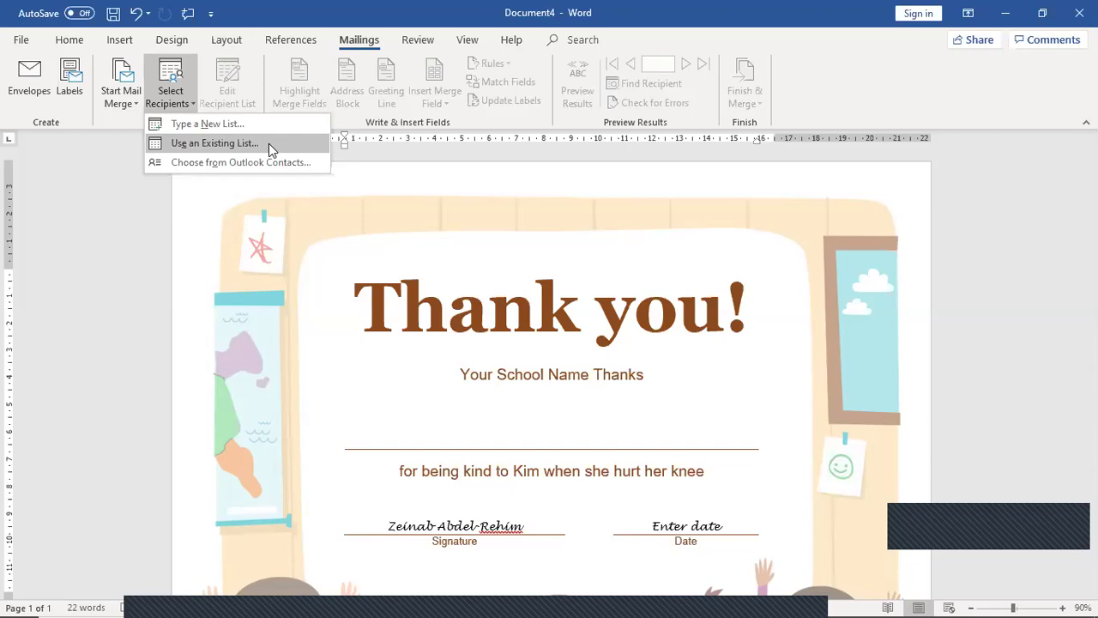
{"action": "left_click", "coordinate": [268, 143]}
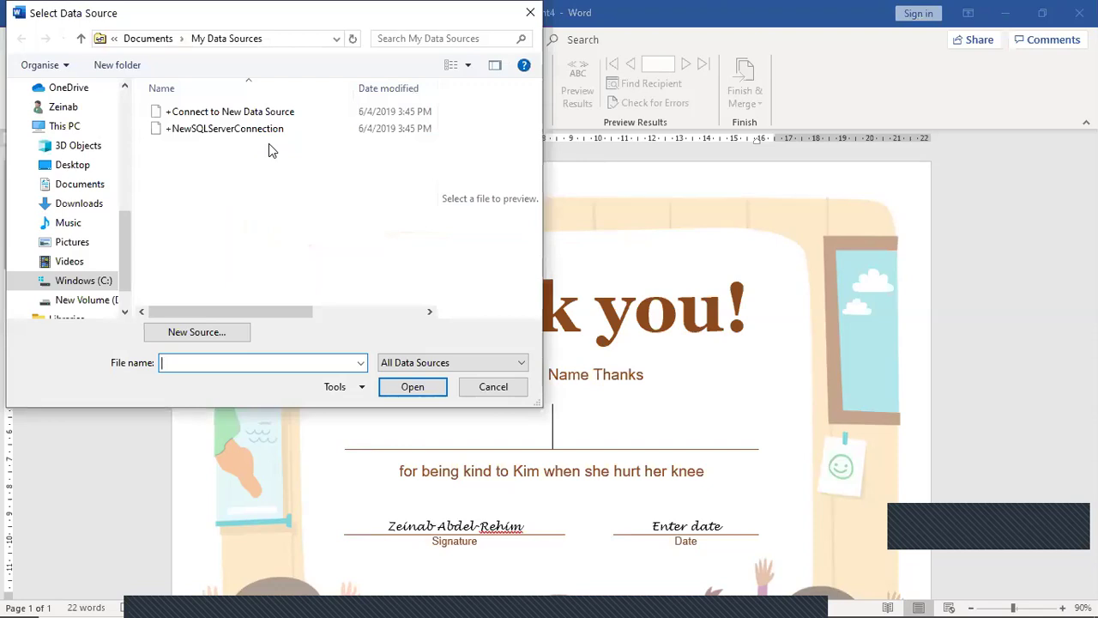
{"action": "left_click", "coordinate": [90, 208]}
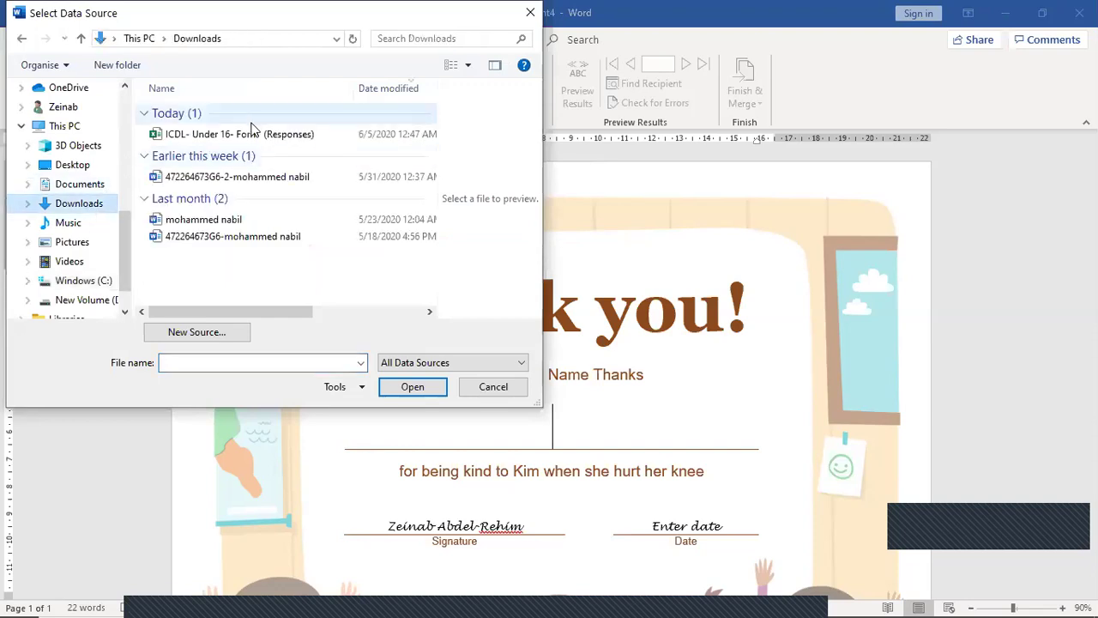
{"action": "left_click", "coordinate": [251, 133]}
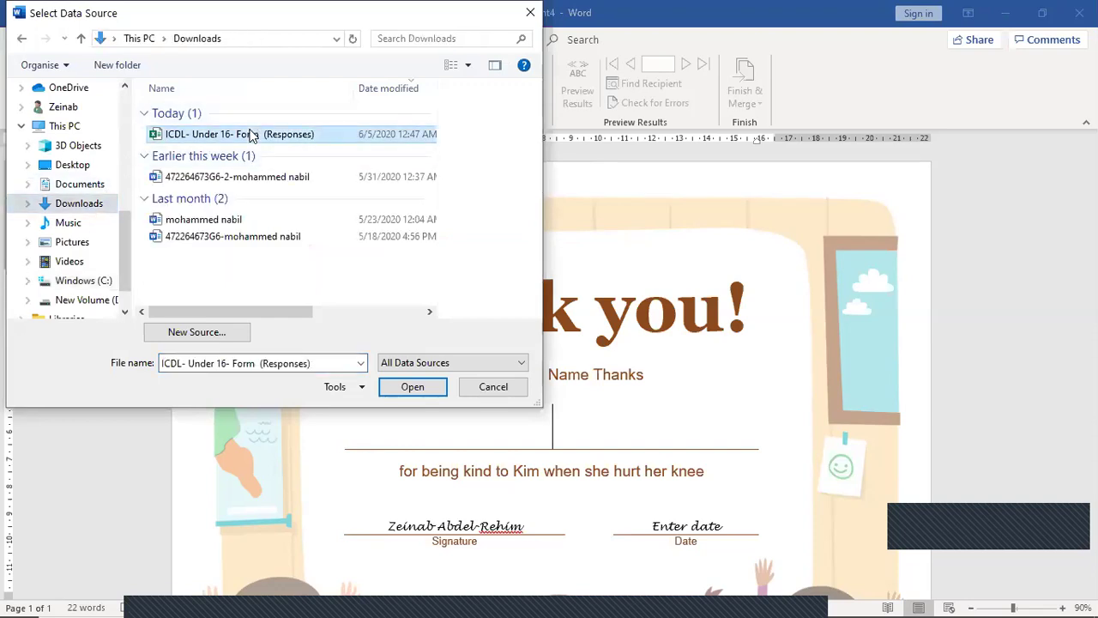
{"action": "left_click", "coordinate": [410, 386]}
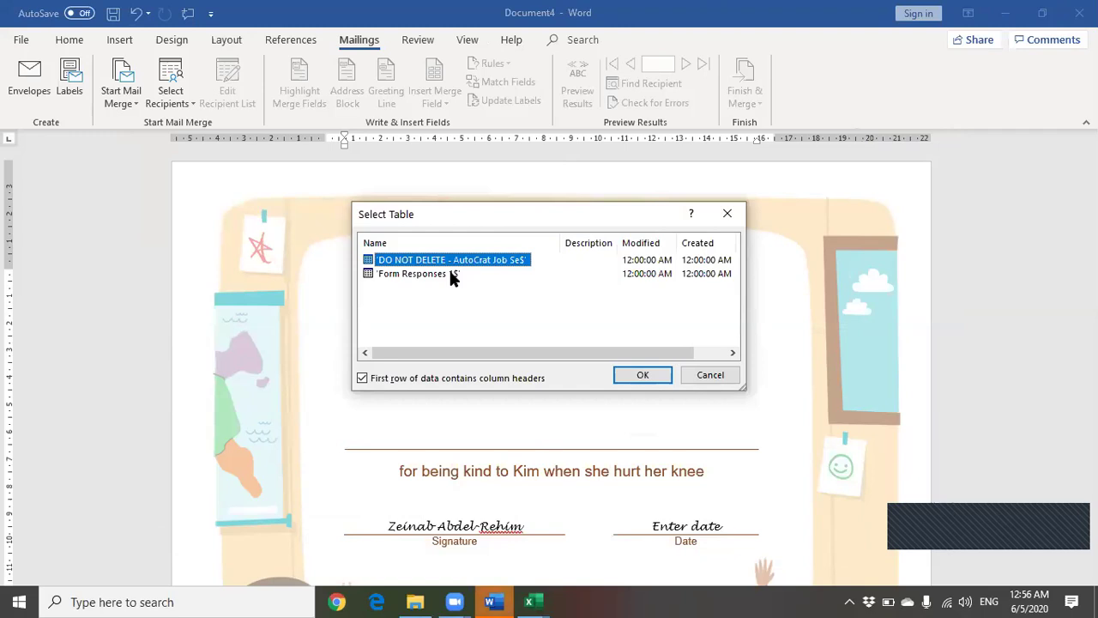
{"action": "left_click", "coordinate": [377, 380]}
{"action": "left_click", "coordinate": [376, 380]}
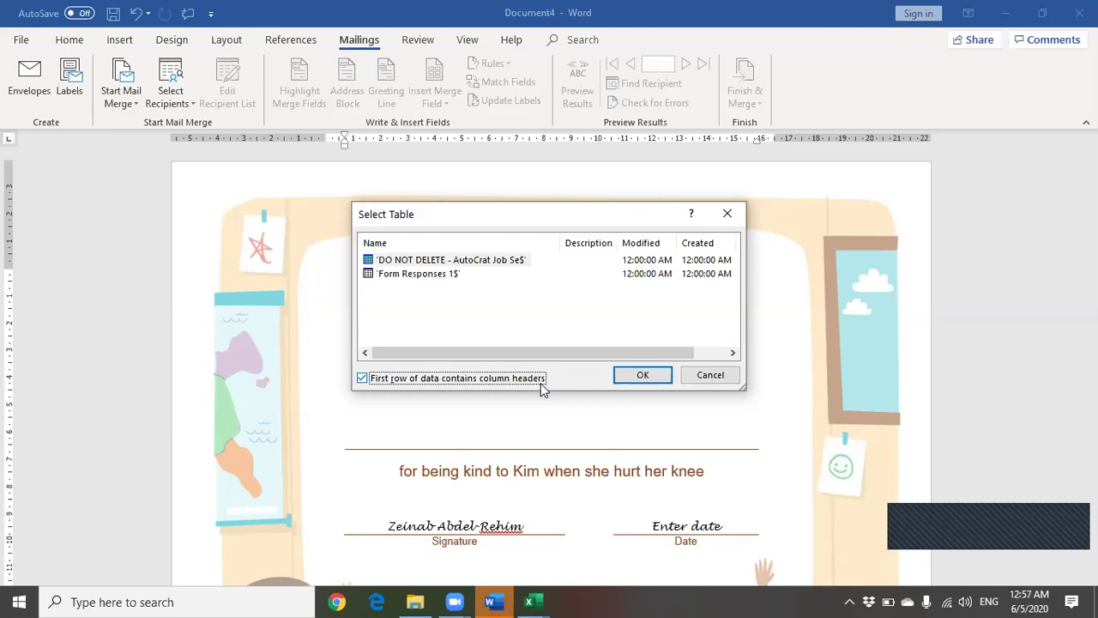
{"action": "left_click", "coordinate": [648, 378]}
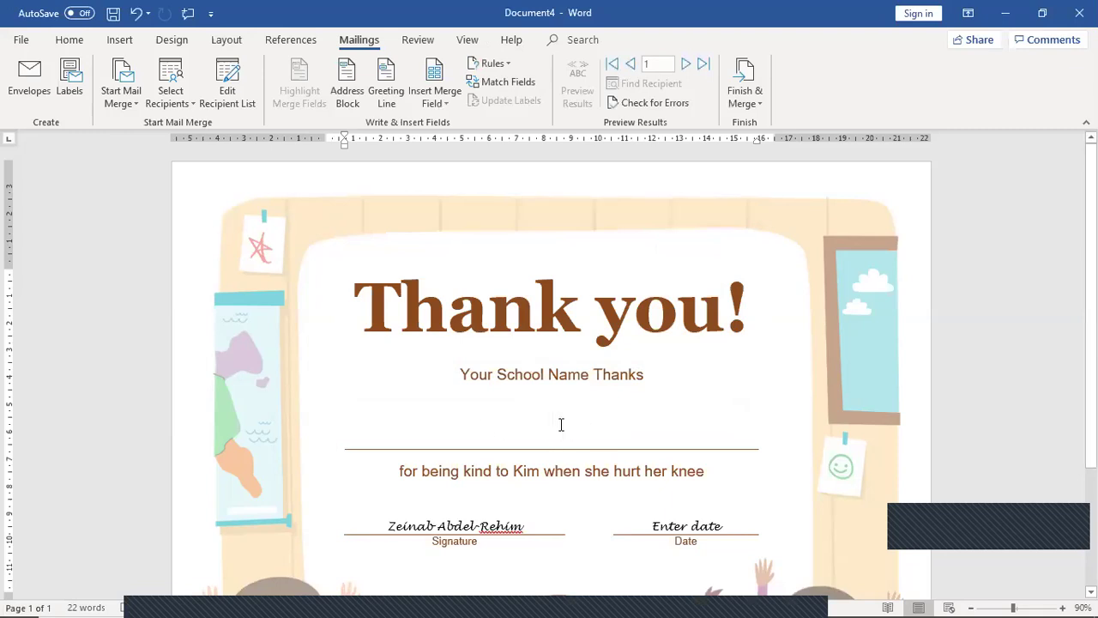
{"action": "left_click", "coordinate": [445, 107]}
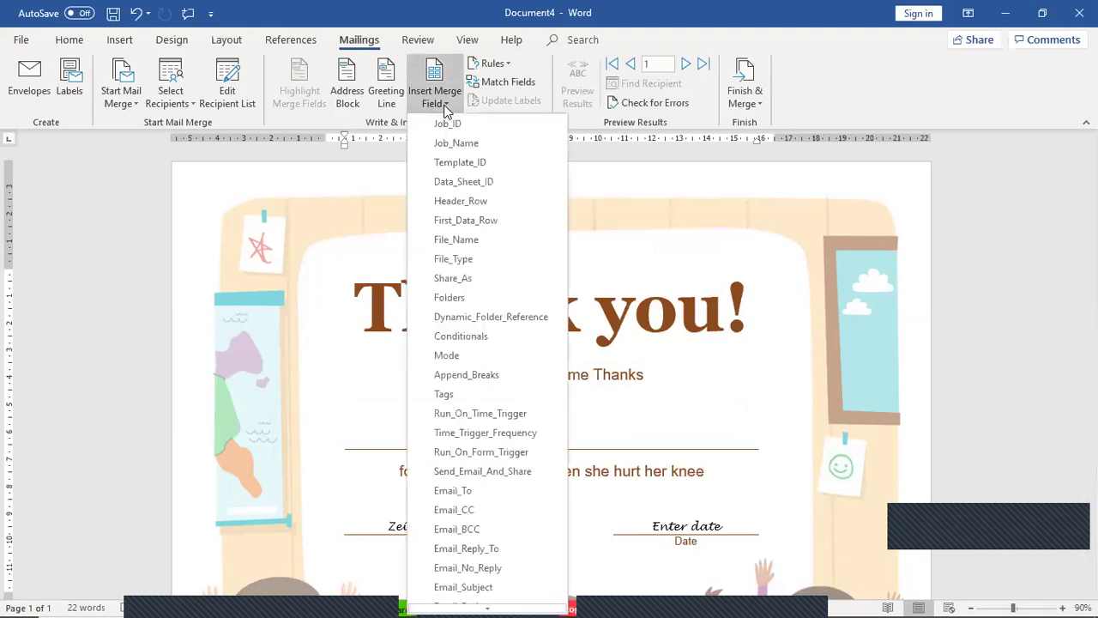
{"action": "left_click", "coordinate": [625, 433]}
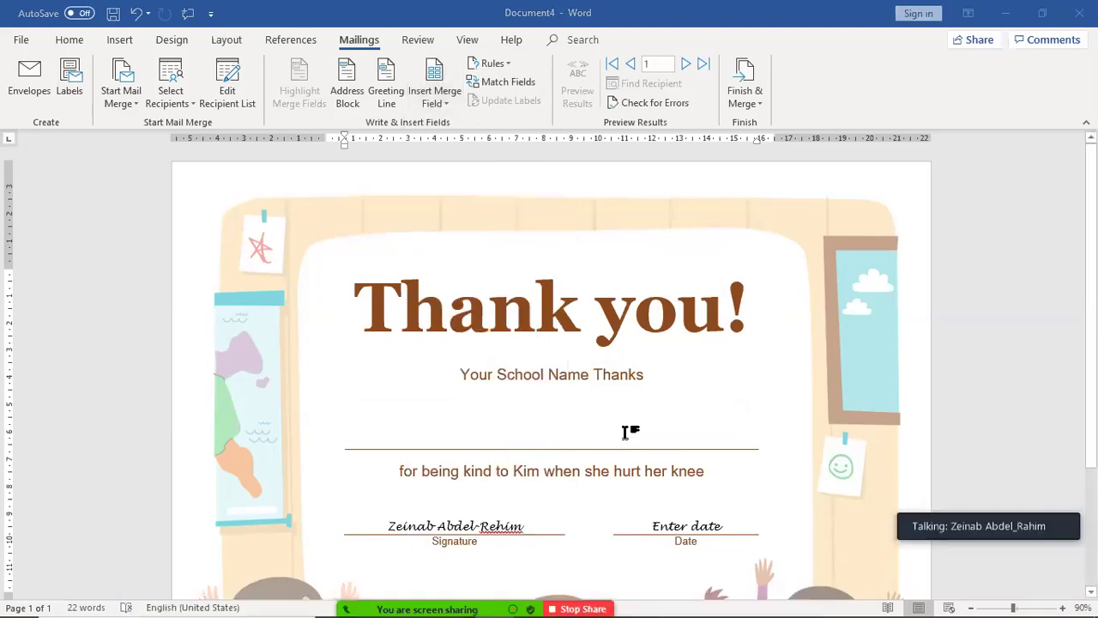
Switch to the responses workbook in Excel, highlight the Timestamp and الأسم columns in yellow, and minimise the workbook
{"action": "key", "text": "alt+Tab"}
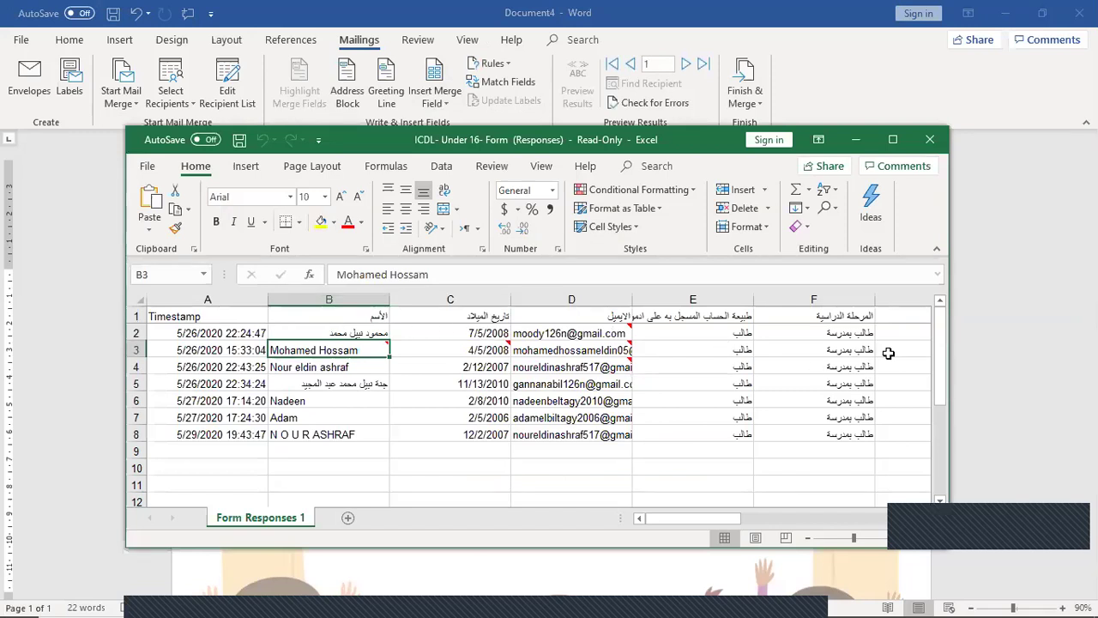
{"action": "left_click", "coordinate": [304, 314]}
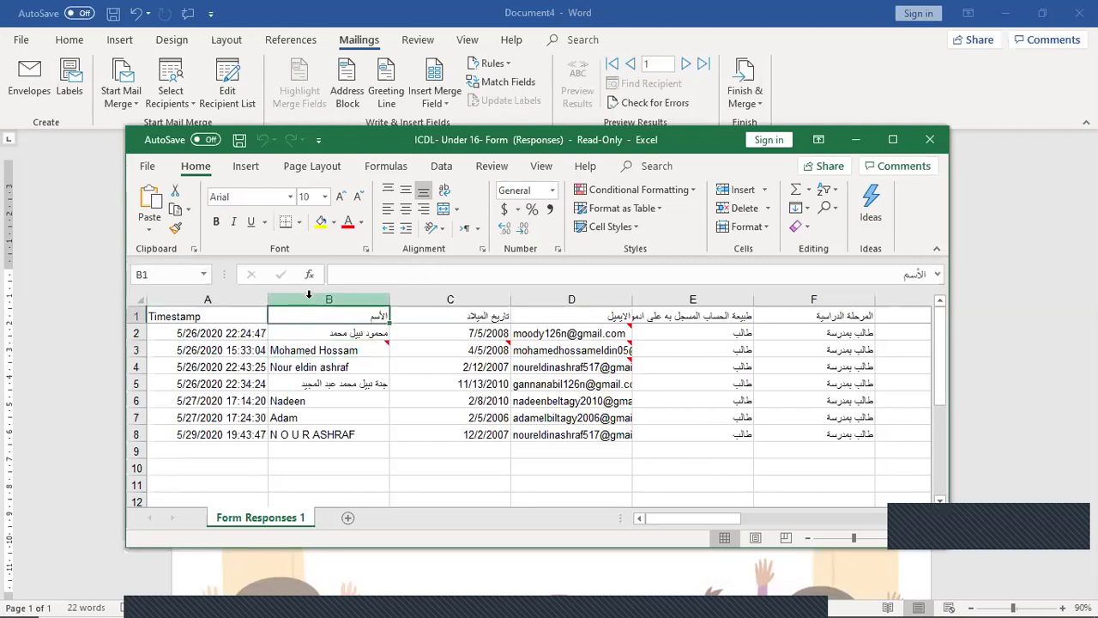
{"action": "left_click", "coordinate": [309, 294]}
{"action": "left_click", "coordinate": [247, 292], "text": "ctrl"}
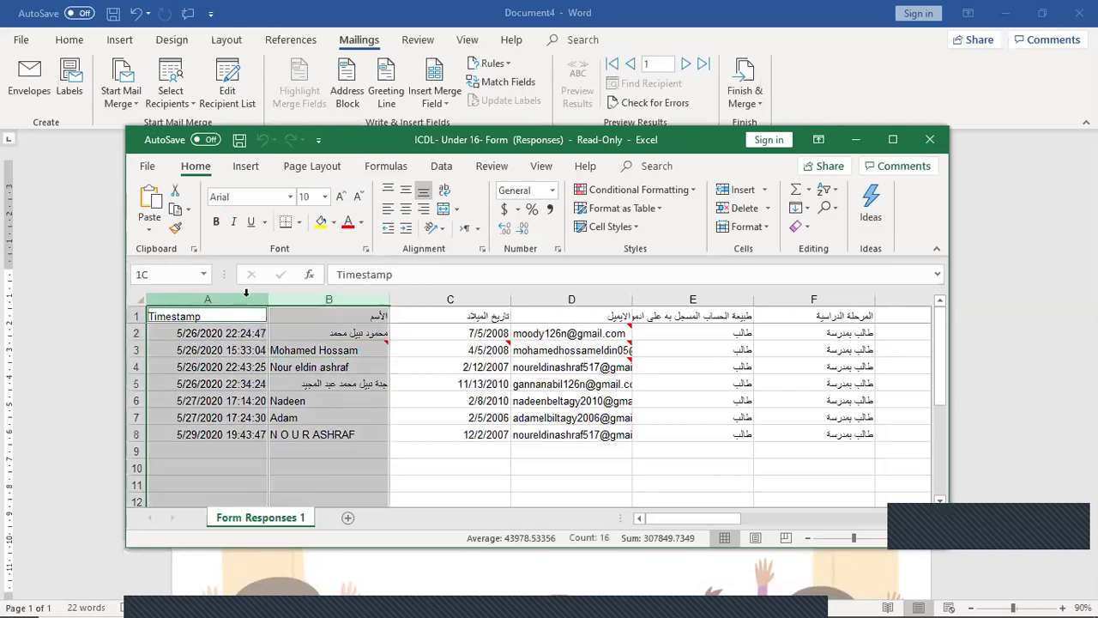
{"action": "left_click", "coordinate": [320, 223]}
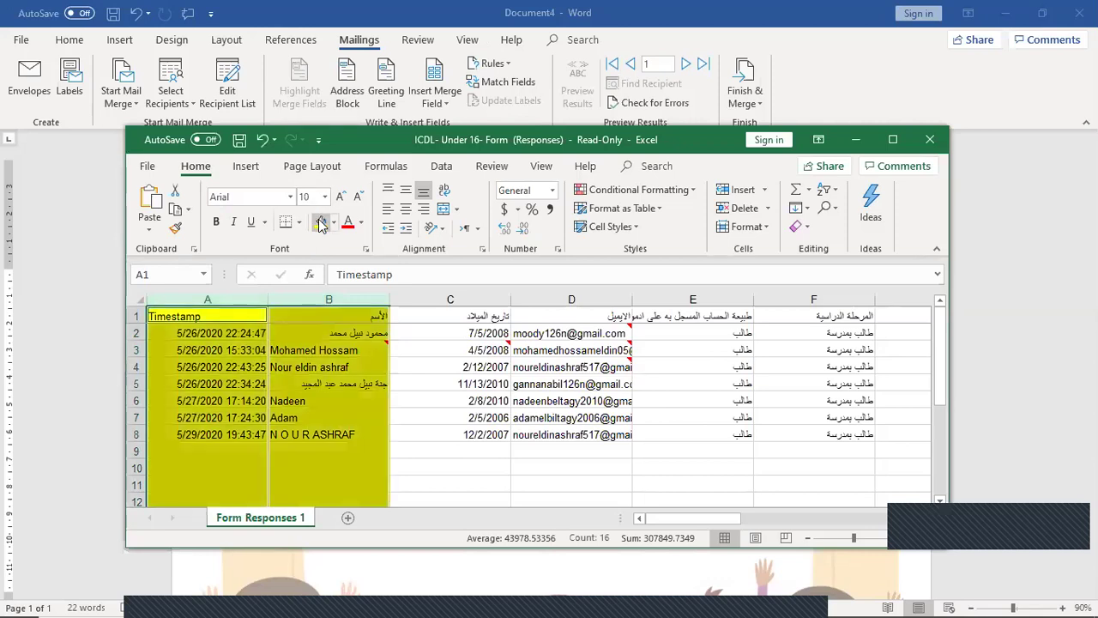
{"action": "left_click", "coordinate": [858, 143]}
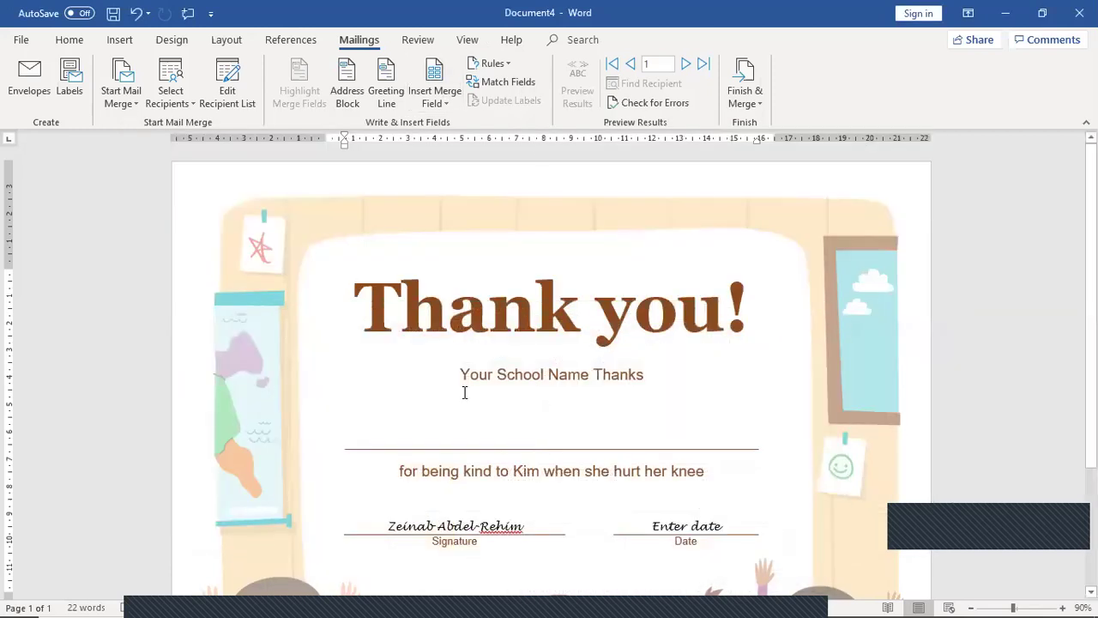
Connect the 'Form Responses 1$' table of the ICDL- Under 16- Form (Responses) workbook in Downloads as the existing recipient list, with column headers
{"action": "left_click", "coordinate": [188, 107]}
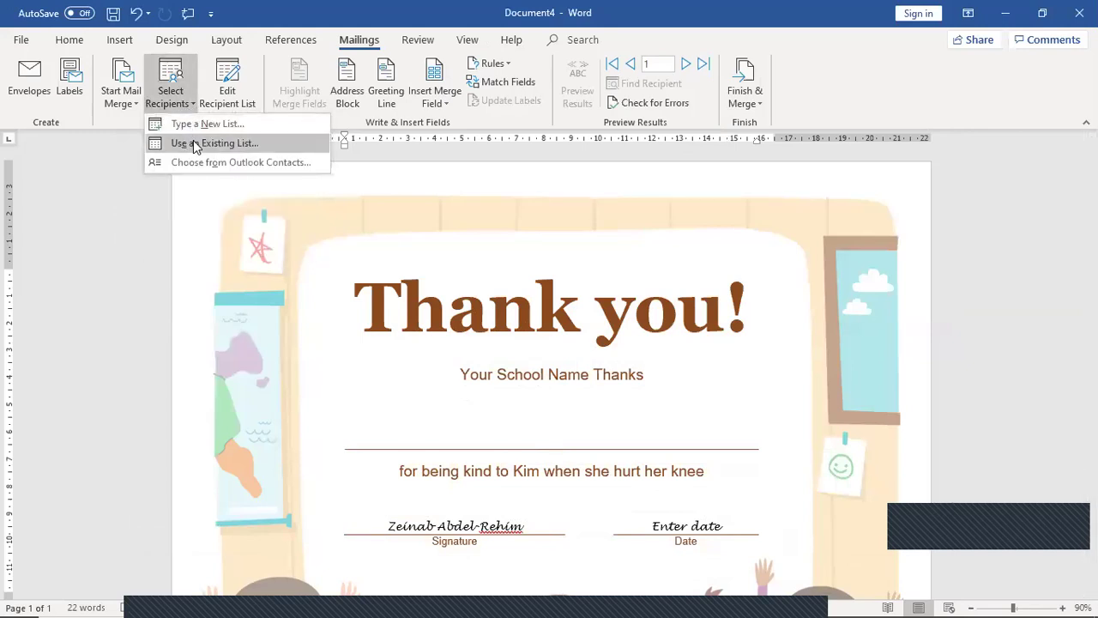
{"action": "left_click", "coordinate": [193, 144]}
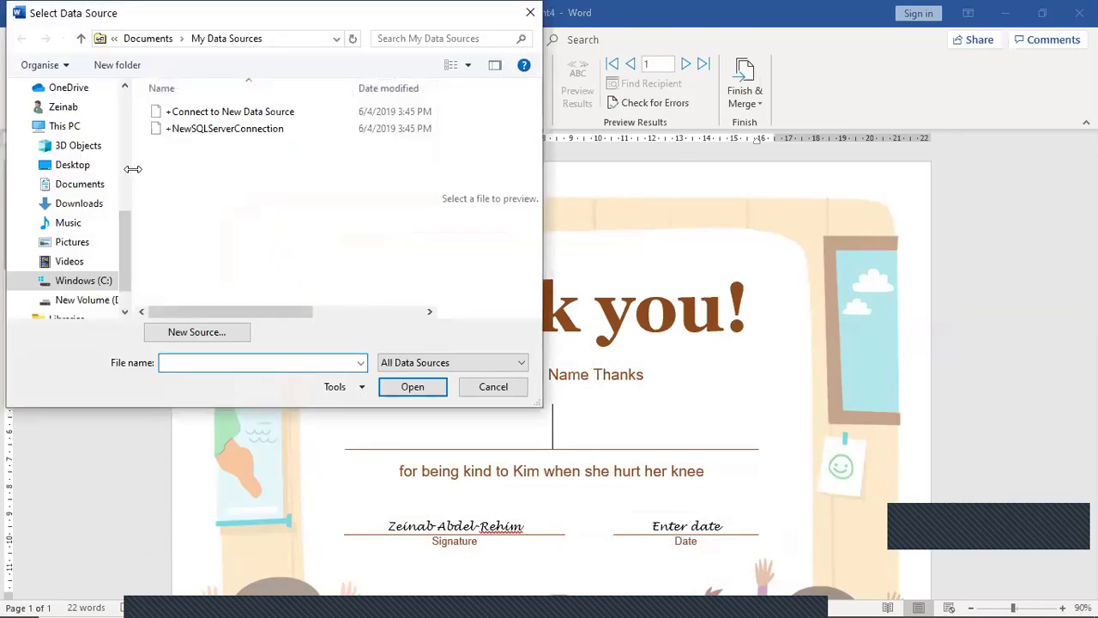
{"action": "left_click", "coordinate": [85, 299]}
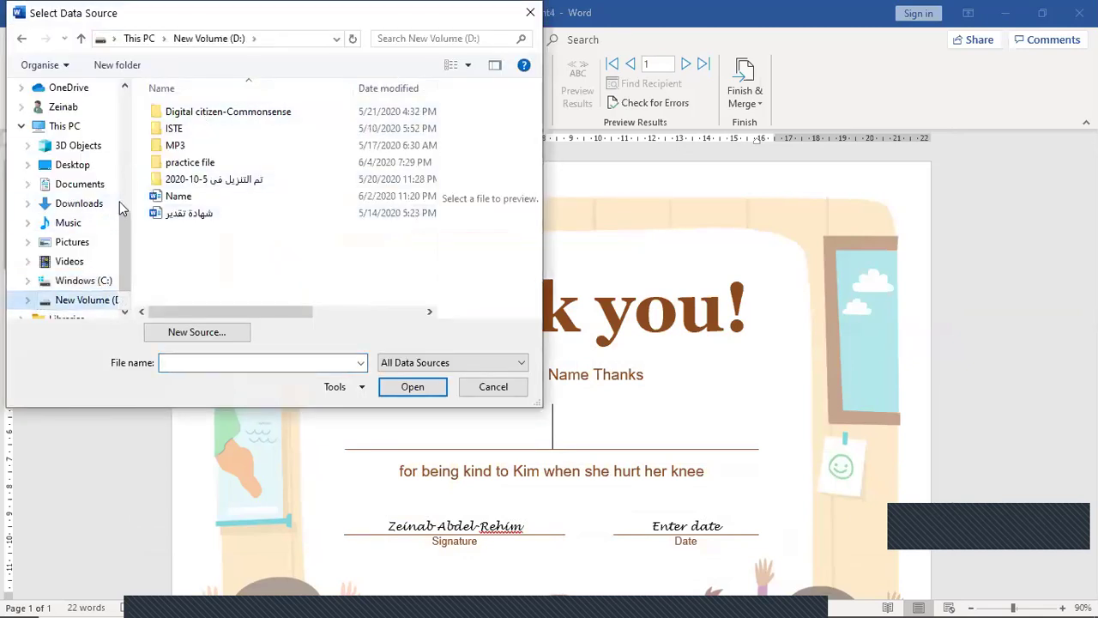
{"action": "left_click", "coordinate": [79, 187]}
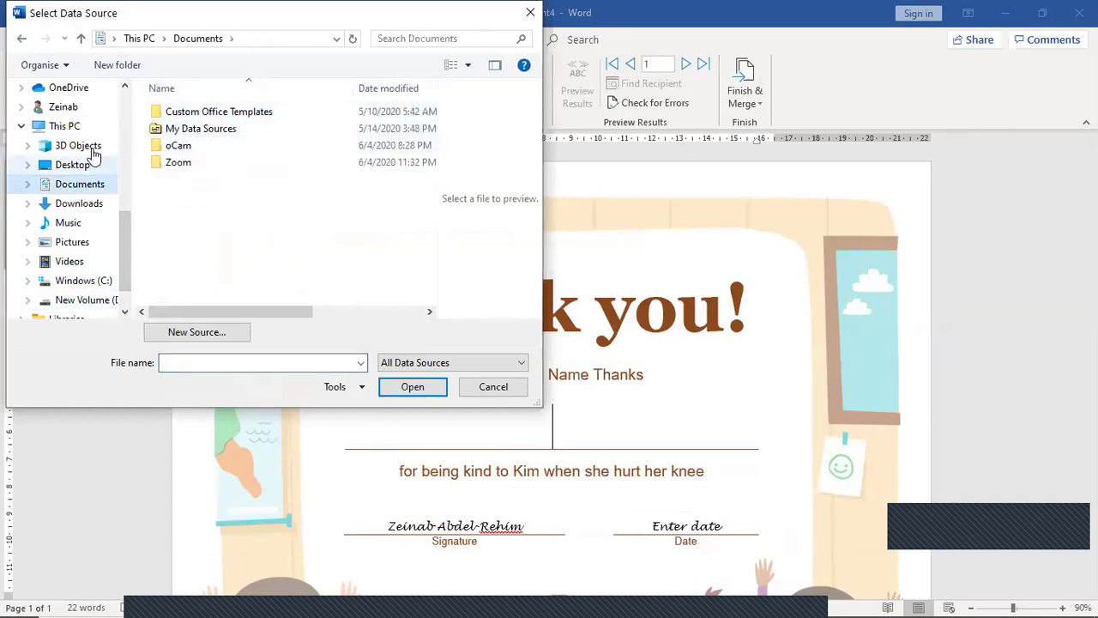
{"action": "left_click", "coordinate": [83, 211]}
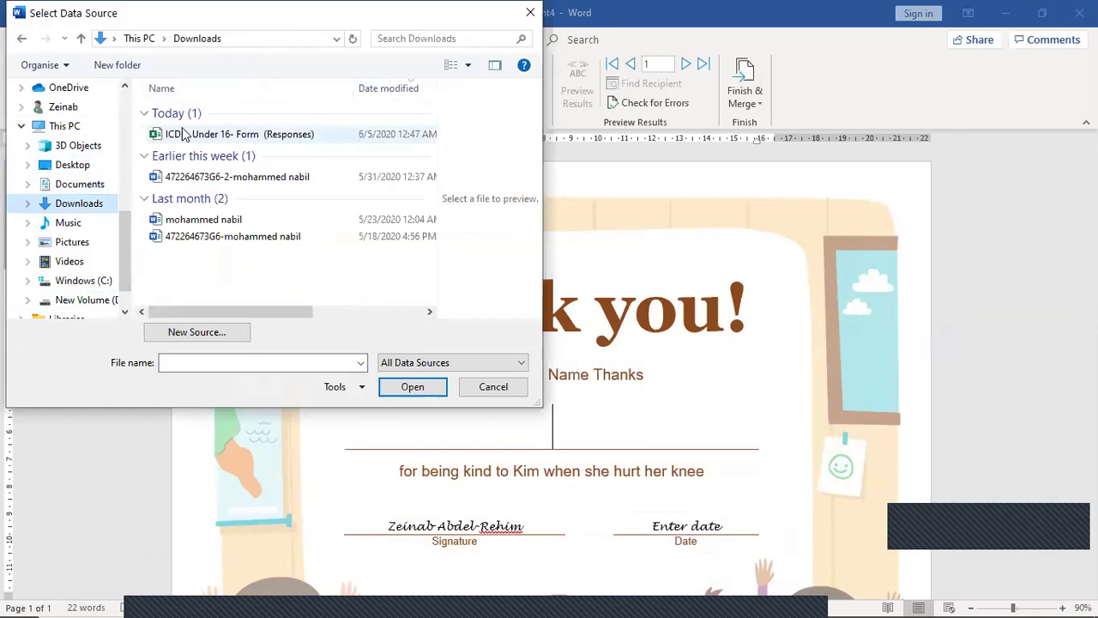
{"action": "double_click", "coordinate": [182, 132]}
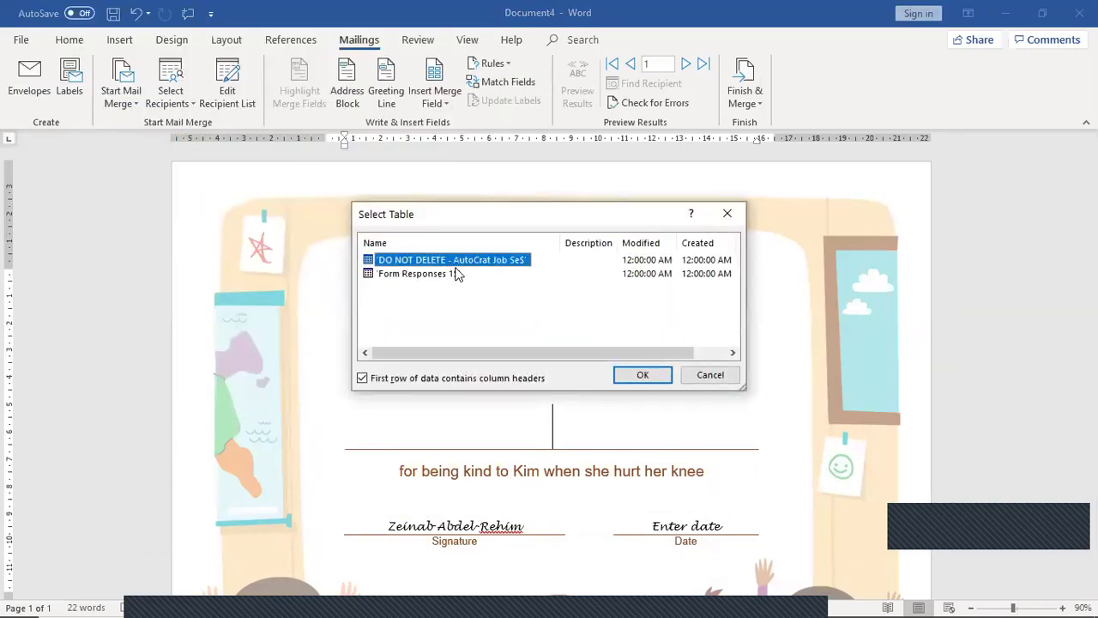
{"action": "left_click", "coordinate": [442, 275]}
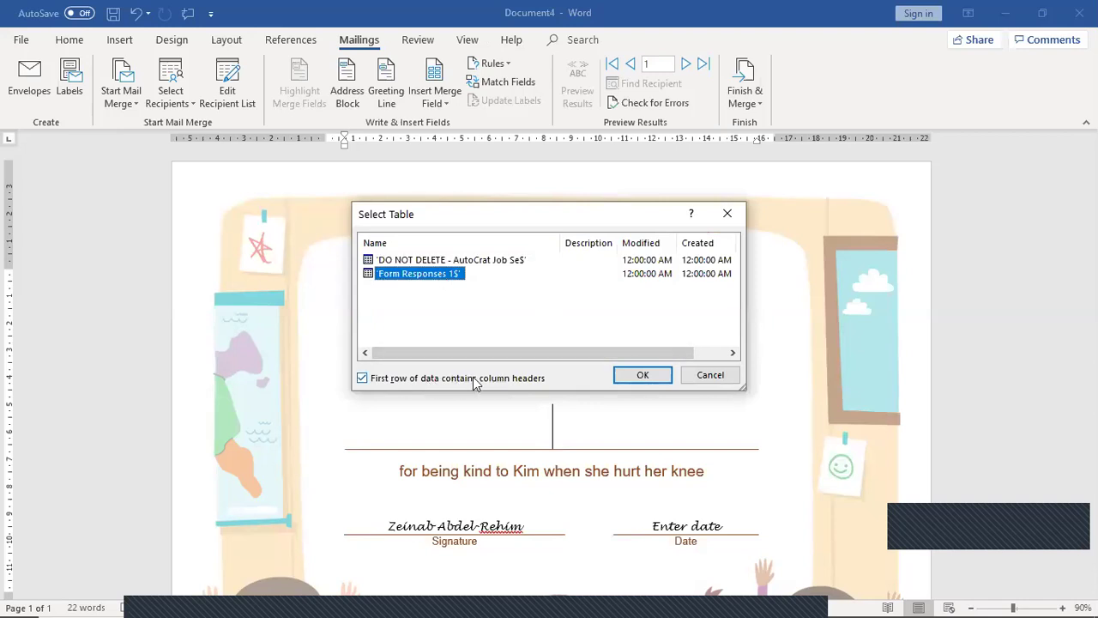
{"action": "left_click", "coordinate": [659, 378]}
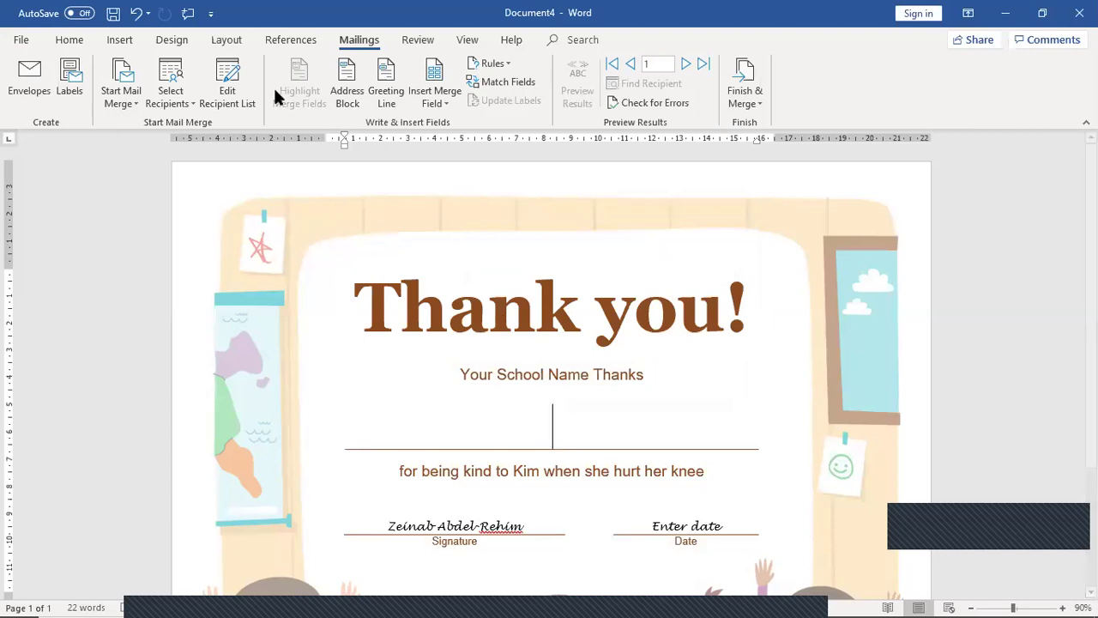
Sort the mail merge recipients by the الأسم column and look at the filter options without adding a filter
{"action": "left_click", "coordinate": [243, 72]}
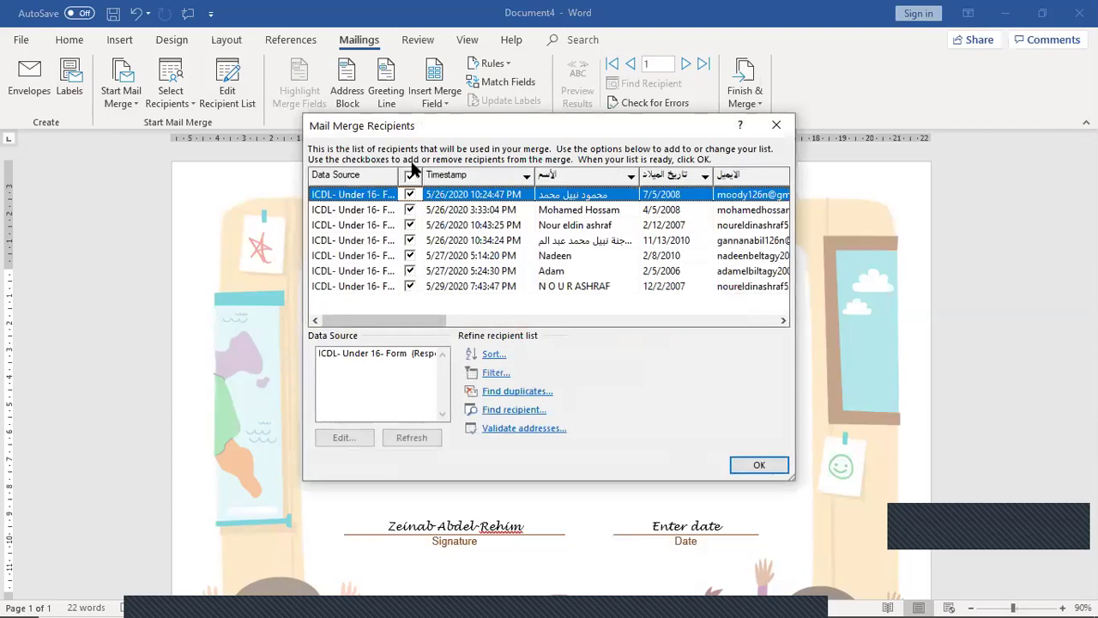
{"action": "left_click", "coordinate": [578, 176]}
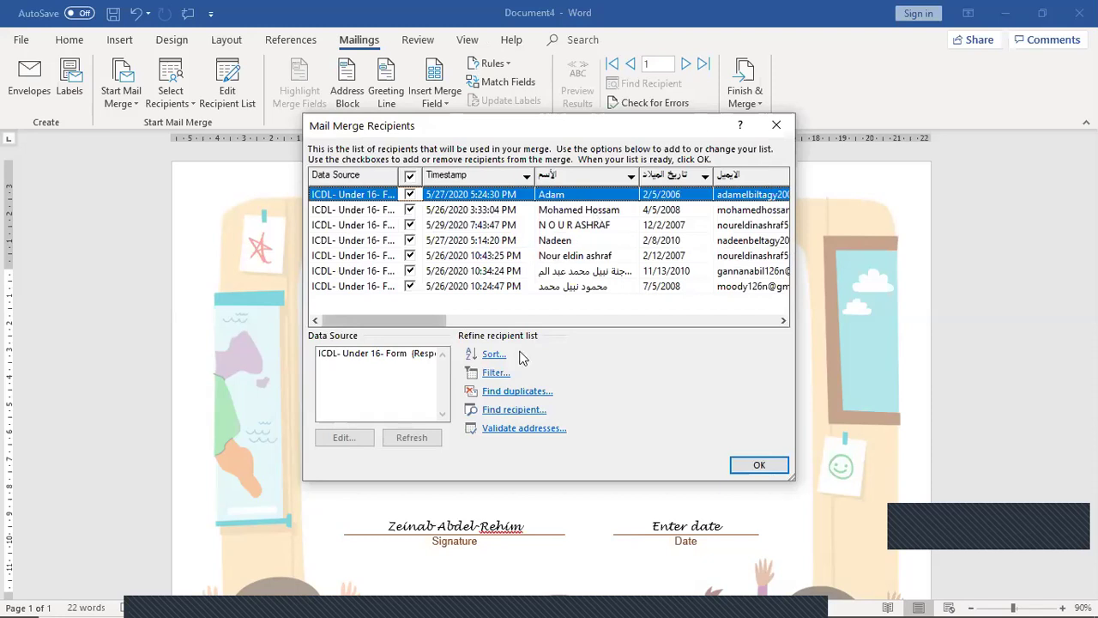
{"action": "left_click", "coordinate": [495, 374]}
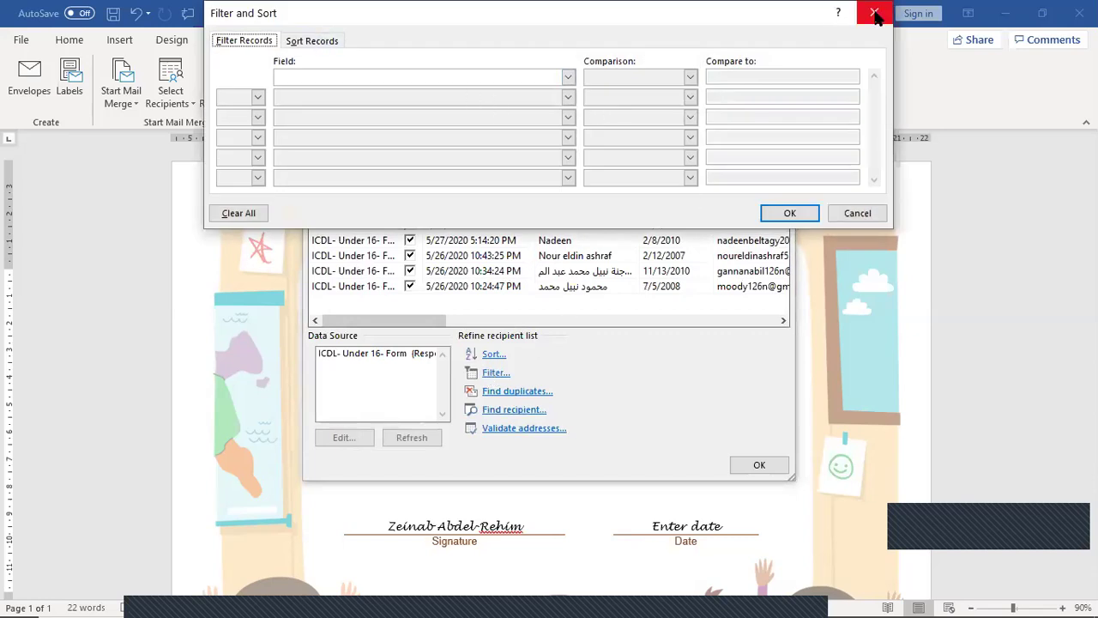
{"action": "mouse_move", "coordinate": [480, 611]}
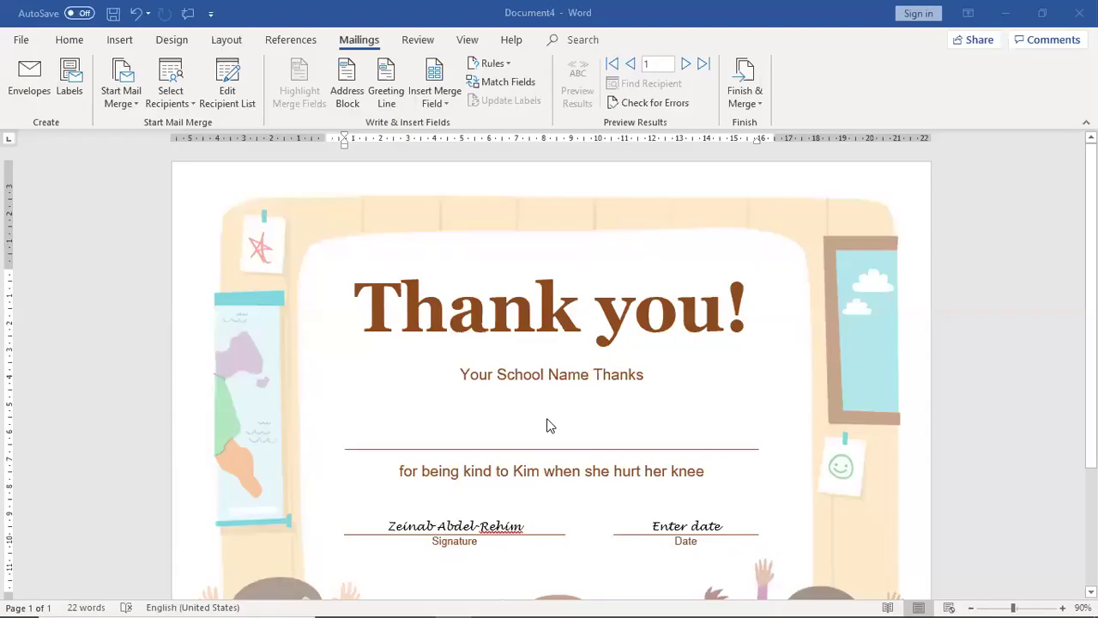
{"action": "left_click", "coordinate": [550, 426]}
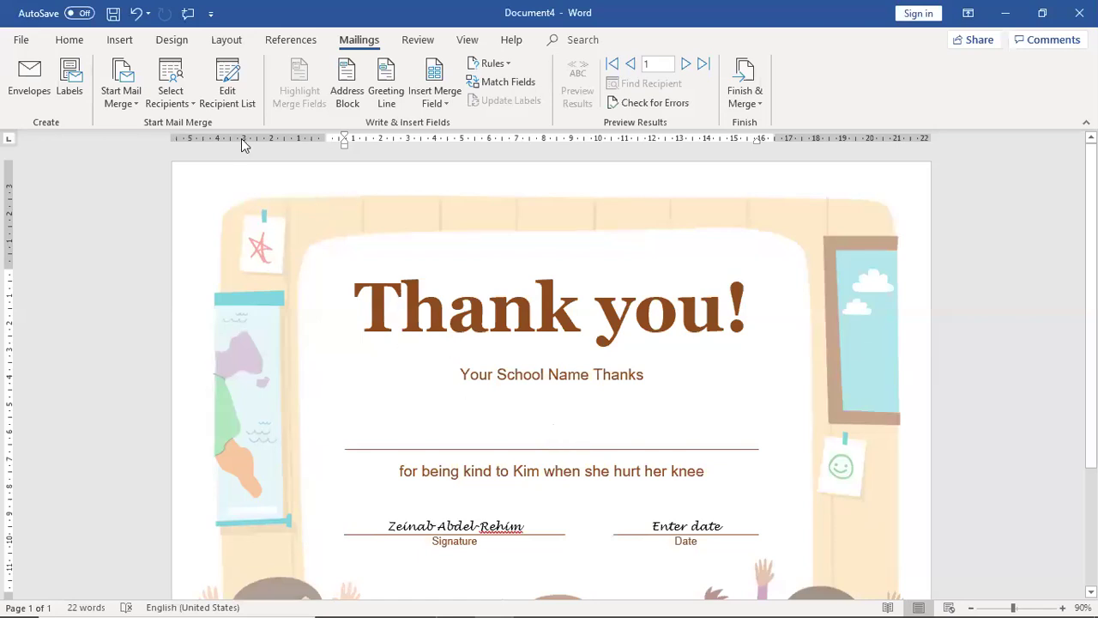
Reopen the recipient list, check its sort settings, and accept ascending order by الأسم
{"action": "left_click", "coordinate": [244, 103]}
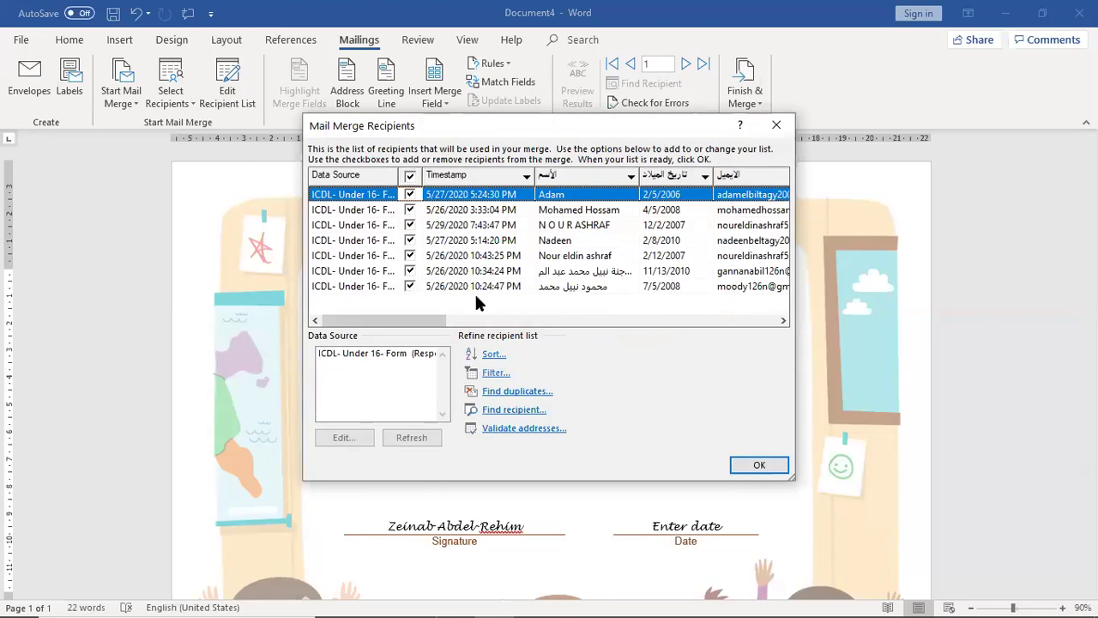
{"action": "left_click", "coordinate": [495, 356]}
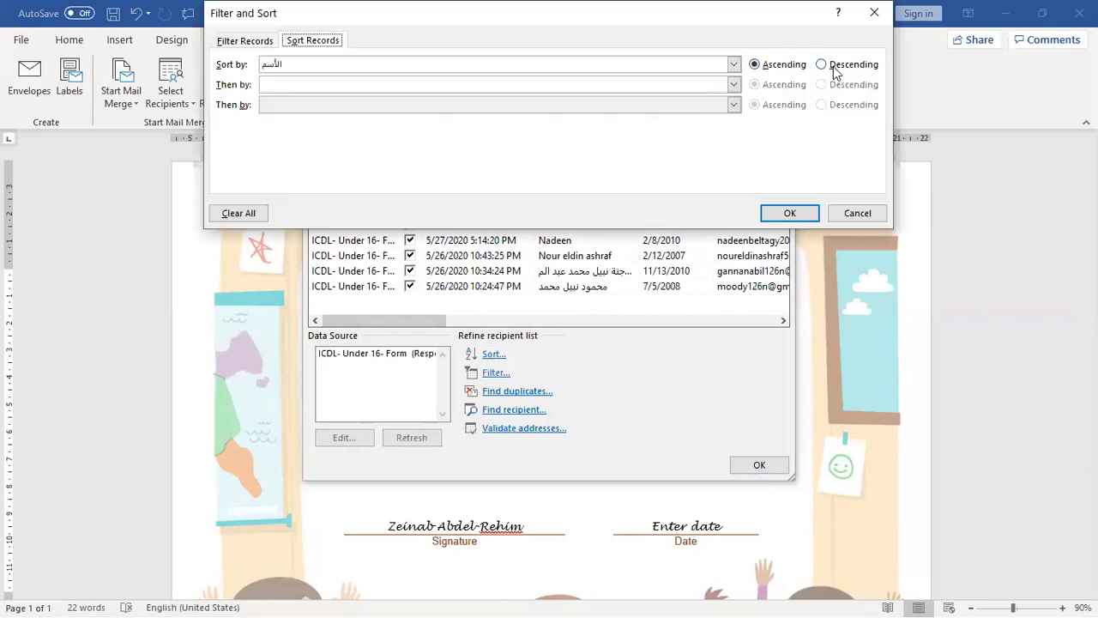
{"action": "left_click", "coordinate": [782, 214]}
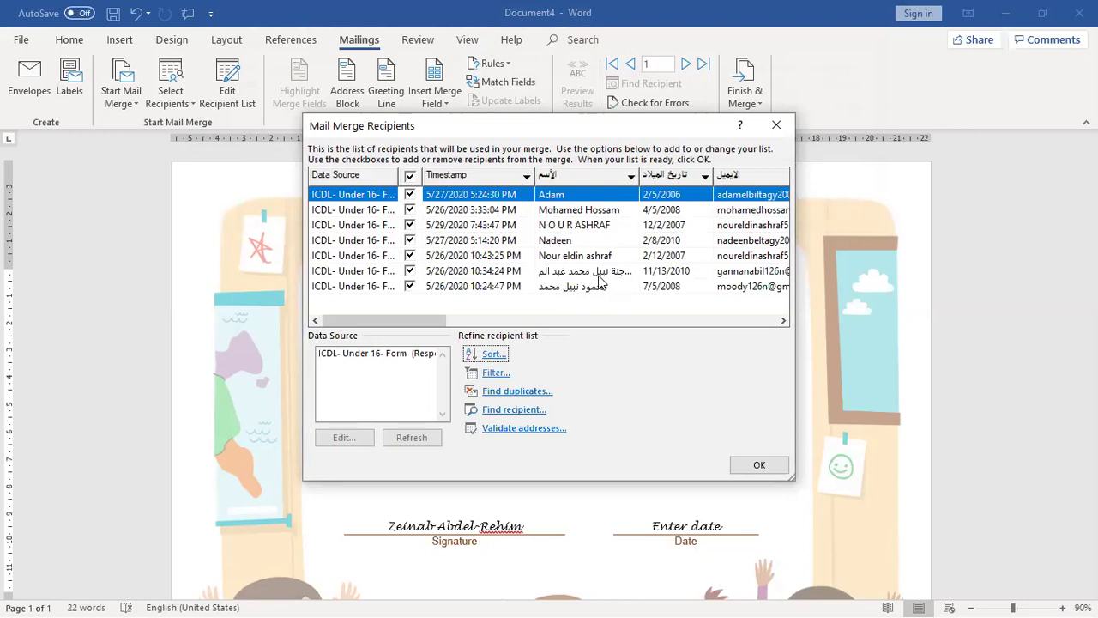
{"action": "left_click", "coordinate": [755, 464]}
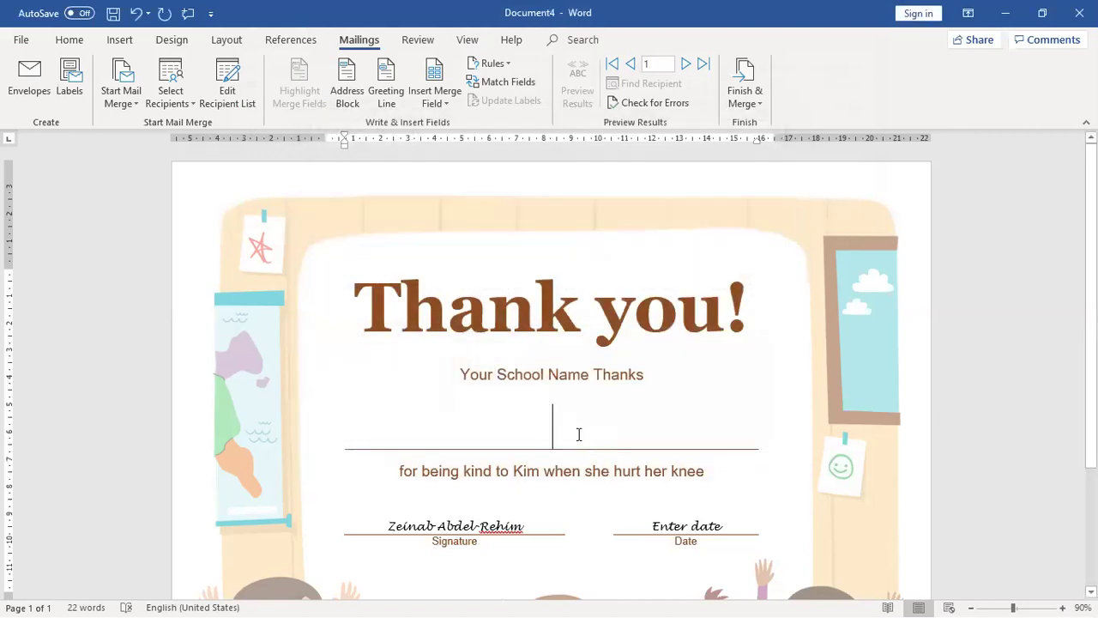
Insert the الأسم merge field on the recipient name line of the certificate
{"action": "left_click", "coordinate": [439, 106]}
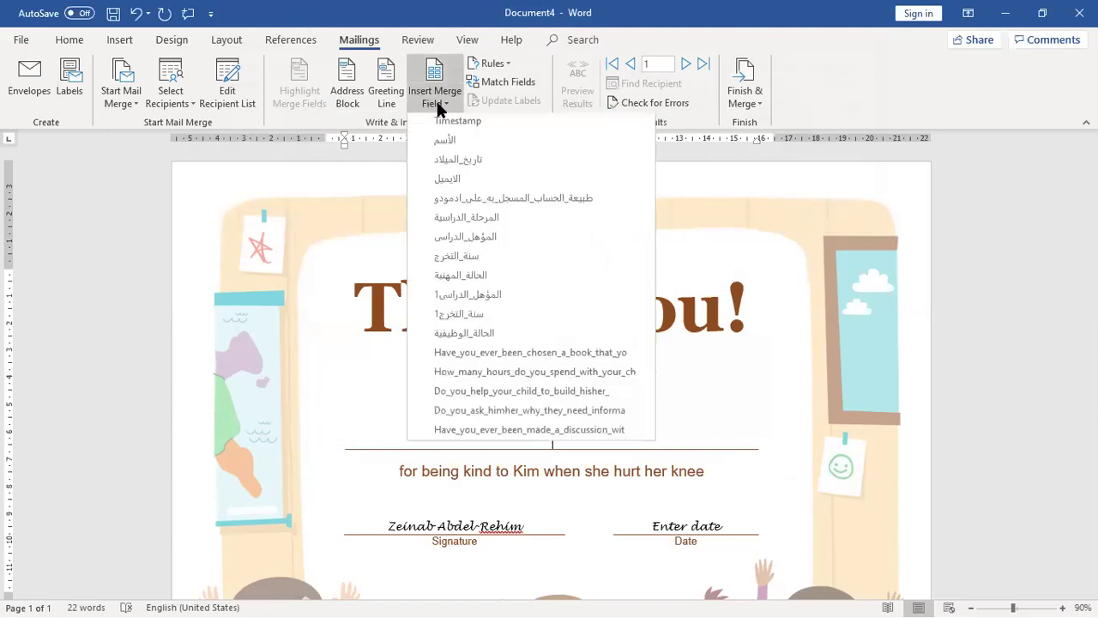
{"action": "left_click", "coordinate": [452, 145]}
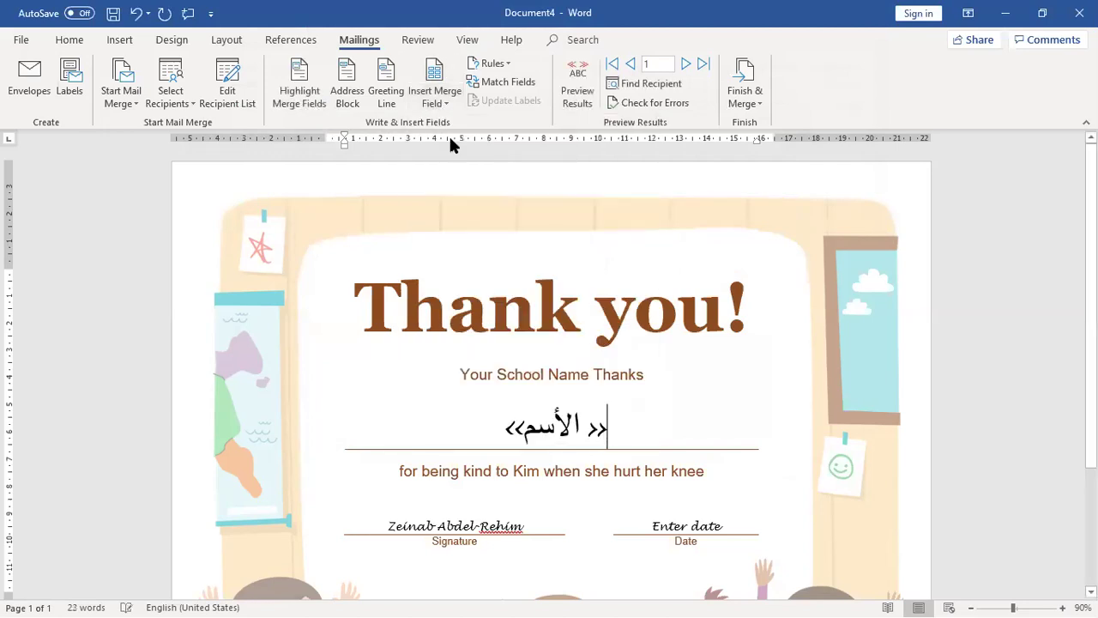
Replace the Enter date placeholder above the certificate's Date label with the تاريخ_الميلاد merge field
{"action": "left_click", "coordinate": [676, 523]}
{"action": "key", "text": "BackSpace"}
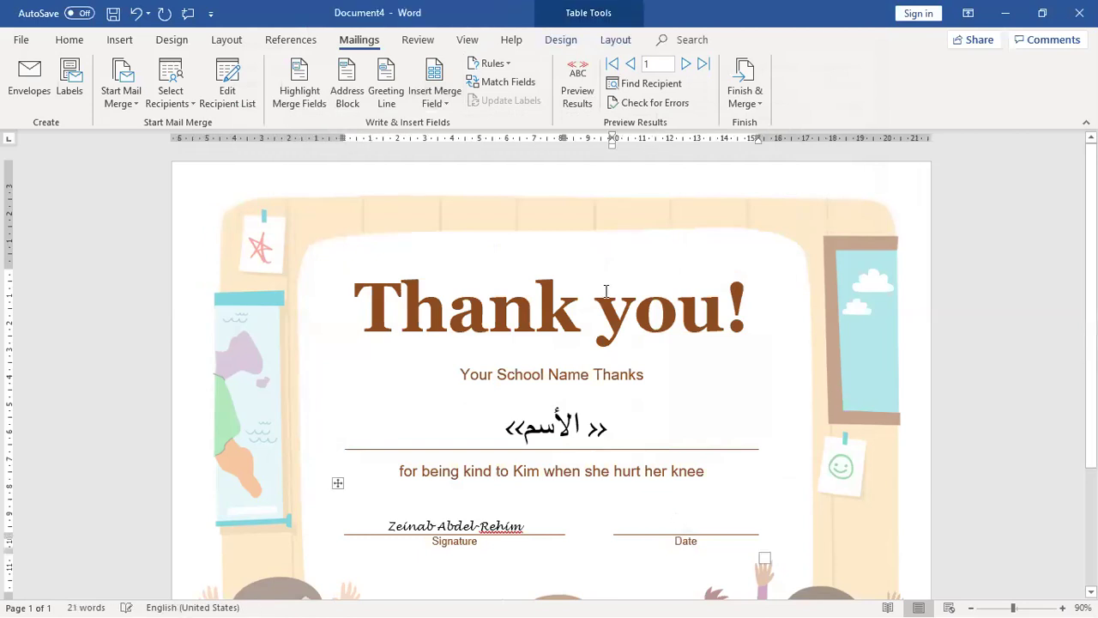
{"action": "left_click", "coordinate": [447, 106]}
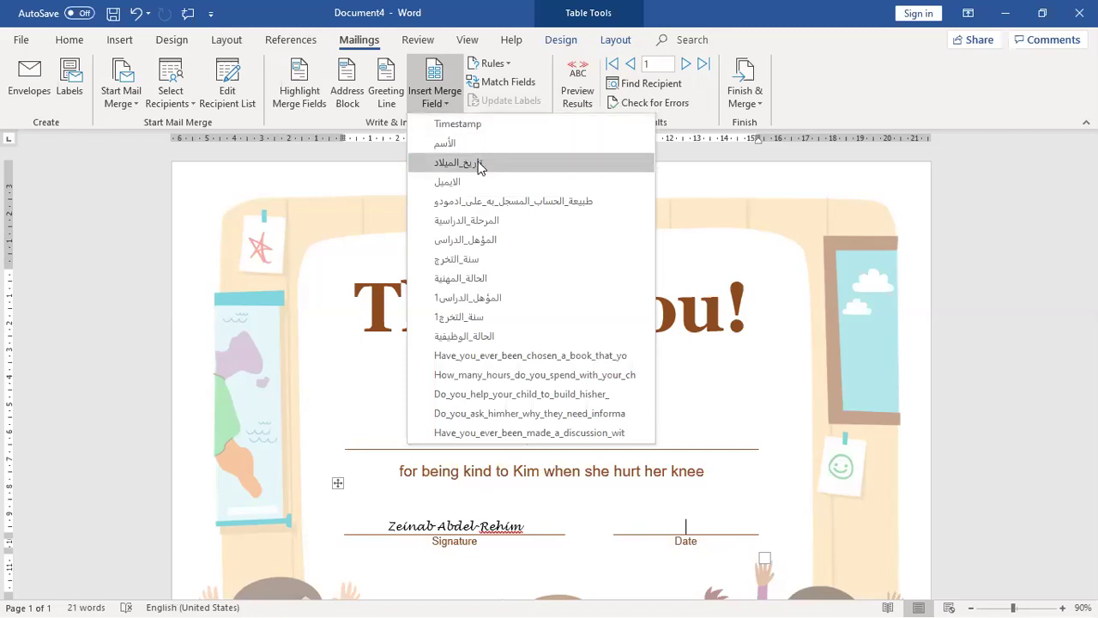
{"action": "left_click", "coordinate": [477, 164]}
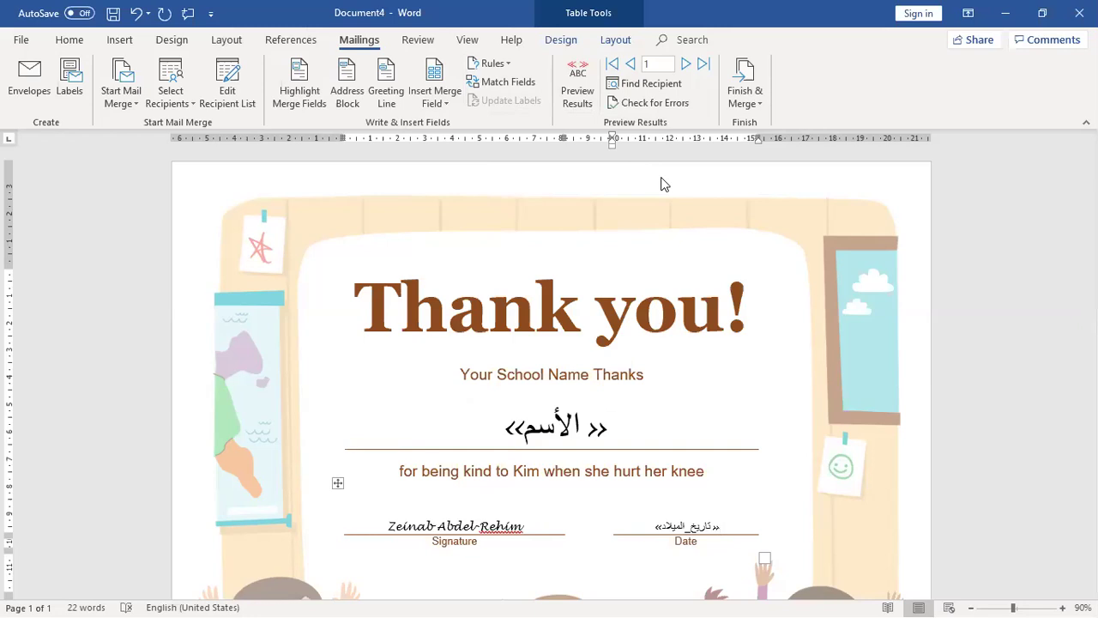
Preview the merged certificates from record 1 through record 7 and open the options for finishing the merge
{"action": "left_click", "coordinate": [579, 101]}
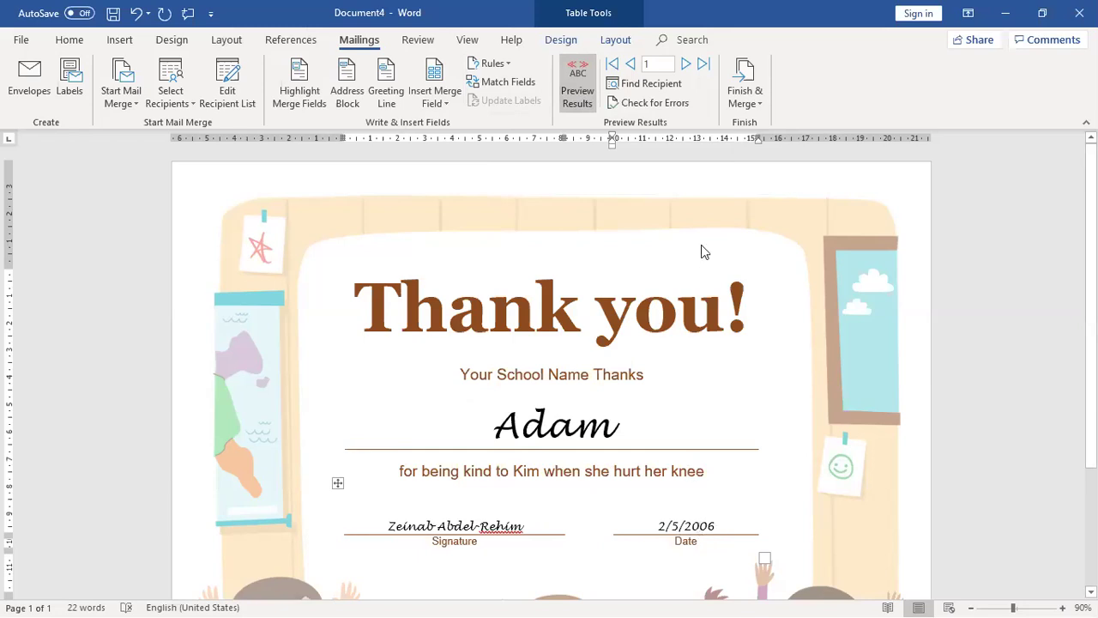
{"action": "left_click", "coordinate": [687, 65]}
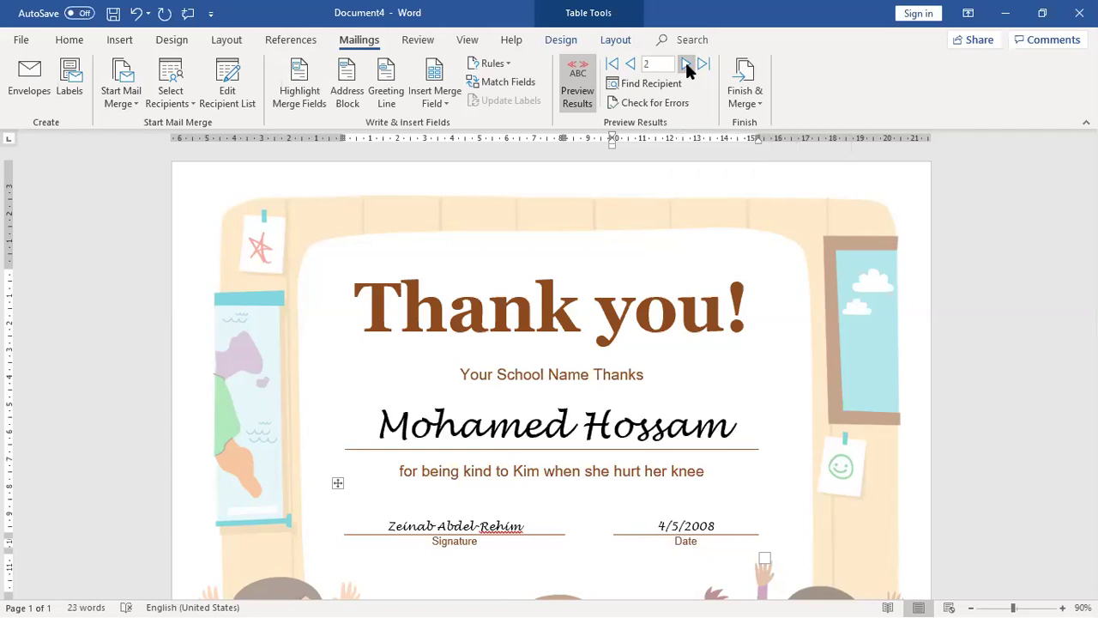
{"action": "left_click", "coordinate": [686, 65]}
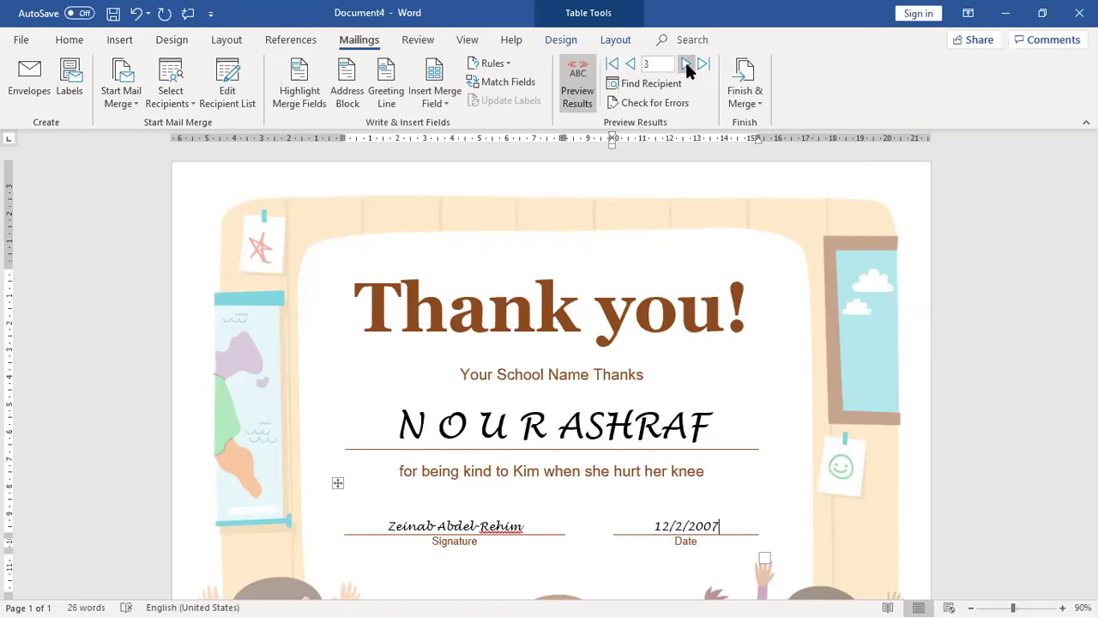
{"action": "left_click", "coordinate": [686, 65]}
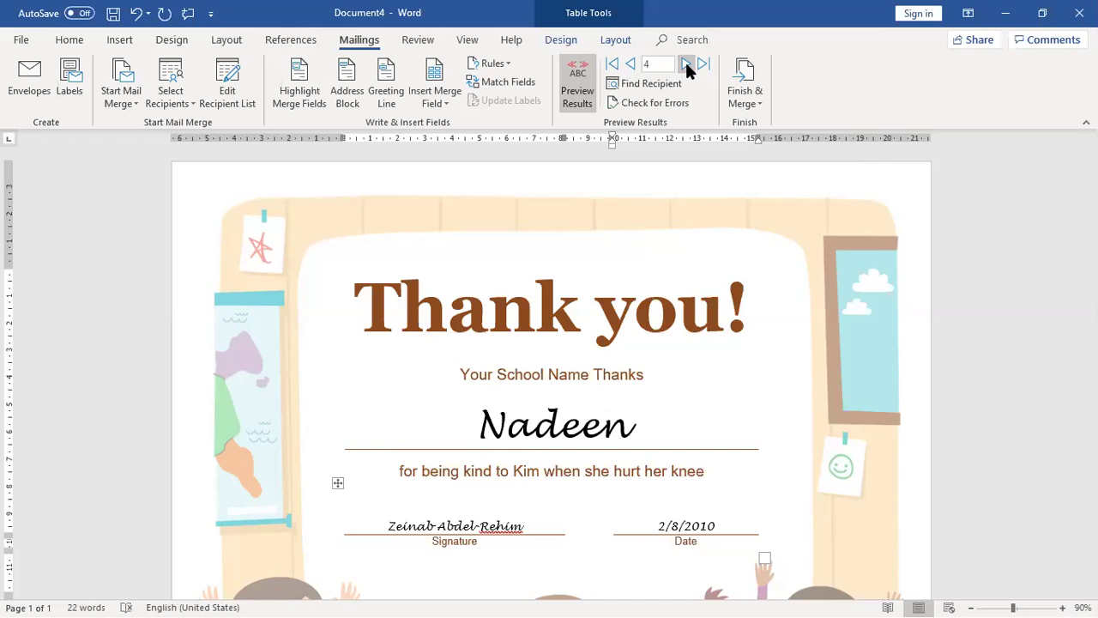
{"action": "left_click", "coordinate": [686, 65]}
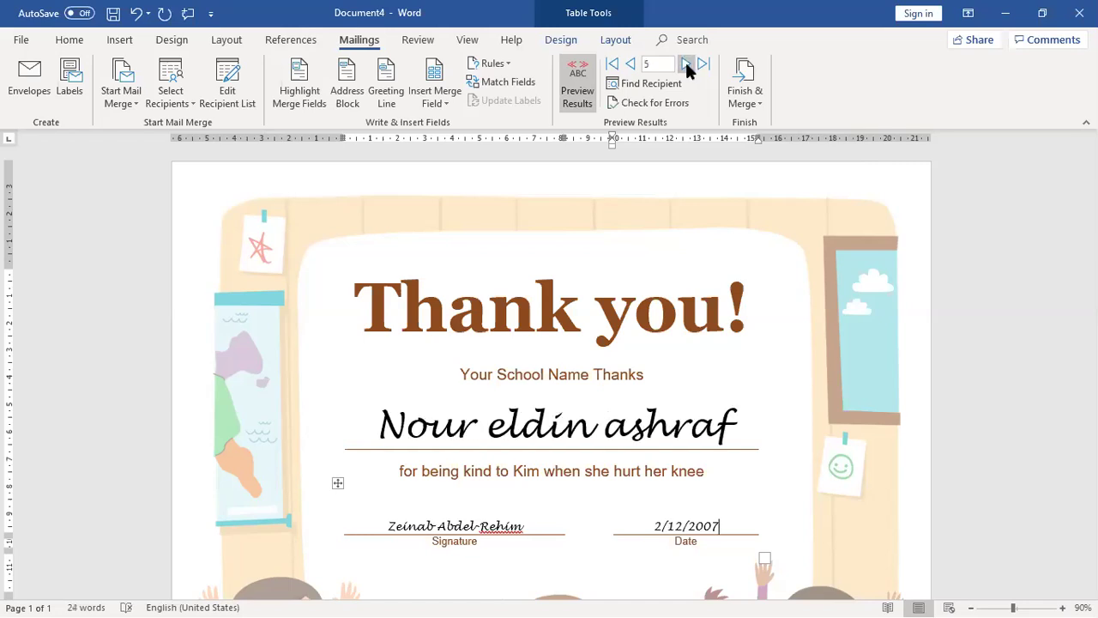
{"action": "left_click", "coordinate": [686, 65]}
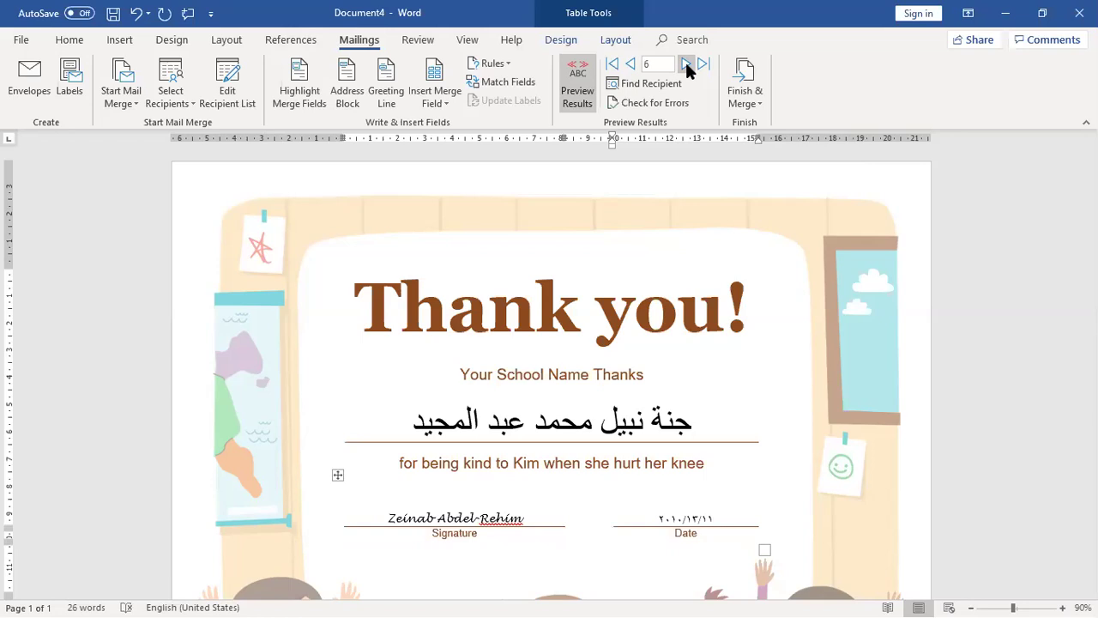
{"action": "left_click", "coordinate": [685, 64]}
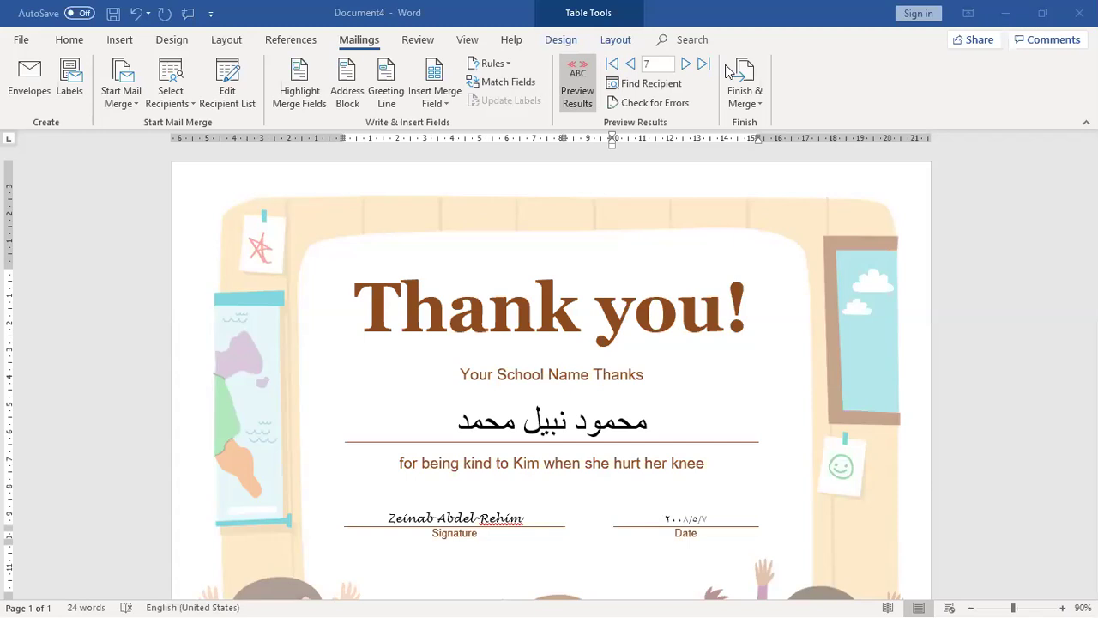
{"action": "left_click", "coordinate": [686, 65]}
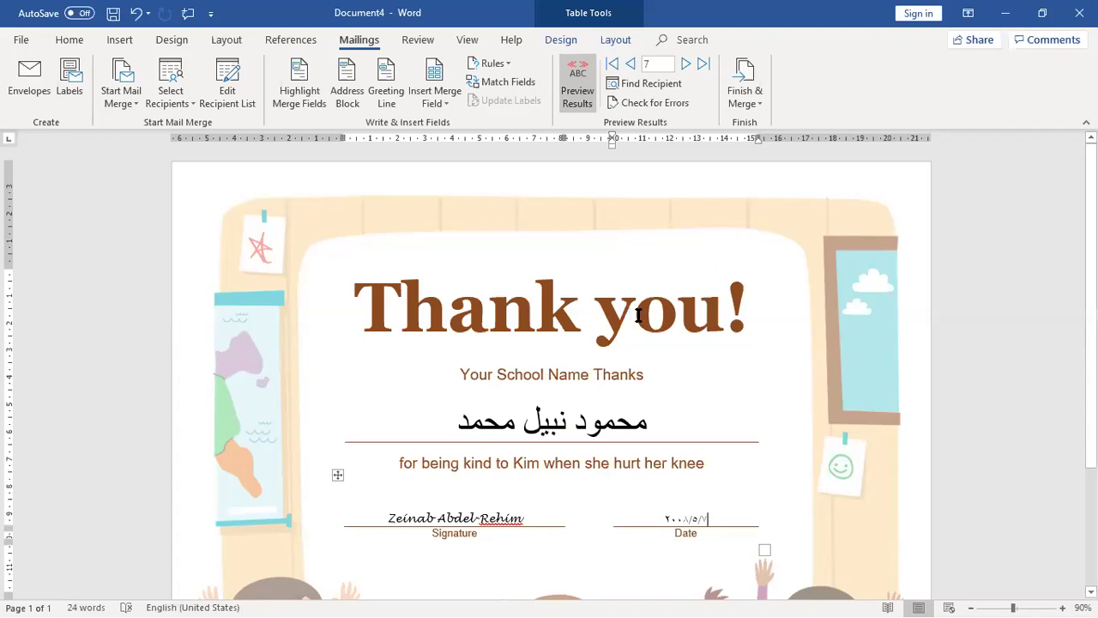
{"action": "left_click", "coordinate": [748, 78]}
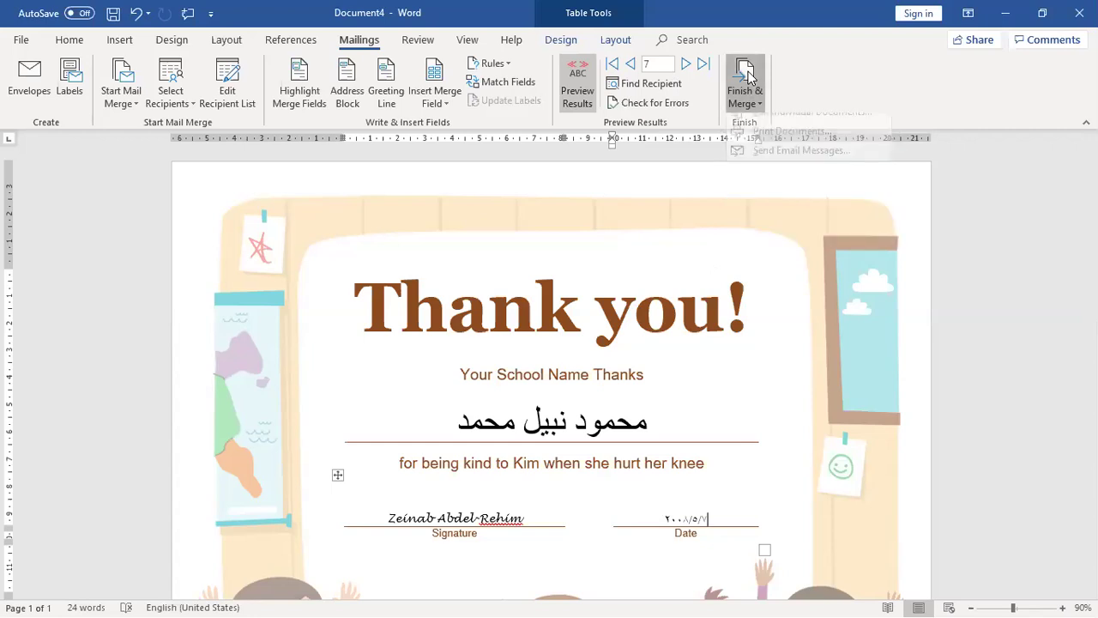
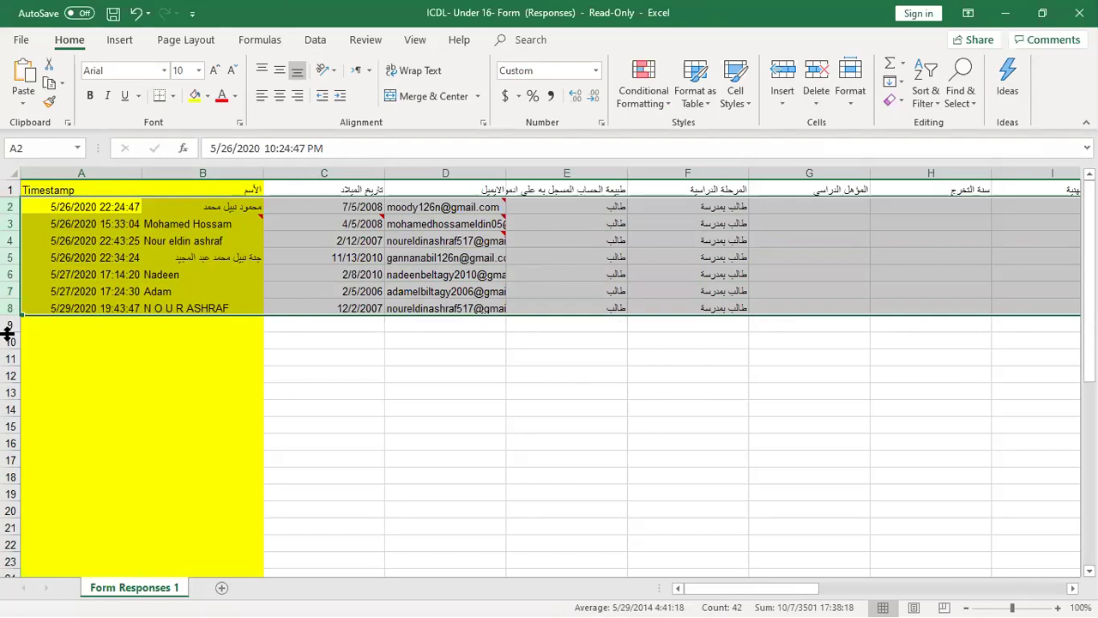
Examine the extent of the Form Responses 1 sheet in Excel, including its last used cell and the rows below the response data
{"action": "left_click", "coordinate": [7, 323]}
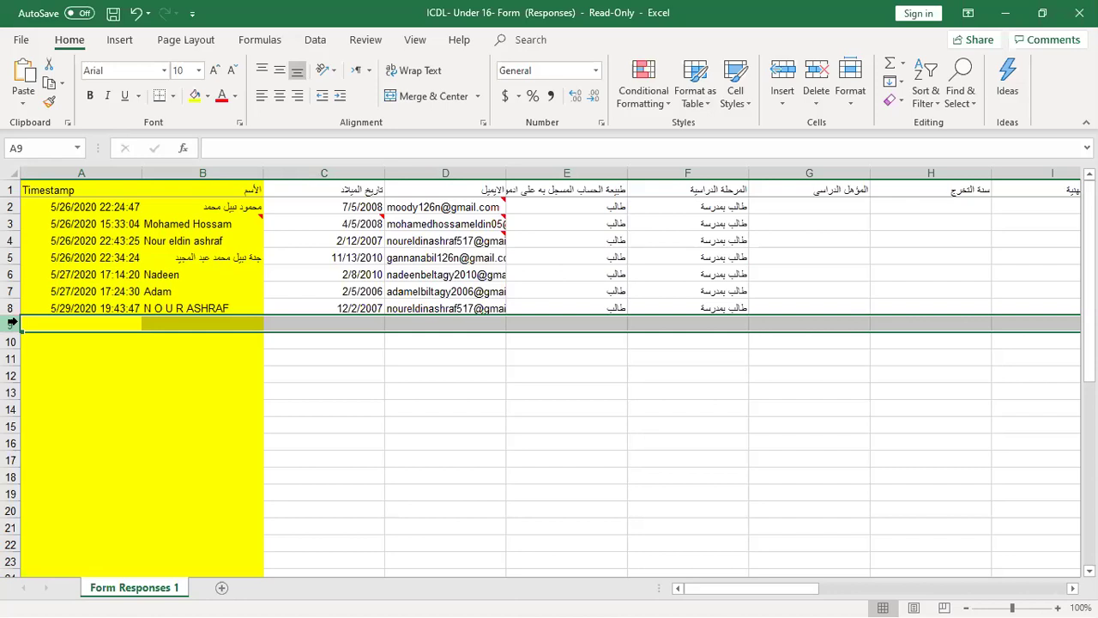
{"action": "key", "text": "ctrl+End"}
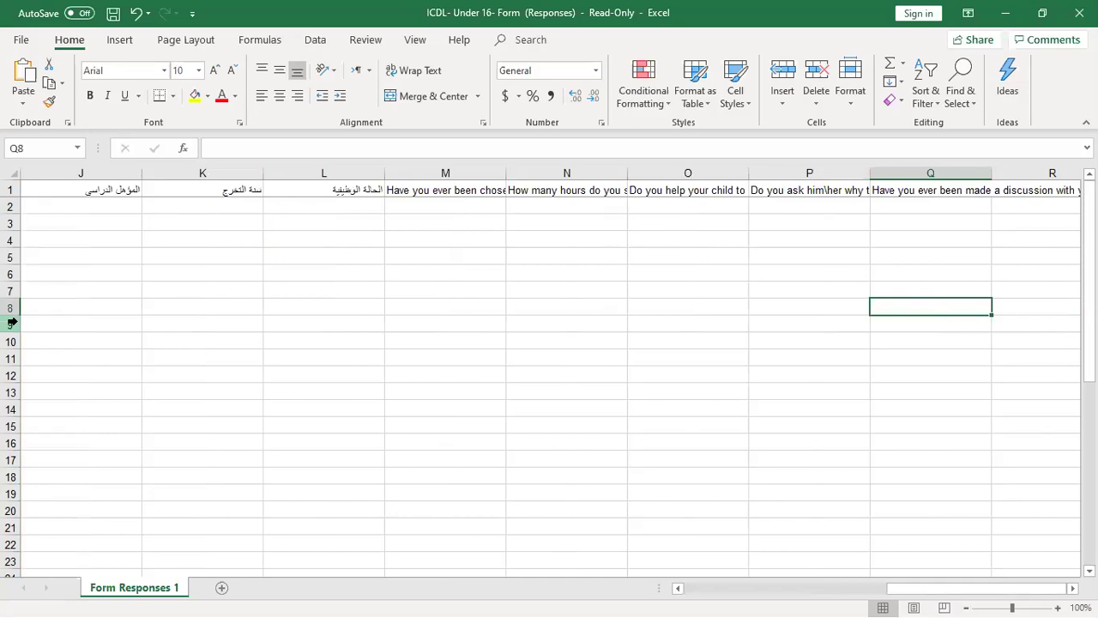
{"action": "key", "text": "ctrl+Home"}
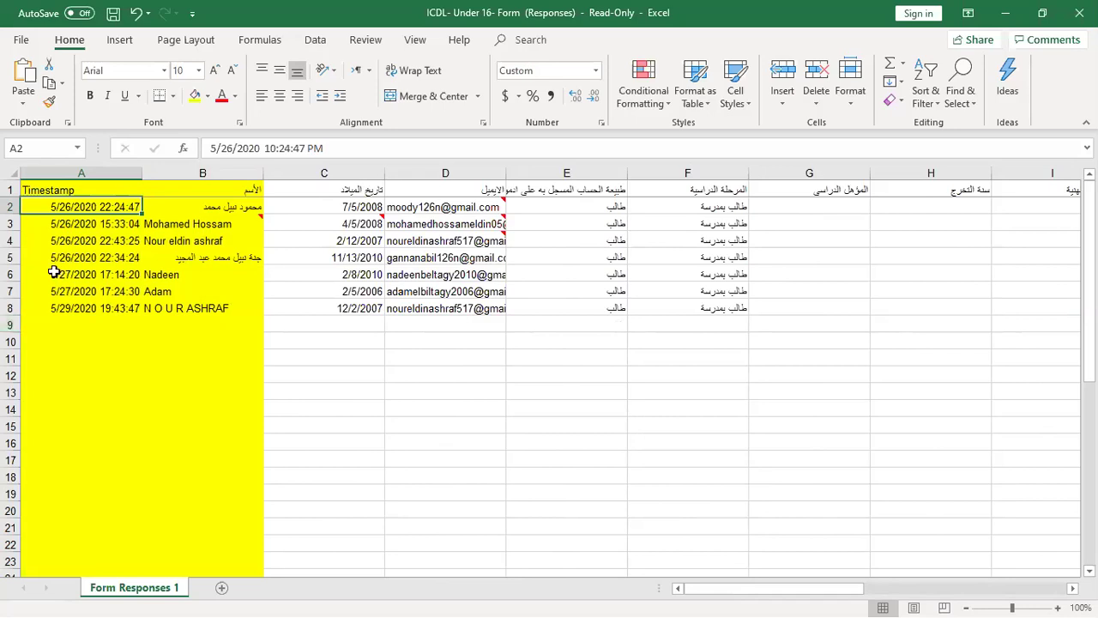
{"action": "left_click", "coordinate": [87, 189]}
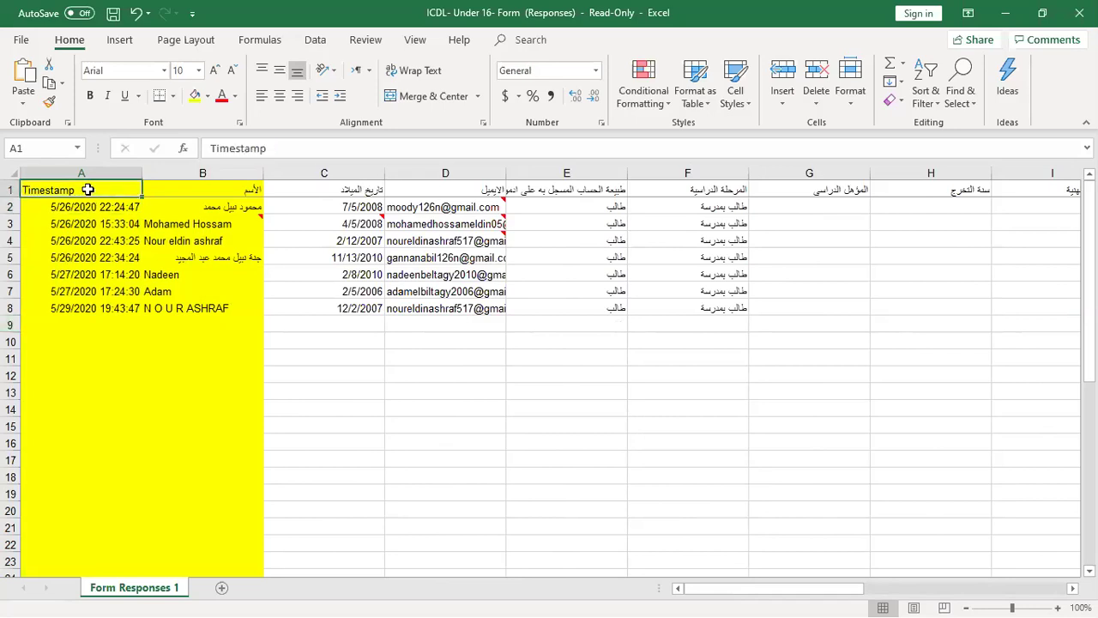
{"action": "key", "text": "Page_Down"}
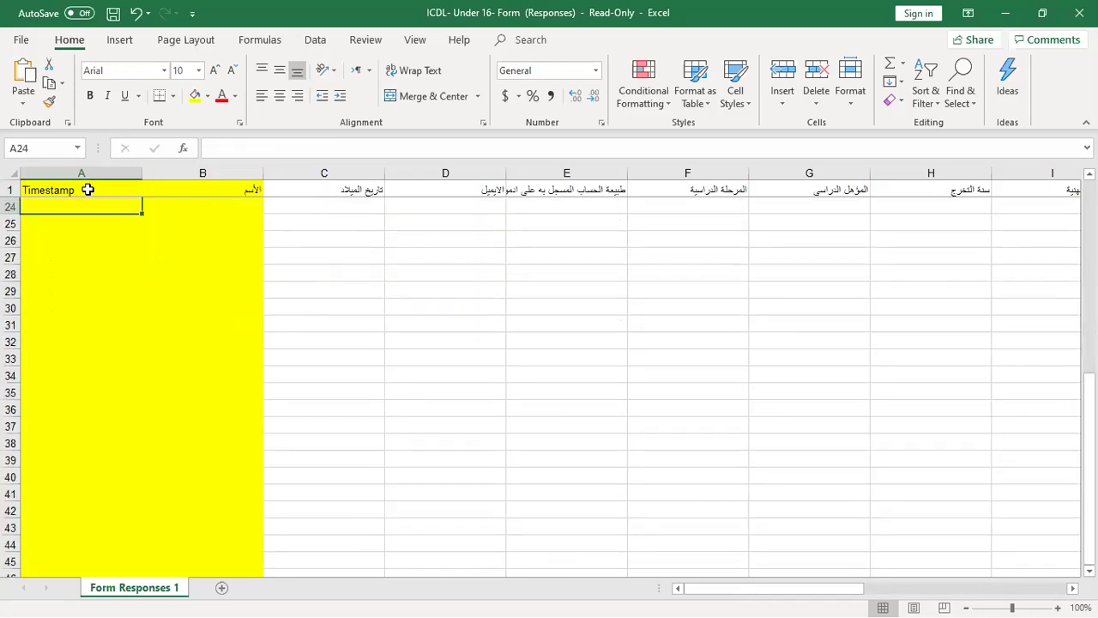
{"action": "key", "text": "Page_Down"}
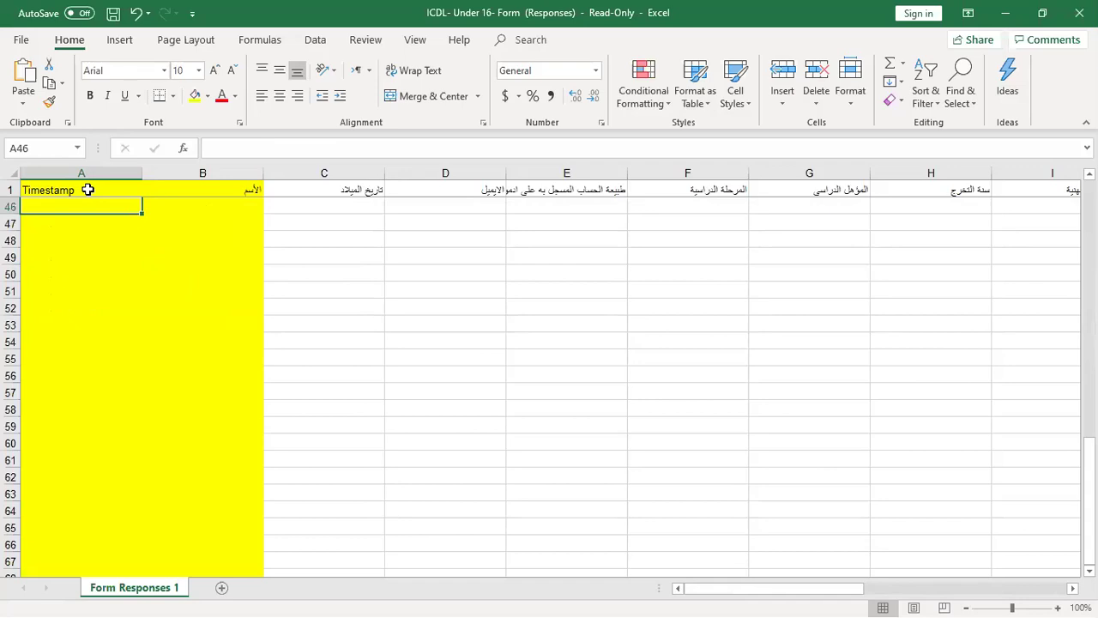
{"action": "key", "text": "Page_Down"}
{"action": "key", "text": "Page_Down"}
{"action": "key", "text": "Page_Down"}
{"action": "key", "text": "Page_Down"}
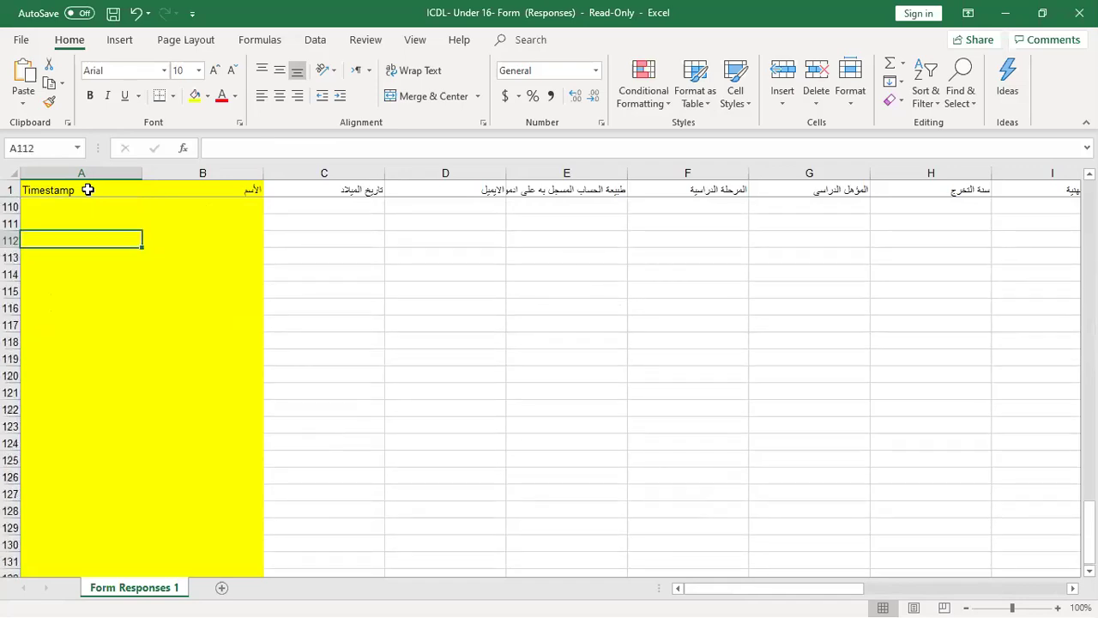
{"action": "key", "text": "Page_Down"}
{"action": "key", "text": "Page_Down"}
{"action": "key", "text": "Page_Down"}
{"action": "key", "text": "Page_Down"}
{"action": "key", "text": "Page_Down"}
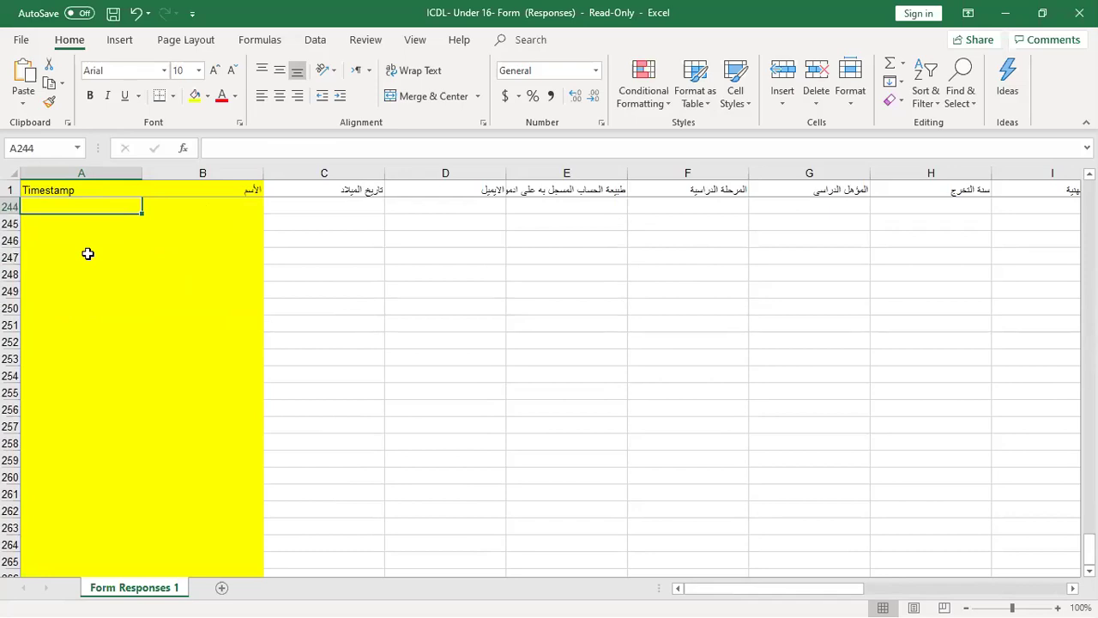
{"action": "key", "text": "alt+Tab"}
{"action": "key", "text": "Tab"}
{"action": "key", "text": "Tab"}
{"action": "key", "text": "Tab"}
{"action": "key", "text": "Tab"}
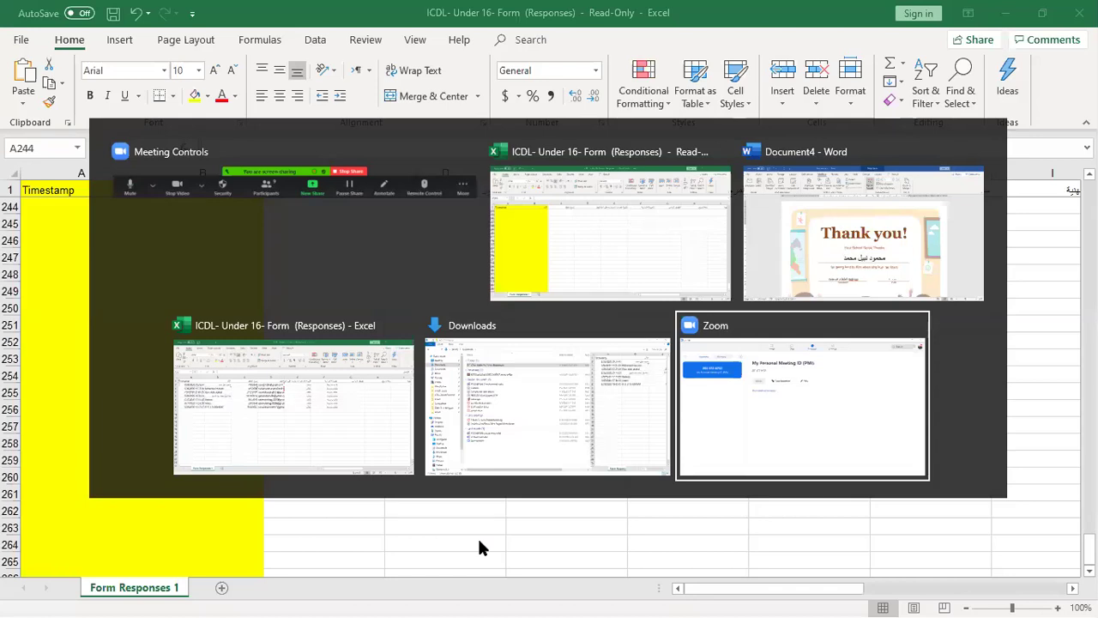
{"action": "key", "text": "Escape"}
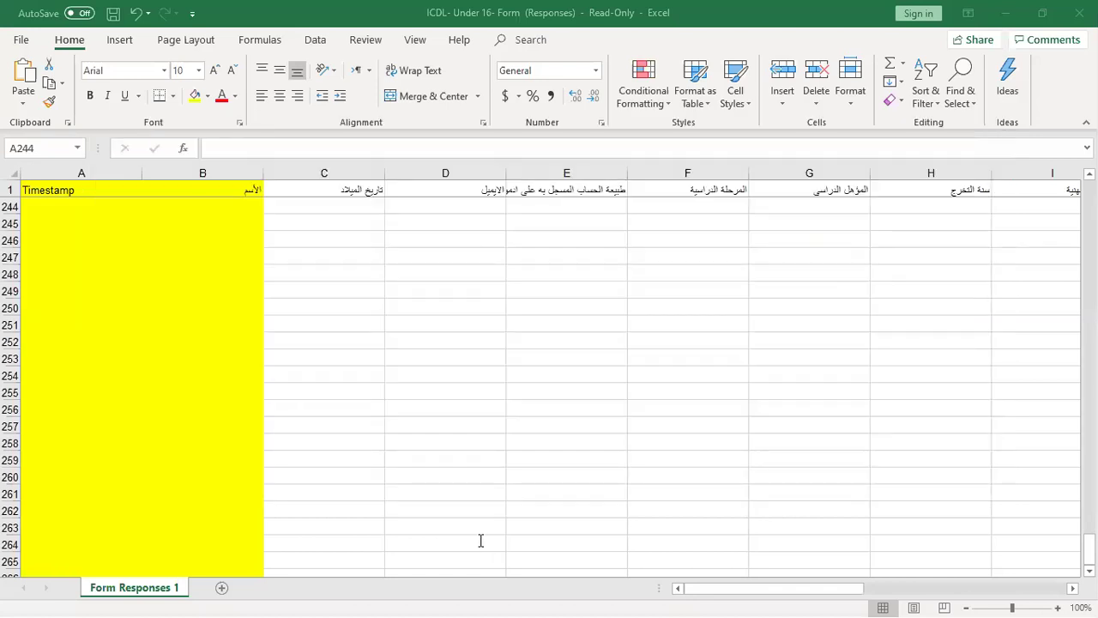
{"action": "key", "text": "alt+Tab"}
{"action": "key", "text": "Tab"}
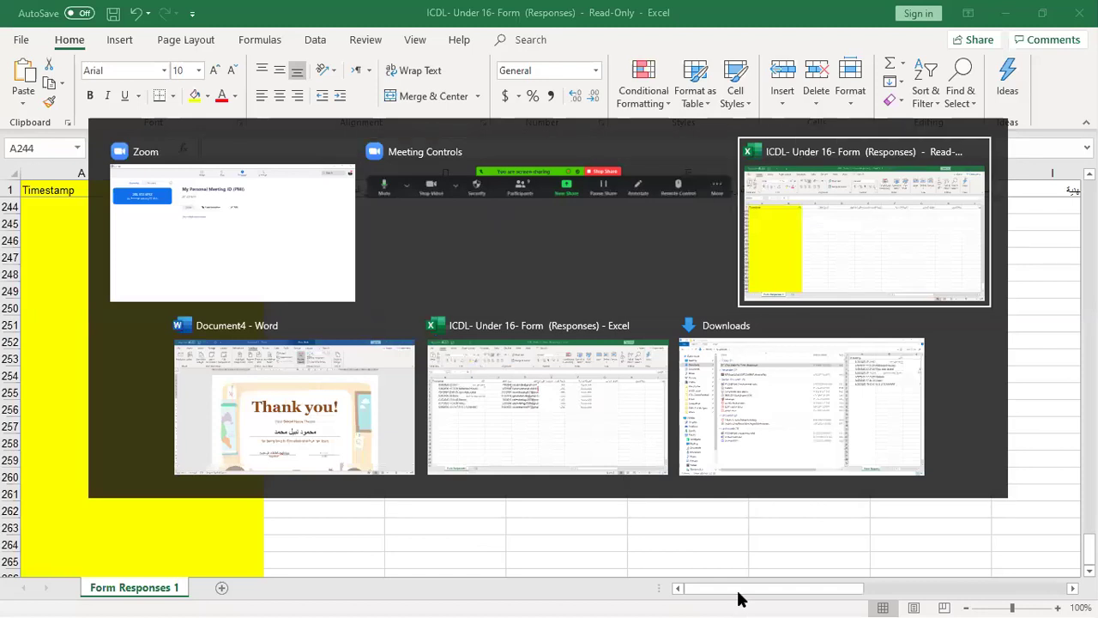
Find Google Chrome through the Windows search and open it
{"action": "key", "text": "super"}
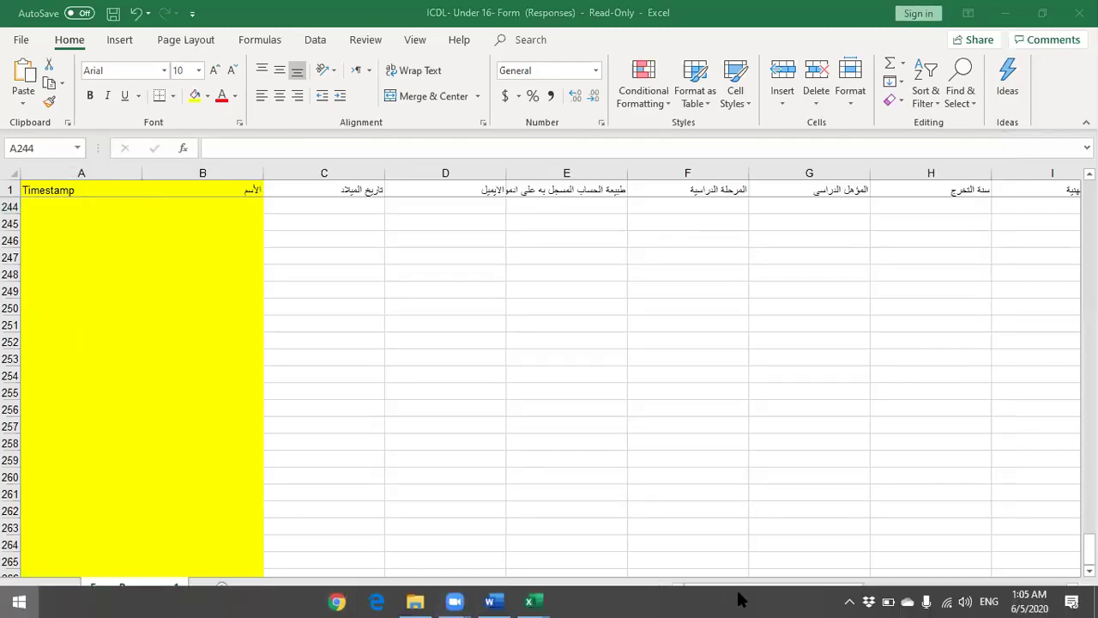
{"action": "key", "text": "super+s"}
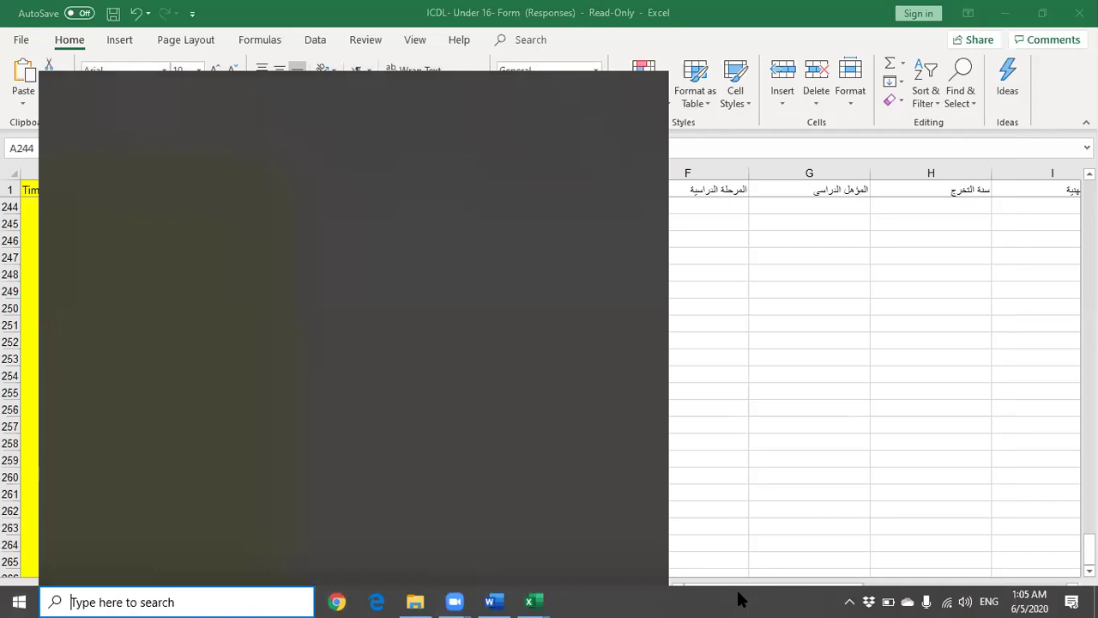
{"action": "type", "text": "wo"}
{"action": "key", "text": "BackSpace"}
{"action": "key", "text": "BackSpace"}
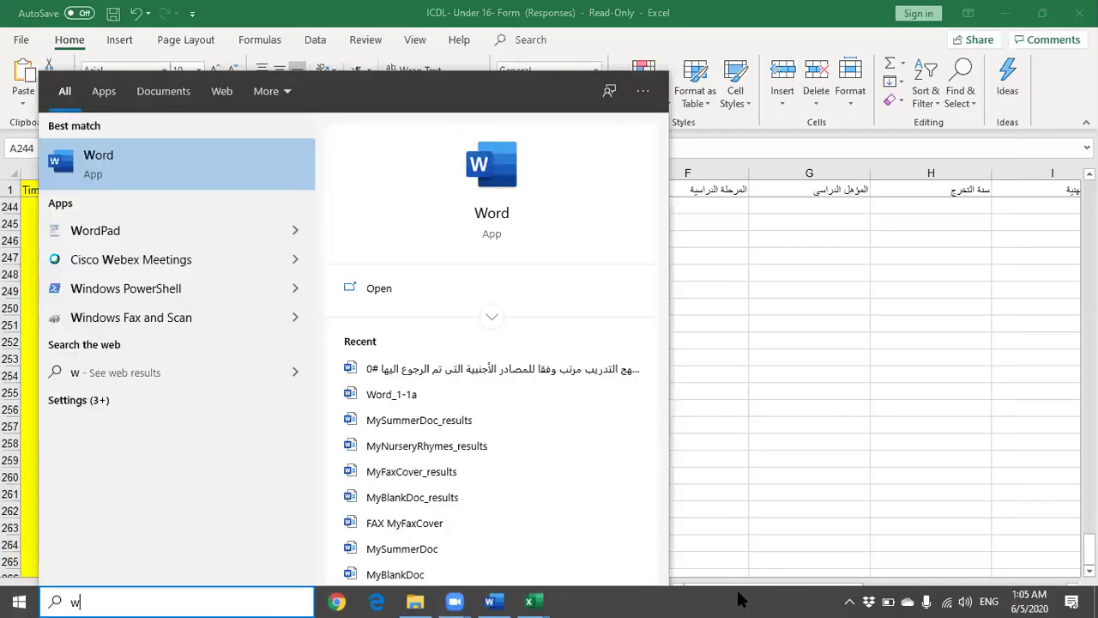
{"action": "type", "text": "goo"}
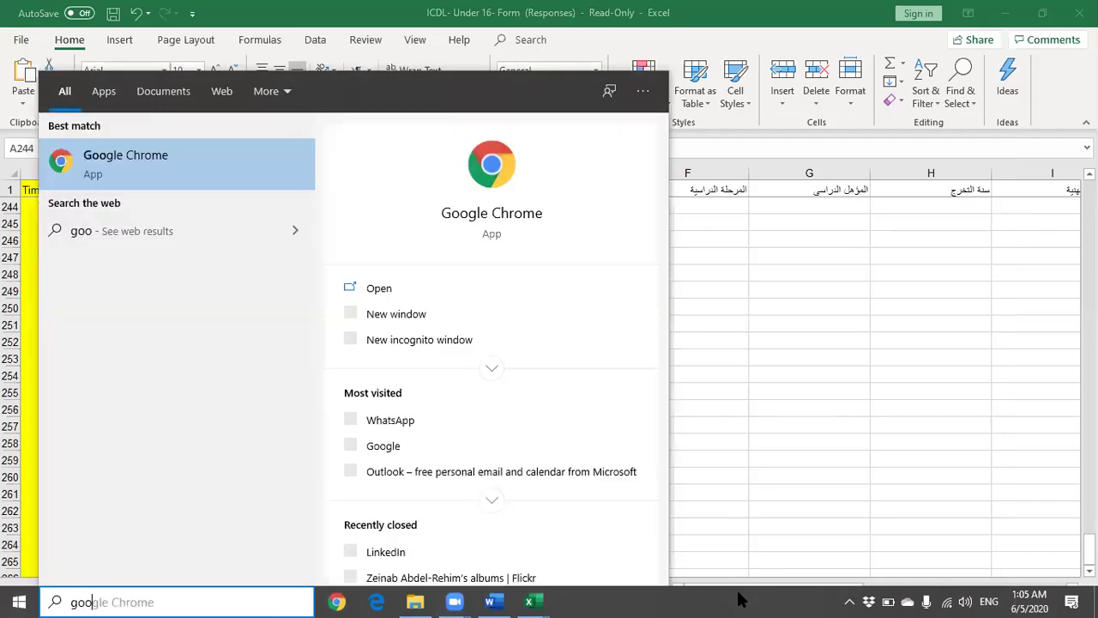
{"action": "type", "text": "g"}
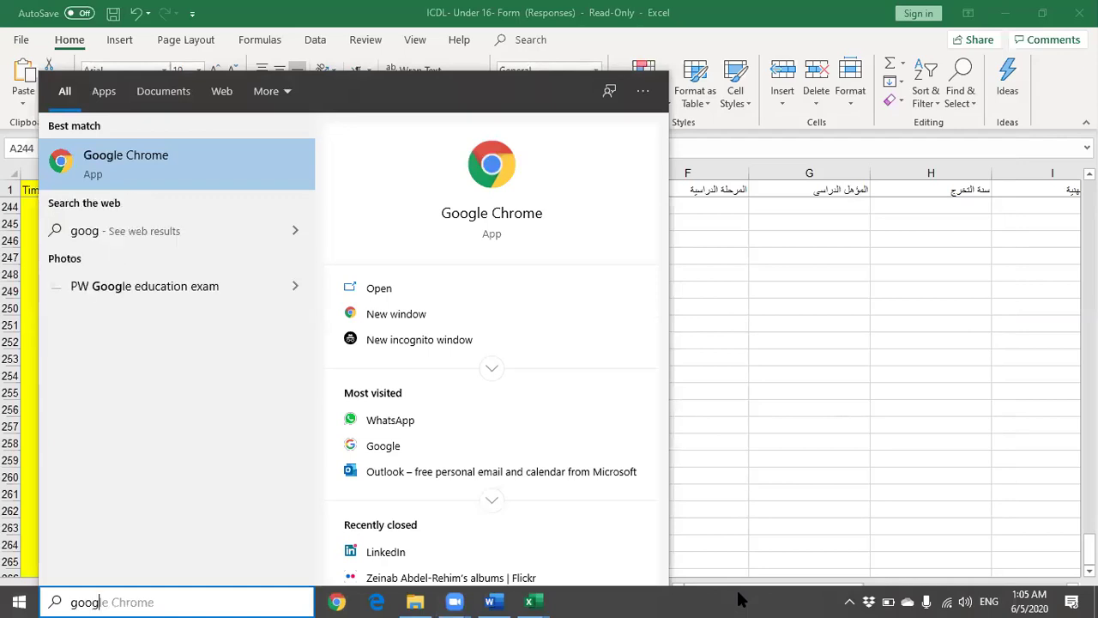
{"action": "type", "text": "le"}
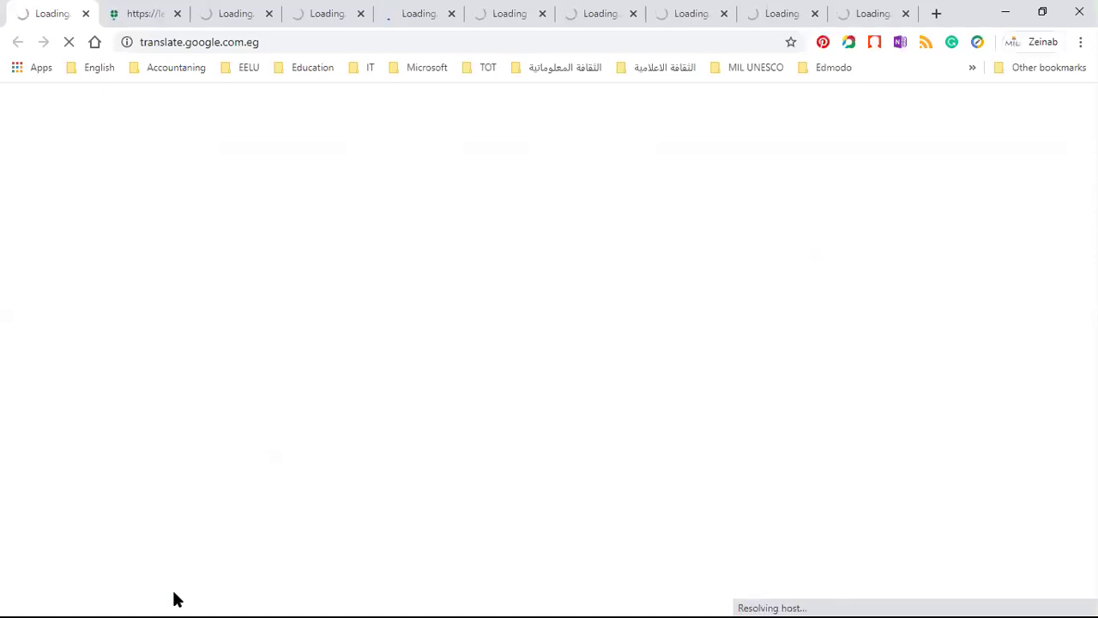
Close the other restored browser tabs, keeping only the Google Translate tab
{"action": "left_click", "coordinate": [178, 14]}
{"action": "left_click", "coordinate": [177, 14]}
{"action": "left_click", "coordinate": [177, 14]}
{"action": "left_click", "coordinate": [177, 15]}
{"action": "left_click", "coordinate": [178, 14]}
{"action": "left_click", "coordinate": [177, 15]}
{"action": "left_click", "coordinate": [178, 14]}
{"action": "left_click", "coordinate": [177, 14]}
{"action": "left_click", "coordinate": [177, 15]}
{"action": "left_click", "coordinate": [177, 14]}
Load google.com in the remaining browser tab
{"action": "left_click", "coordinate": [216, 42]}
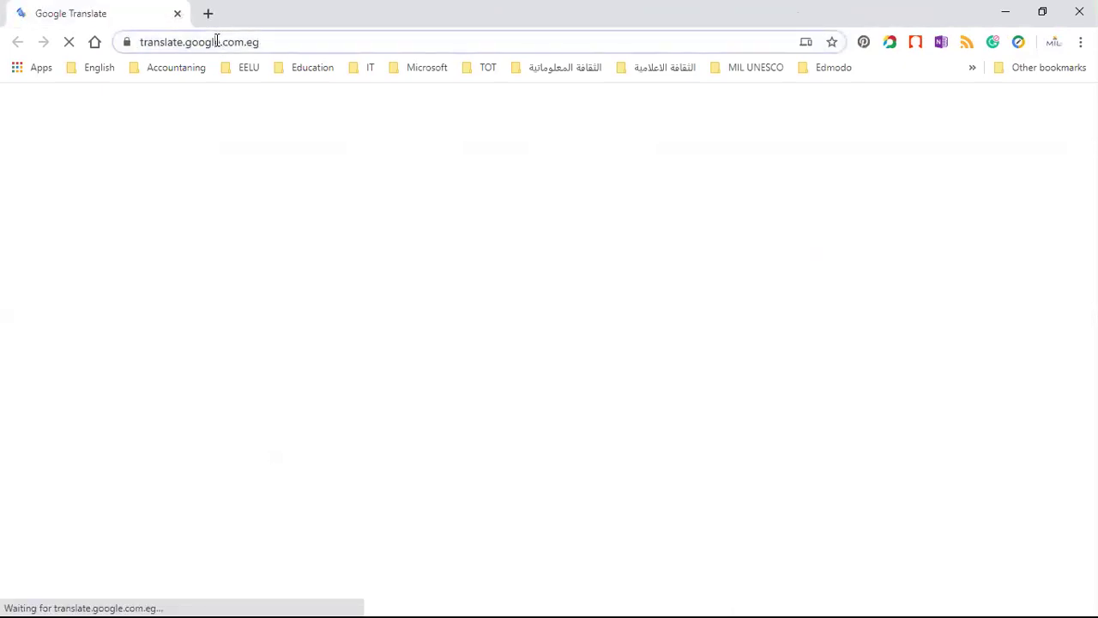
{"action": "type", "text": "google.com"}
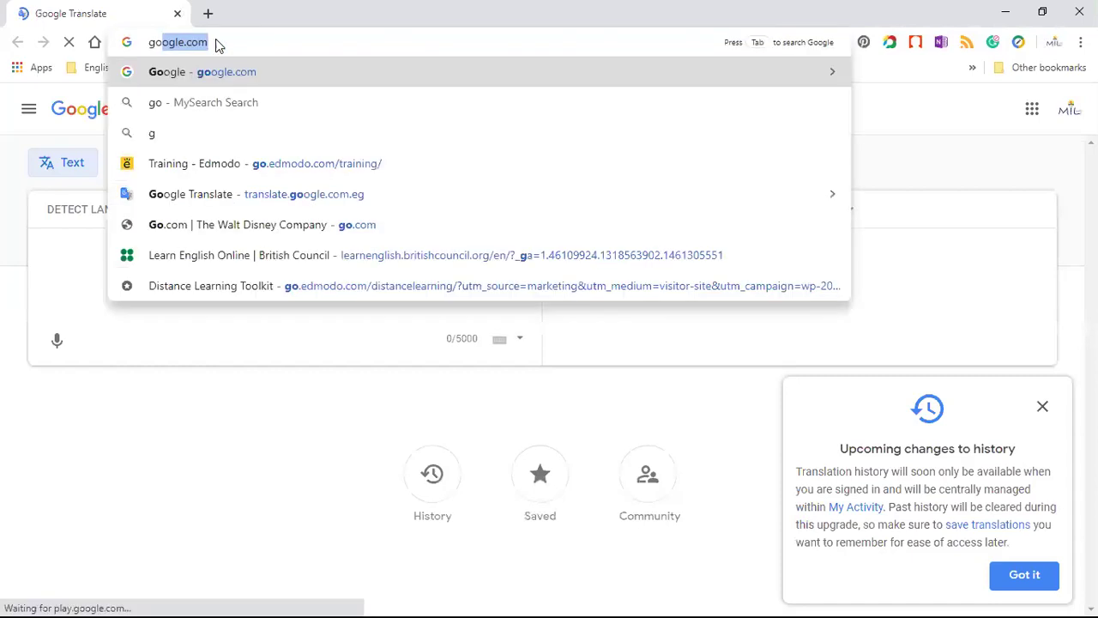
{"action": "key", "text": "Return"}
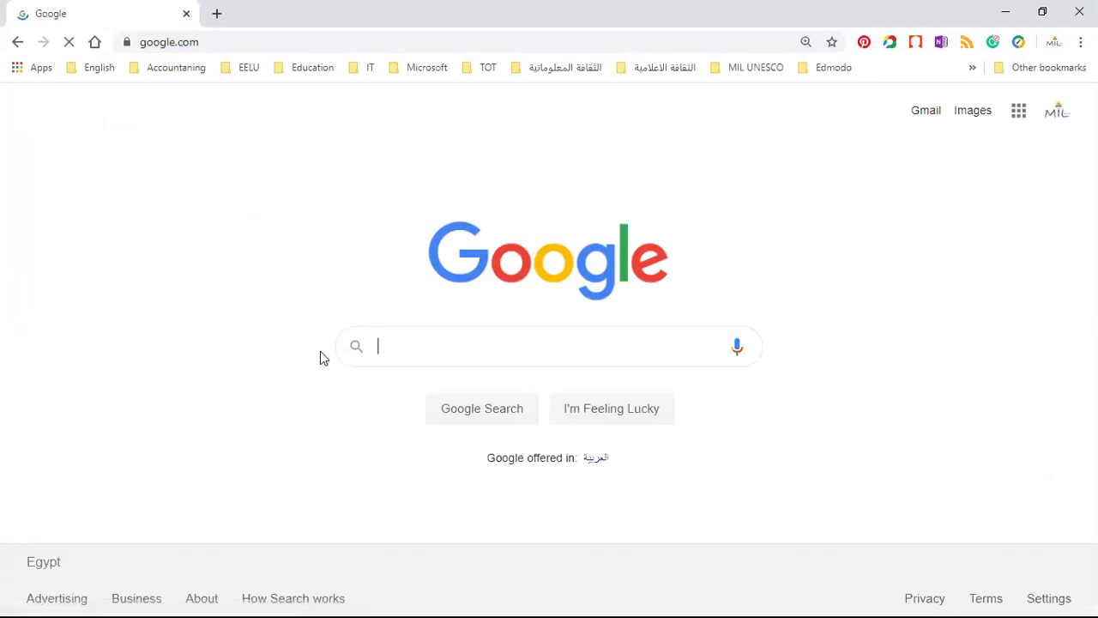
Search Google for "excel rows number"
{"action": "type", "text": "exc"}
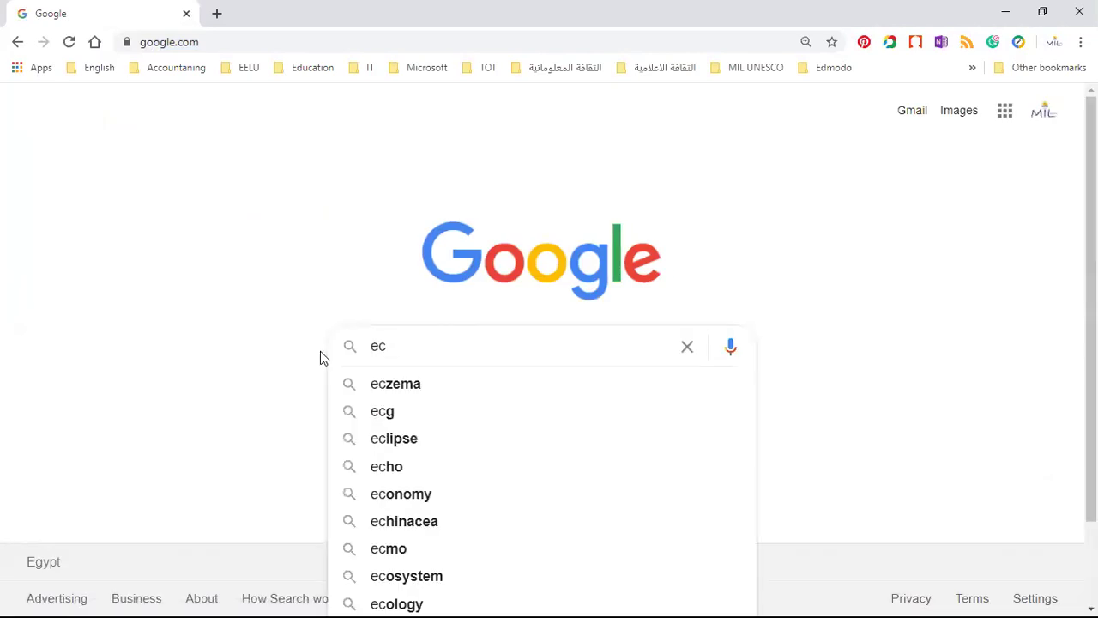
{"action": "key", "text": "BackSpace"}
{"action": "type", "text": "xcel"}
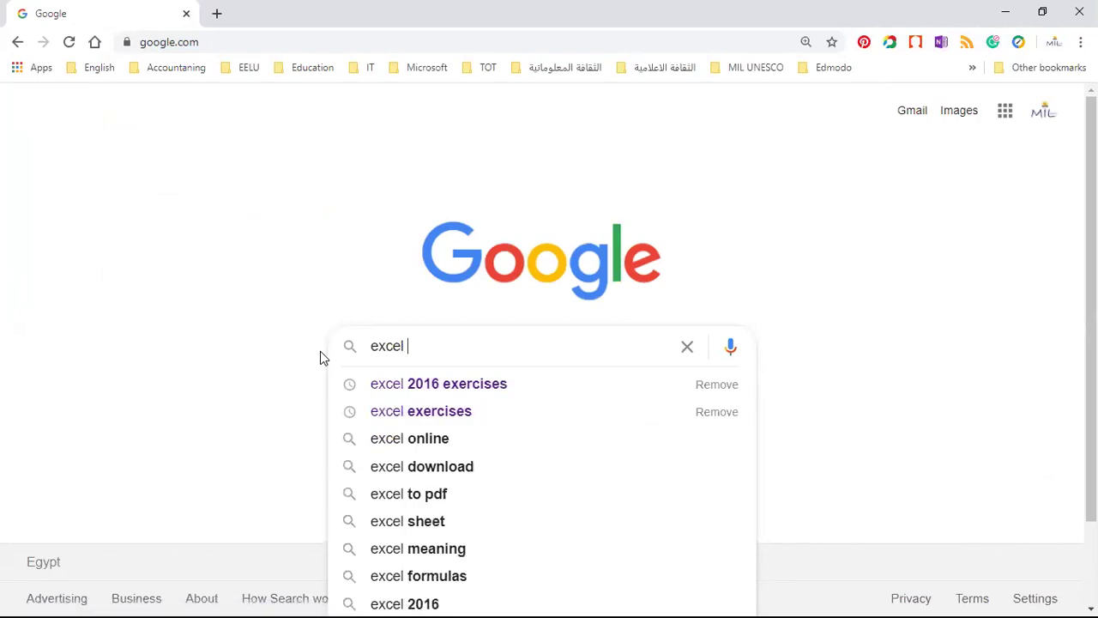
{"action": "type", "text": " row"}
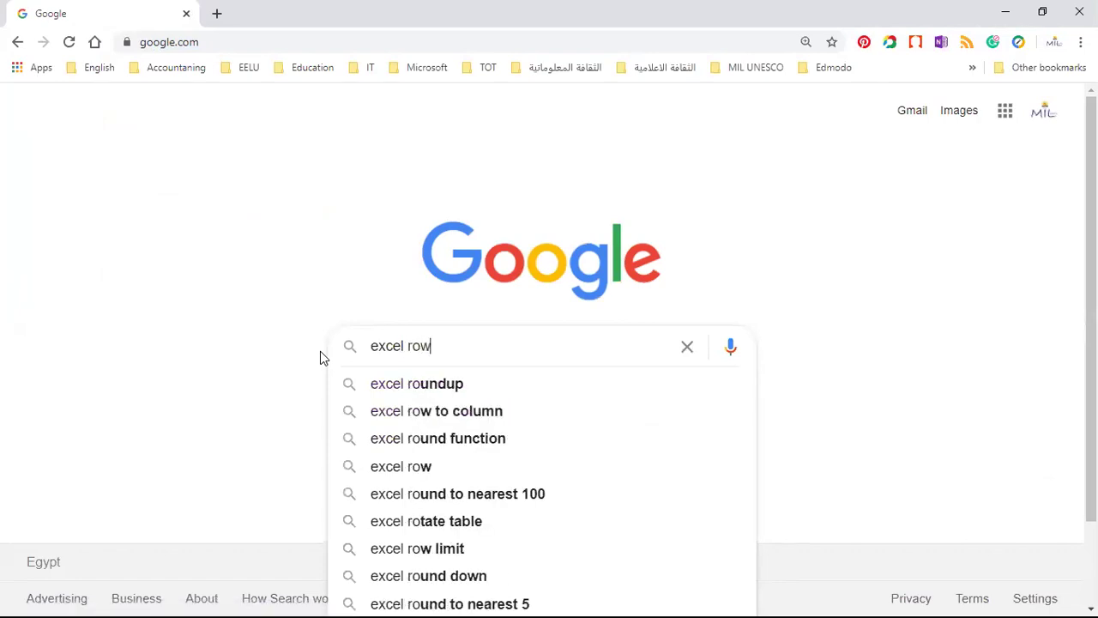
{"action": "type", "text": "s"}
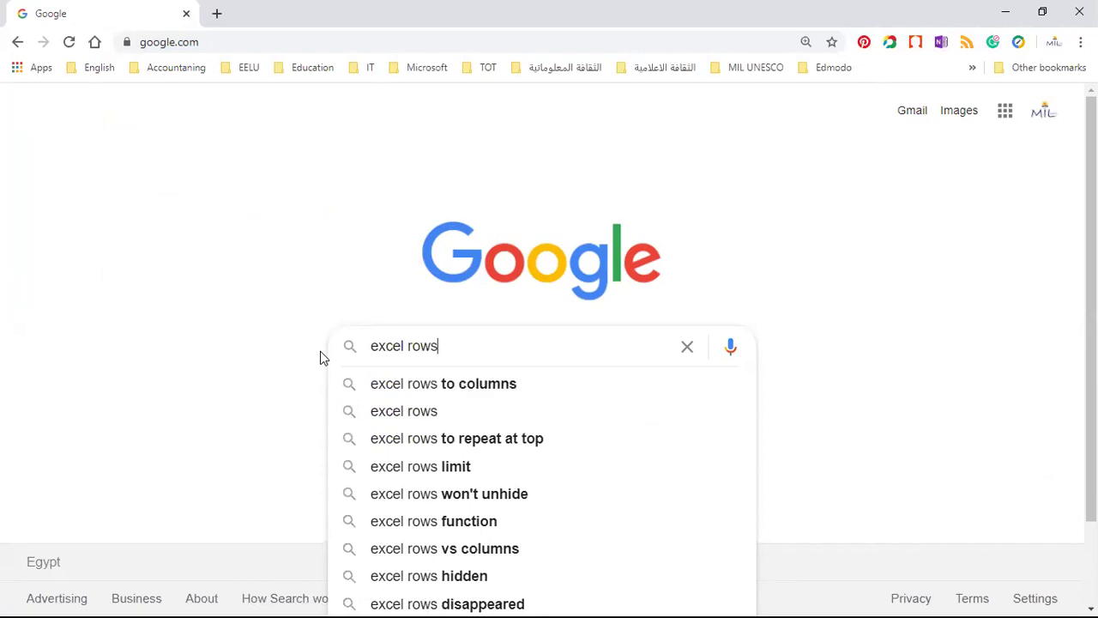
{"action": "key", "text": "Down"}
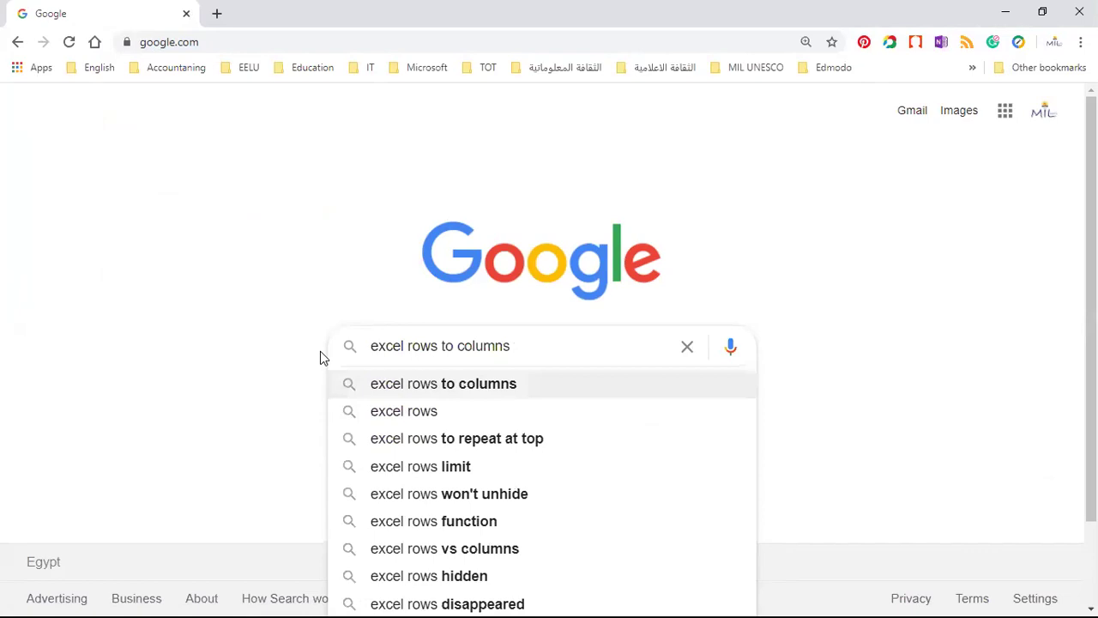
{"action": "key", "text": "BackSpace"}
{"action": "key", "text": "BackSpace"}
{"action": "key", "text": "BackSpace"}
{"action": "key", "text": "BackSpace"}
{"action": "key", "text": "BackSpace"}
{"action": "key", "text": "BackSpace"}
{"action": "key", "text": "BackSpace"}
{"action": "key", "text": "BackSpace"}
{"action": "key", "text": "BackSpace"}
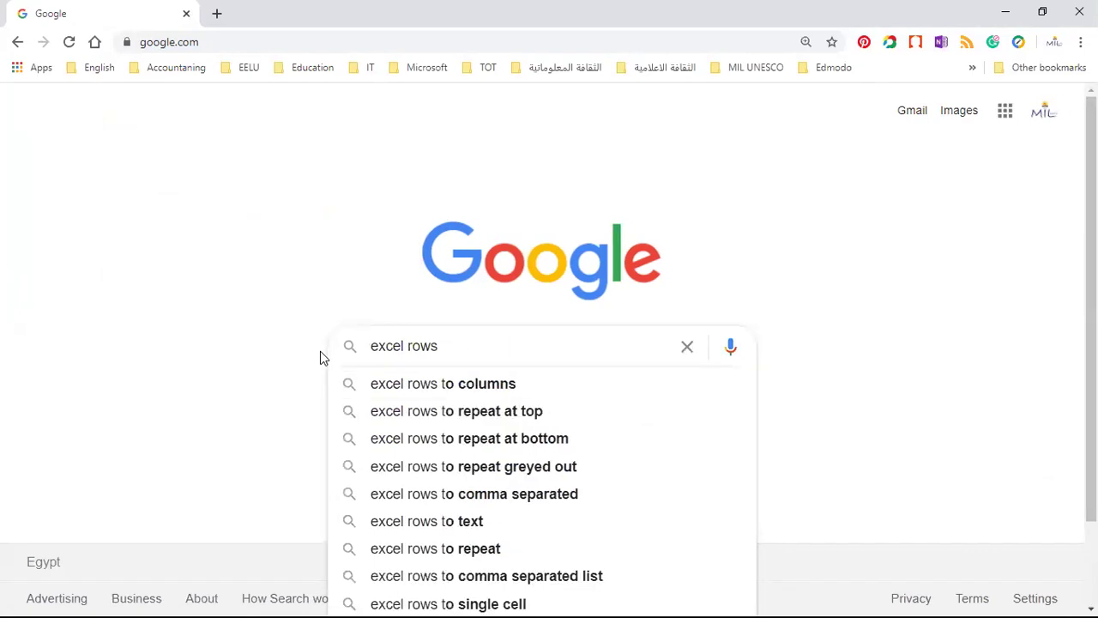
{"action": "type", "text": "no"}
{"action": "key", "text": "BackSpace"}
{"action": "type", "text": "u"}
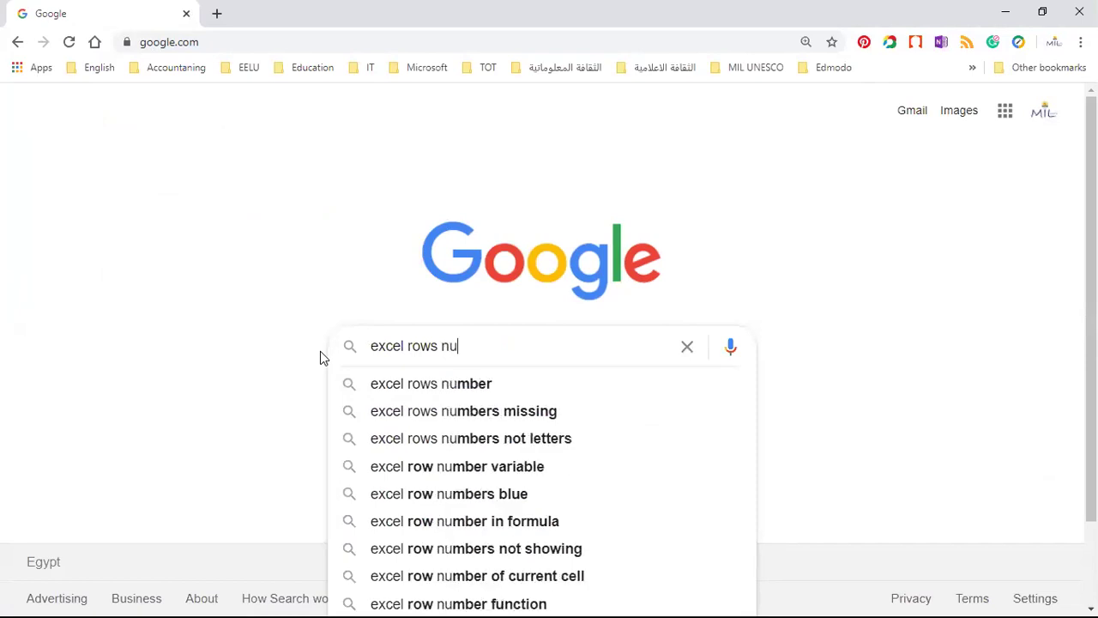
{"action": "key", "text": "Down"}
{"action": "key", "text": "Return"}
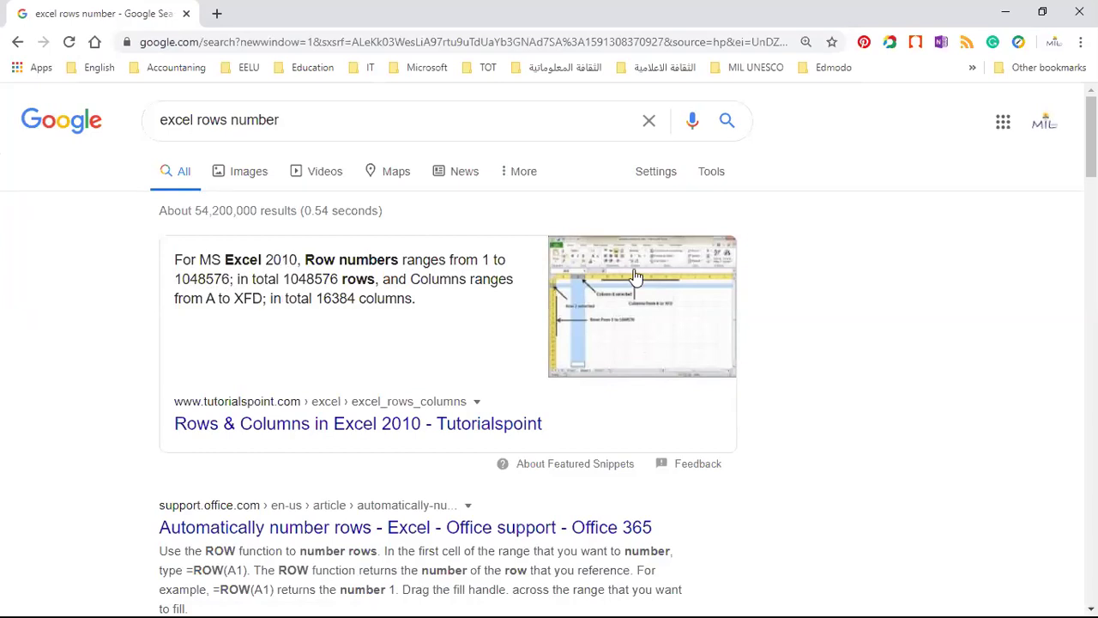
Refine the search to "excel 2016 rows number" and follow the related search "How many rows and columns in Excel 2016?"
{"action": "left_click", "coordinate": [194, 120]}
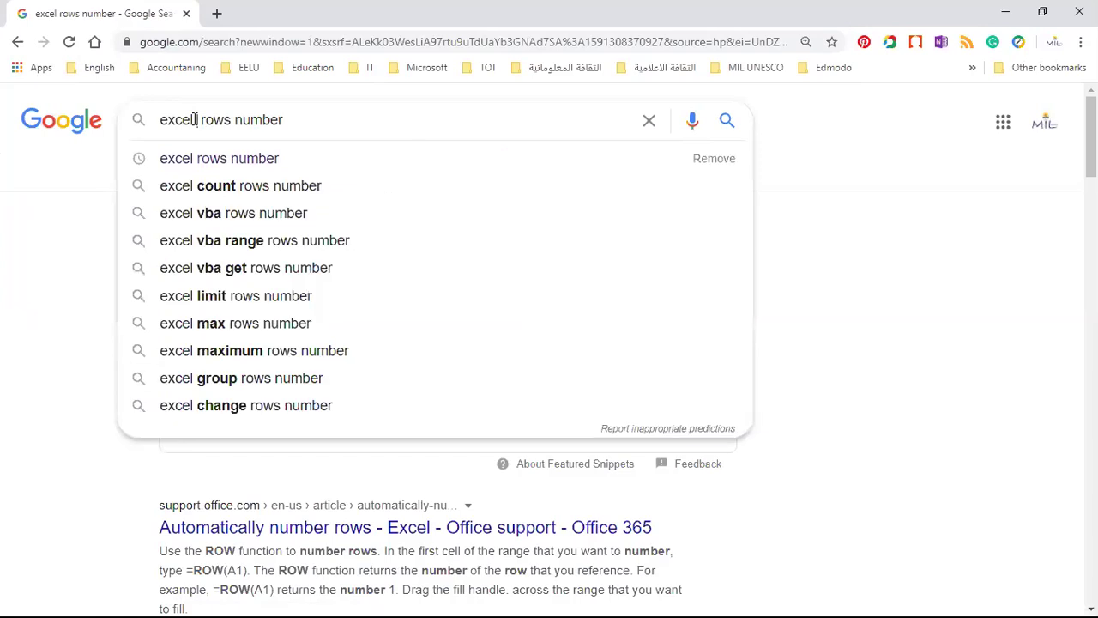
{"action": "type", "text": "20"}
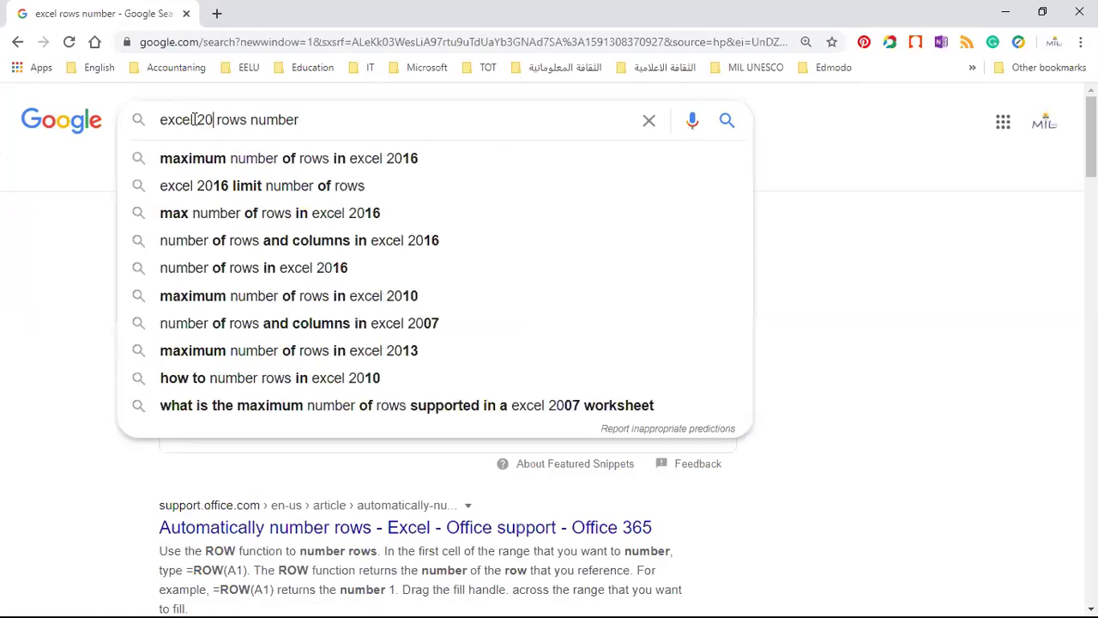
{"action": "type", "text": "16"}
{"action": "key", "text": "Return"}
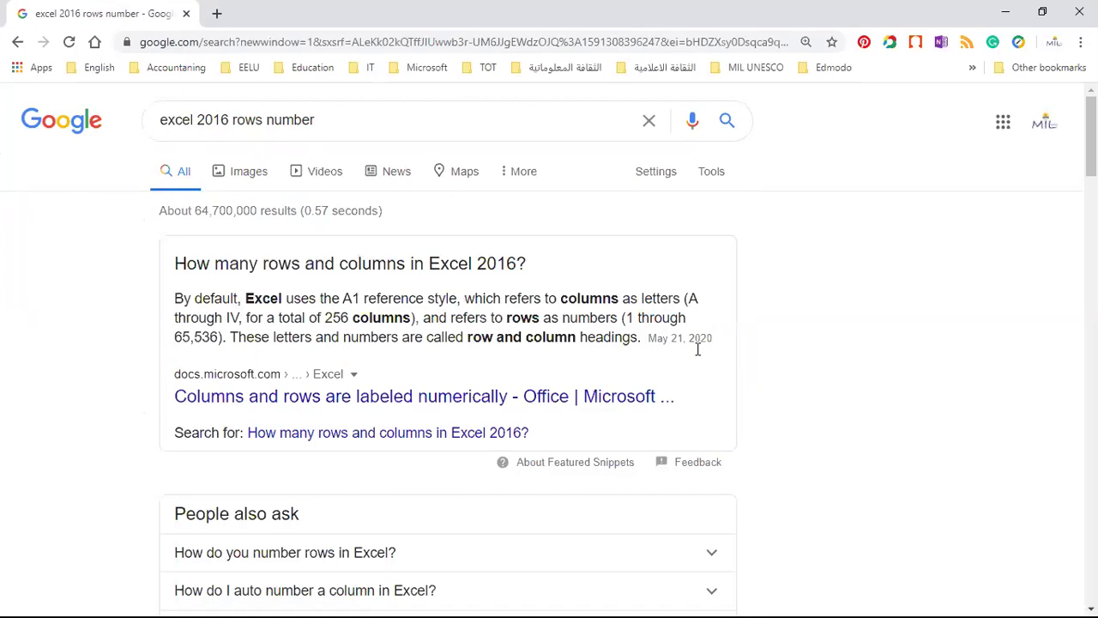
{"action": "left_click", "coordinate": [478, 436]}
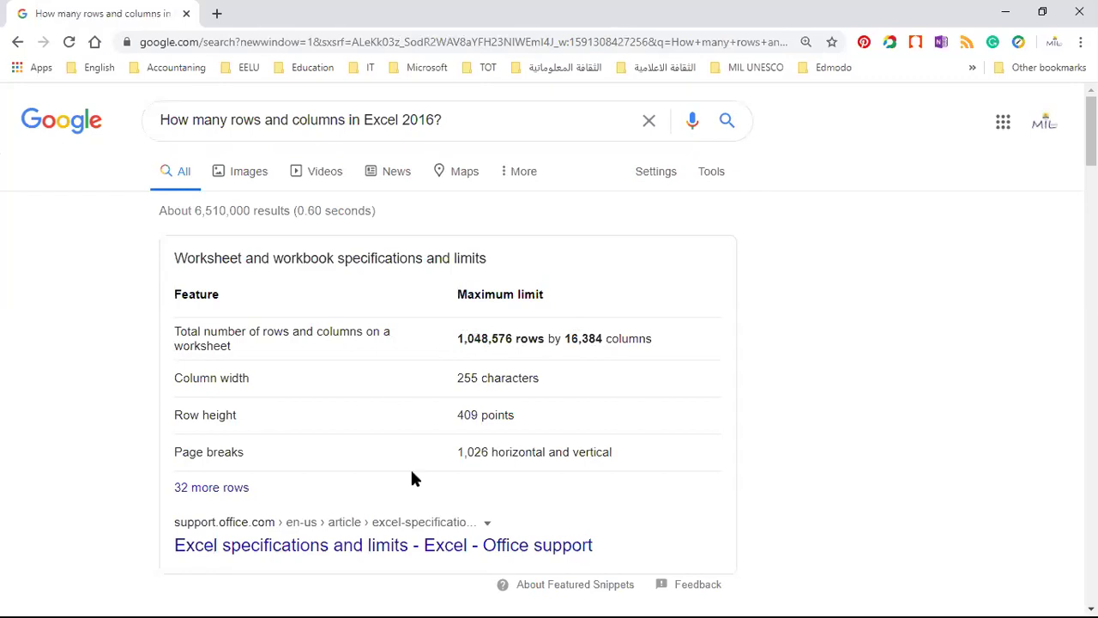
Switch to the certificate document in Word and choose a From–To record range for the merge to a new document
{"action": "key", "text": "alt+Tab"}
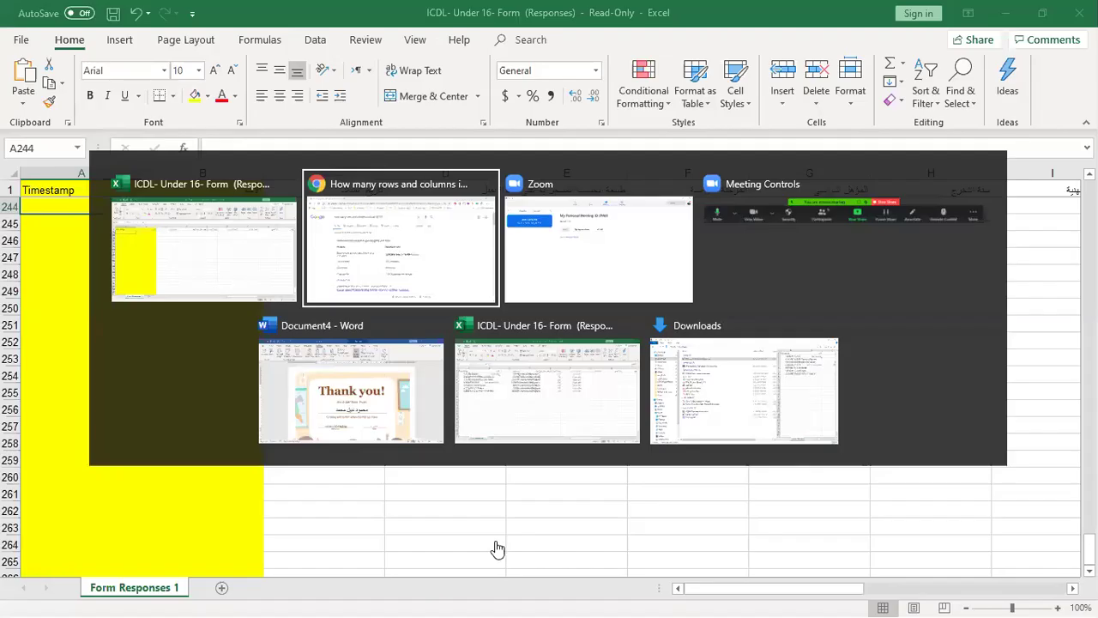
{"action": "key", "text": "alt+Tab"}
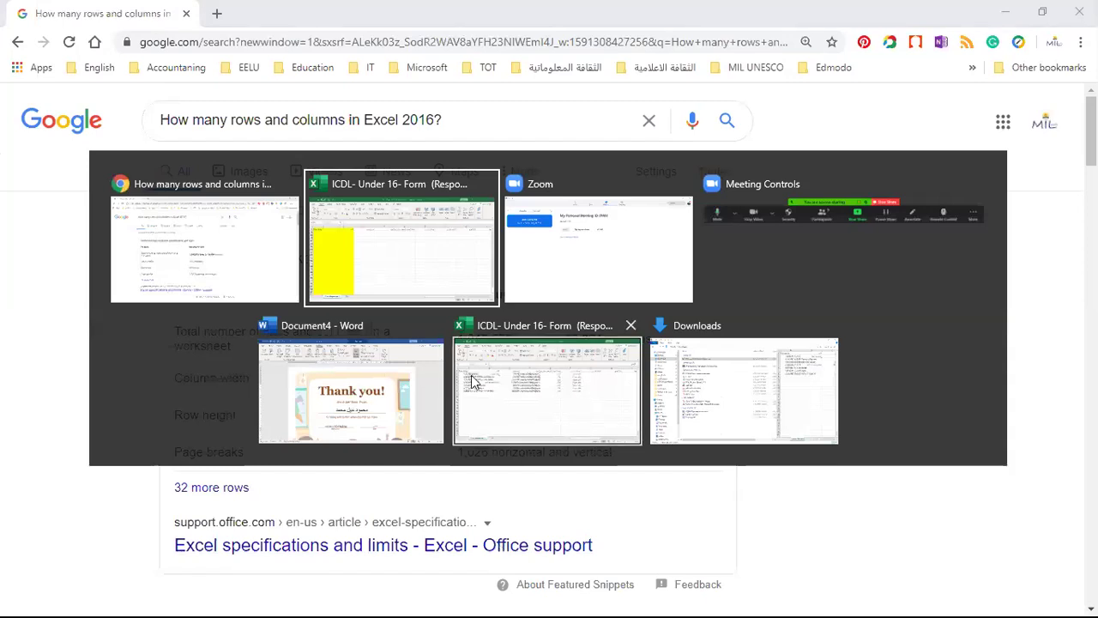
{"action": "left_click", "coordinate": [417, 404]}
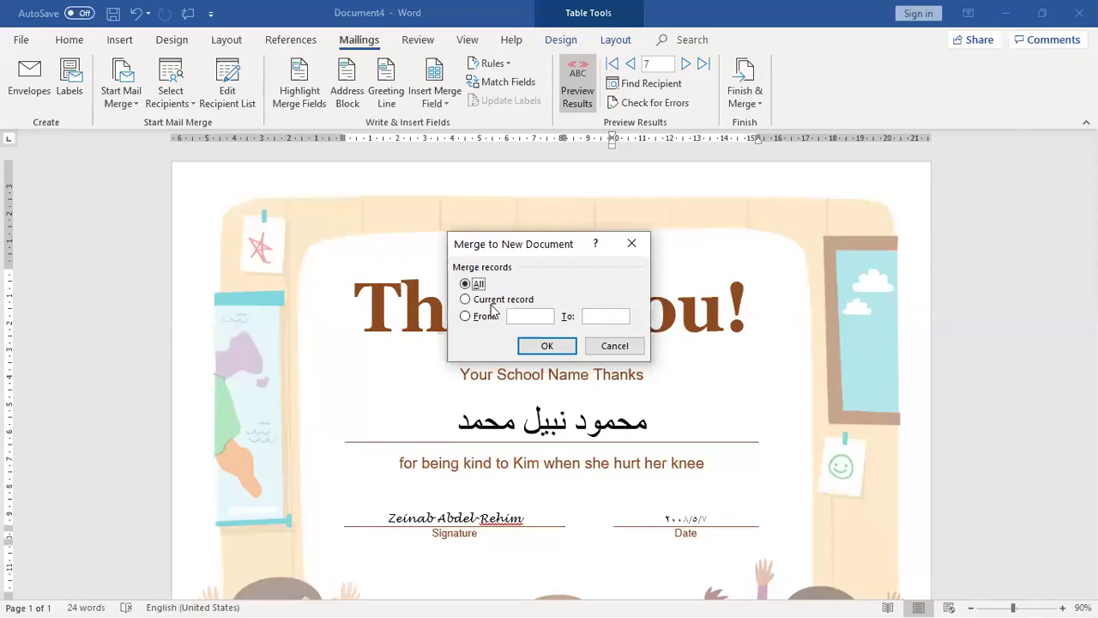
{"action": "left_click", "coordinate": [536, 316]}
{"action": "left_click", "coordinate": [469, 302]}
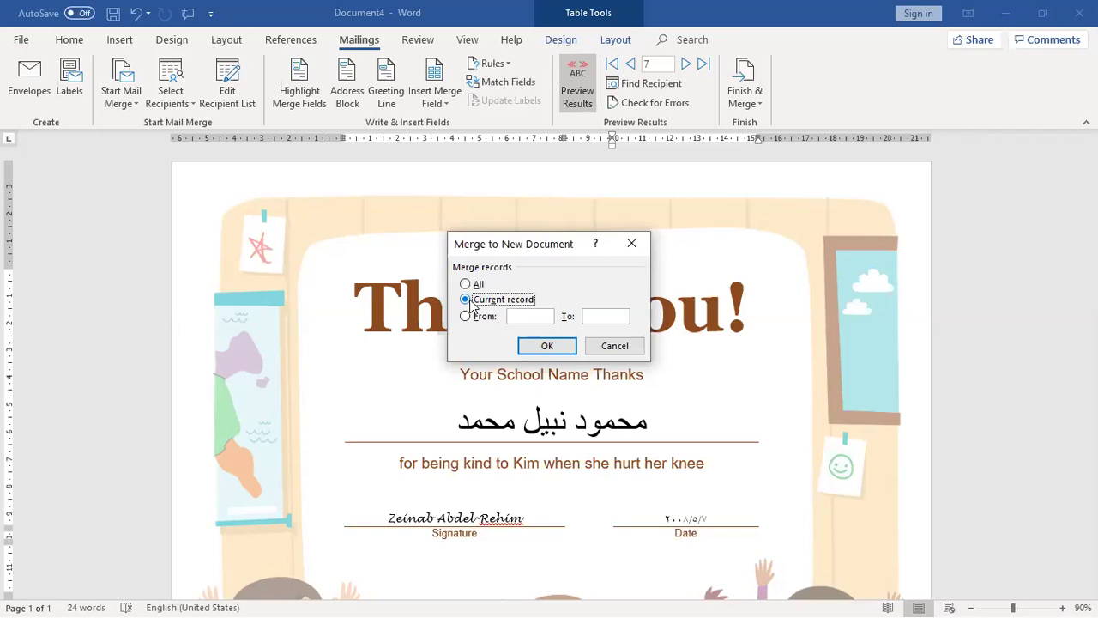
{"action": "left_click", "coordinate": [474, 286]}
{"action": "left_click", "coordinate": [477, 307]}
{"action": "left_click", "coordinate": [477, 285]}
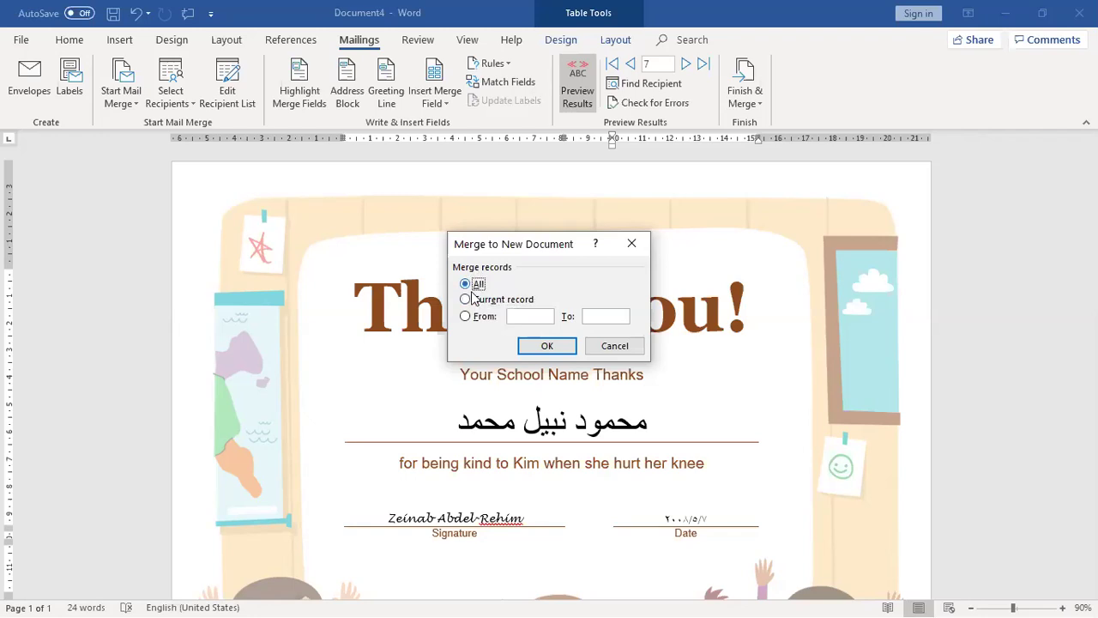
{"action": "left_click", "coordinate": [470, 302]}
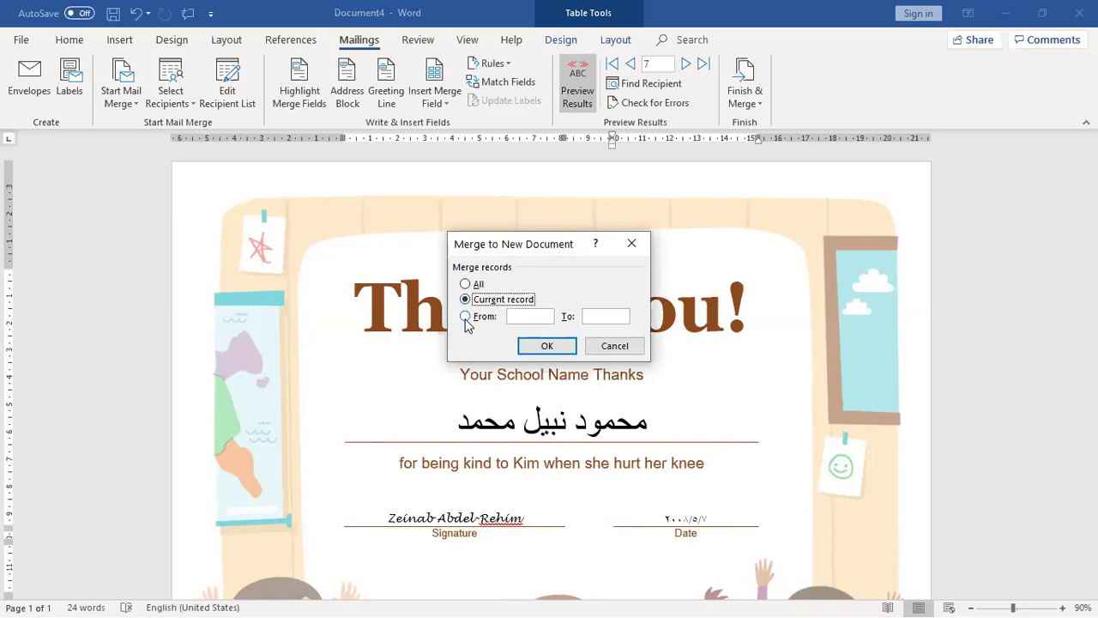
{"action": "left_click", "coordinate": [465, 317]}
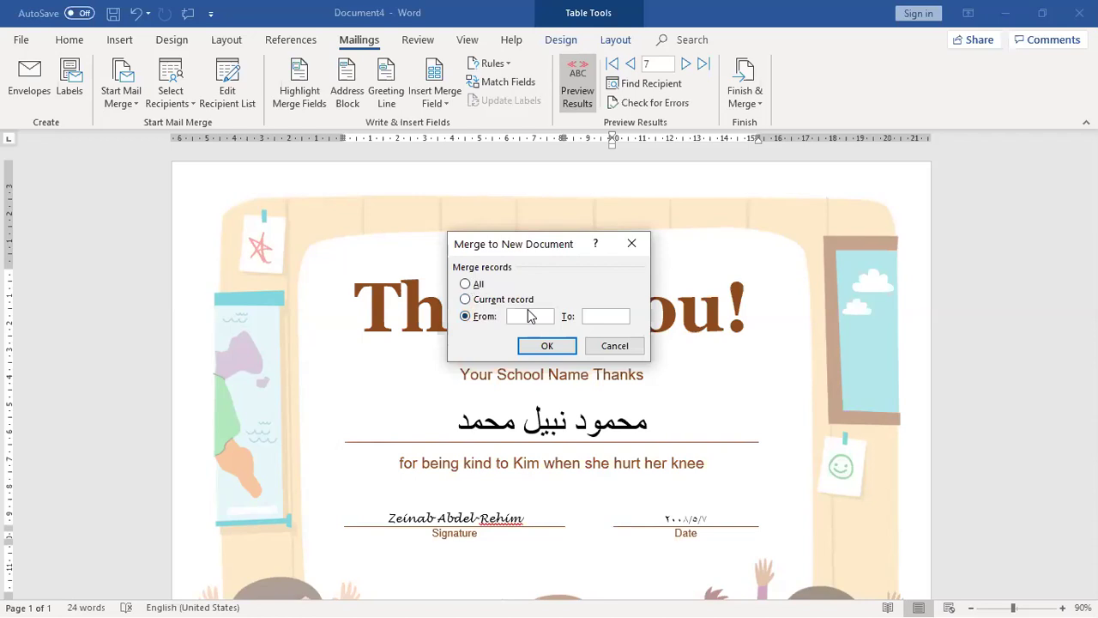
Try a merge range from 2 to 7 and the All and Current record options, ending on the record range option
{"action": "type", "text": "2"}
{"action": "type", "text": "7"}
{"action": "left_click", "coordinate": [477, 285]}
{"action": "left_click", "coordinate": [475, 314]}
{"action": "left_click", "coordinate": [474, 284]}
{"action": "left_click", "coordinate": [479, 300]}
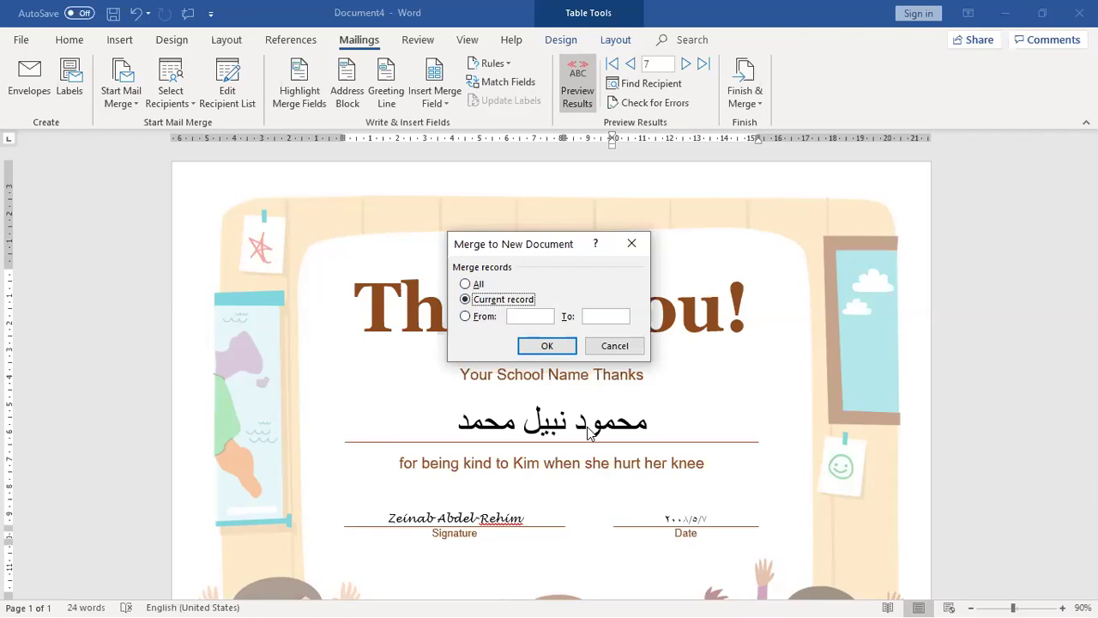
{"action": "left_click", "coordinate": [483, 318]}
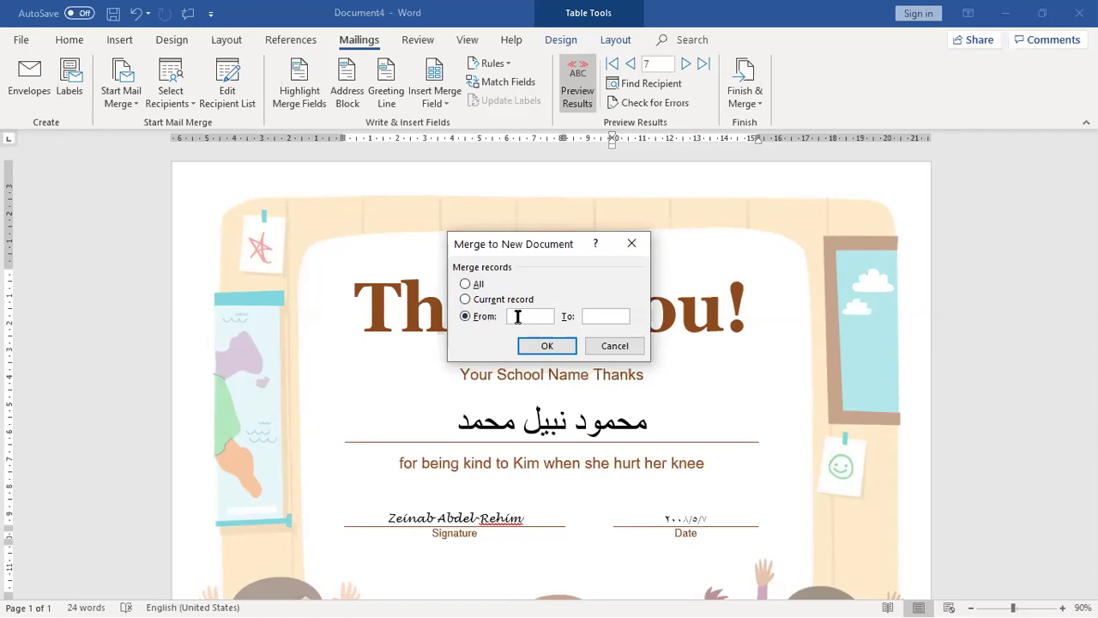
Switch to the Form Responses 1 sheet in Excel and examine which rows hold responses, checking rows 5 to 8
{"action": "key", "text": "alt+Tab"}
{"action": "key", "text": "alt+Tab"}
{"action": "left_click", "coordinate": [219, 332]}
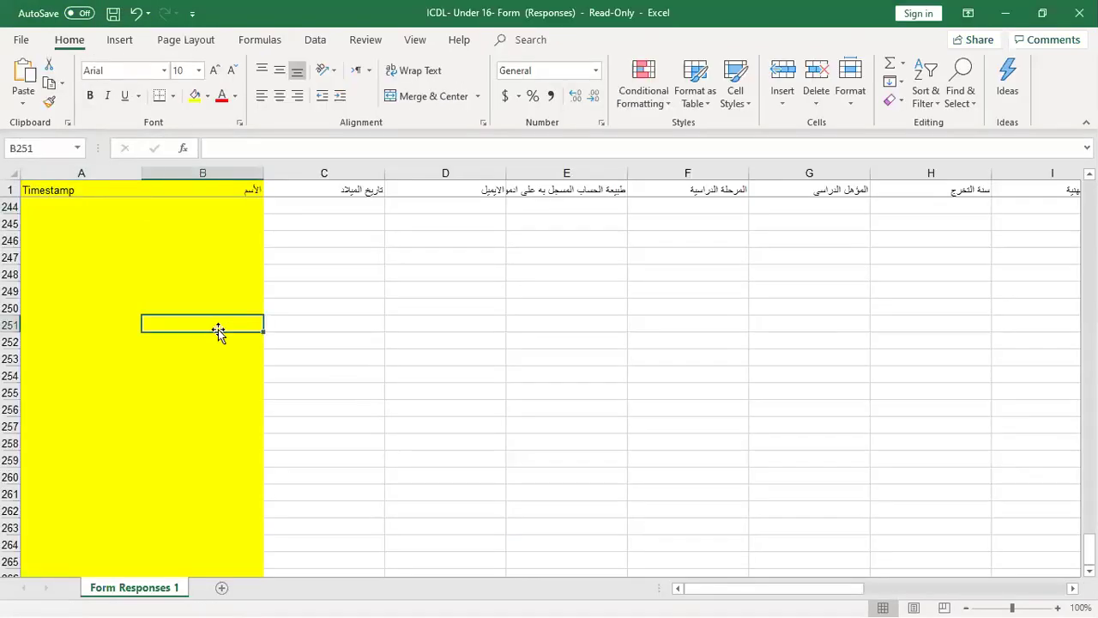
{"action": "key", "text": "Left"}
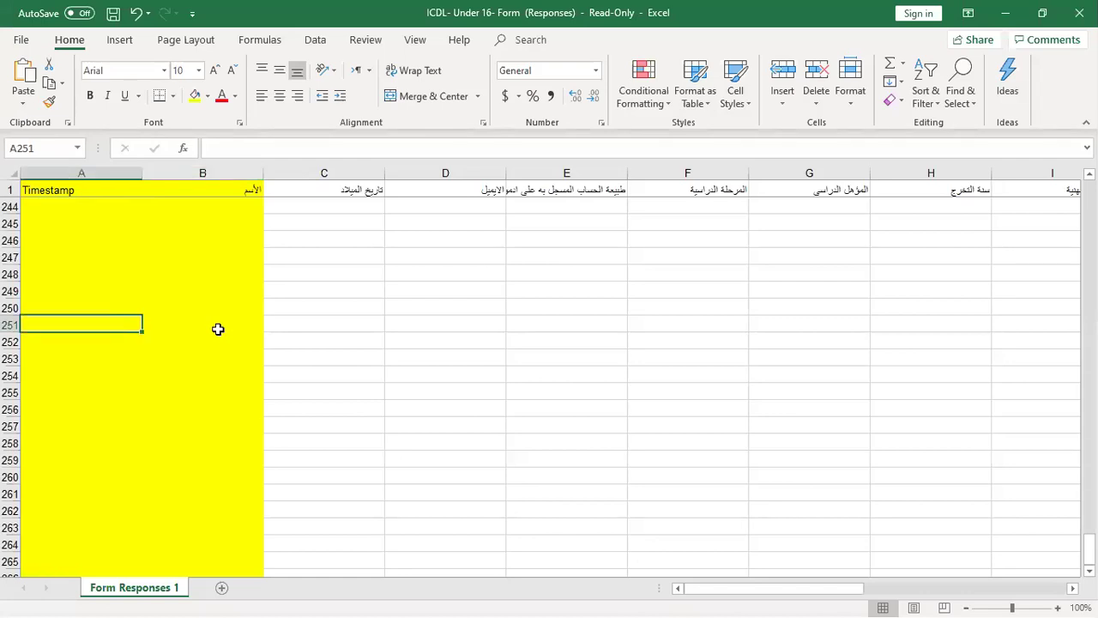
{"action": "key", "text": "ctrl+Home"}
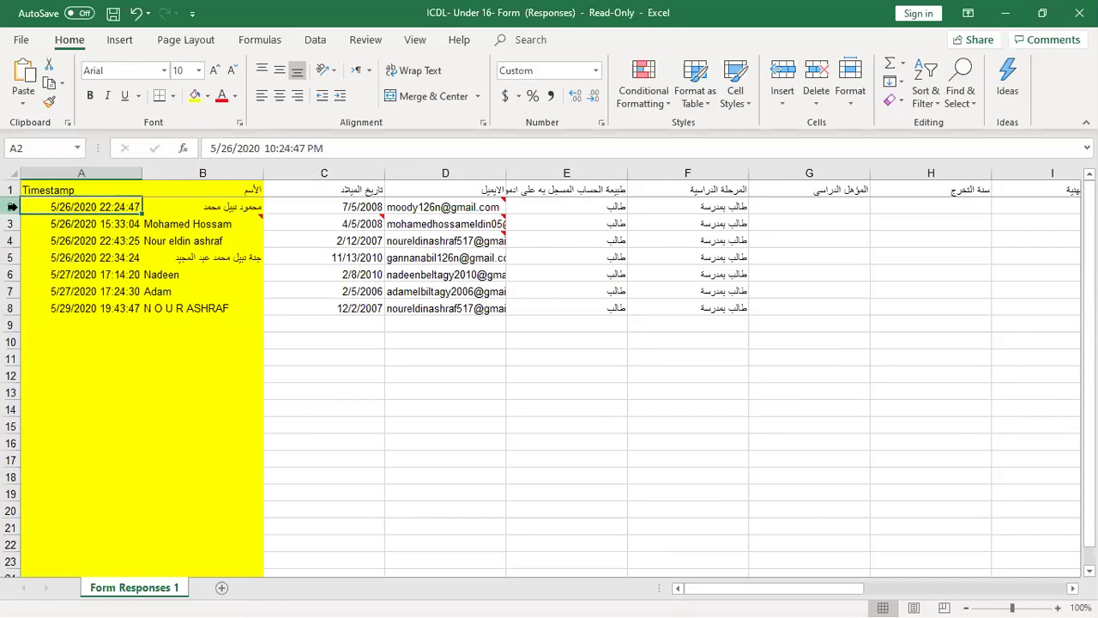
{"action": "left_click", "coordinate": [12, 308]}
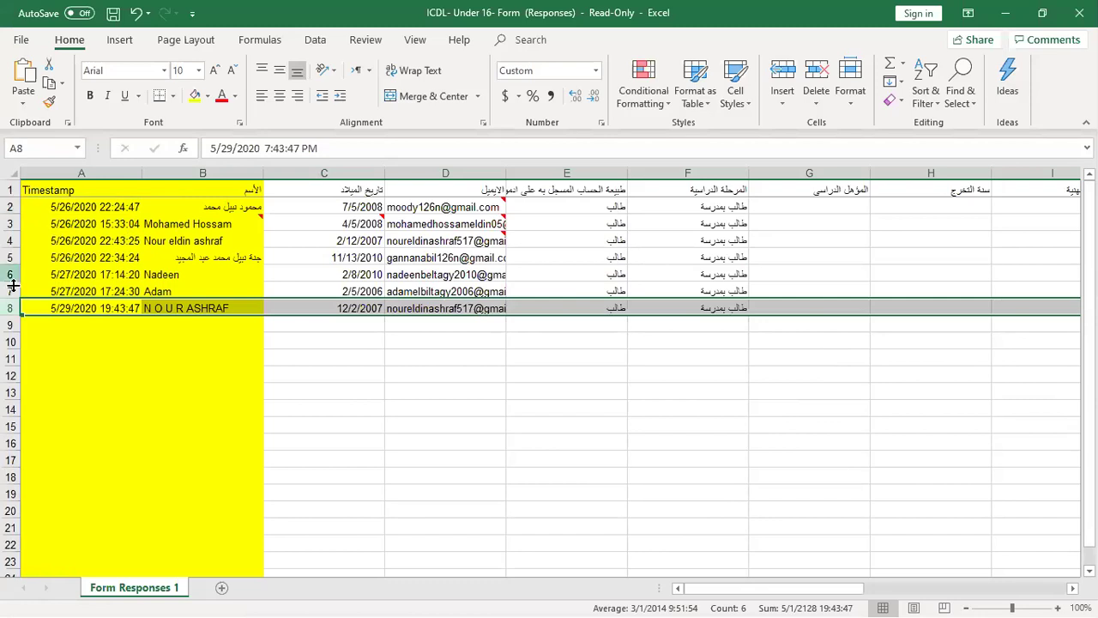
{"action": "left_click_drag", "start_coordinate": [11, 257], "coordinate": [10, 308]}
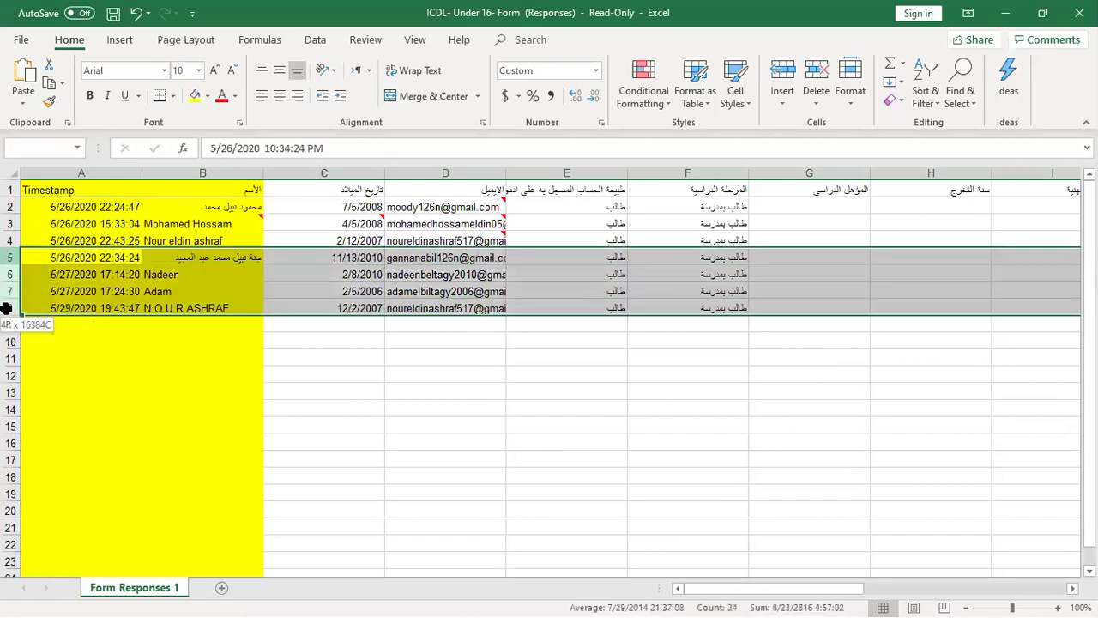
{"action": "left_click", "coordinate": [11, 308]}
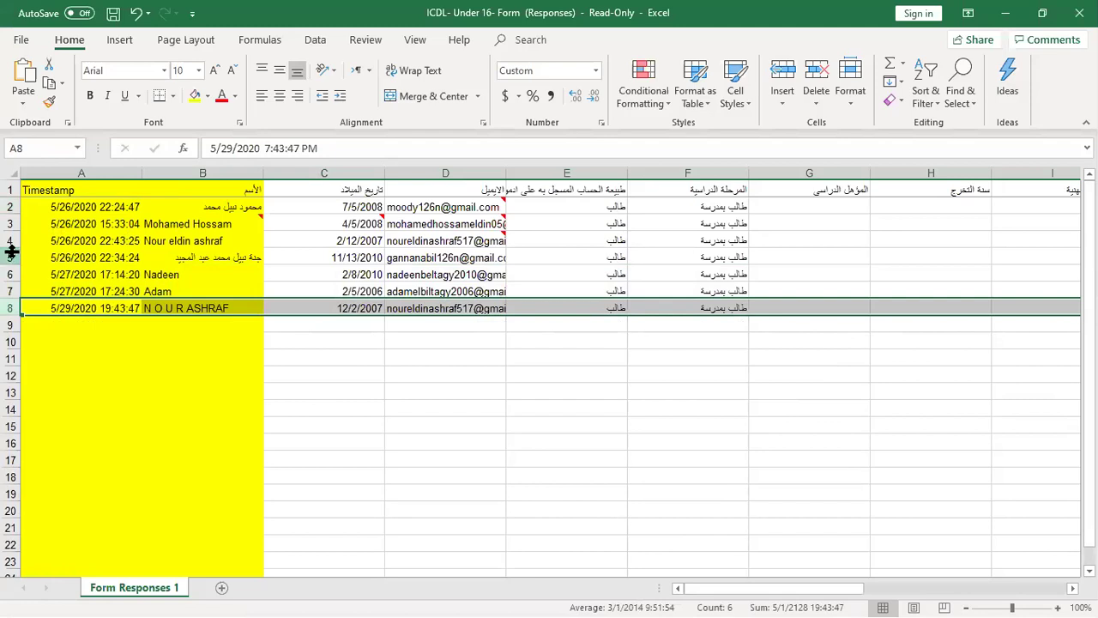
Switch back to Word and merge records 2 to 8 into a new document
{"action": "key", "text": "alt+Tab"}
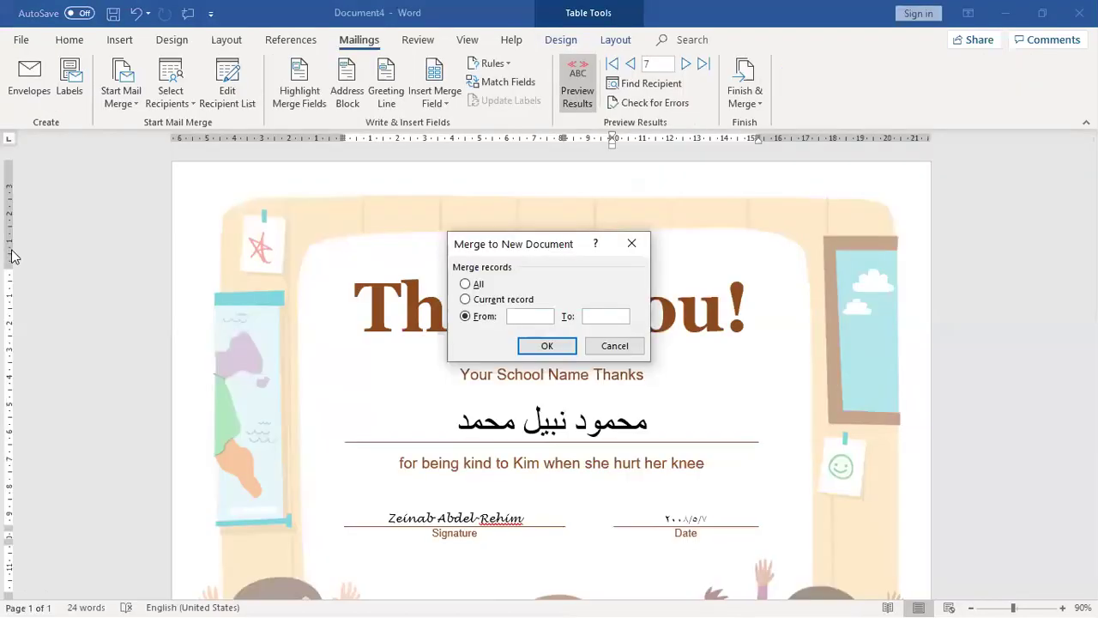
{"action": "type", "text": "2"}
{"action": "type", "text": "8"}
{"action": "left_click", "coordinate": [547, 343]}
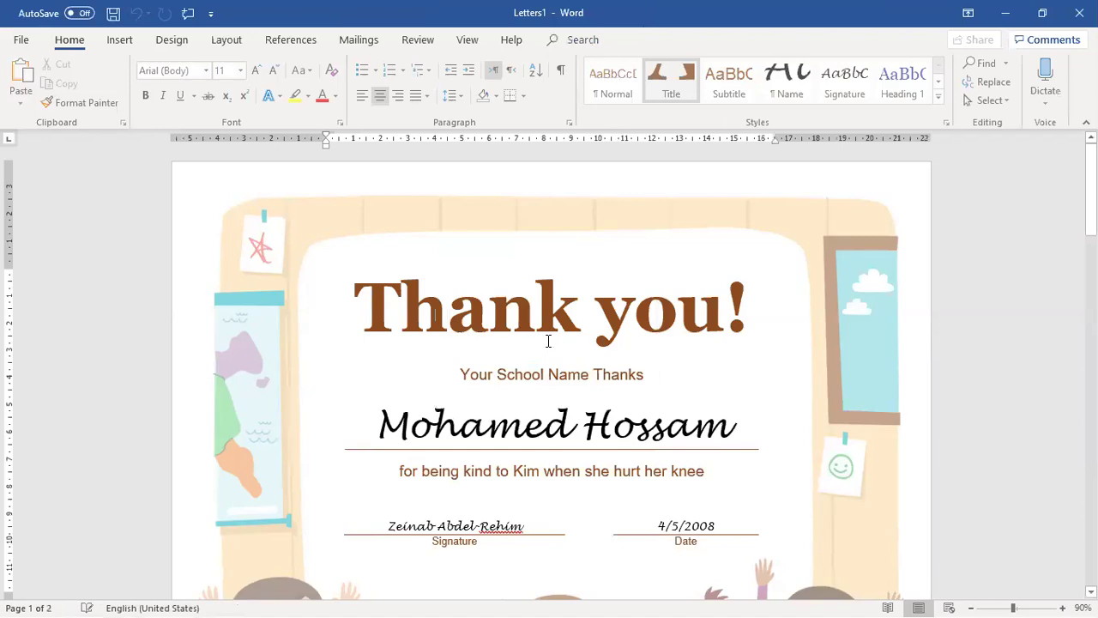
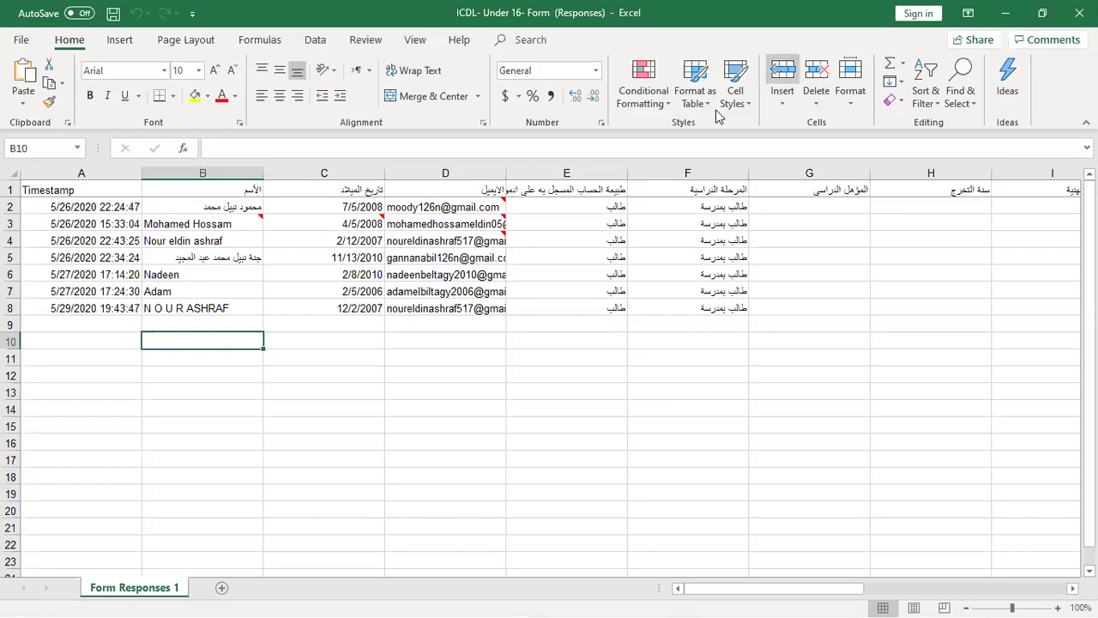
Switch to the Chrome window showing the search on rows and columns in Excel 2016
{"action": "key", "text": "alt+Tab"}
{"action": "key", "text": "alt+Tab"}
{"action": "key", "text": "alt+Tab"}
{"action": "key", "text": "alt+Tab"}
{"action": "key", "text": "alt+Tab"}
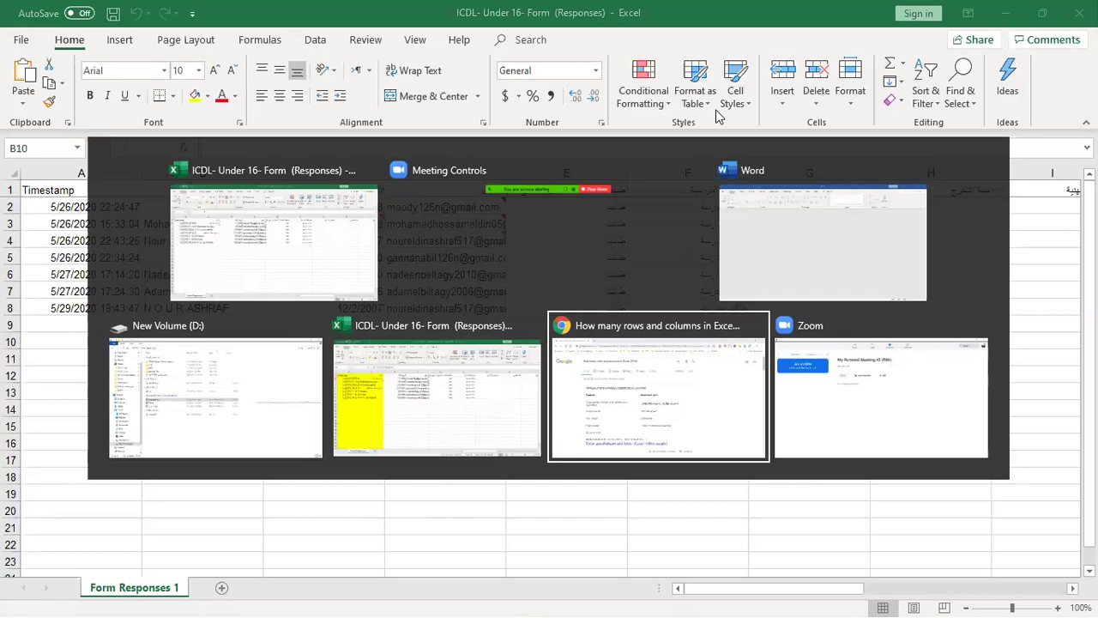
{"action": "left_click", "coordinate": [365, 170]}
{"action": "left_click", "coordinate": [613, 369]}
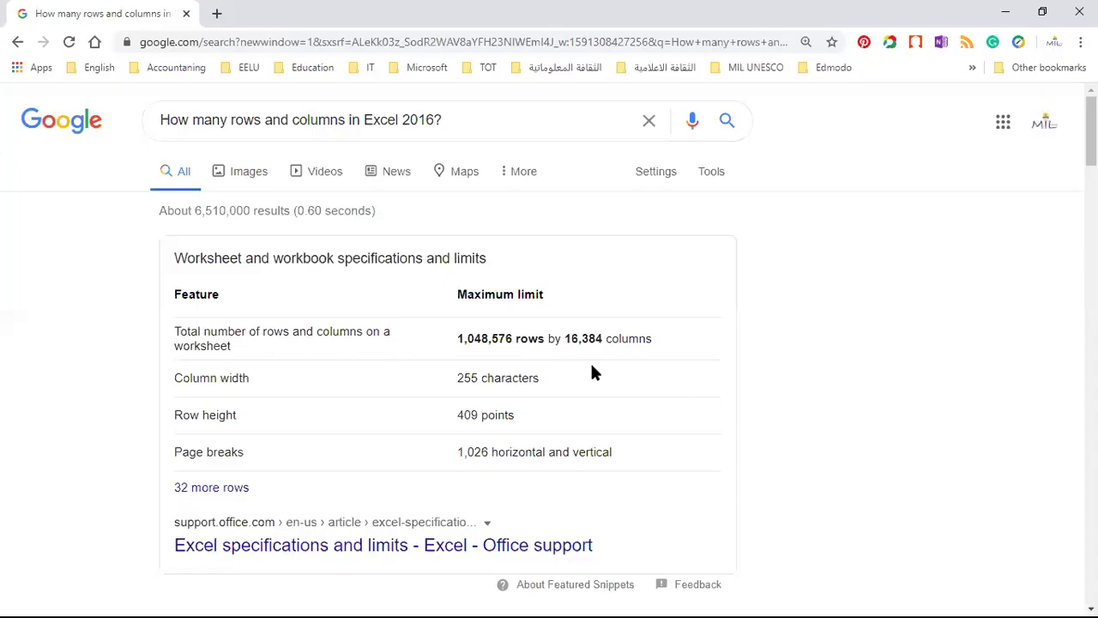
Check the signed-in Google account and open the ICDL- Under 16- Form in Google Forms for editing
{"action": "left_click", "coordinate": [272, 41]}
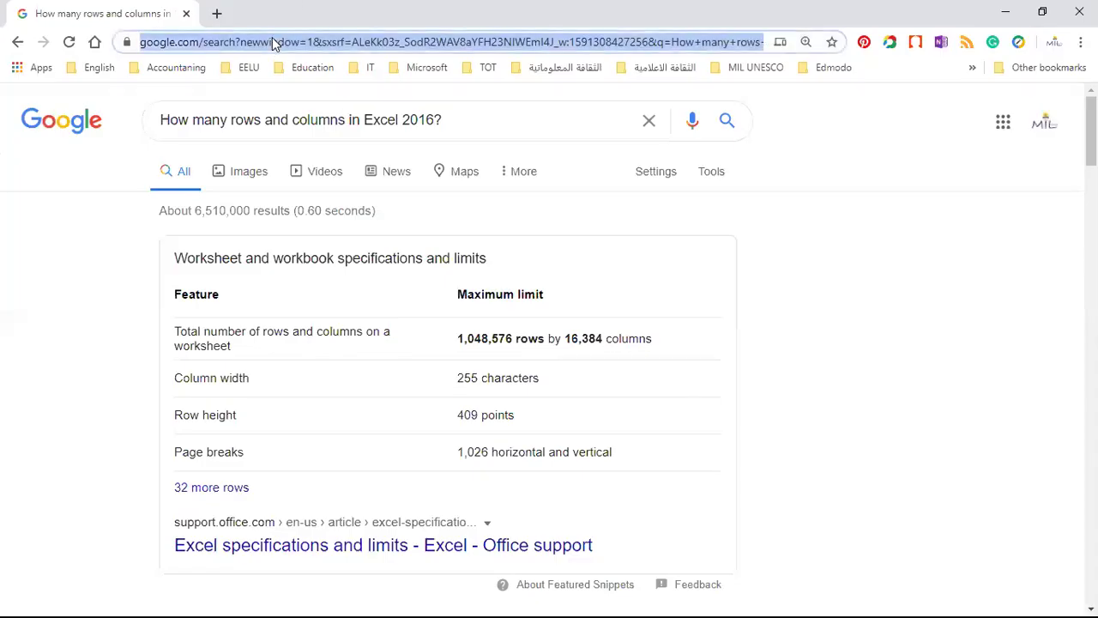
{"action": "left_click", "coordinate": [1038, 126]}
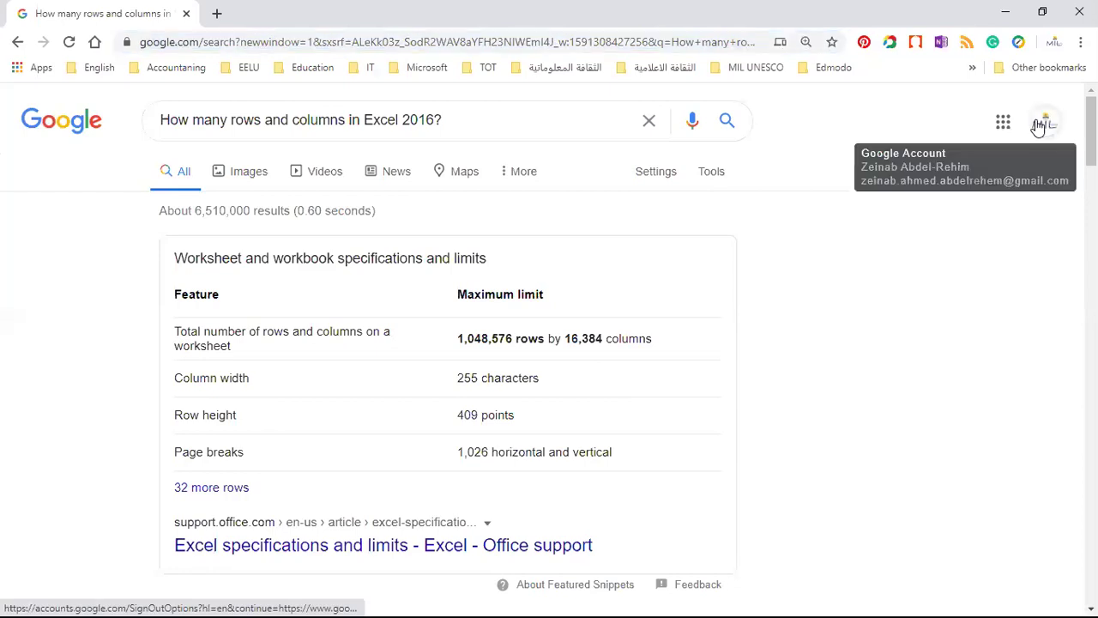
{"action": "left_click", "coordinate": [1038, 127]}
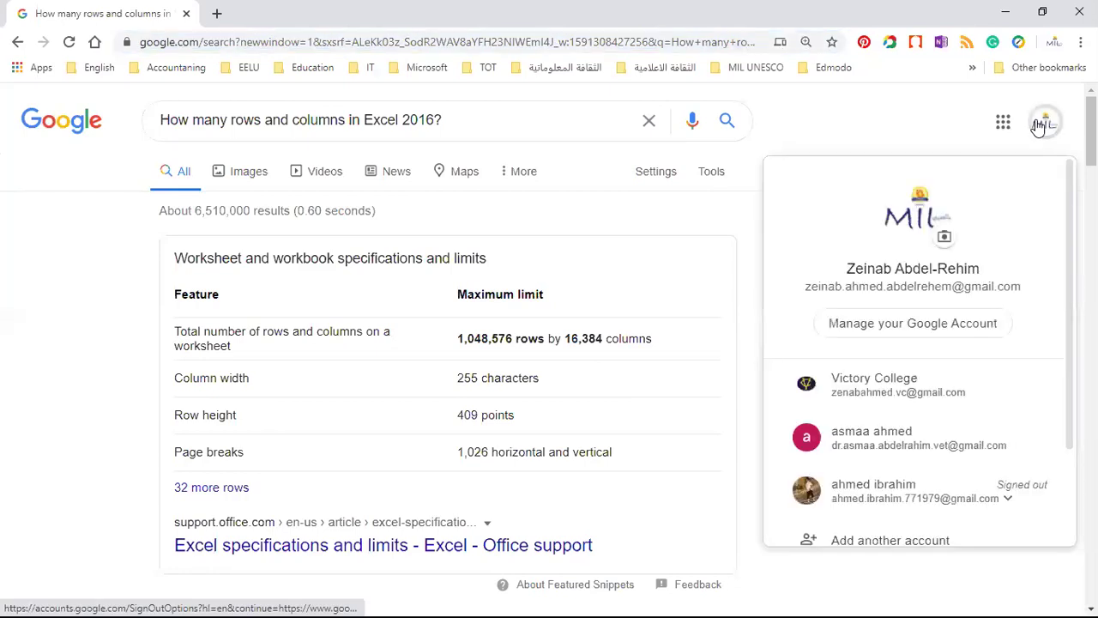
{"action": "left_click", "coordinate": [568, 42]}
{"action": "type", "text": "for"}
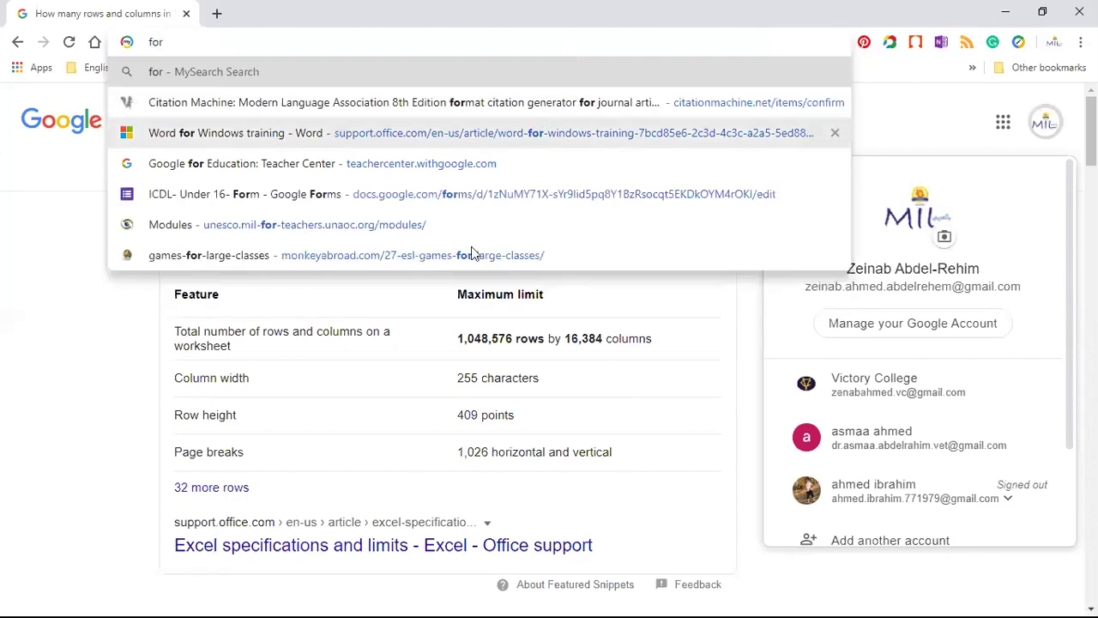
{"action": "left_click", "coordinate": [453, 206]}
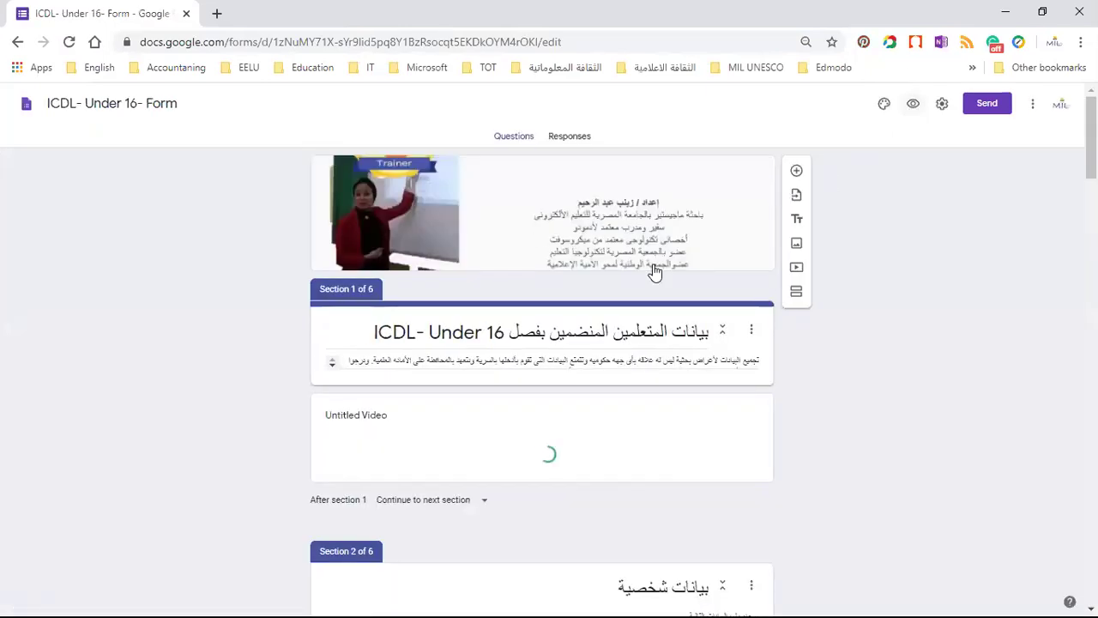
{"action": "left_click", "coordinate": [627, 358]}
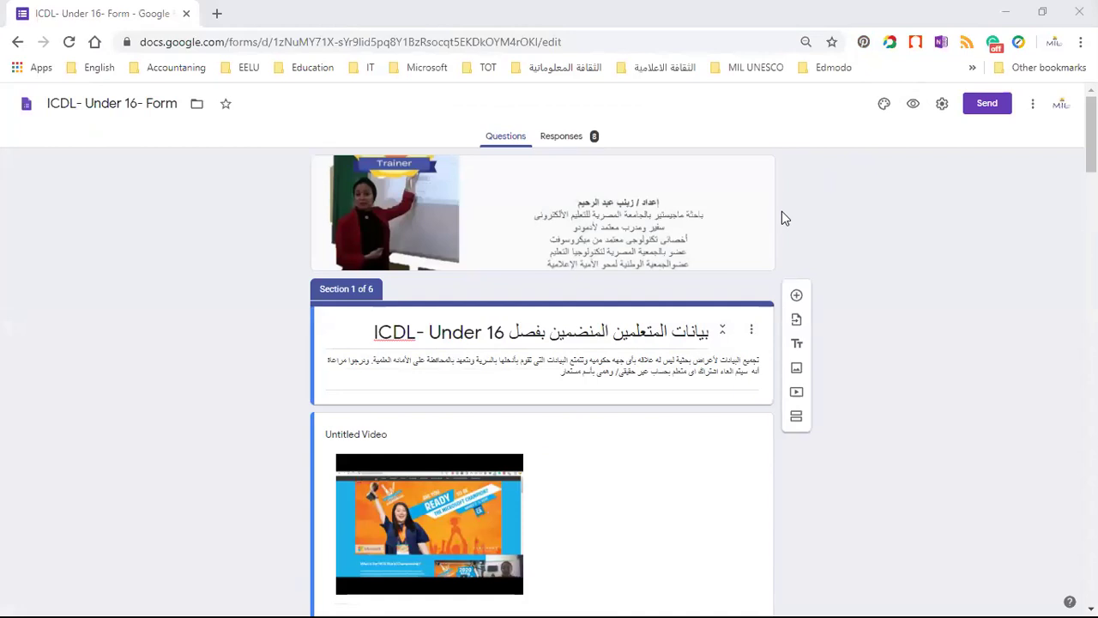
Preview the form and try to advance beyond its second page with the required questions left empty
{"action": "left_click", "coordinate": [913, 104]}
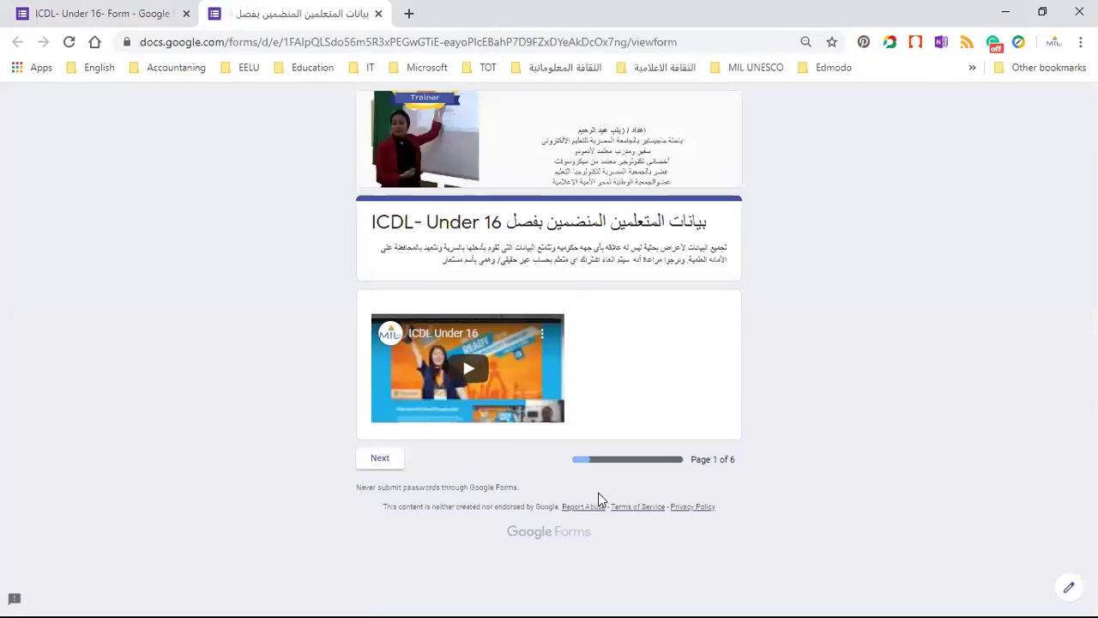
{"action": "left_click", "coordinate": [375, 459]}
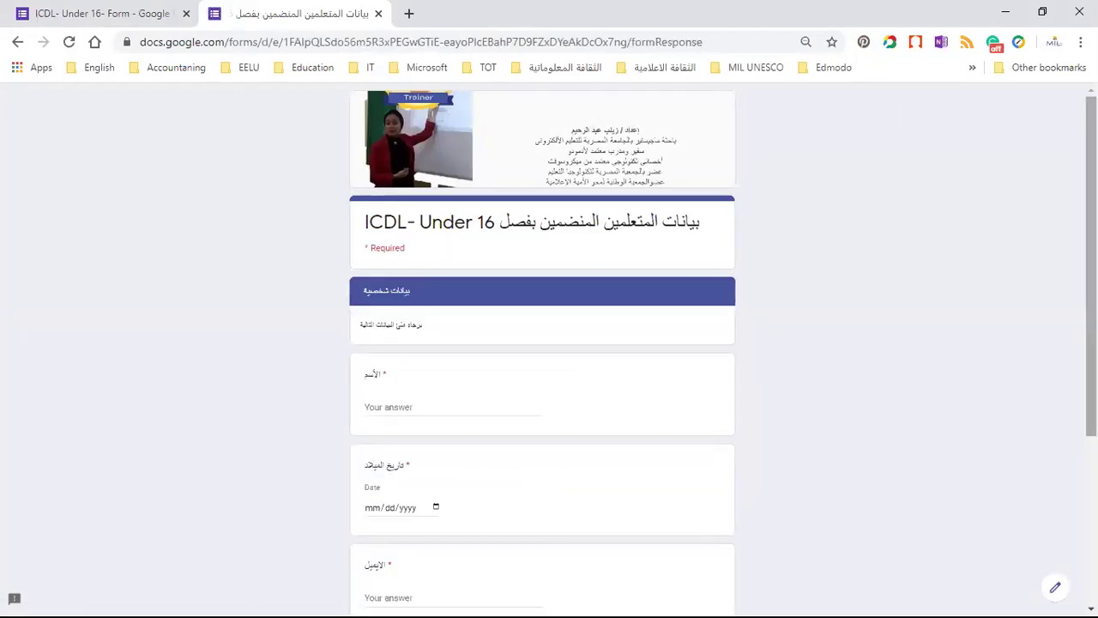
{"action": "scroll", "coordinate": [1044, 355], "scroll_direction": "down", "scroll_amount": 3}
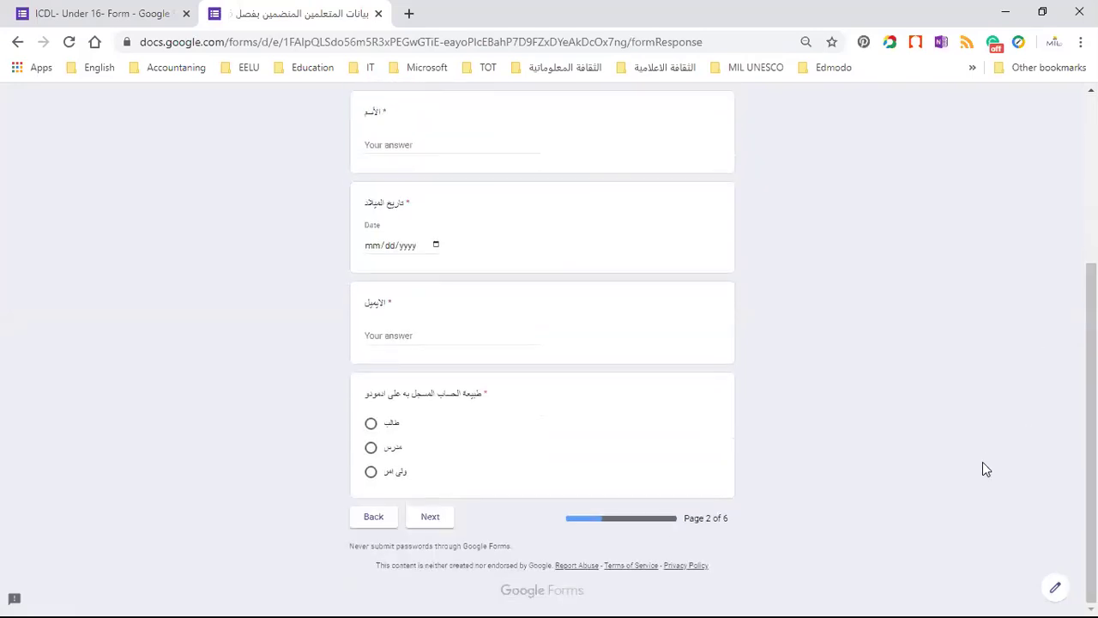
{"action": "left_click", "coordinate": [430, 517]}
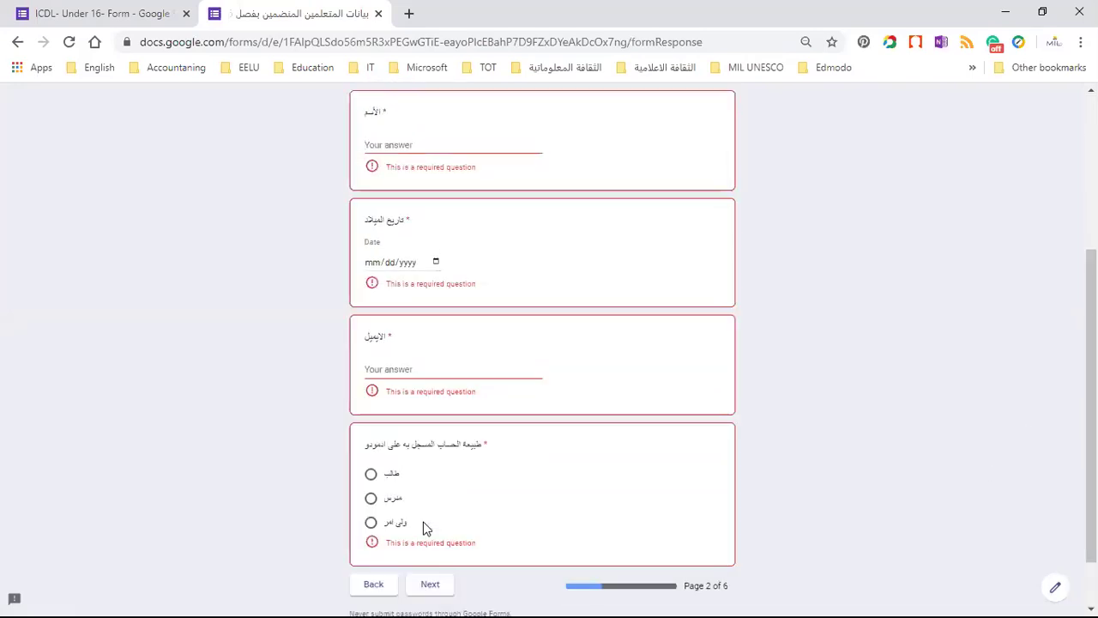
Return to the form editor, open the collected responses in Google Sheets, and show the spreadsheet's download formats, including Microsoft Excel (.xlsx)
{"action": "left_click", "coordinate": [147, 10]}
{"action": "left_click", "coordinate": [559, 136]}
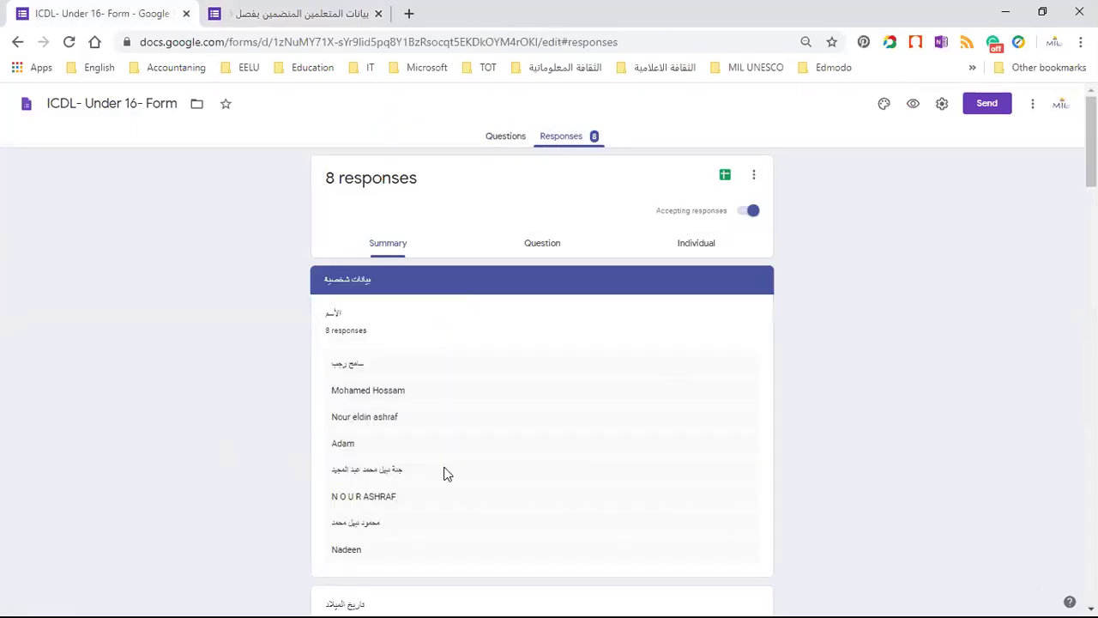
{"action": "left_click", "coordinate": [725, 177]}
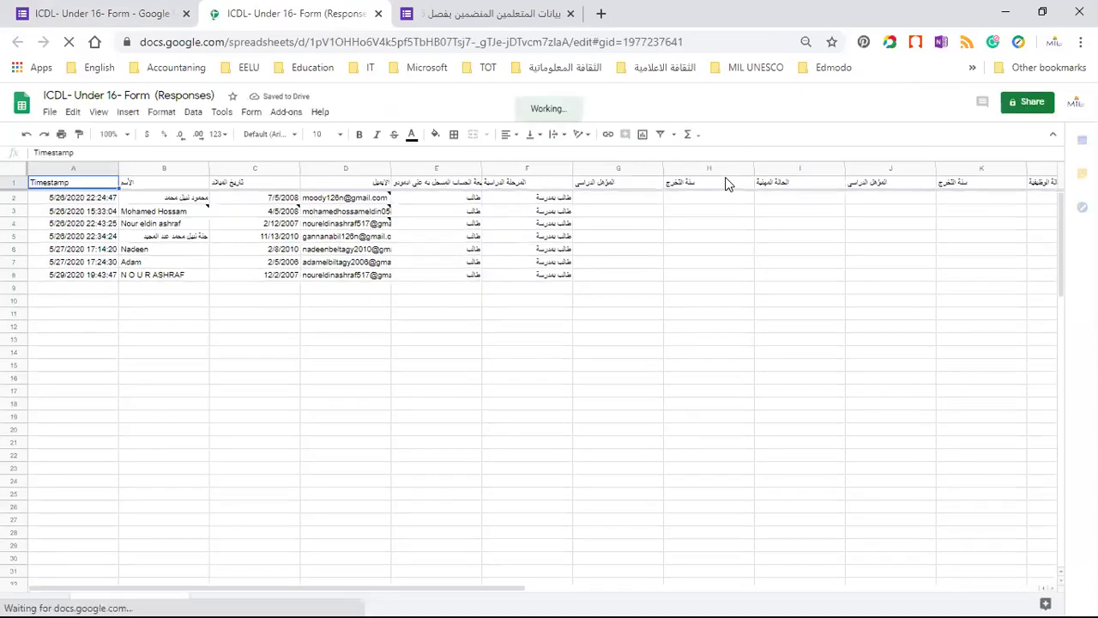
{"action": "left_click", "coordinate": [50, 112]}
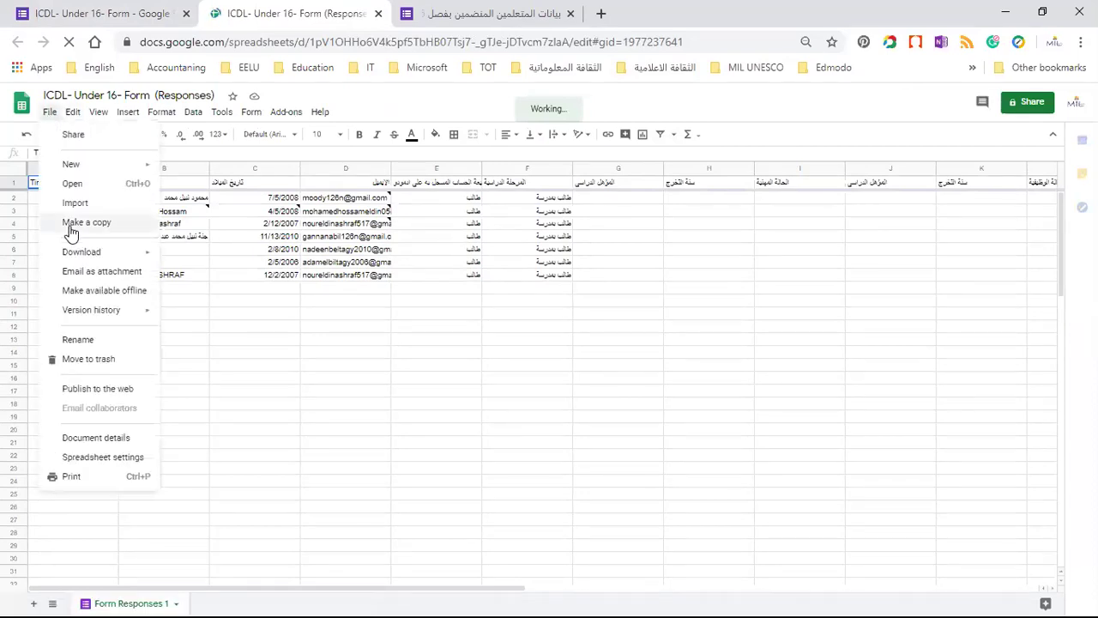
{"action": "mouse_move", "coordinate": [97, 252]}
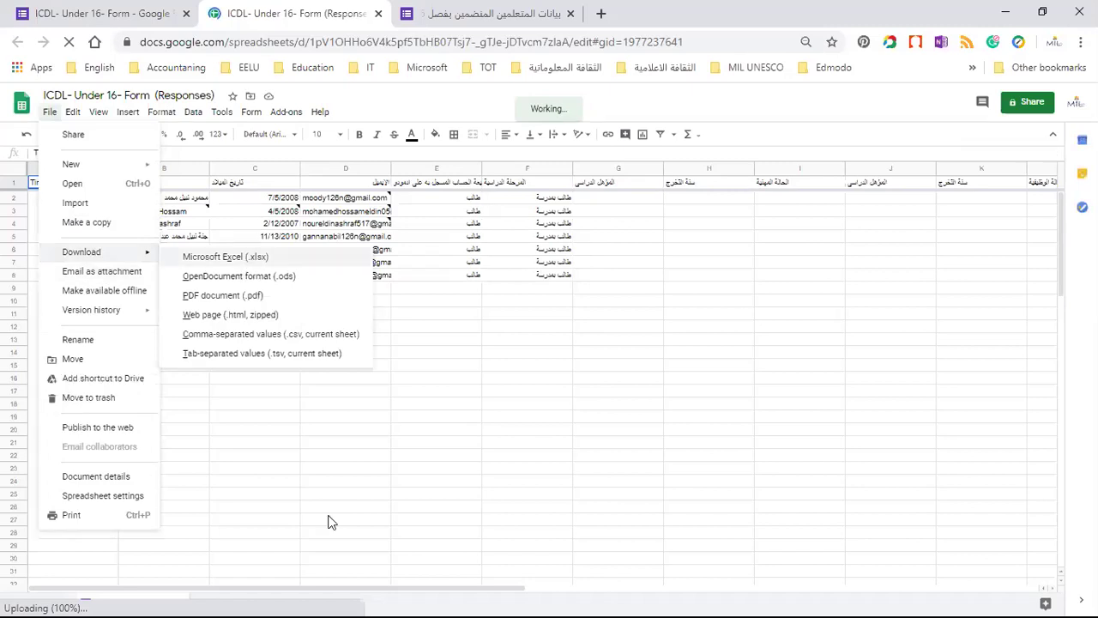
Switch to File Explorer, open the ICDL- Under 16- Form (Responses) workbook from Downloads, and widen its Timestamp column
{"action": "key", "text": "alt+Tab"}
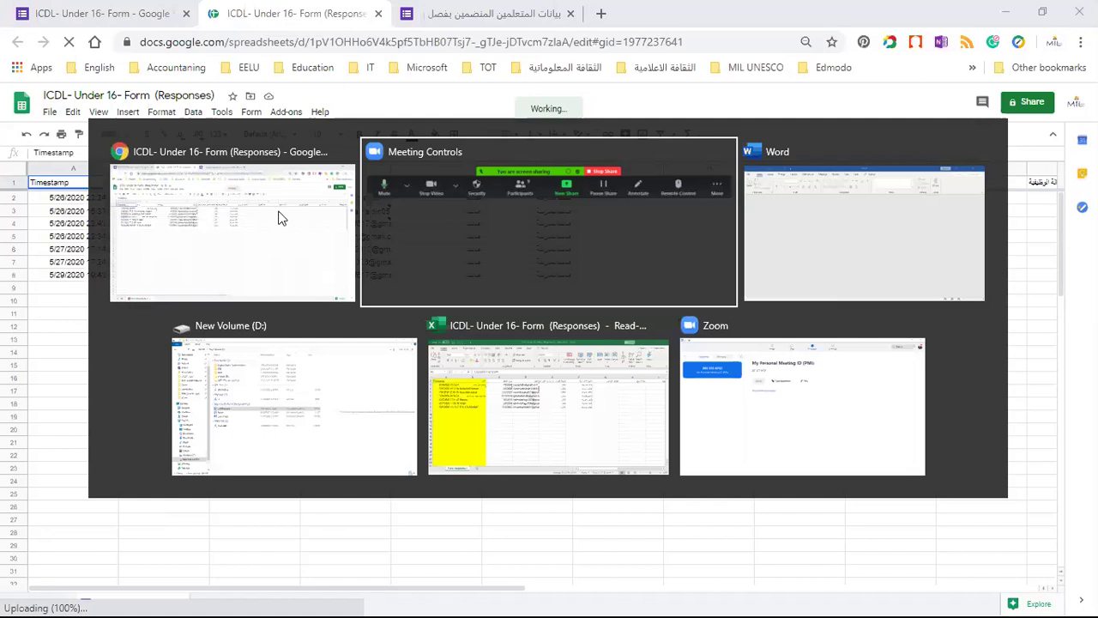
{"action": "key", "text": "alt+Tab"}
{"action": "key", "text": "alt+Tab"}
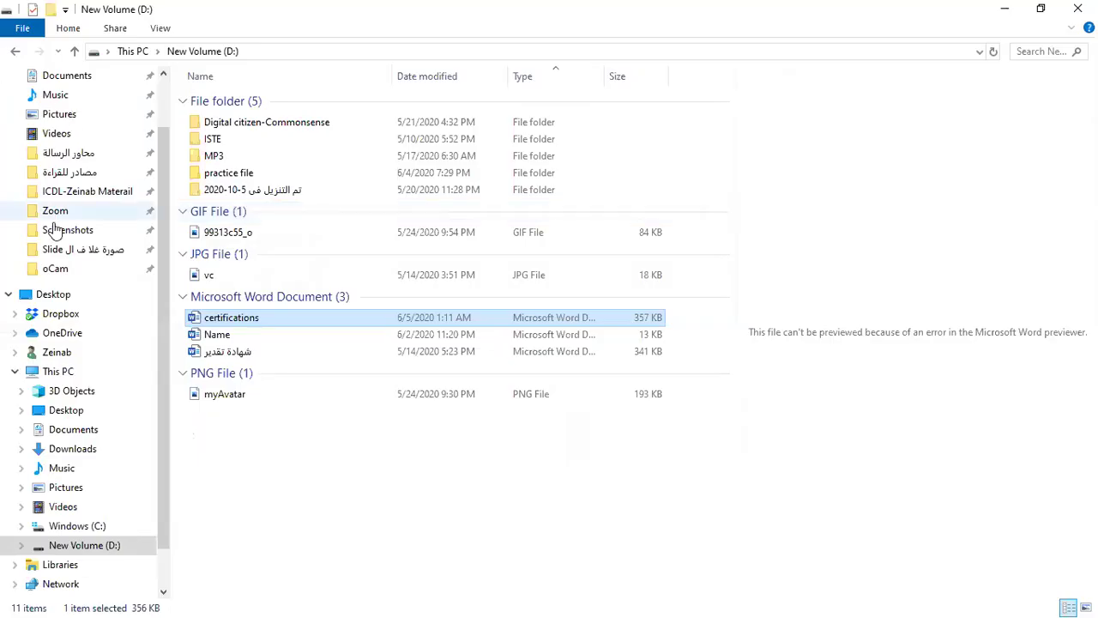
{"action": "left_click", "coordinate": [73, 449]}
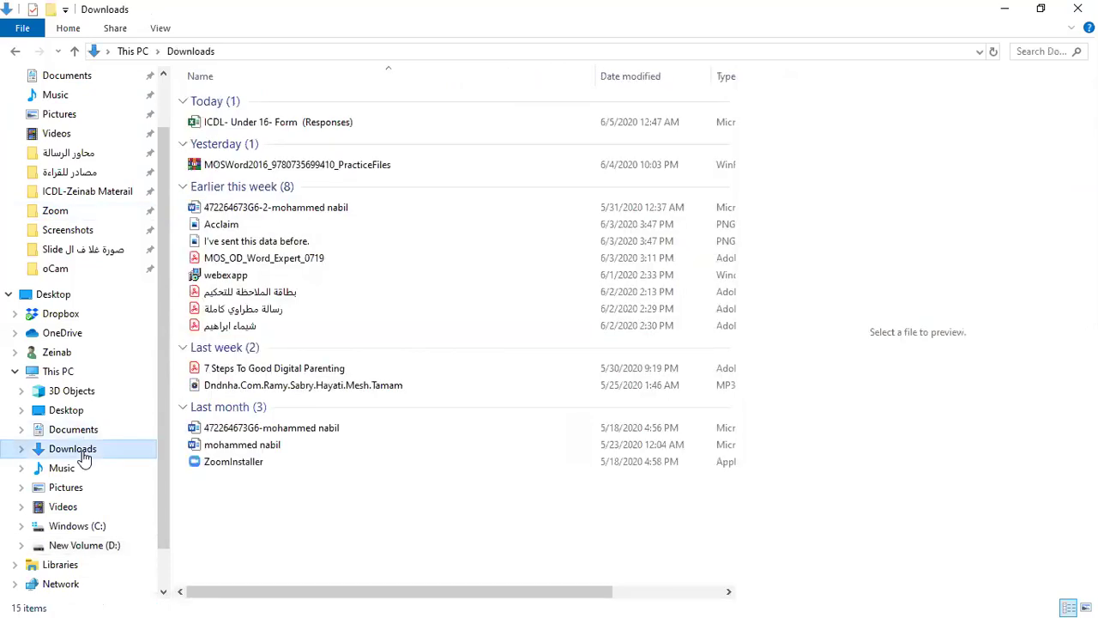
{"action": "left_click", "coordinate": [289, 129]}
{"action": "double_click", "coordinate": [289, 128]}
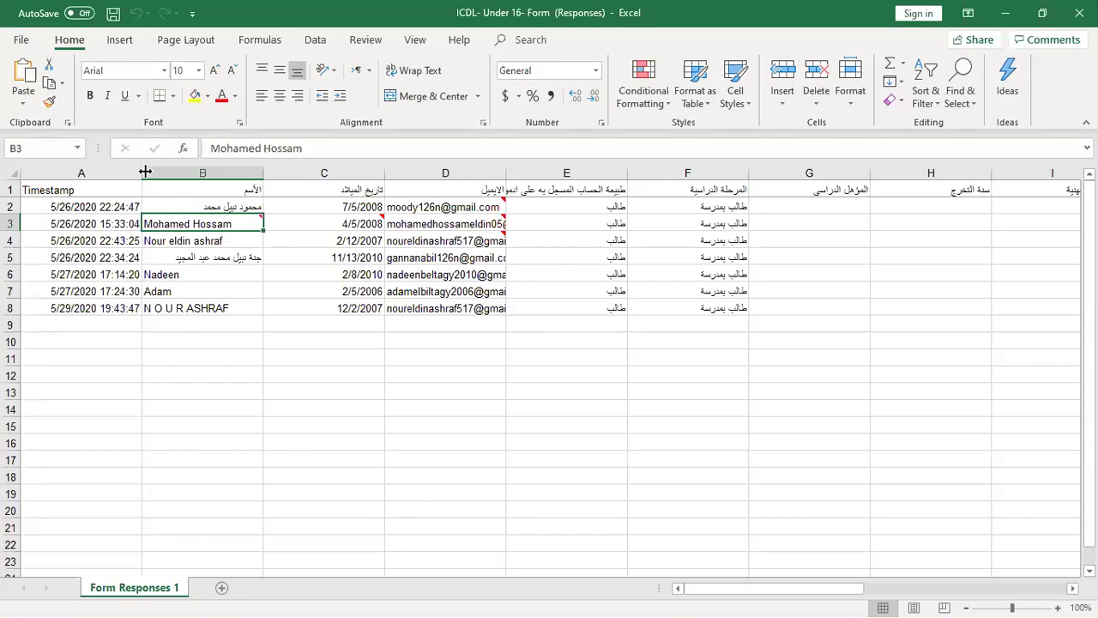
{"action": "left_click_drag", "start_coordinate": [145, 172], "coordinate": [178, 173]}
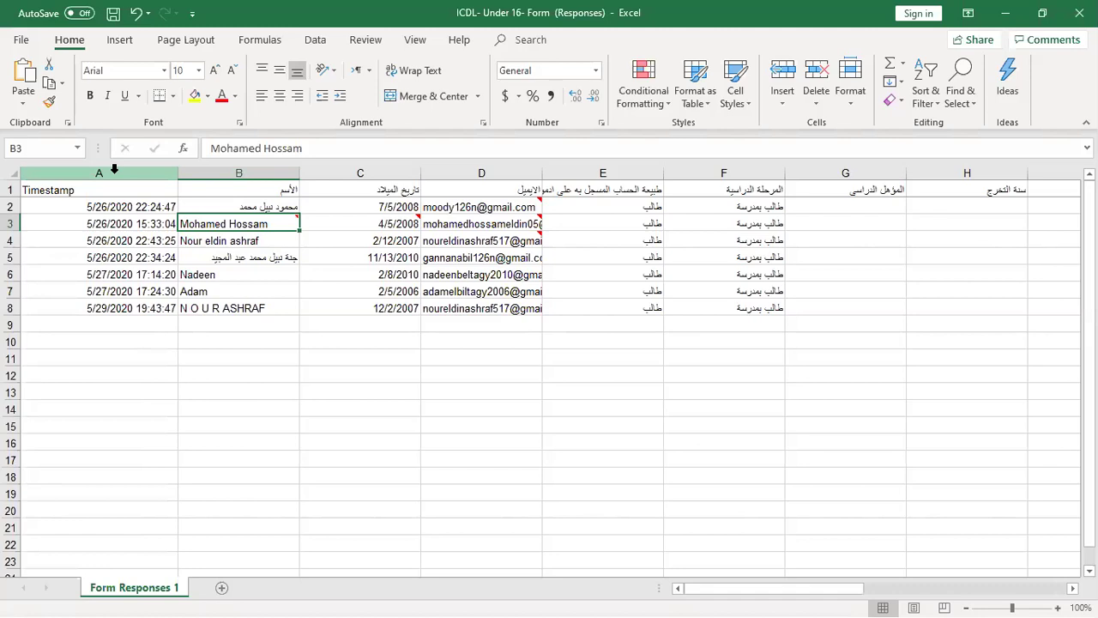
Switch to Word and list the Education templates for a new document
{"action": "key", "text": "alt+Tab"}
{"action": "key", "text": "alt+Tab"}
{"action": "key", "text": "alt+Tab"}
{"action": "key", "text": "alt+Tab"}
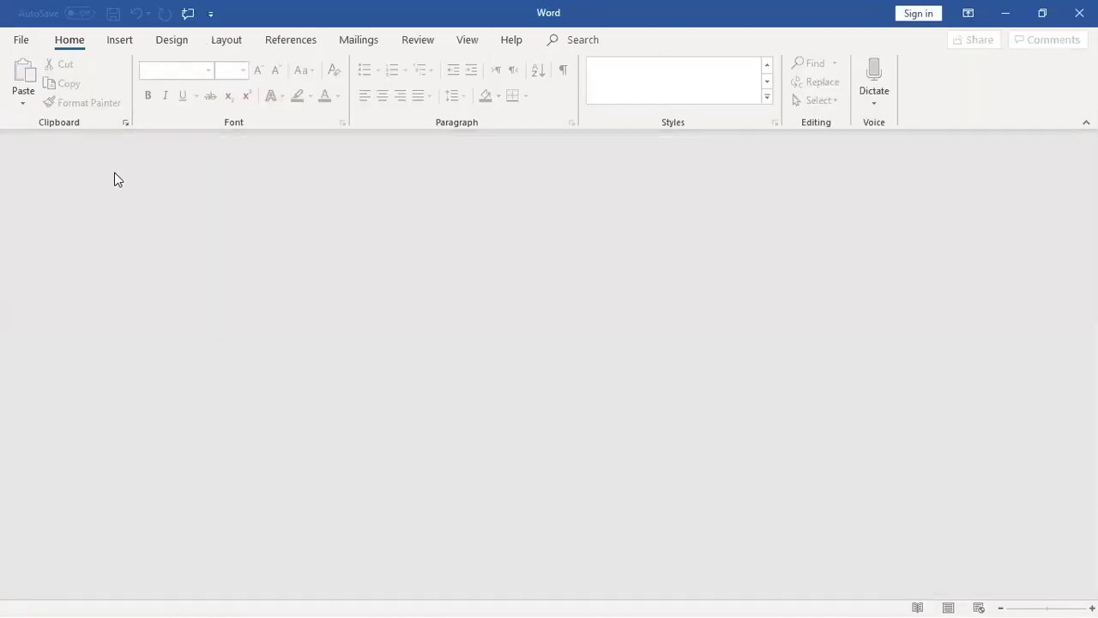
{"action": "left_click", "coordinate": [19, 40]}
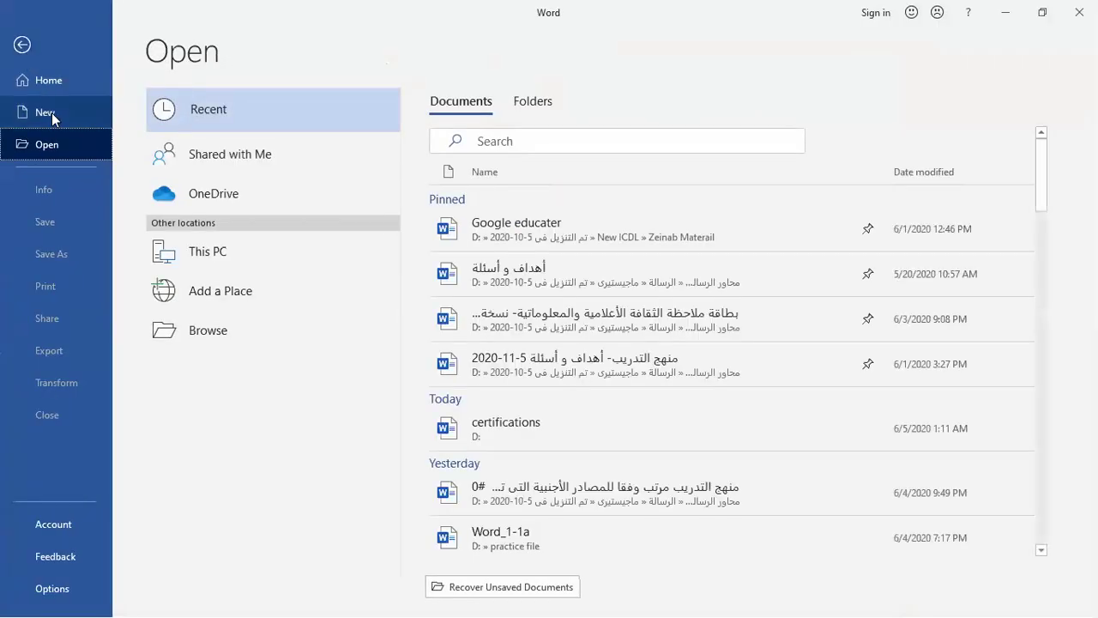
{"action": "left_click", "coordinate": [52, 112]}
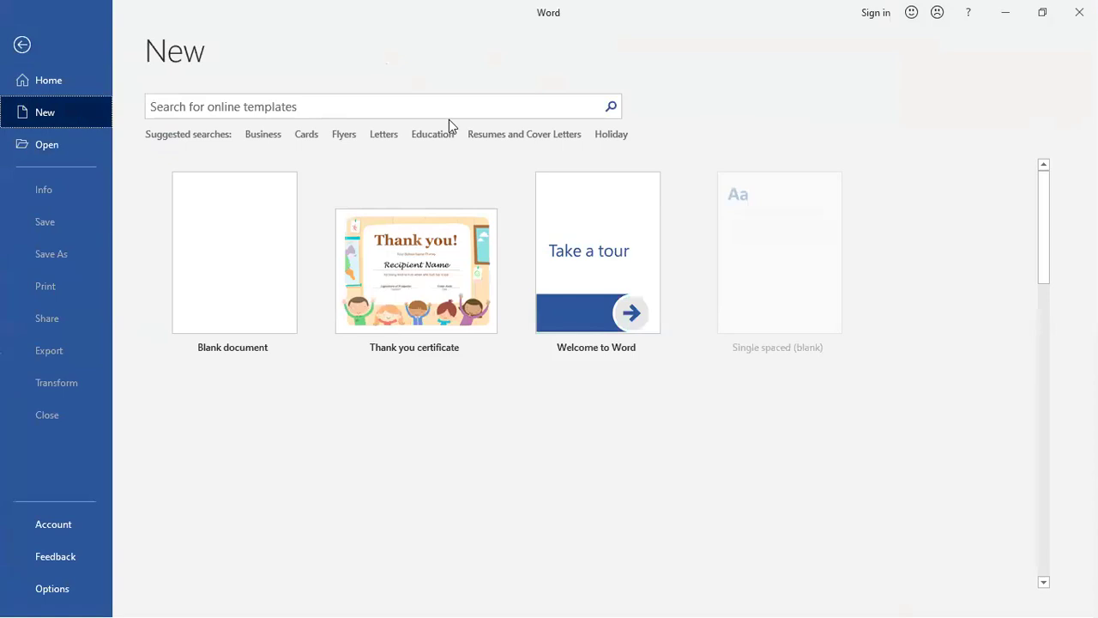
{"action": "left_click", "coordinate": [432, 133]}
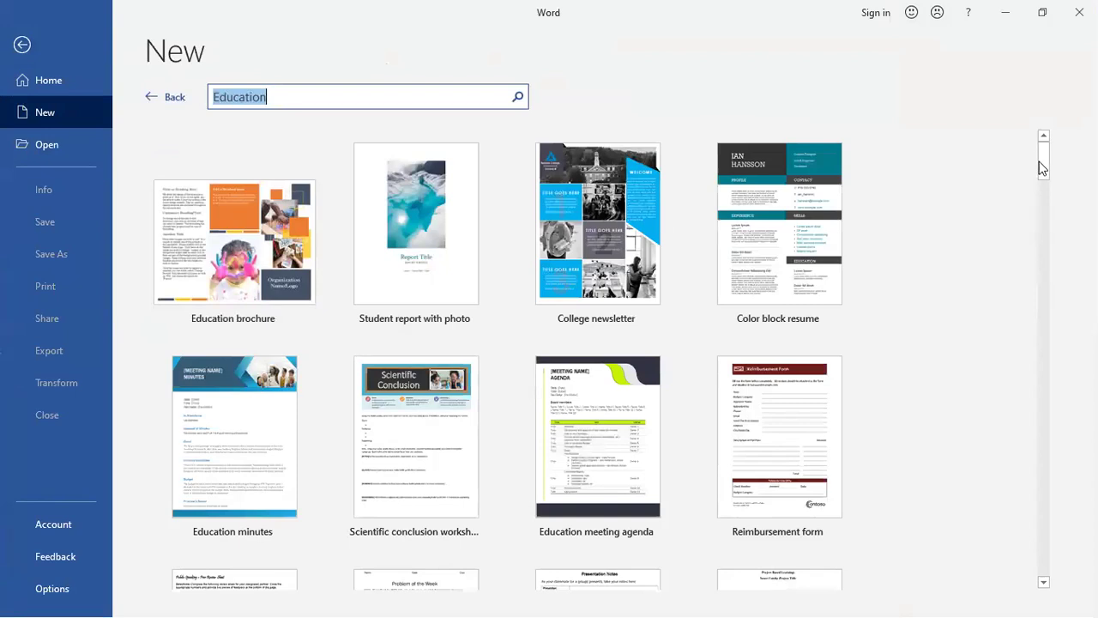
Browse the Education templates for certificate designs and open the preview of the Diploma certificate template
{"action": "scroll", "coordinate": [1020, 266], "scroll_direction": "down", "scroll_amount": 5}
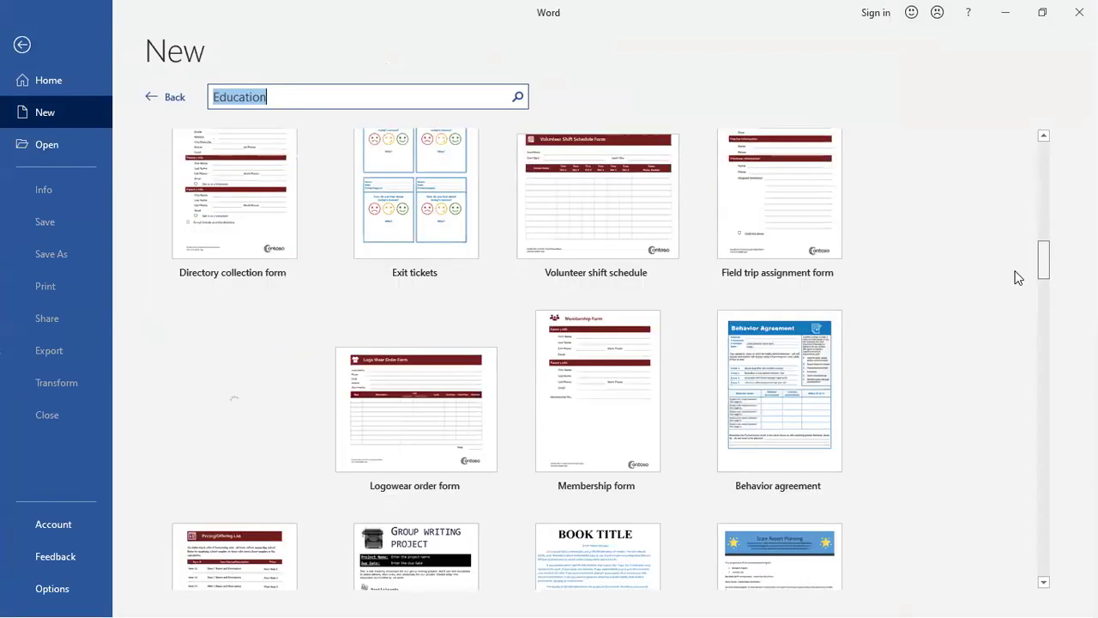
{"action": "scroll", "coordinate": [1008, 313], "scroll_direction": "down", "scroll_amount": 5}
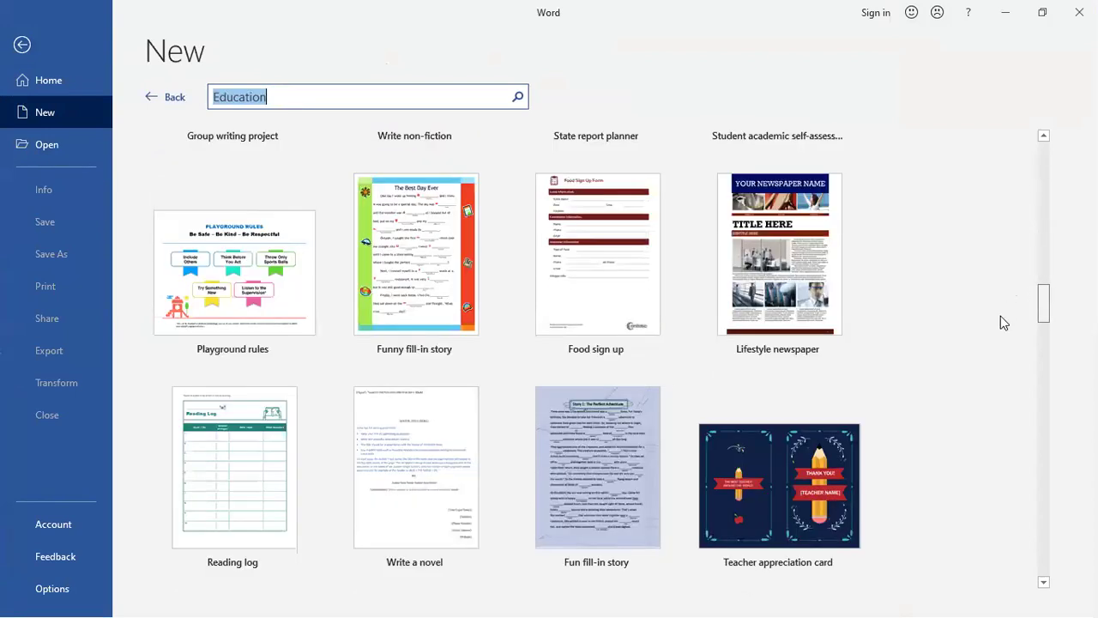
{"action": "scroll", "coordinate": [996, 335], "scroll_direction": "down", "scroll_amount": 5}
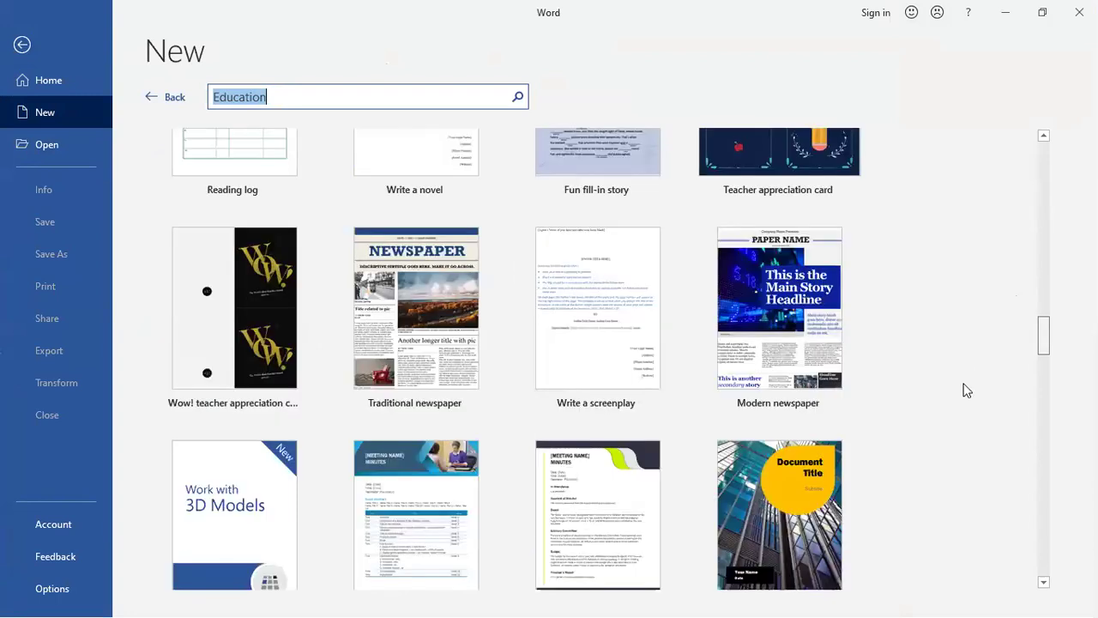
{"action": "scroll", "coordinate": [959, 396], "scroll_direction": "down", "scroll_amount": 5}
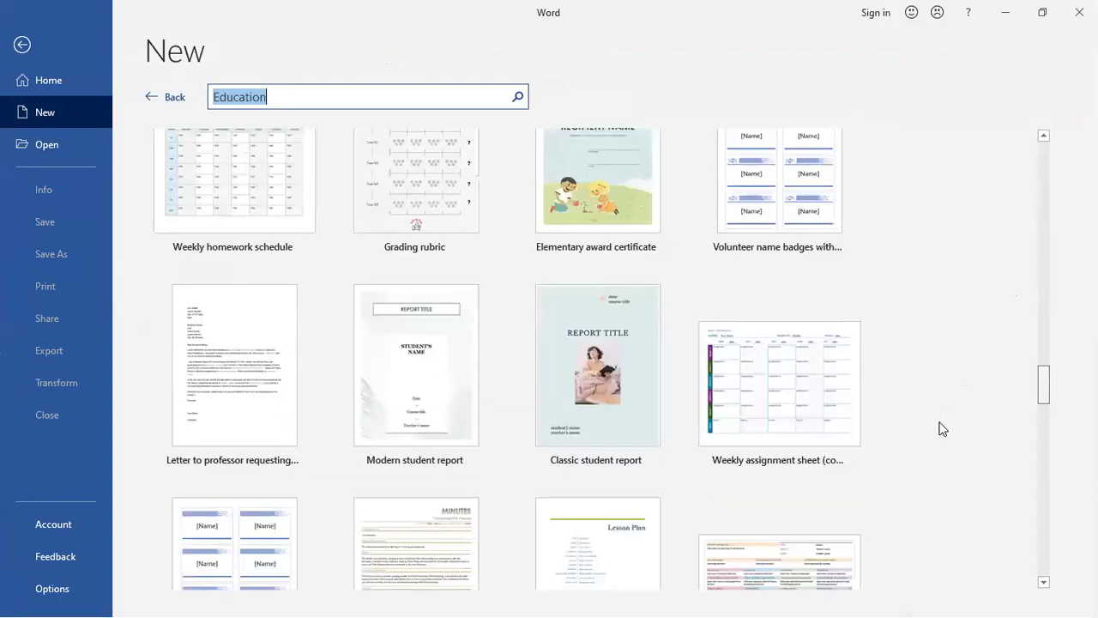
{"action": "scroll", "coordinate": [942, 427], "scroll_direction": "down", "scroll_amount": 5}
{"action": "scroll", "coordinate": [862, 404], "scroll_direction": "down", "scroll_amount": 1}
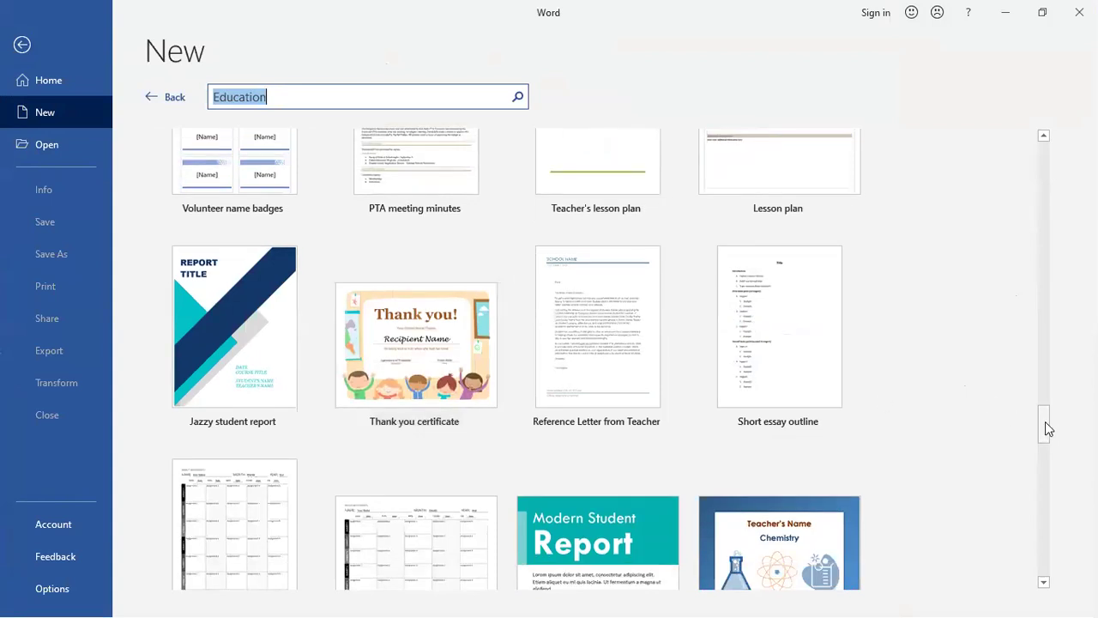
{"action": "left_click_drag", "start_coordinate": [1048, 421], "coordinate": [1040, 487]}
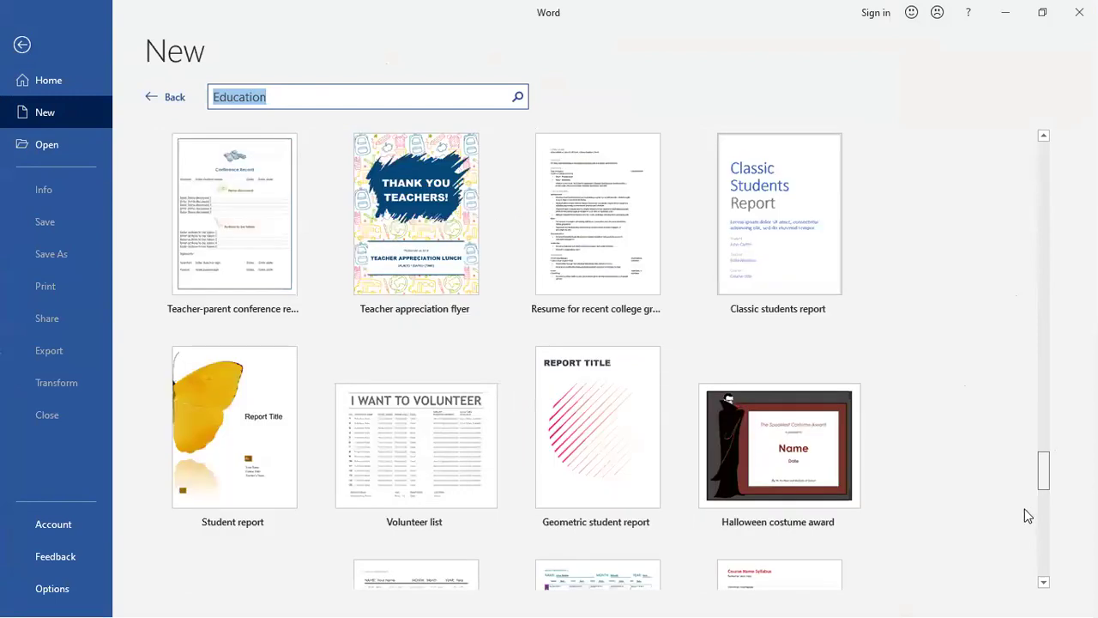
{"action": "scroll", "coordinate": [1029, 515], "scroll_direction": "down", "scroll_amount": 5}
{"action": "scroll", "coordinate": [1029, 515], "scroll_direction": "down", "scroll_amount": 3}
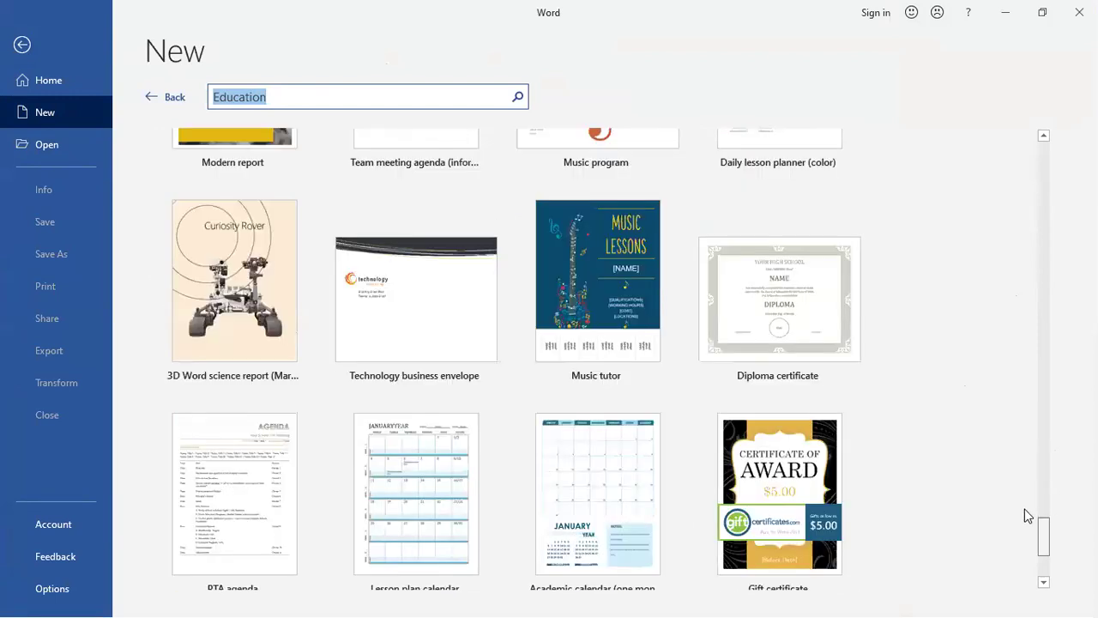
{"action": "left_click", "coordinate": [819, 324]}
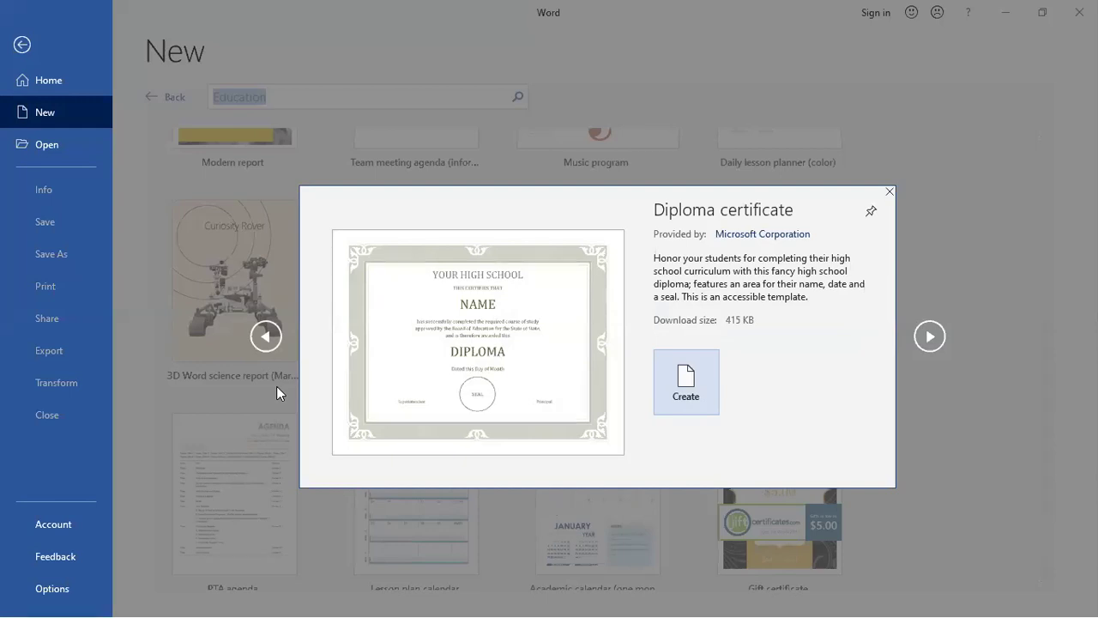
Switch from Word to the Chrome window that holds the ICDL- Under 16- Form (Responses) spreadsheet
{"action": "key", "text": "alt+Tab"}
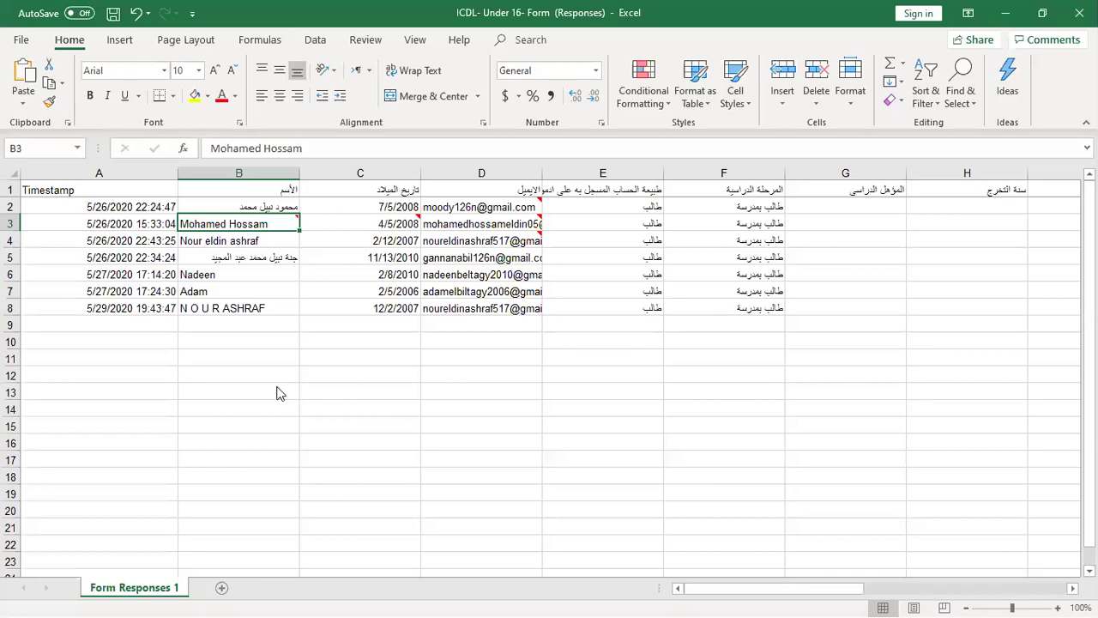
{"action": "key", "text": "alt+Tab"}
{"action": "key", "text": "alt+Tab"}
{"action": "key", "text": "alt+Tab"}
{"action": "key", "text": "alt+Tab"}
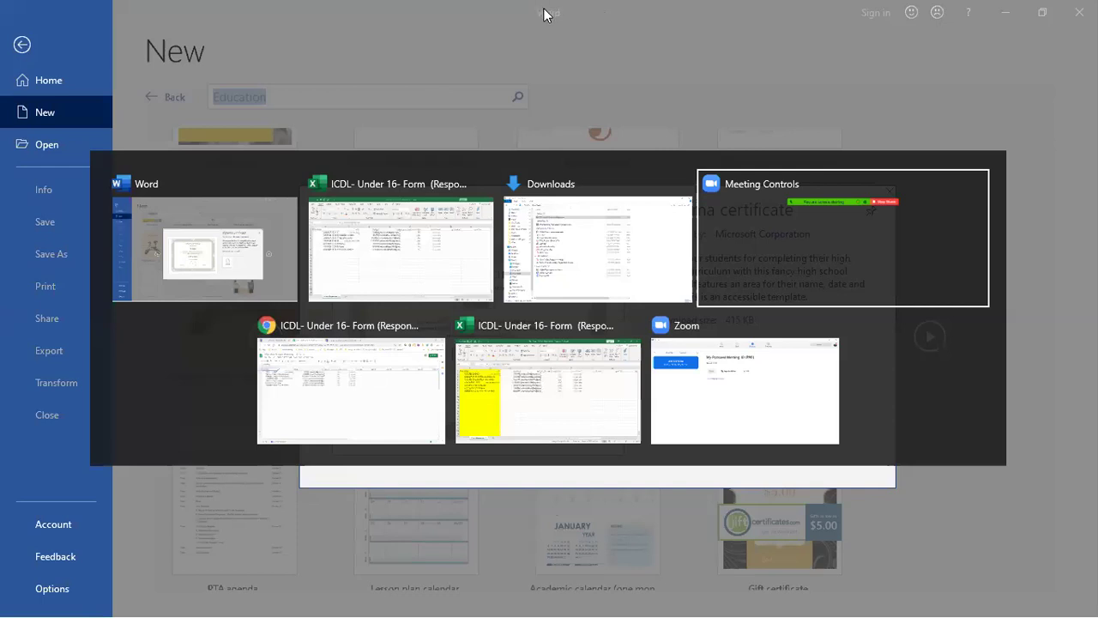
{"action": "key", "text": "alt+Tab"}
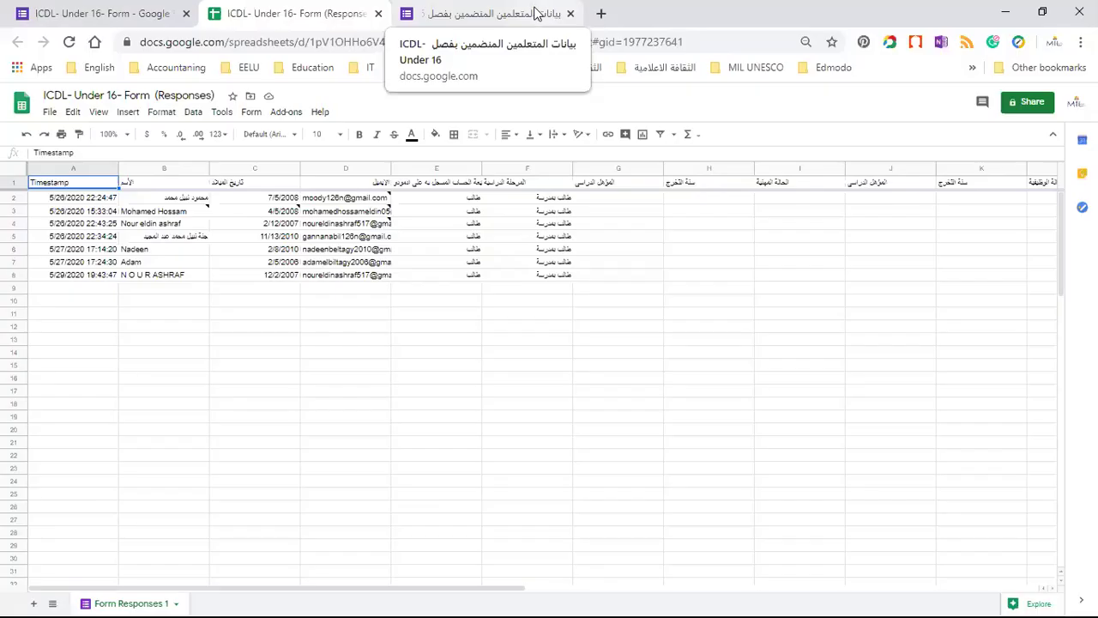
Open a new browser tab and load the Office templates & themes bookmark from the M.S folder of the Microsoft bookmarks
{"action": "left_click", "coordinate": [545, 13]}
{"action": "left_click", "coordinate": [601, 14]}
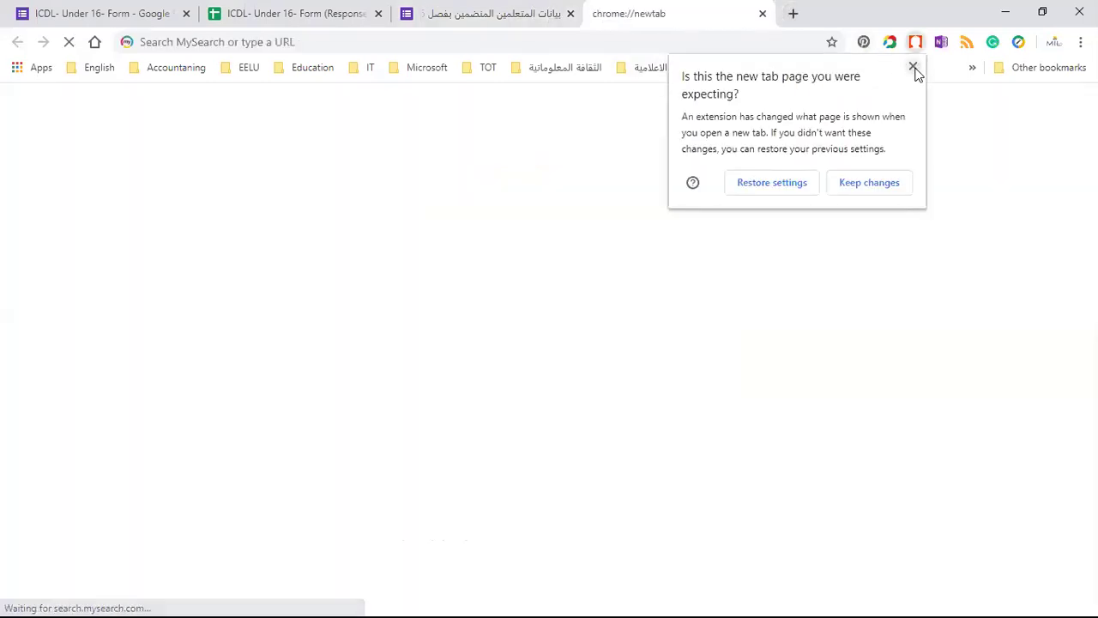
{"action": "left_click", "coordinate": [912, 66]}
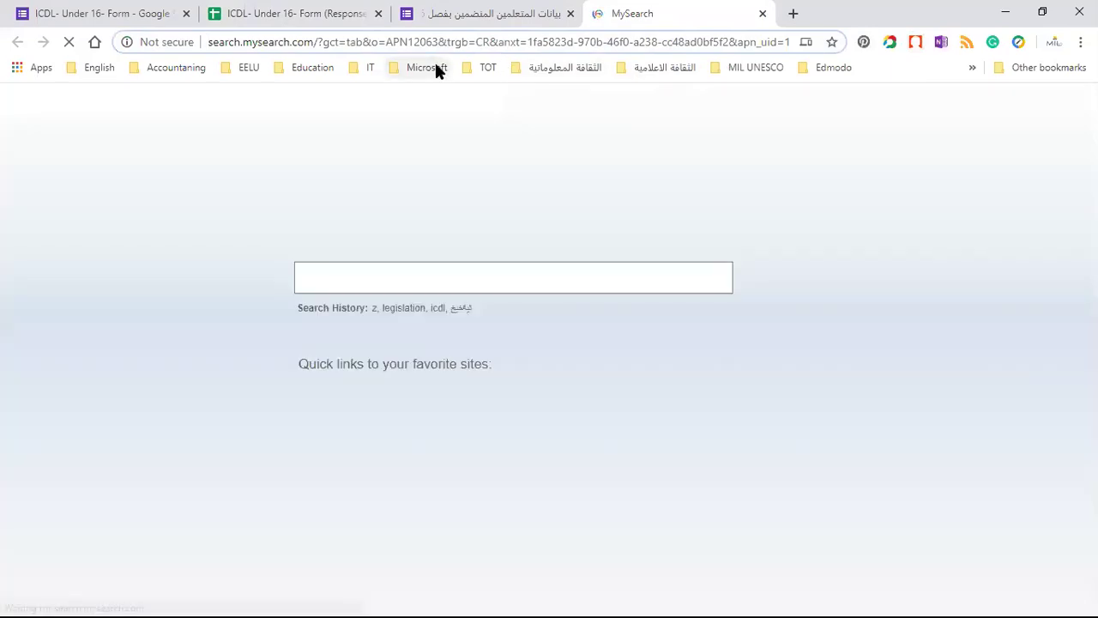
{"action": "left_click", "coordinate": [435, 69]}
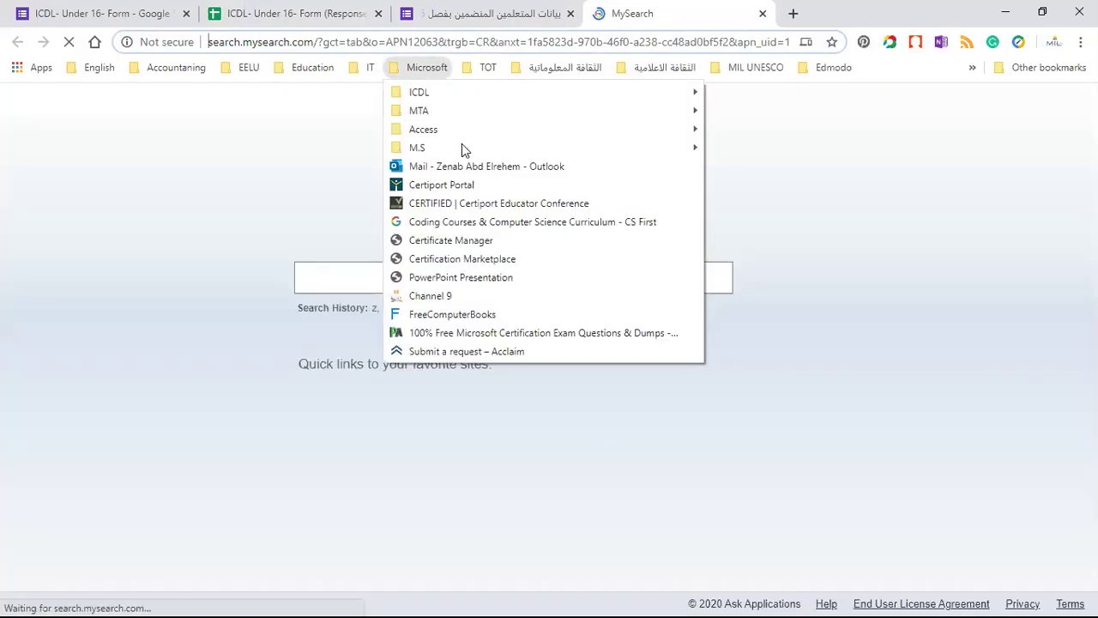
{"action": "mouse_move", "coordinate": [612, 154]}
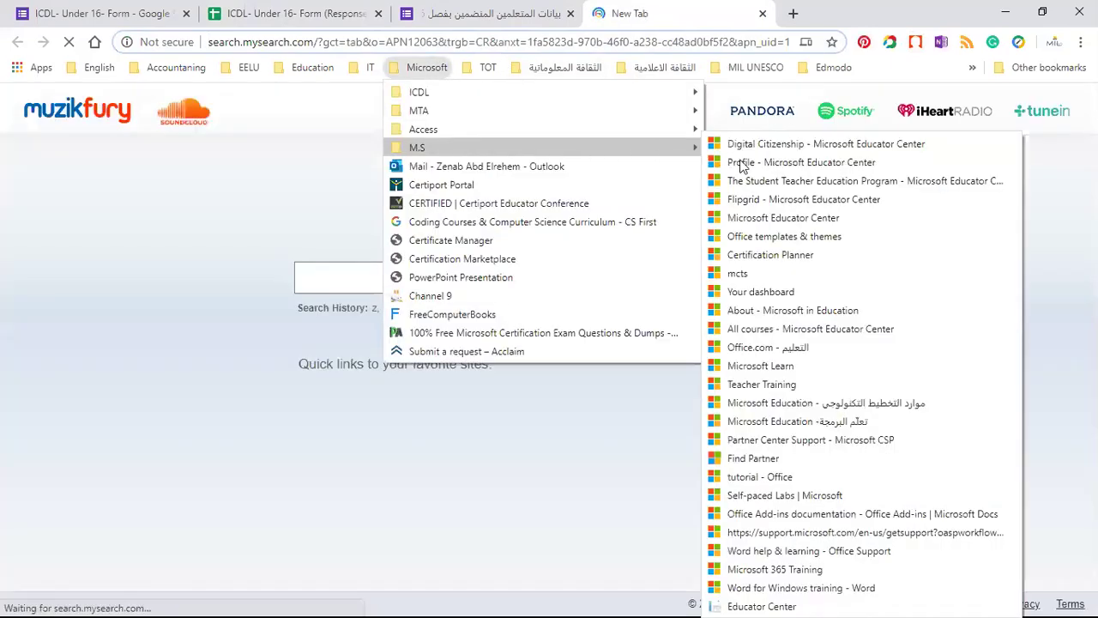
{"action": "left_click", "coordinate": [797, 237]}
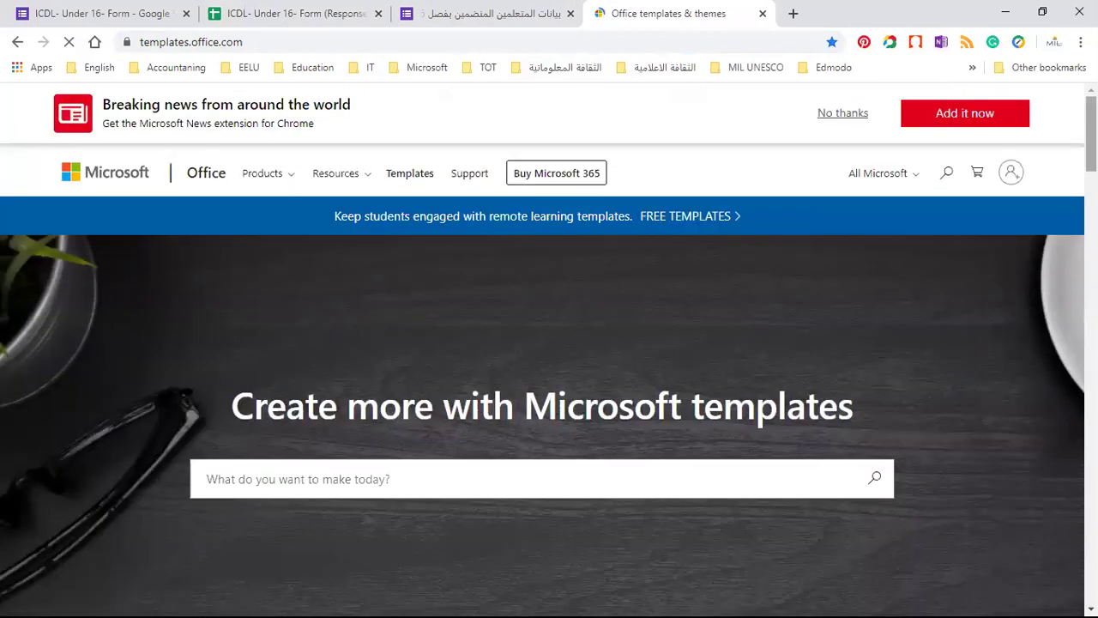
Open the Certificates category under Special events and milestones on the Office templates site
{"action": "scroll", "coordinate": [549, 350], "scroll_direction": "down", "scroll_amount": 4}
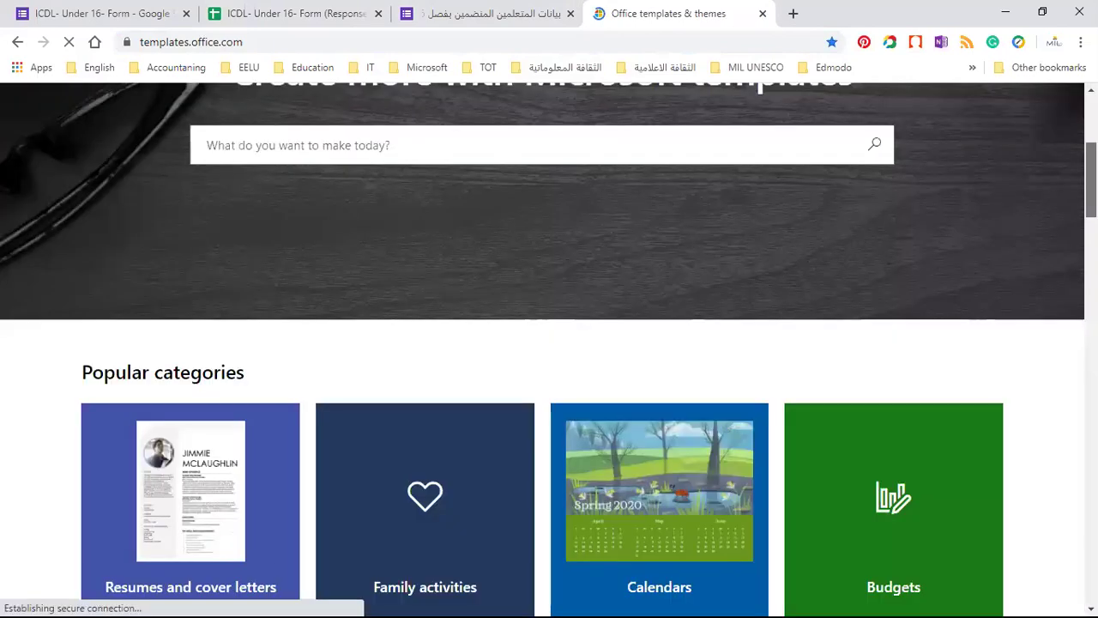
{"action": "scroll", "coordinate": [549, 350], "scroll_direction": "down", "scroll_amount": 3}
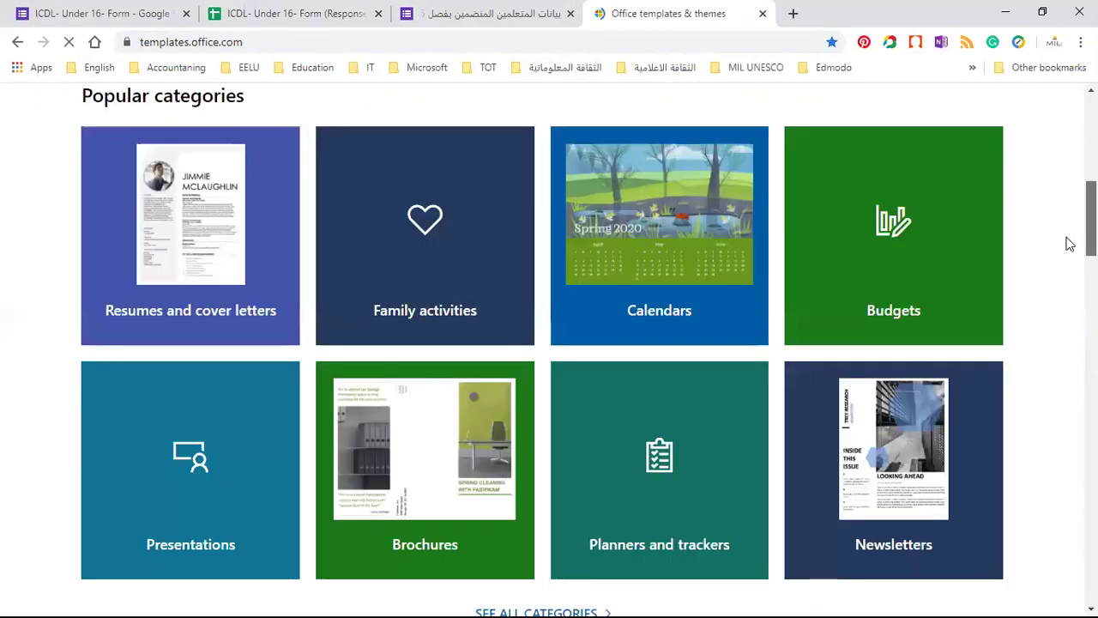
{"action": "scroll", "coordinate": [1068, 249], "scroll_direction": "down", "scroll_amount": 2}
{"action": "scroll", "coordinate": [1061, 277], "scroll_direction": "down", "scroll_amount": 3}
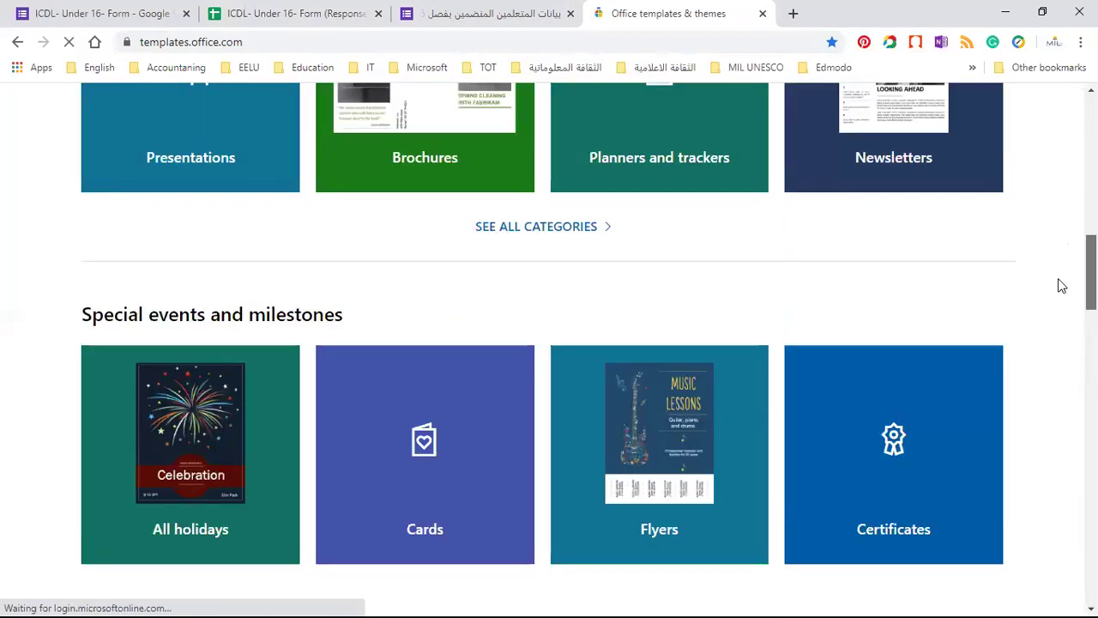
{"action": "scroll", "coordinate": [1057, 321], "scroll_direction": "down", "scroll_amount": 3}
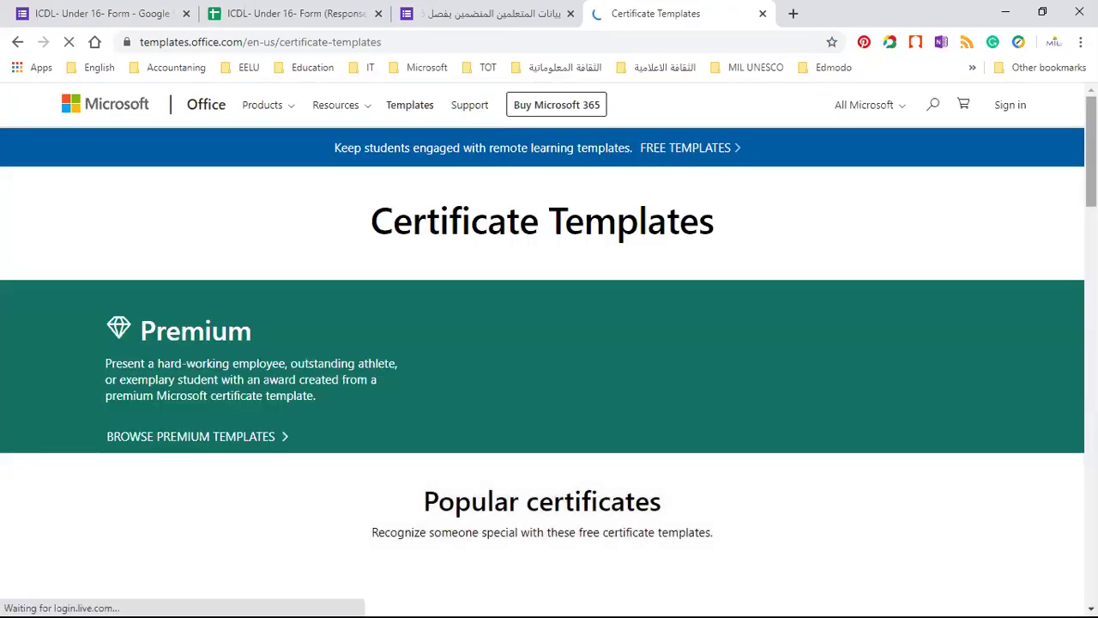
Browse the popular certificates and open the page of the blue Certificate of Achievement template
{"action": "scroll", "coordinate": [549, 343], "scroll_direction": "down", "scroll_amount": 7}
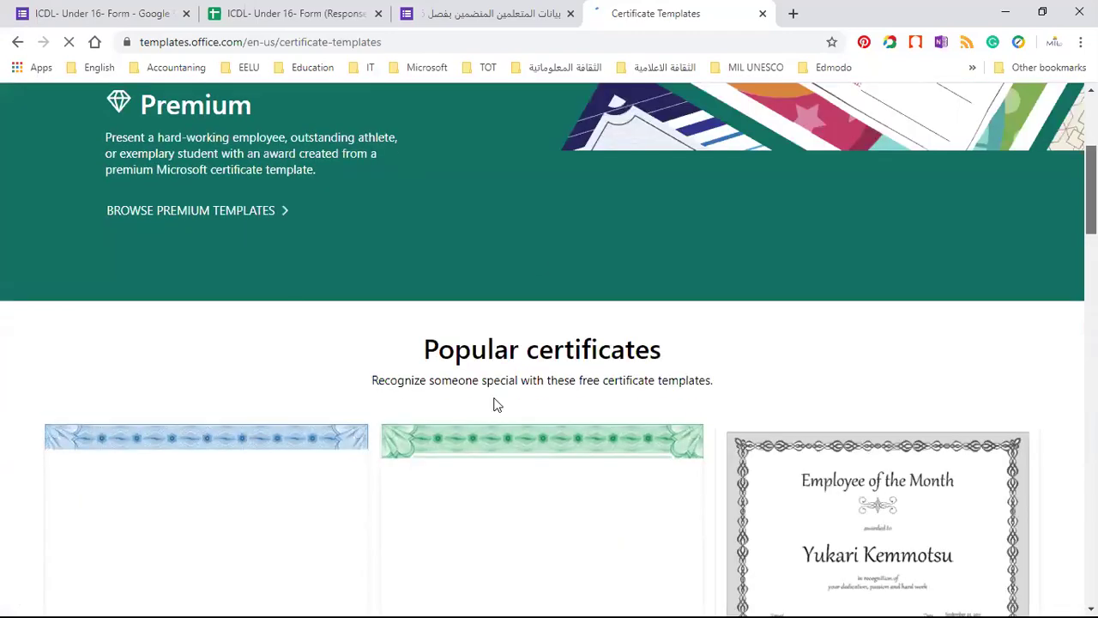
{"action": "scroll", "coordinate": [495, 404], "scroll_direction": "down", "scroll_amount": 3}
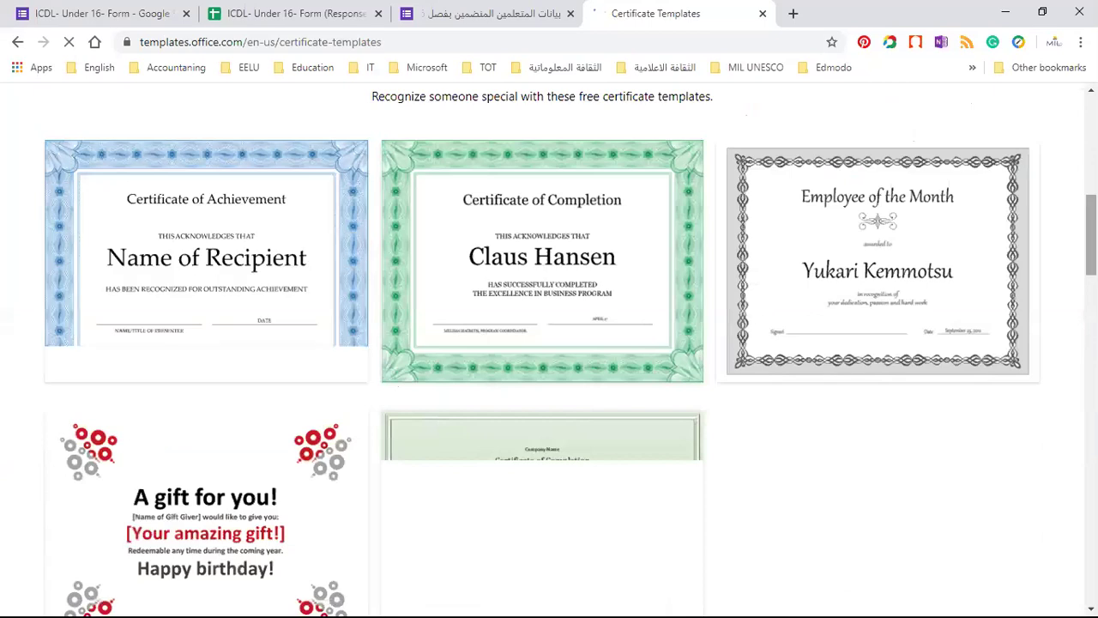
{"action": "scroll", "coordinate": [543, 343], "scroll_direction": "down", "scroll_amount": 2}
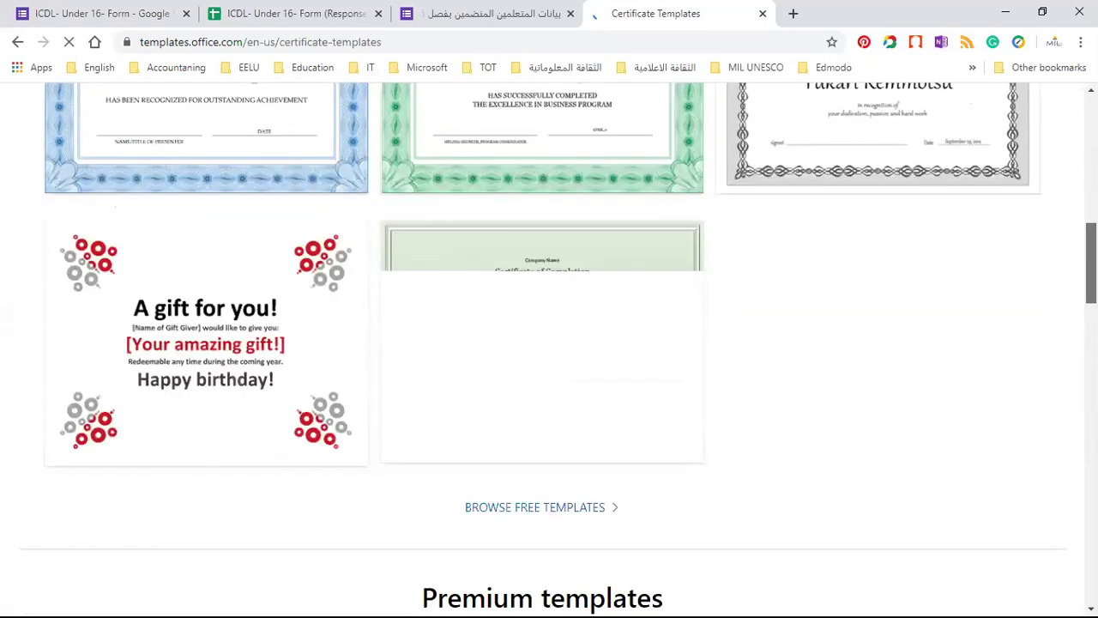
{"action": "scroll", "coordinate": [103, 253], "scroll_direction": "up", "scroll_amount": 2}
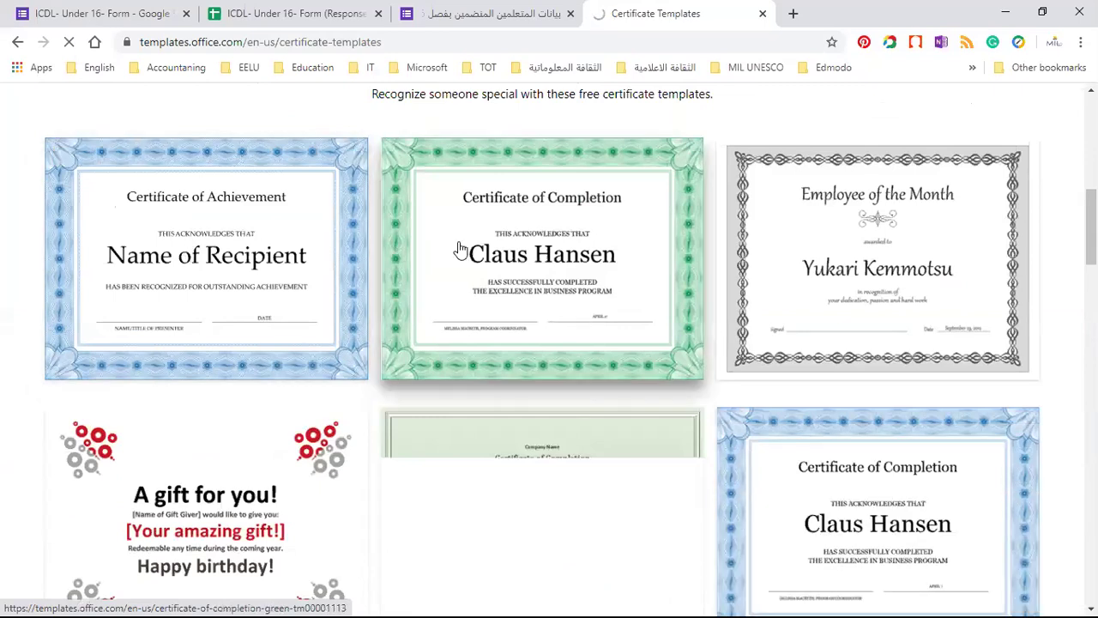
{"action": "left_click", "coordinate": [206, 257]}
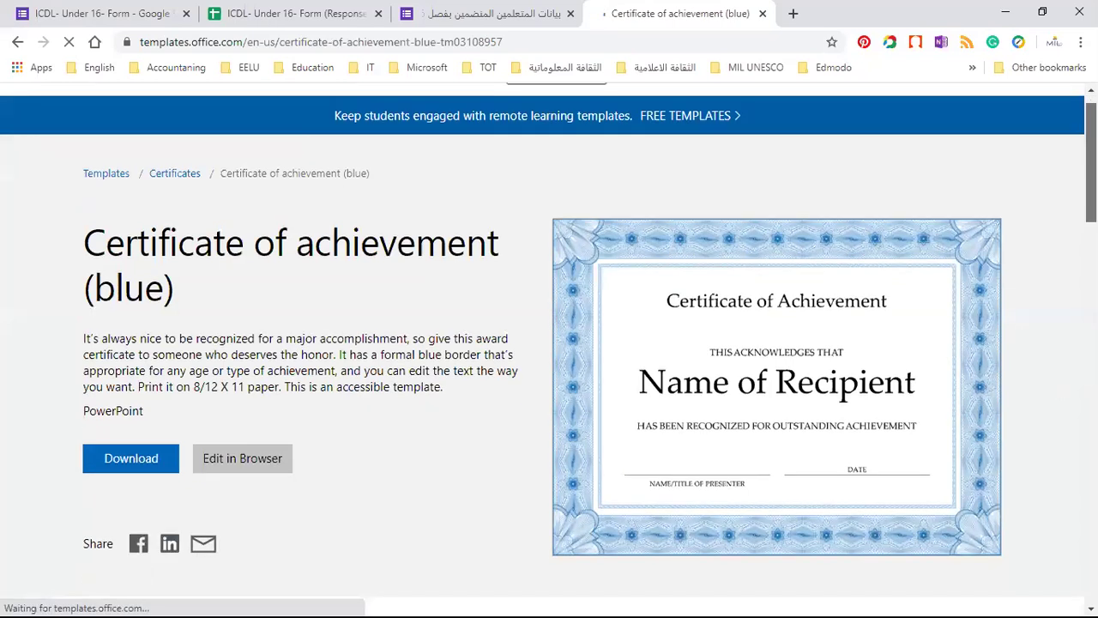
Reduce the browser zoom to below 90% to fit more of the Certificate of achievement (blue) template page on screen
{"action": "scroll", "coordinate": [549, 344], "scroll_direction": "down", "scroll_amount": 3}
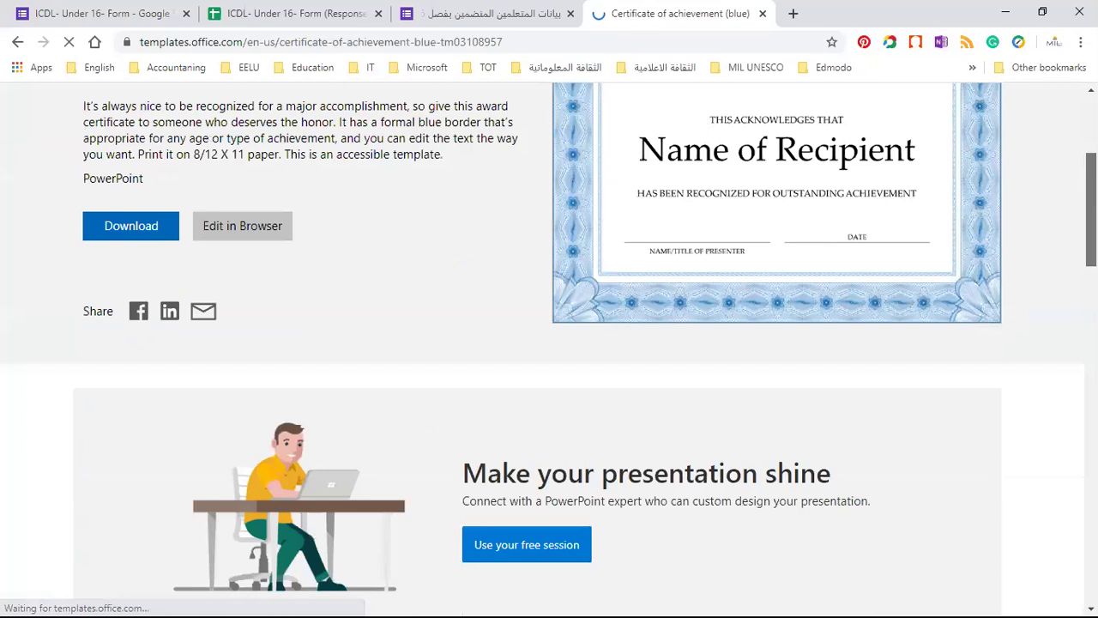
{"action": "scroll", "coordinate": [242, 359], "scroll_direction": "up", "scroll_amount": 2}
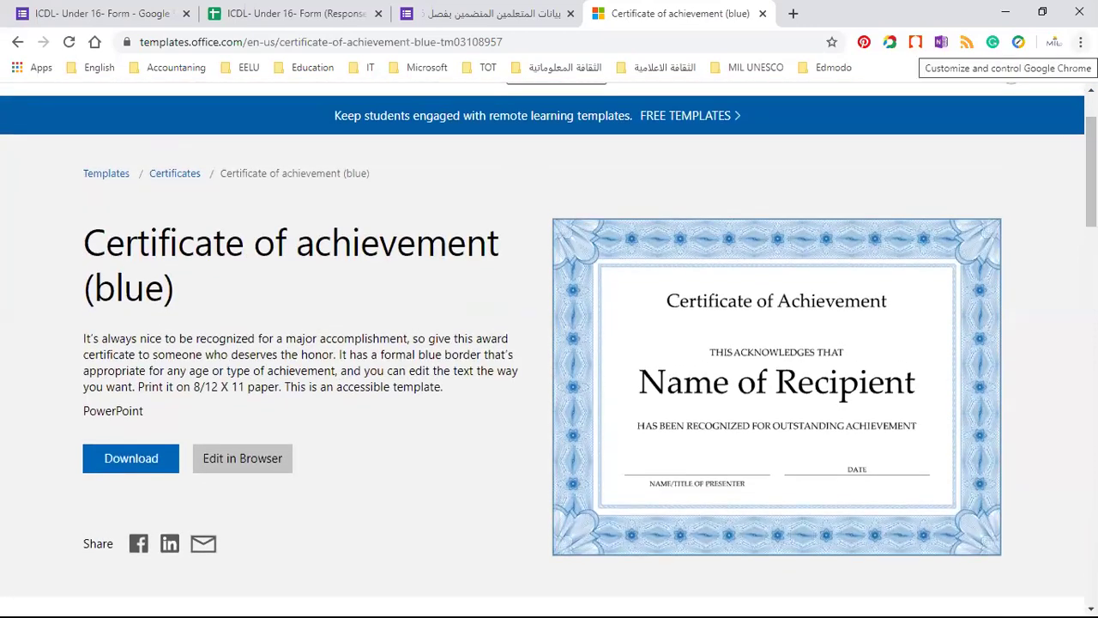
{"action": "left_click", "coordinate": [1081, 42]}
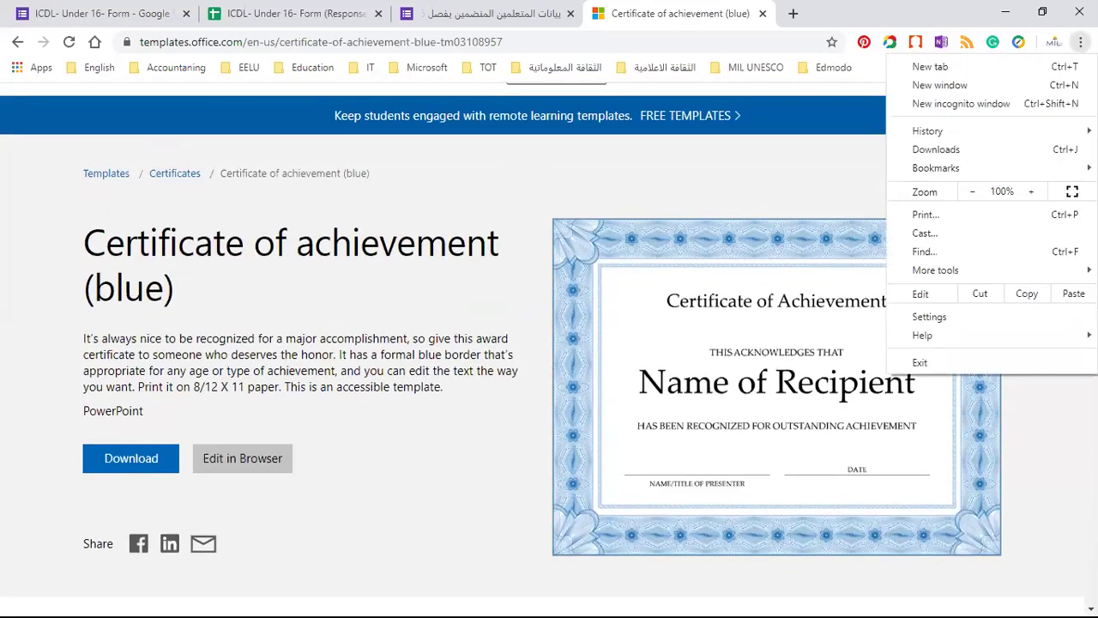
{"action": "left_click", "coordinate": [974, 192]}
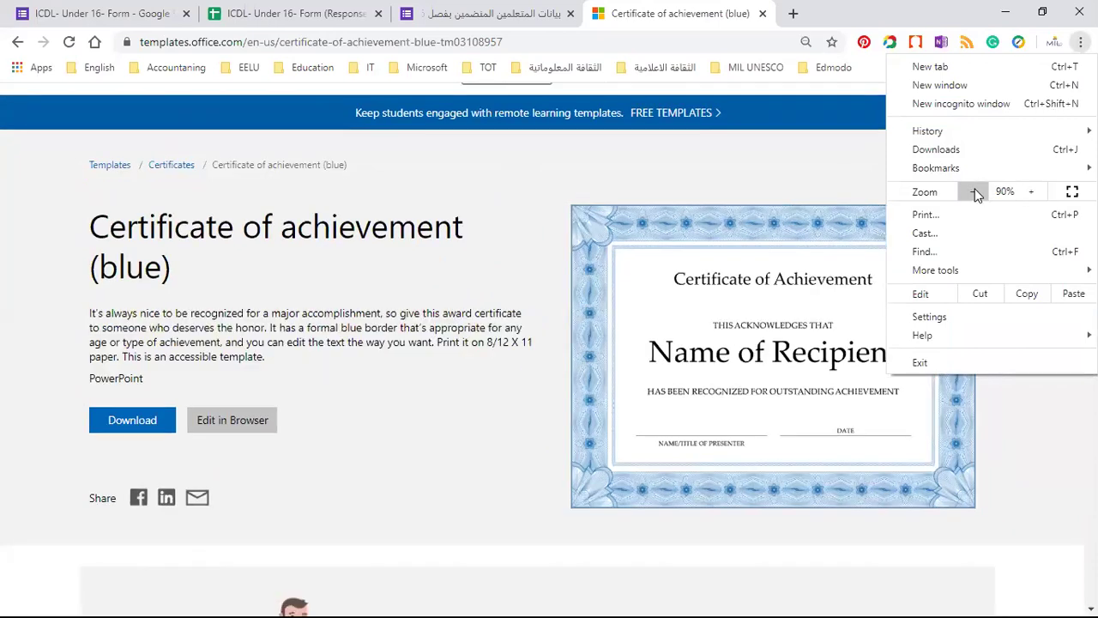
{"action": "left_click", "coordinate": [791, 147]}
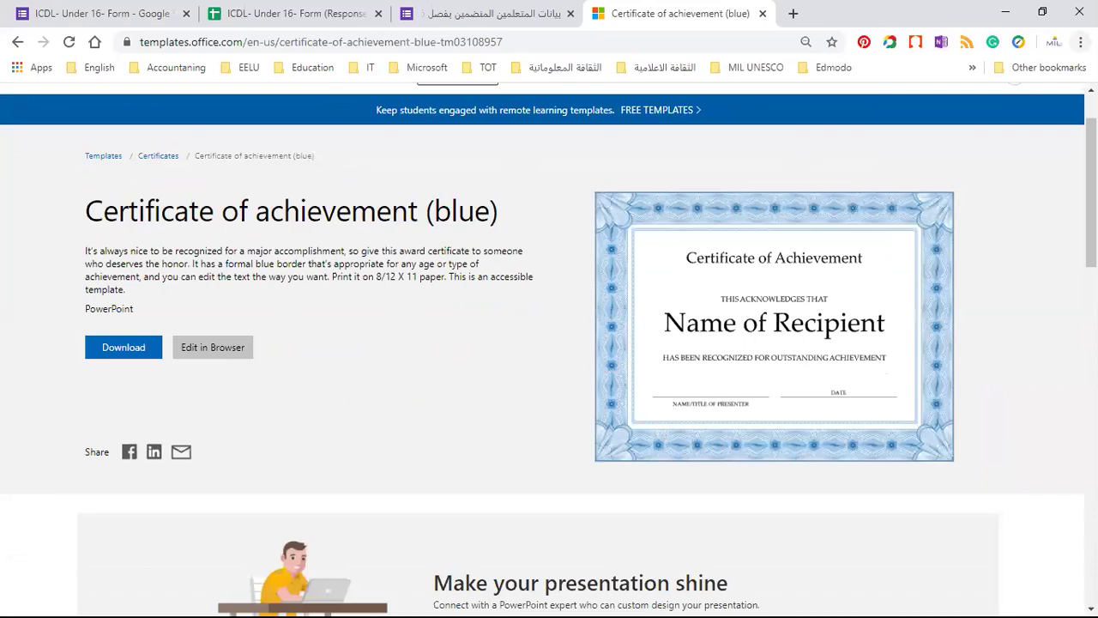
{"action": "scroll", "coordinate": [1089, 189], "scroll_direction": "up", "scroll_amount": 1}
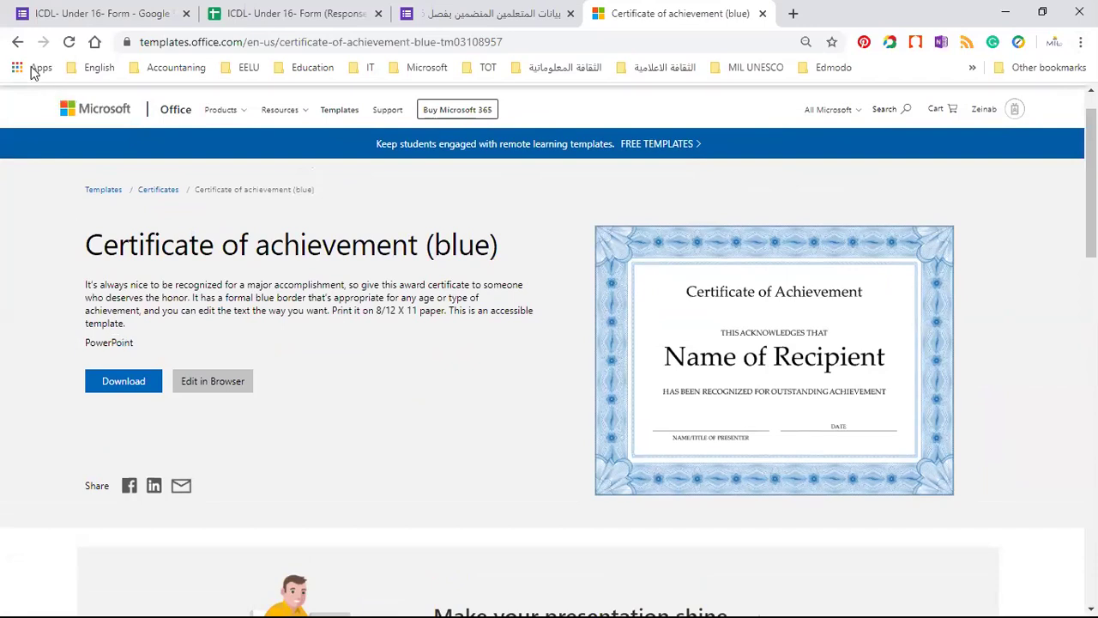
Return to the certificate templates list and open the premium Certificate of participation template
{"action": "left_click", "coordinate": [17, 41]}
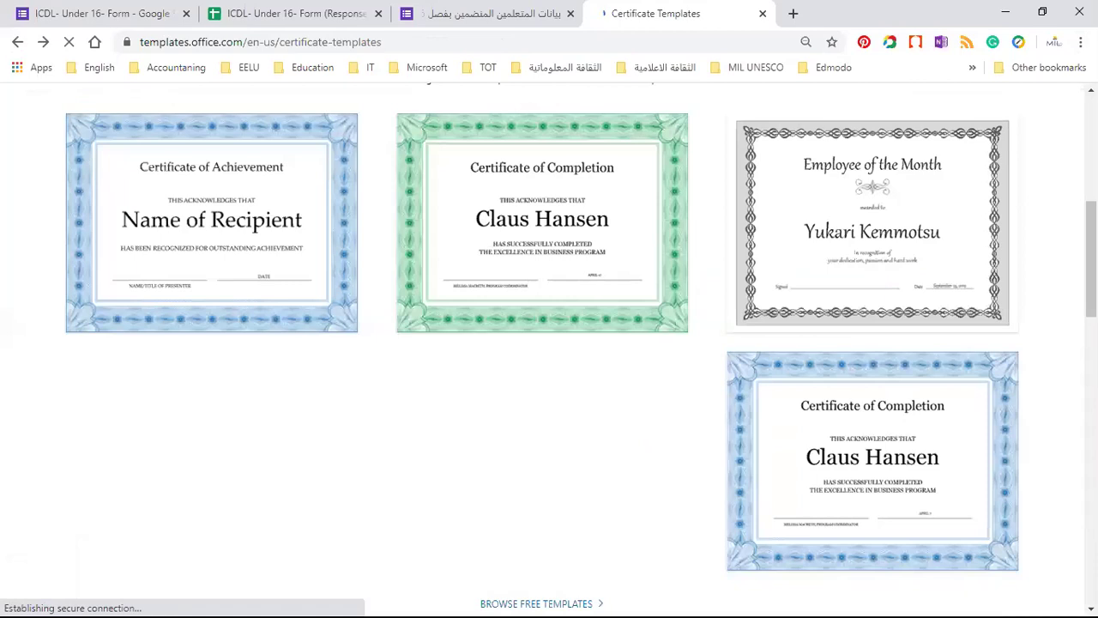
{"action": "scroll", "coordinate": [549, 343], "scroll_direction": "down", "scroll_amount": 3}
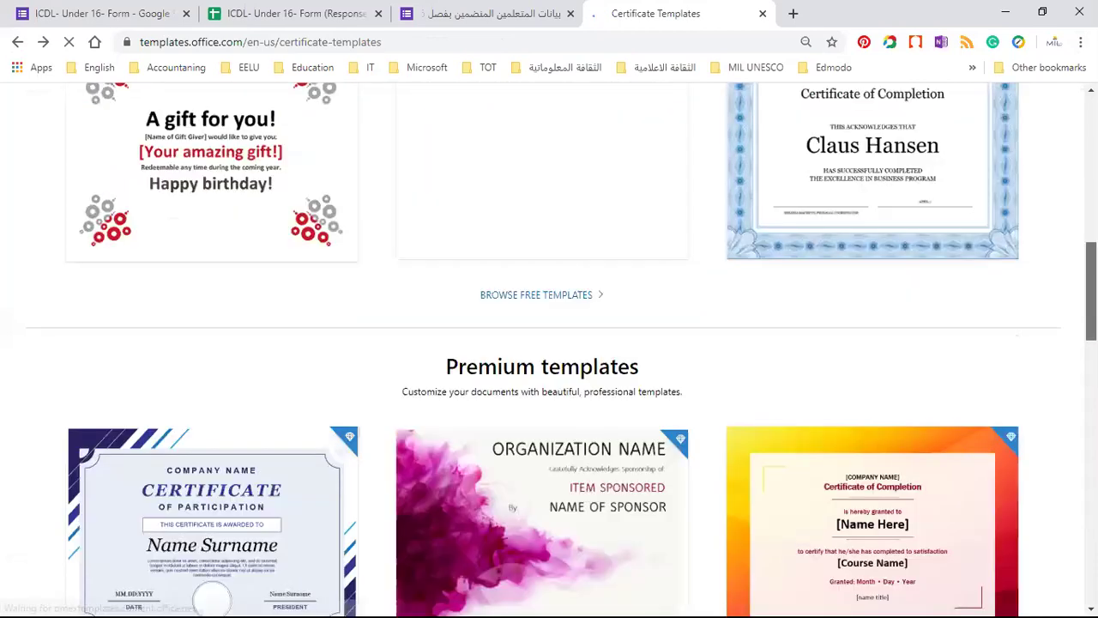
{"action": "scroll", "coordinate": [197, 239], "scroll_direction": "down", "scroll_amount": 3}
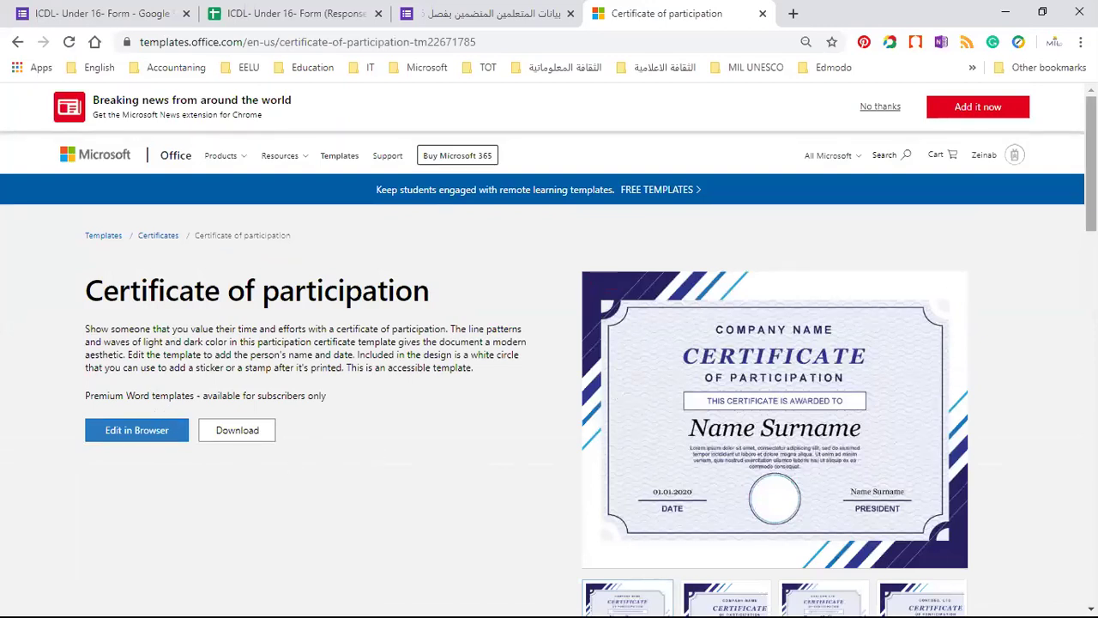
Open the World's Best award certificate from the similar templates in a new browser tab and switch to it
{"action": "scroll", "coordinate": [1059, 326], "scroll_direction": "down", "scroll_amount": 3}
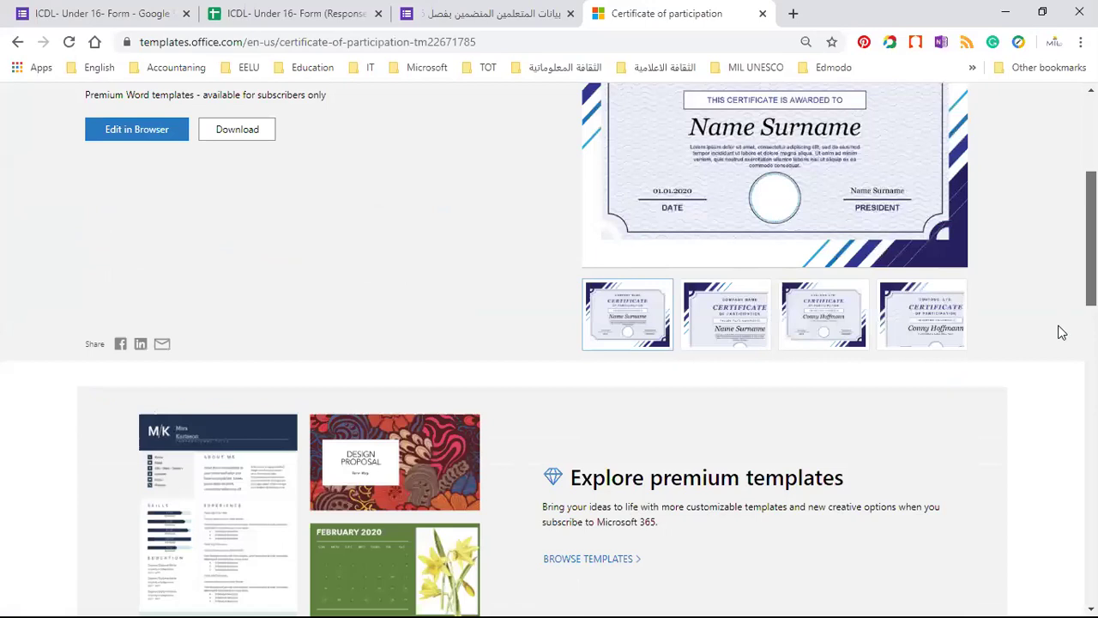
{"action": "scroll", "coordinate": [1041, 410], "scroll_direction": "down", "scroll_amount": 5}
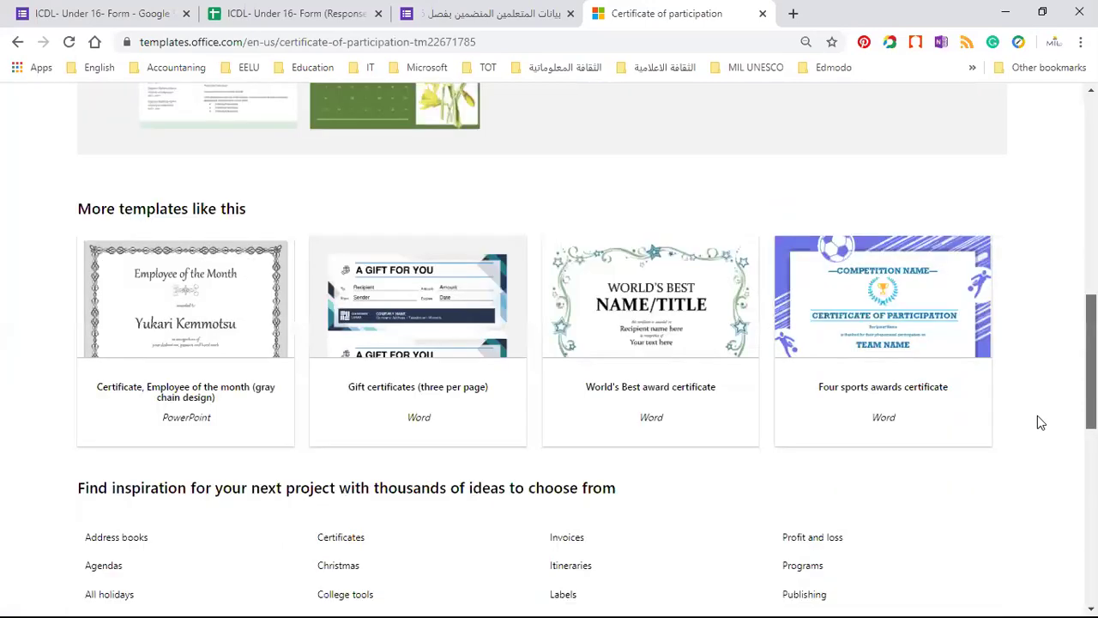
{"action": "scroll", "coordinate": [627, 317], "scroll_direction": "down", "scroll_amount": 1}
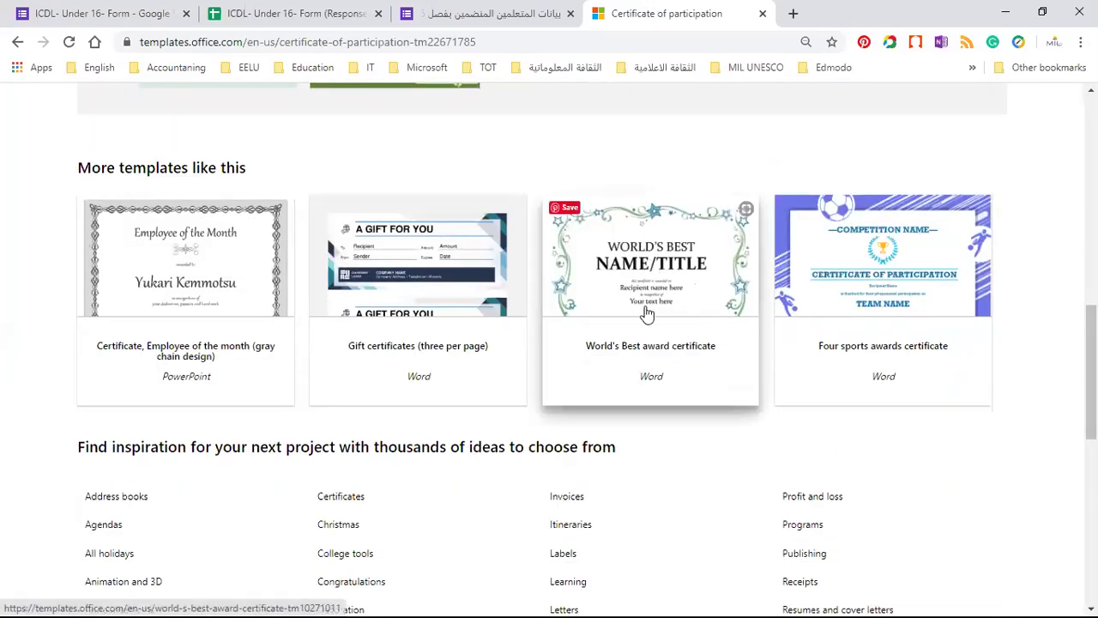
{"action": "right_click", "coordinate": [659, 378]}
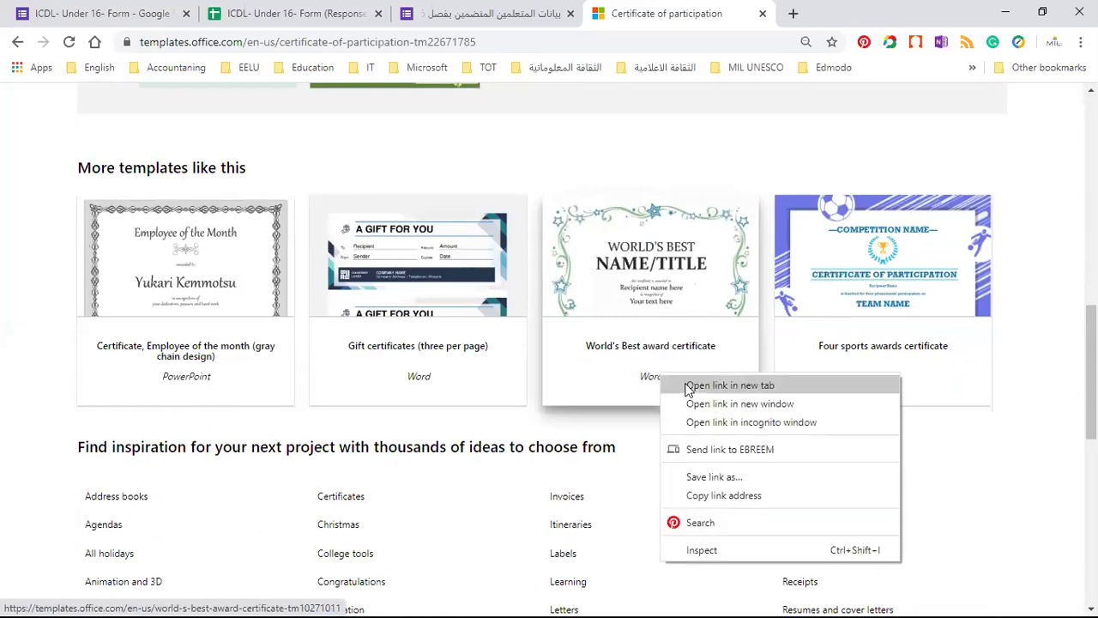
{"action": "left_click", "coordinate": [730, 385]}
{"action": "left_click", "coordinate": [815, 12]}
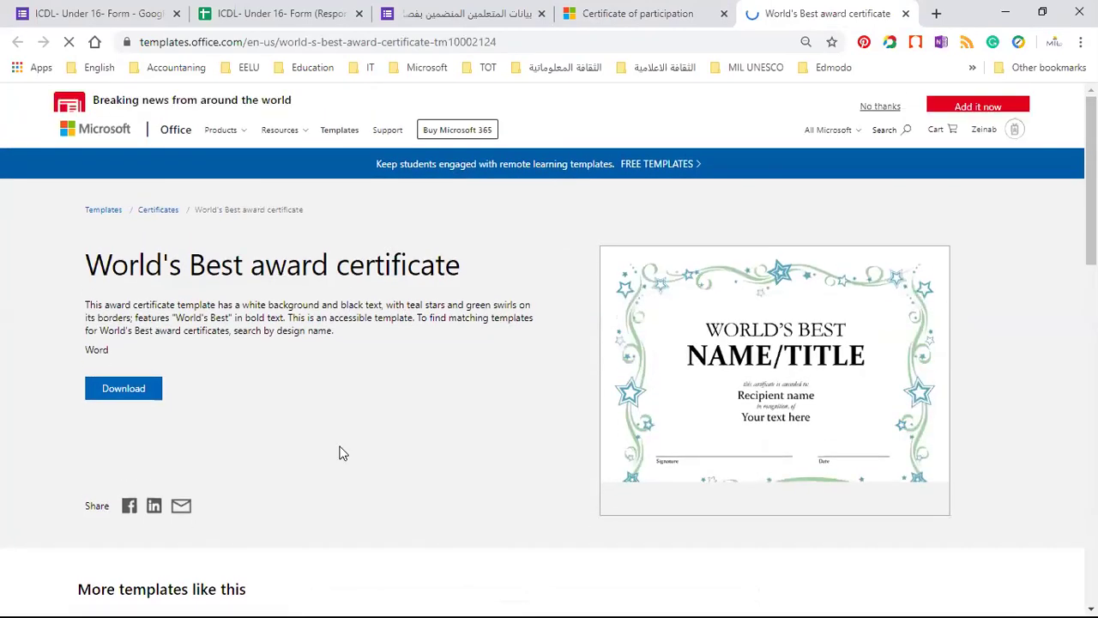
Download the World's Best award certificate template and look over the opened document
{"action": "left_click", "coordinate": [127, 415]}
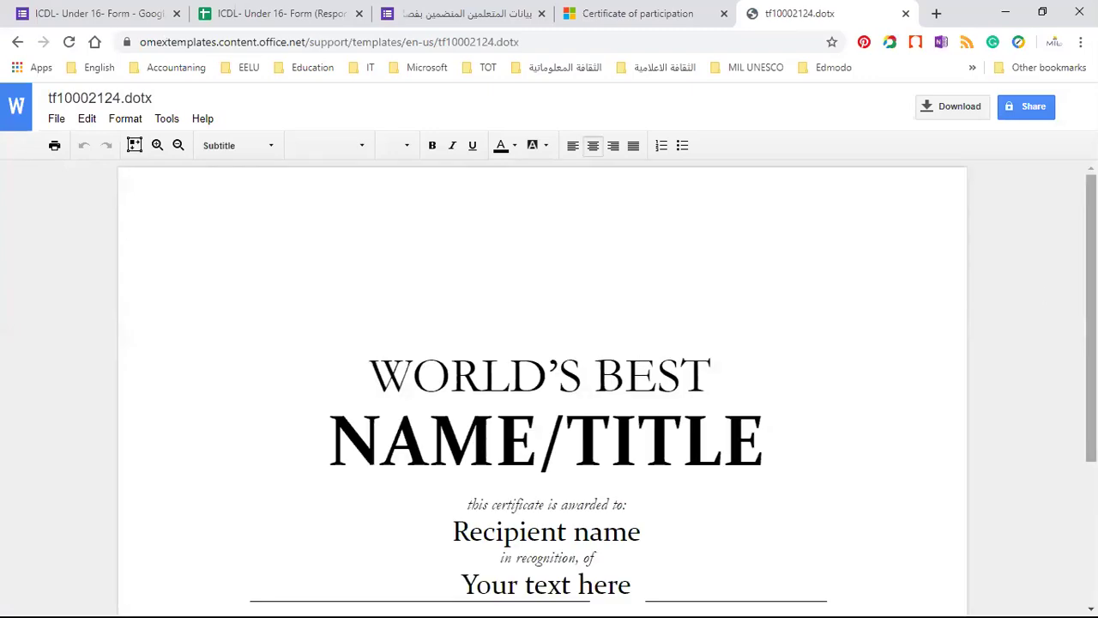
{"action": "scroll", "coordinate": [542, 386], "scroll_direction": "down", "scroll_amount": 3}
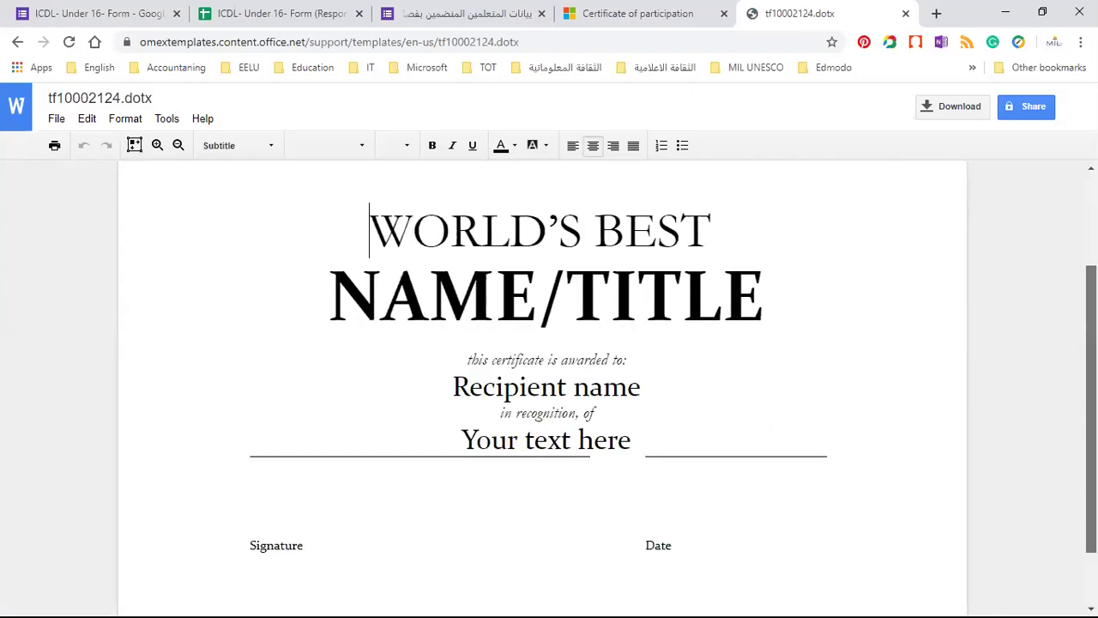
{"action": "scroll", "coordinate": [542, 386], "scroll_direction": "up", "scroll_amount": 3}
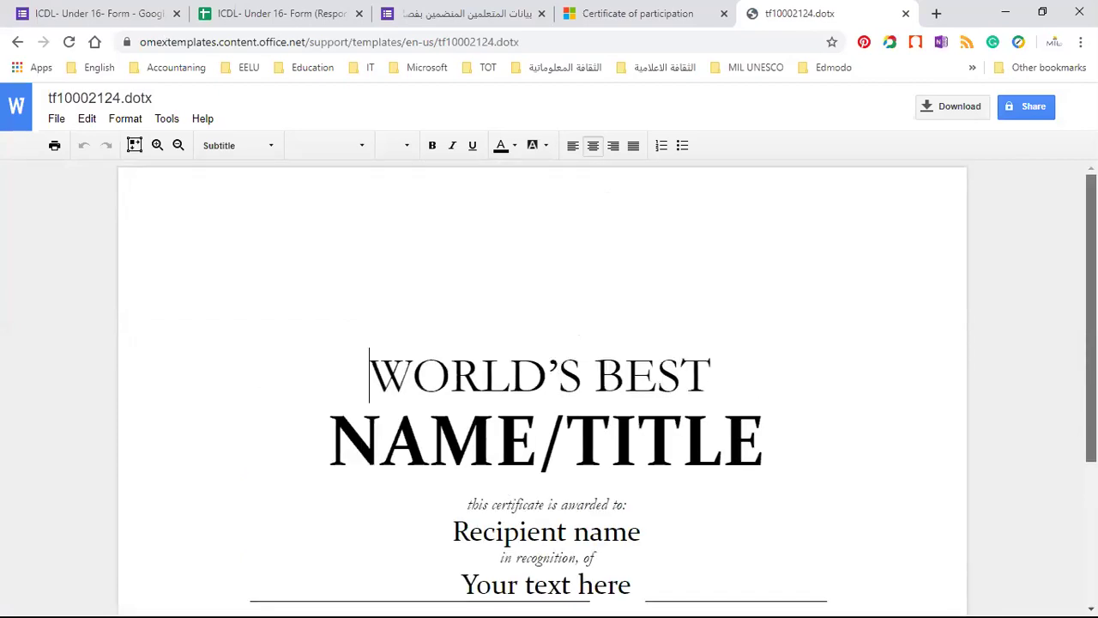
{"action": "scroll", "coordinate": [1058, 363], "scroll_direction": "down", "scroll_amount": 3}
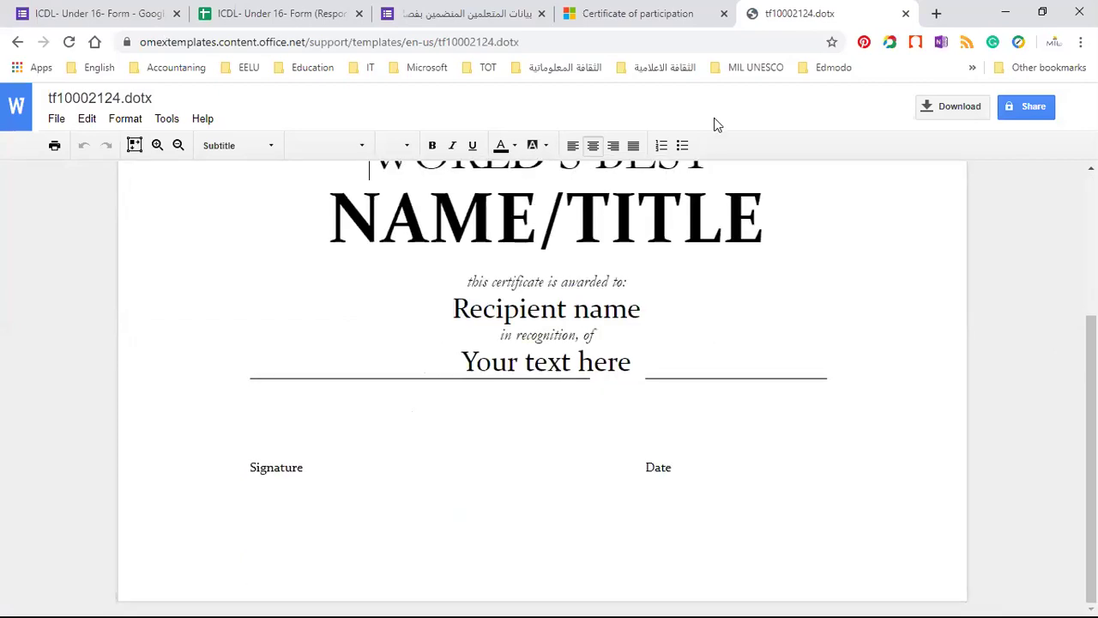
Return to the Certificate of participation page, download its template and look over the opened document
{"action": "left_click", "coordinate": [593, 12]}
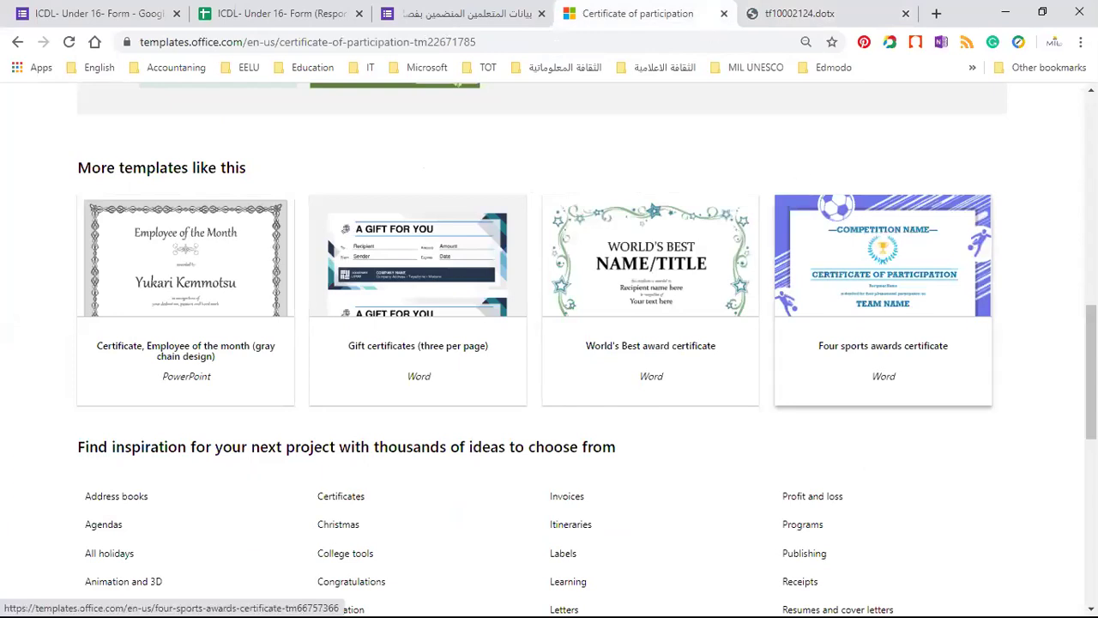
{"action": "scroll", "coordinate": [883, 343], "scroll_direction": "up", "scroll_amount": 3}
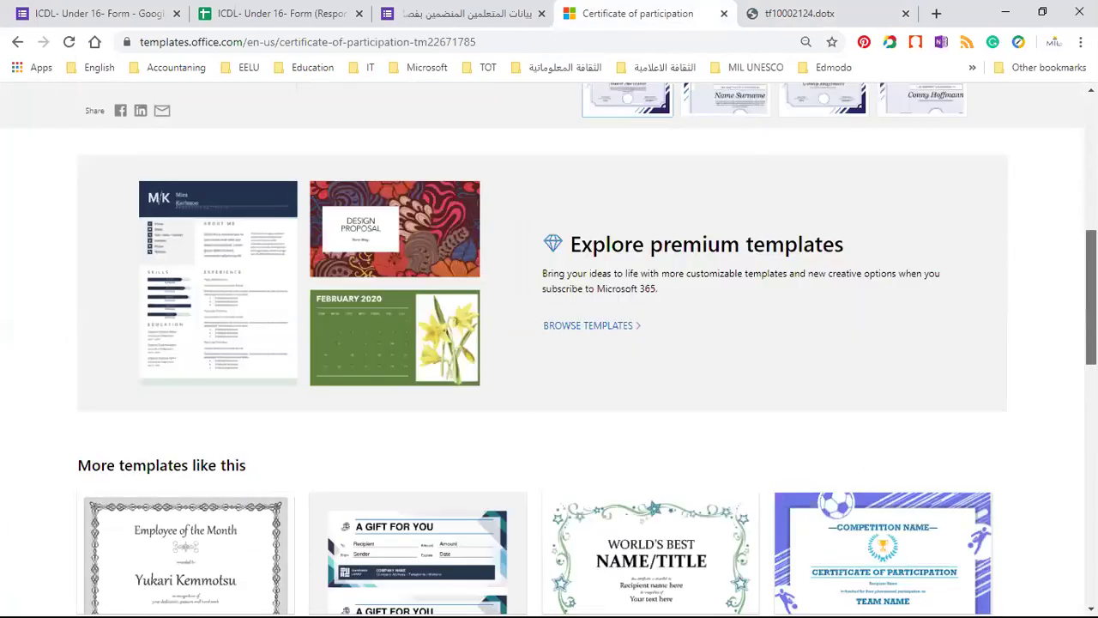
{"action": "scroll", "coordinate": [448, 311], "scroll_direction": "up", "scroll_amount": 5}
{"action": "left_click", "coordinate": [240, 368]}
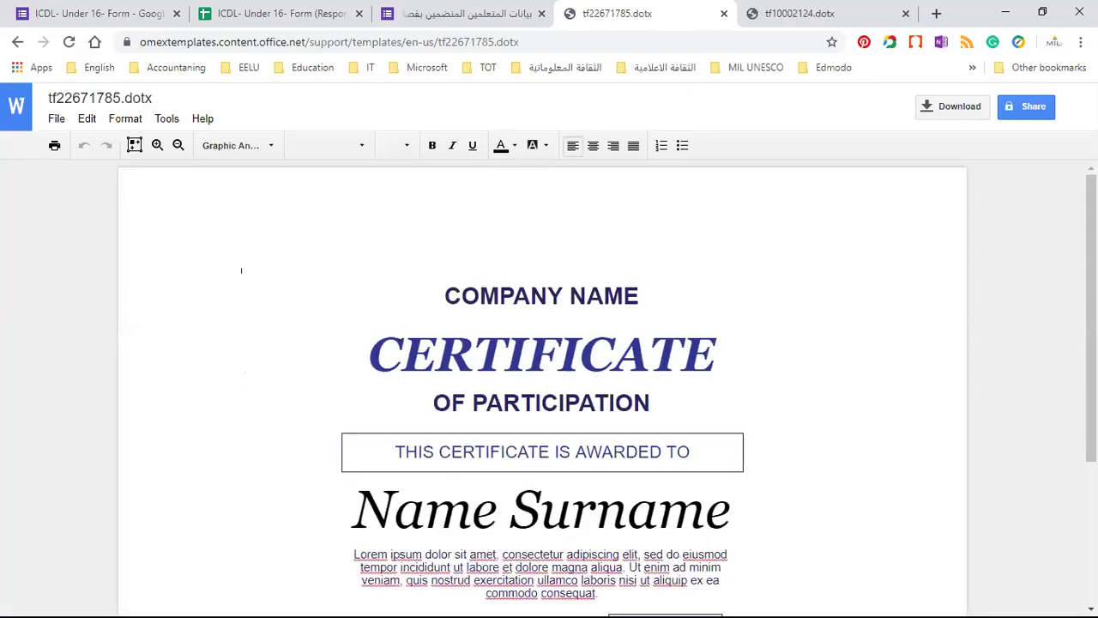
{"action": "scroll", "coordinate": [1063, 407], "scroll_direction": "down", "scroll_amount": 3}
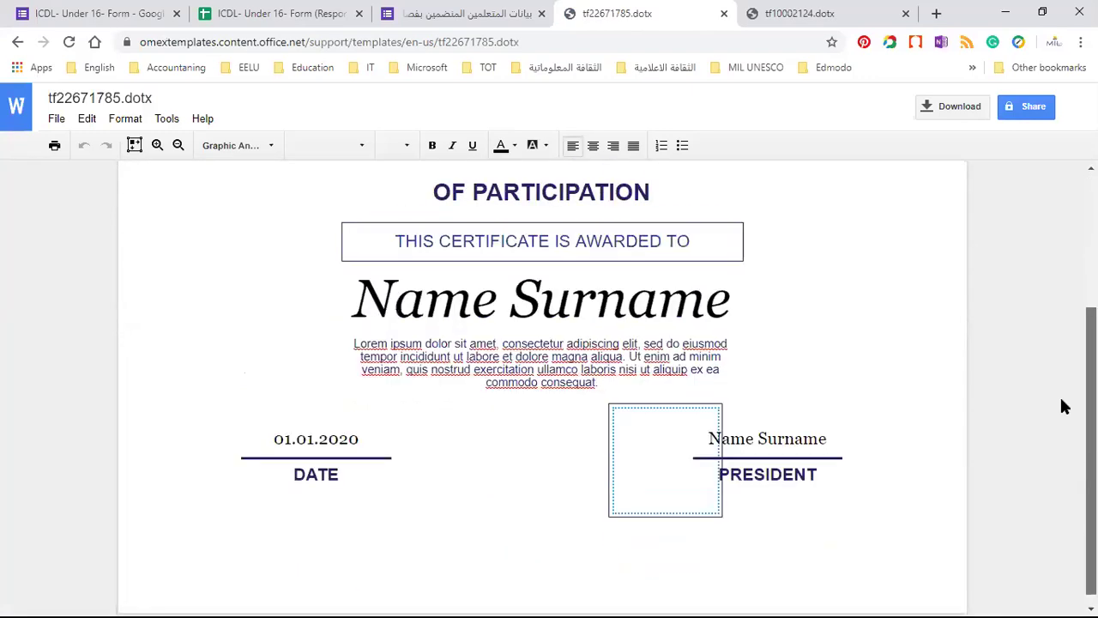
{"action": "scroll", "coordinate": [1064, 406], "scroll_direction": "up", "scroll_amount": 2}
{"action": "scroll", "coordinate": [241, 212], "scroll_direction": "up", "scroll_amount": 1}
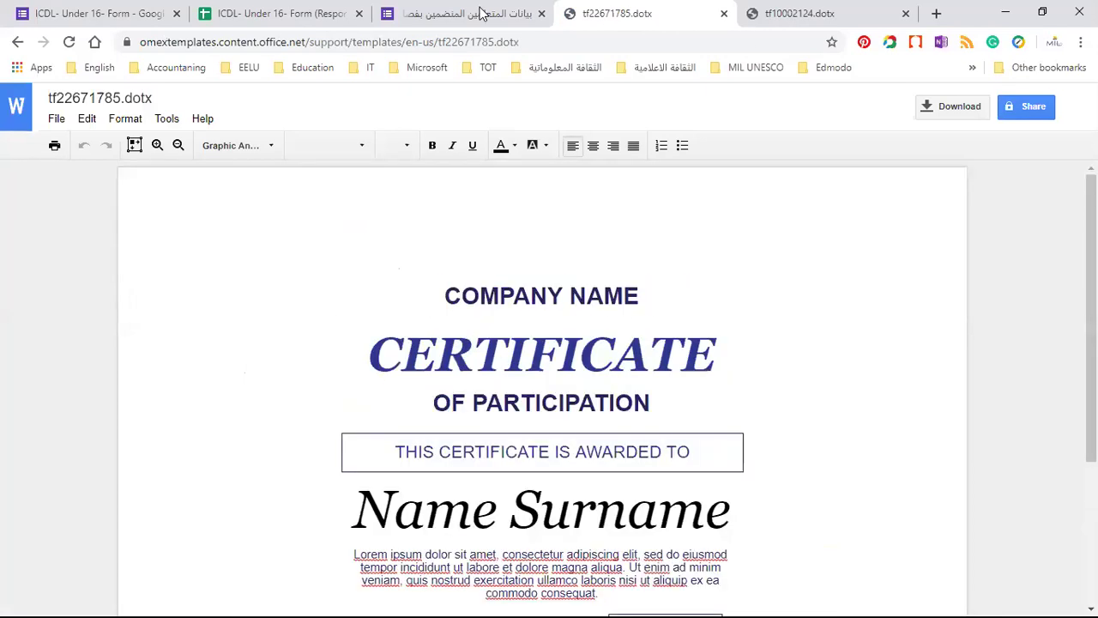
Go back from the tf22671785.dotx document to the Certificate of participation page and open the template for editing in the browser
{"action": "left_click", "coordinate": [832, 14]}
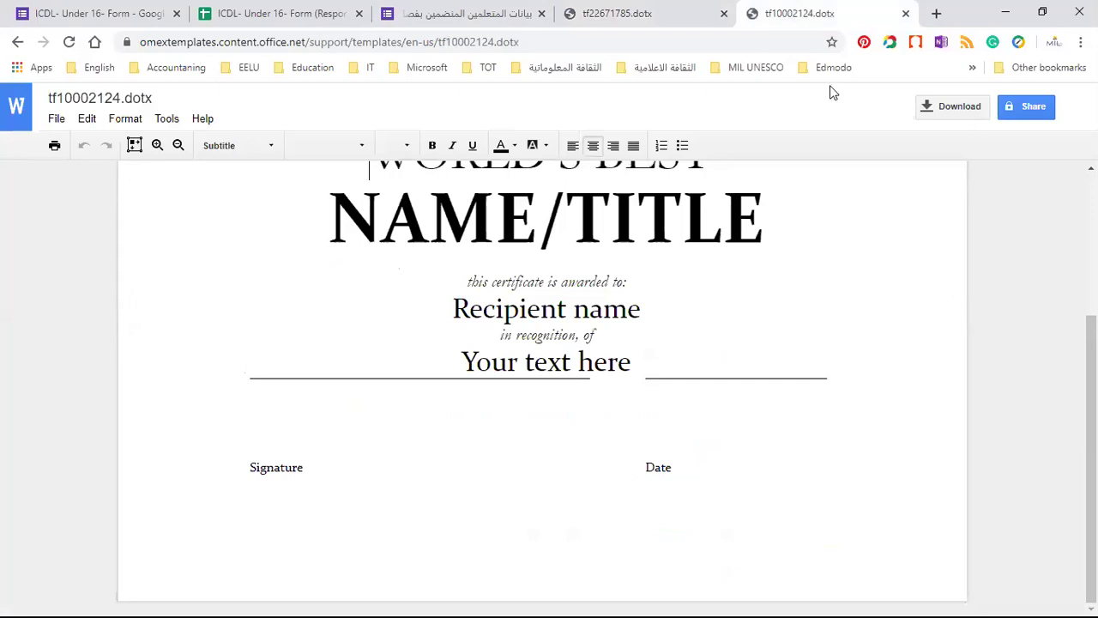
{"action": "left_click", "coordinate": [636, 22]}
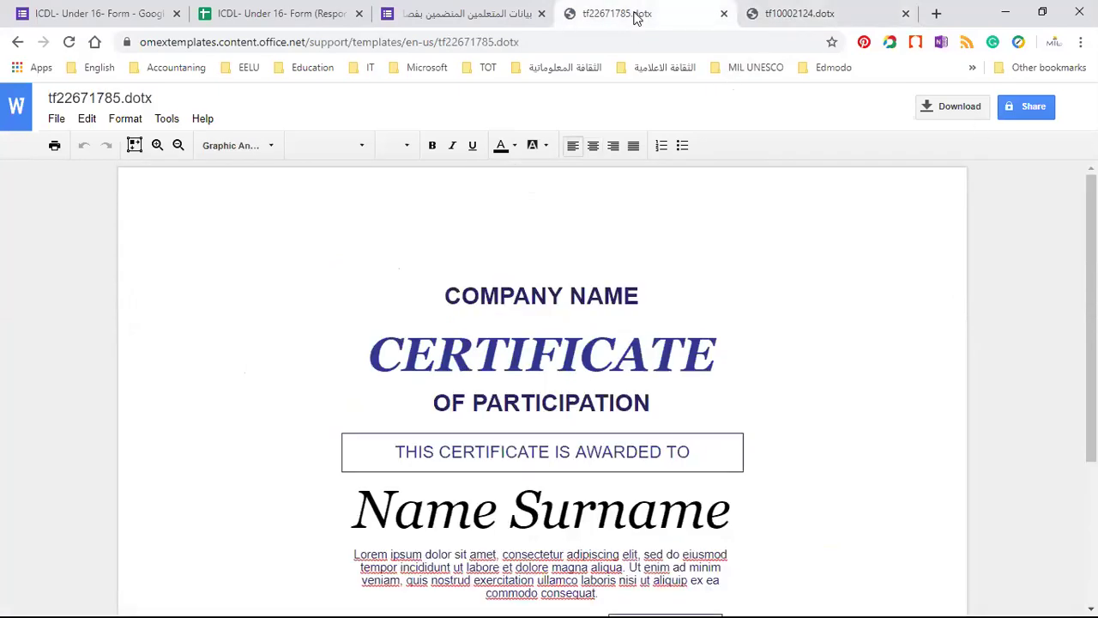
{"action": "left_click", "coordinate": [16, 42]}
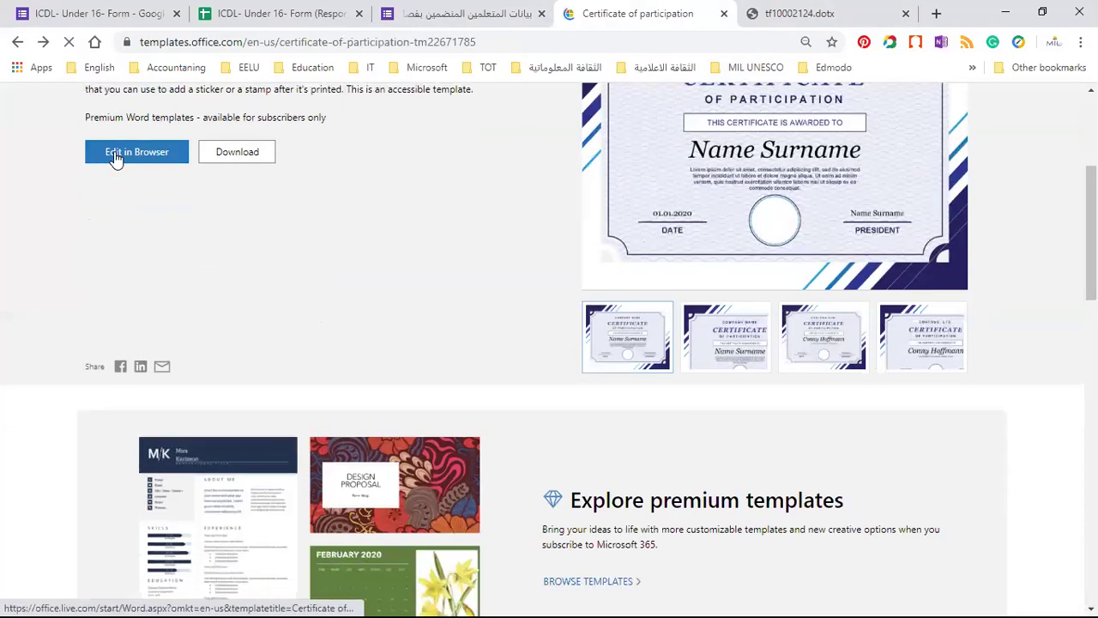
{"action": "left_click", "coordinate": [114, 154]}
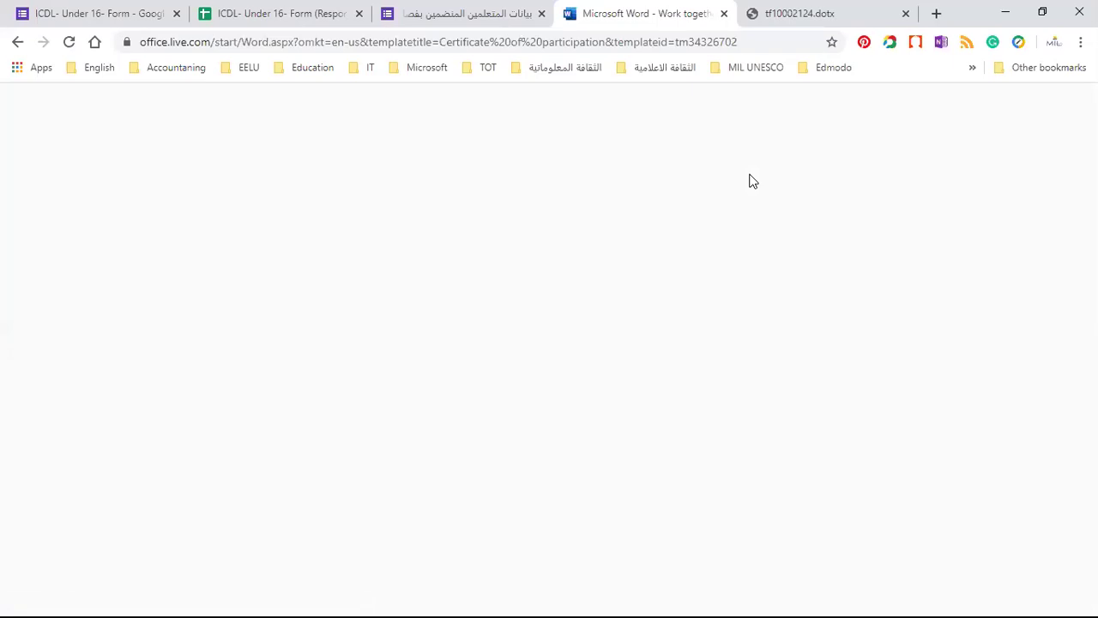
Recheck the World's Best document and start entering the account name on the Microsoft sign-in page
{"action": "left_click", "coordinate": [811, 17]}
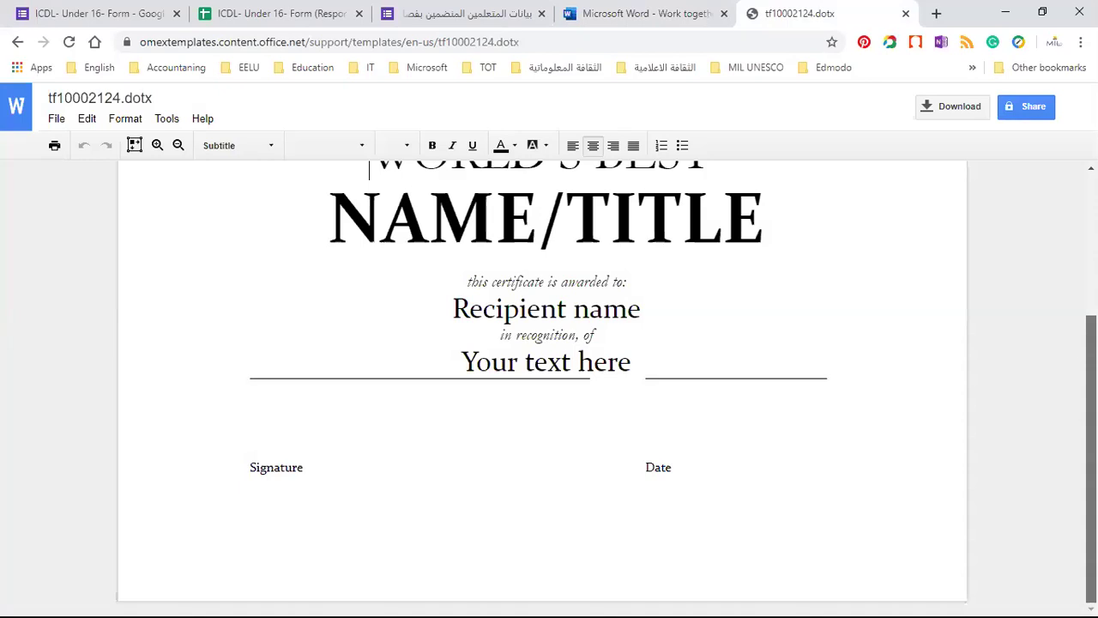
{"action": "scroll", "coordinate": [542, 386], "scroll_direction": "up", "scroll_amount": 3}
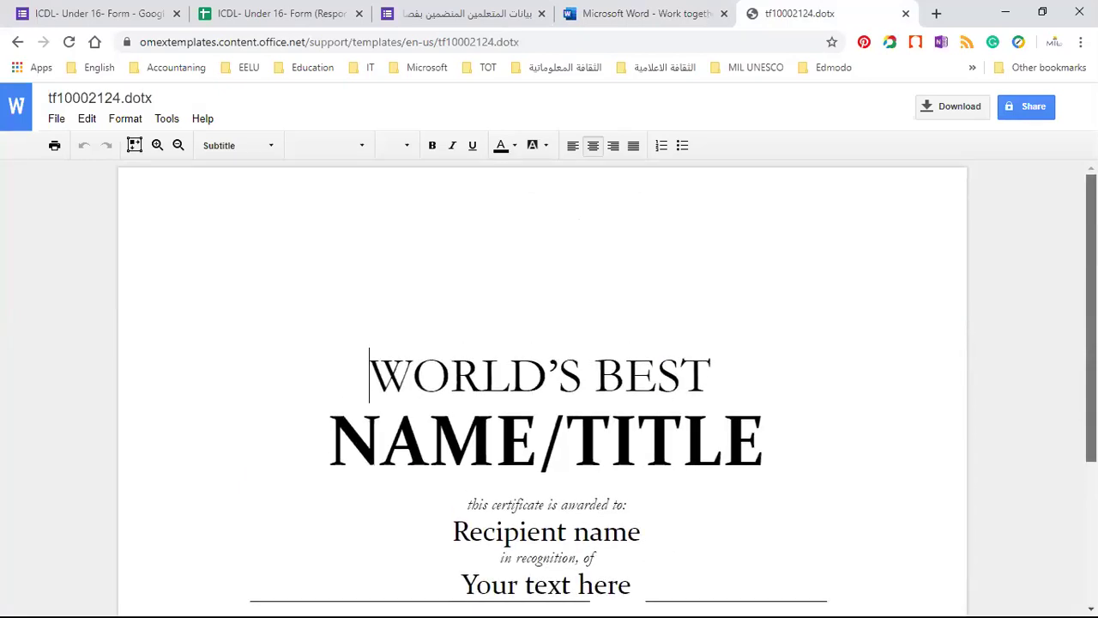
{"action": "left_click", "coordinate": [643, 16]}
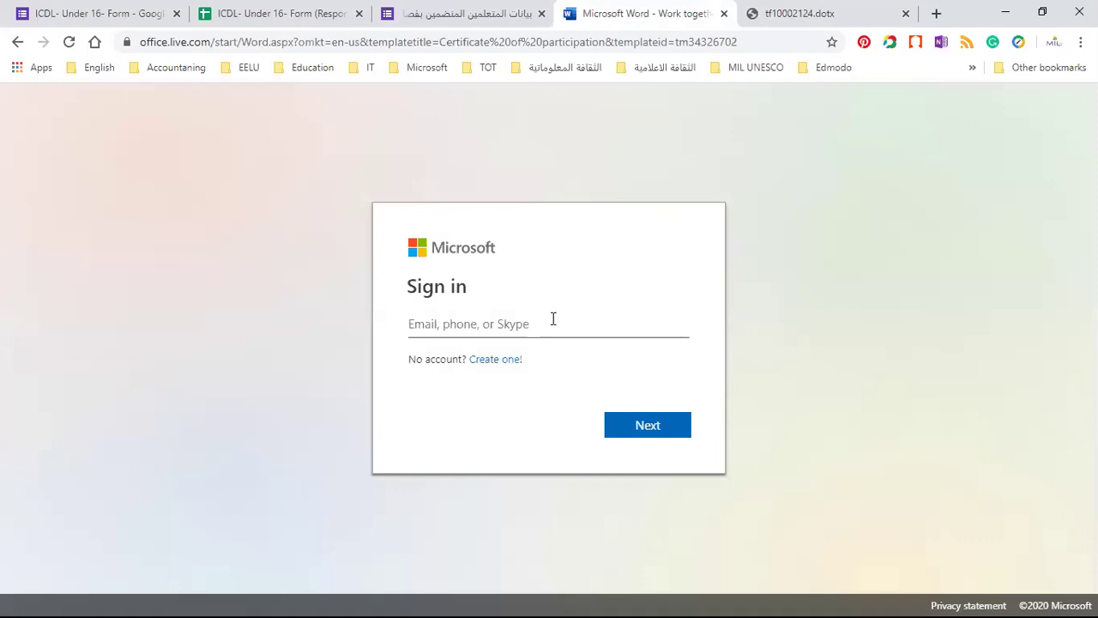
{"action": "type", "text": "z"}
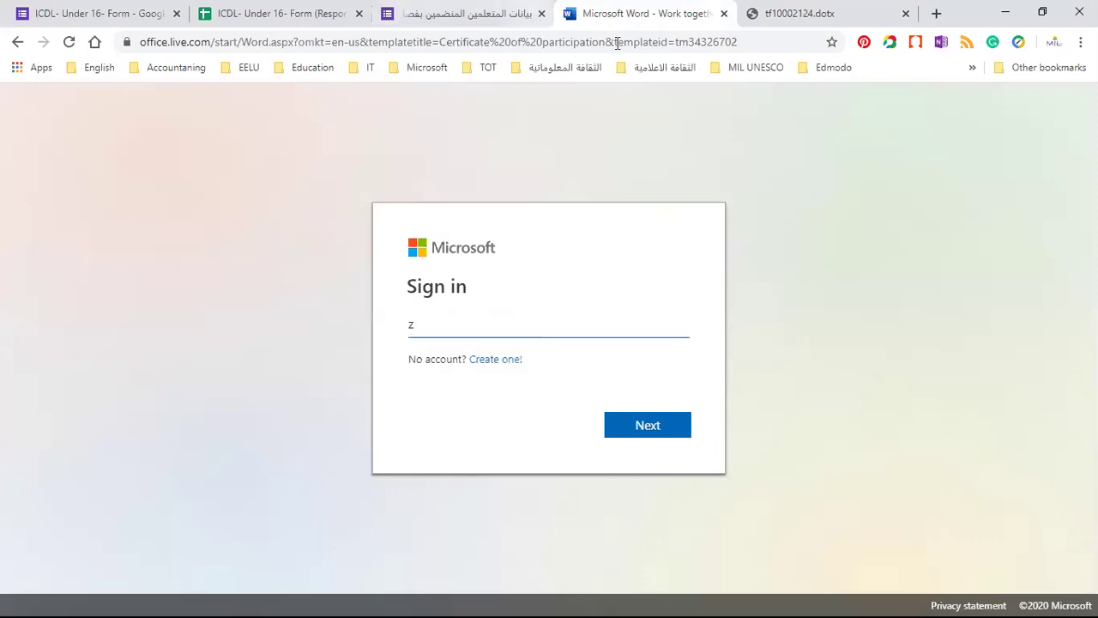
Request sign-in to Outlook through the saved mail bookmark and switch to Word's Diploma certificate template preview
{"action": "left_click", "coordinate": [411, 69]}
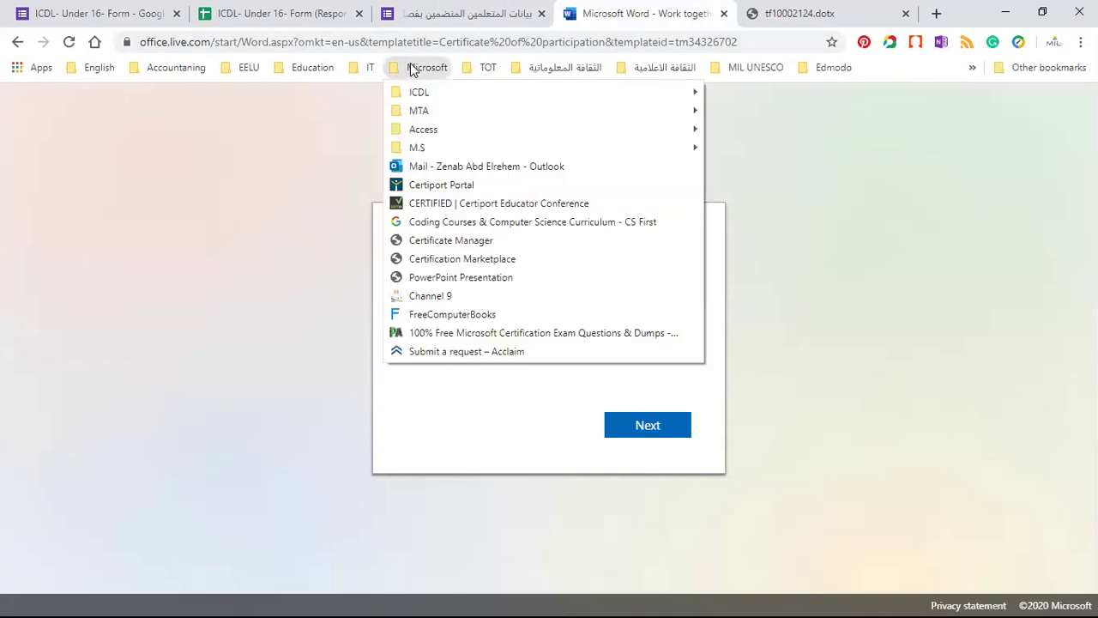
{"action": "left_click", "coordinate": [474, 167]}
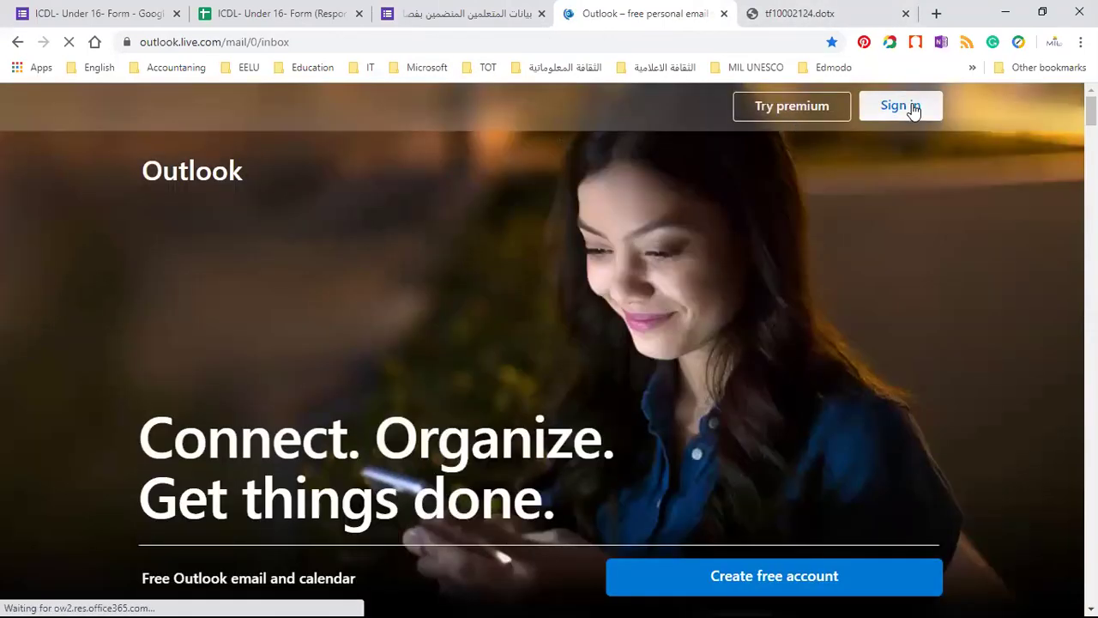
{"action": "left_click", "coordinate": [913, 111]}
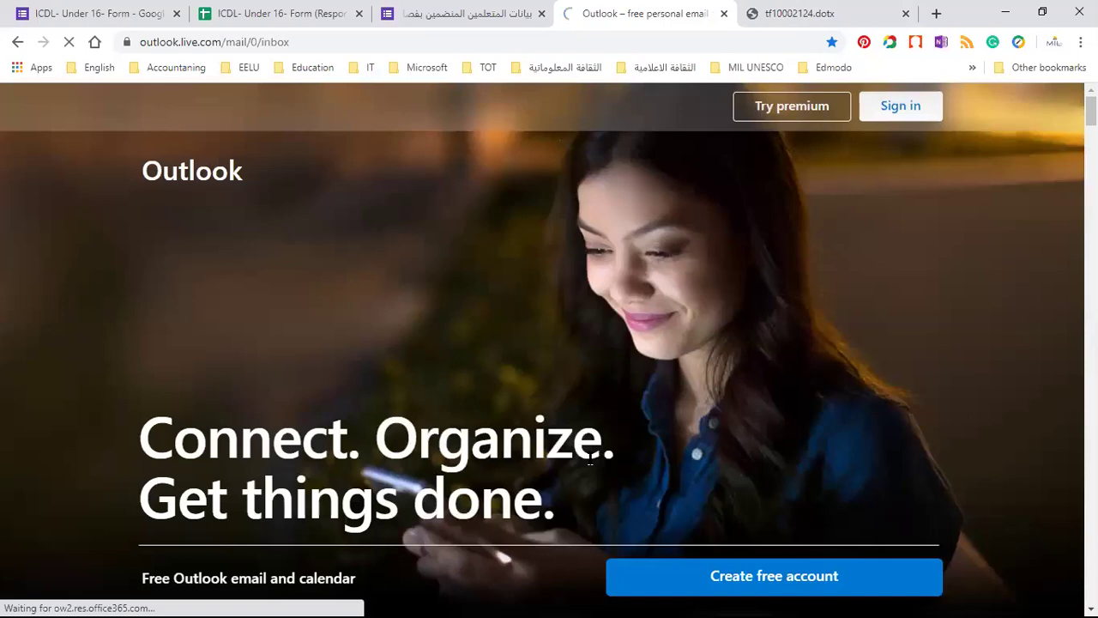
{"action": "key", "text": "alt+Tab"}
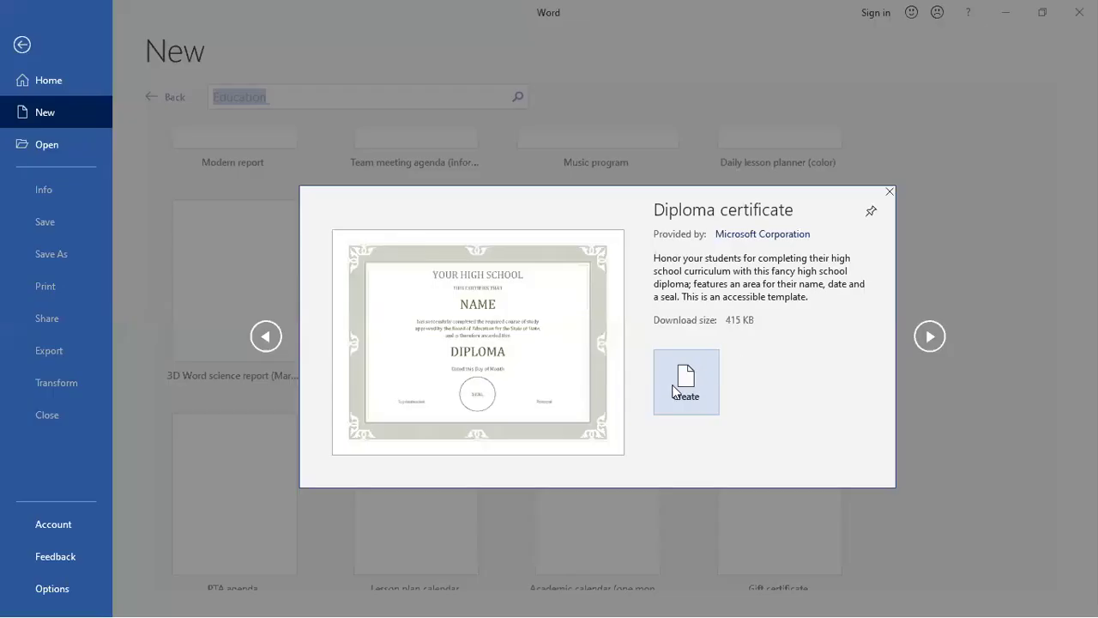
Create a document from the Diploma certificate template and replace the YOUR HIGH SCHOOL heading with VICTORY COLLEGE
{"action": "left_click", "coordinate": [674, 392]}
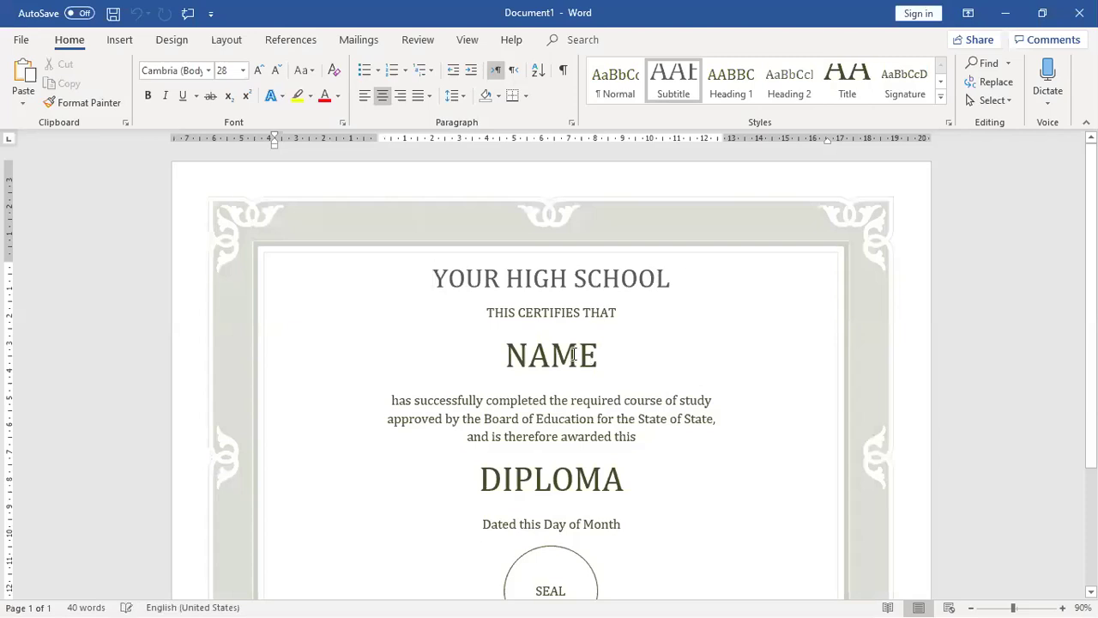
{"action": "triple_click", "coordinate": [559, 276]}
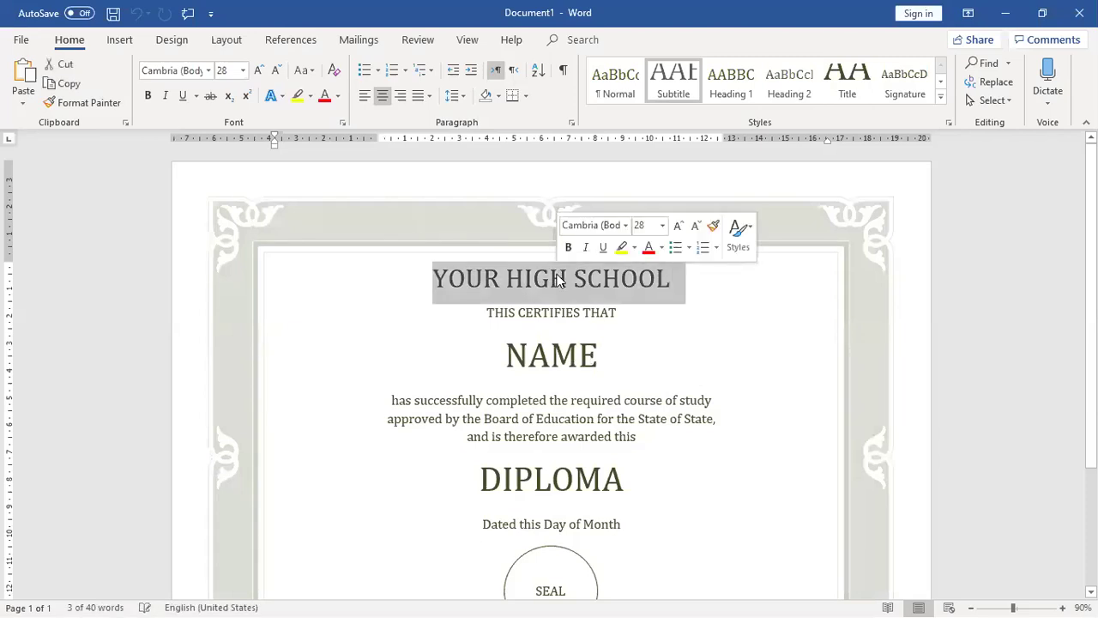
{"action": "type", "text": "VICTORY"}
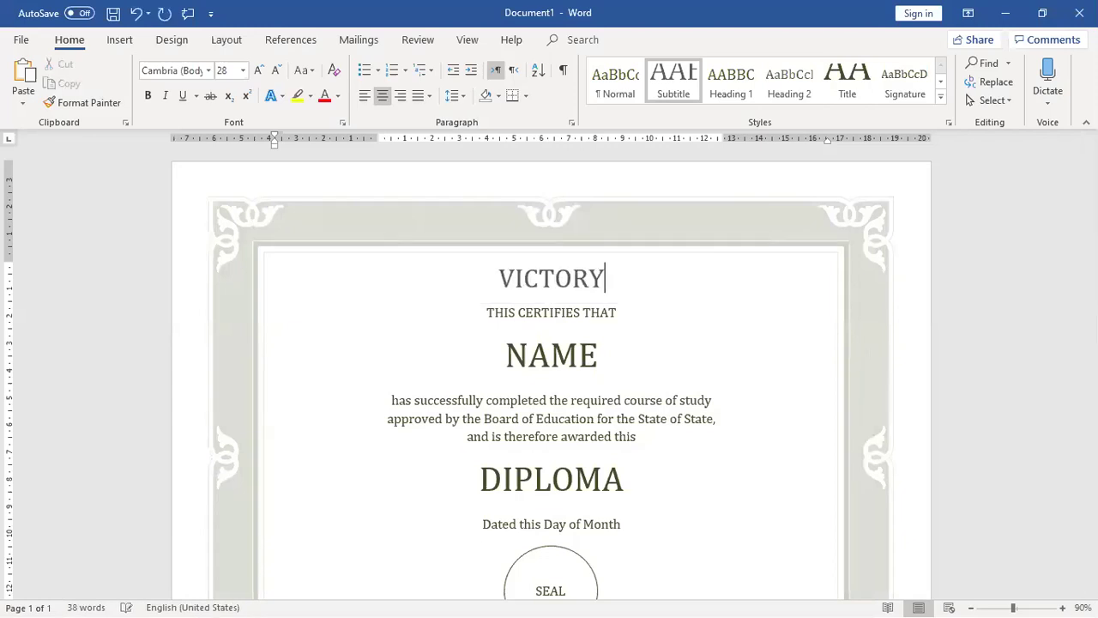
{"action": "type", "text": " C"}
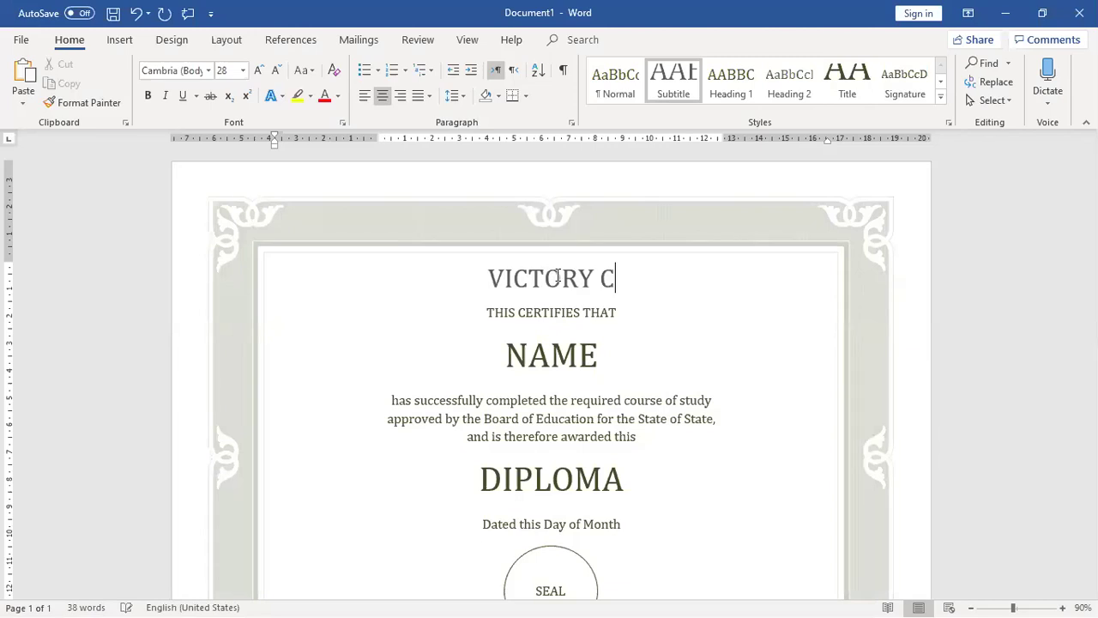
{"action": "type", "text": "OLLEGE"}
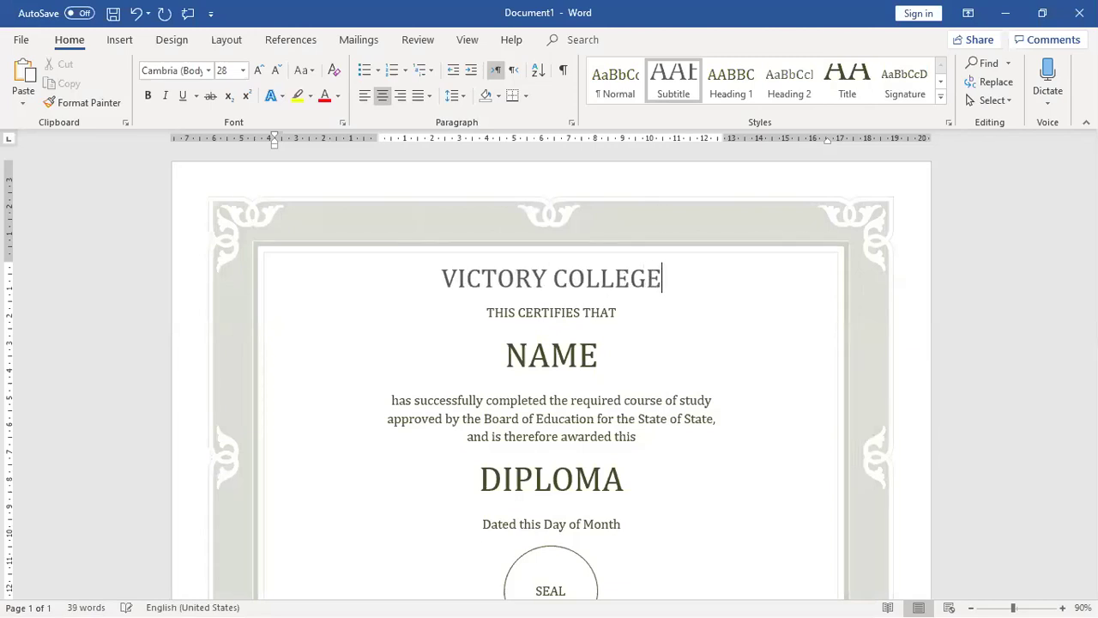
Remove the NAME placeholder text below THIS CERTIFIES THAT
{"action": "double_click", "coordinate": [572, 346]}
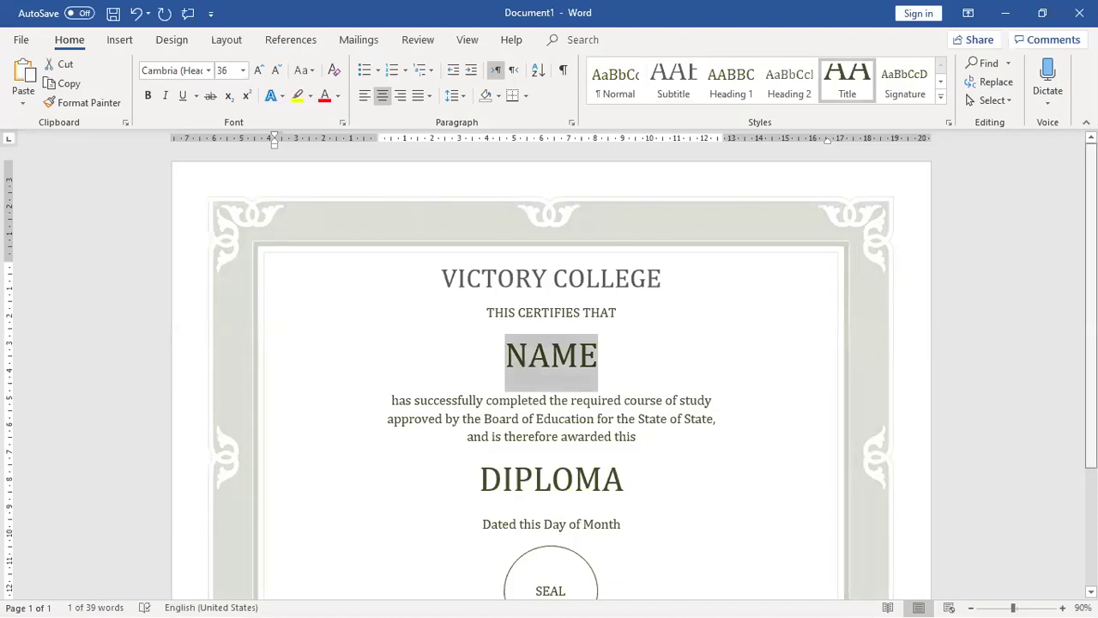
{"action": "scroll", "coordinate": [551, 372], "scroll_direction": "down", "scroll_amount": 1}
{"action": "scroll", "coordinate": [551, 372], "scroll_direction": "down", "scroll_amount": 3}
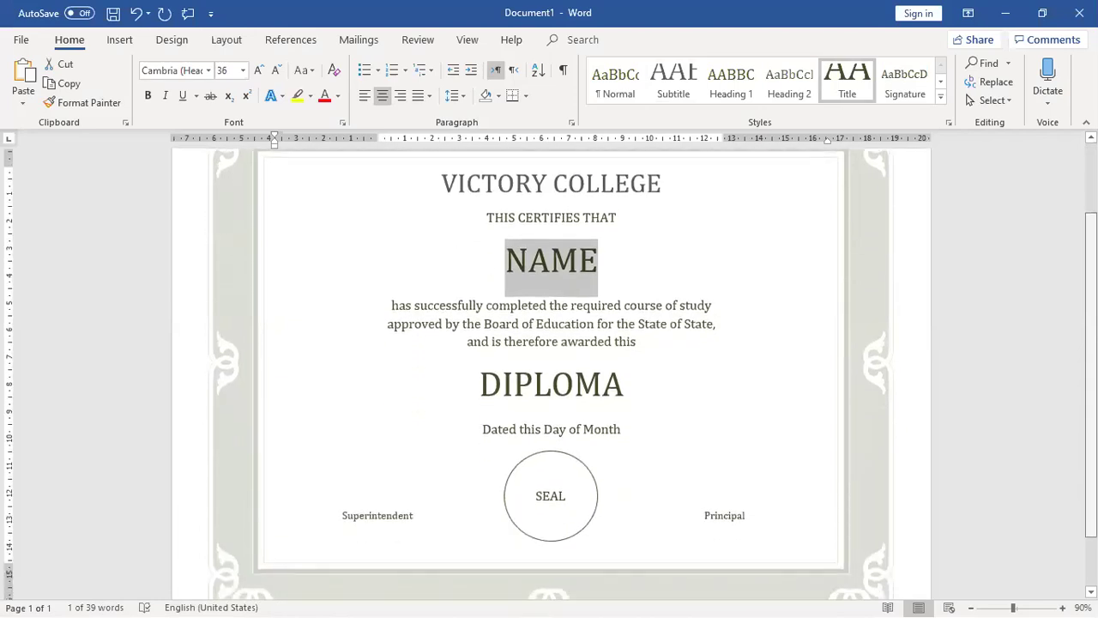
{"action": "scroll", "coordinate": [550, 372], "scroll_direction": "up", "scroll_amount": 1}
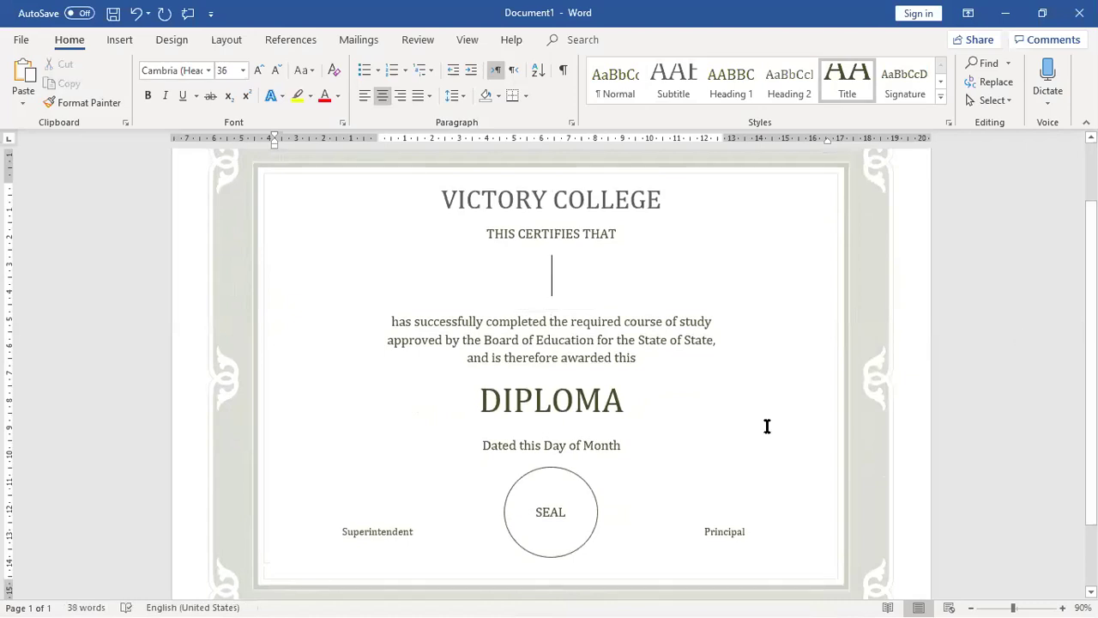
Delete the SEAL text inside the circle at the foot of the certificate
{"action": "double_click", "coordinate": [553, 518]}
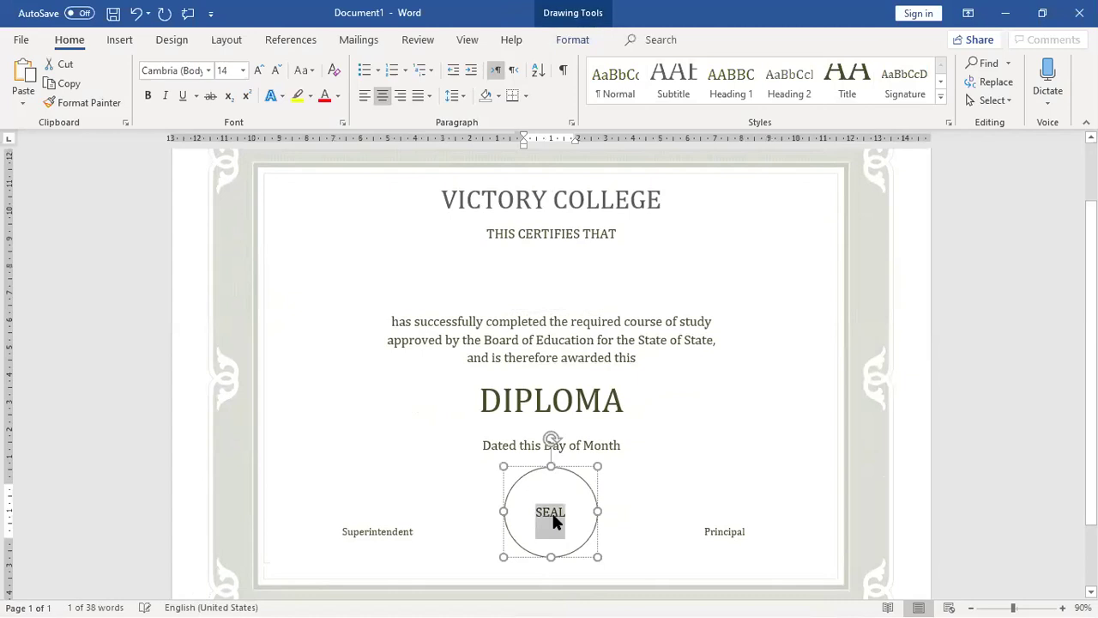
{"action": "key", "text": "Delete"}
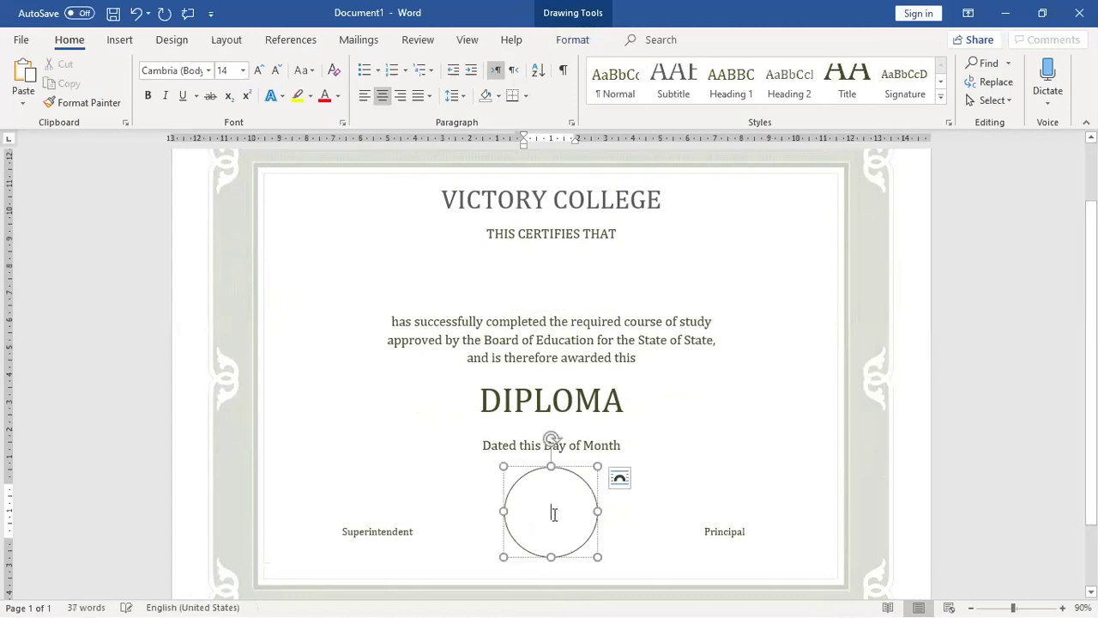
{"action": "right_click", "coordinate": [553, 515]}
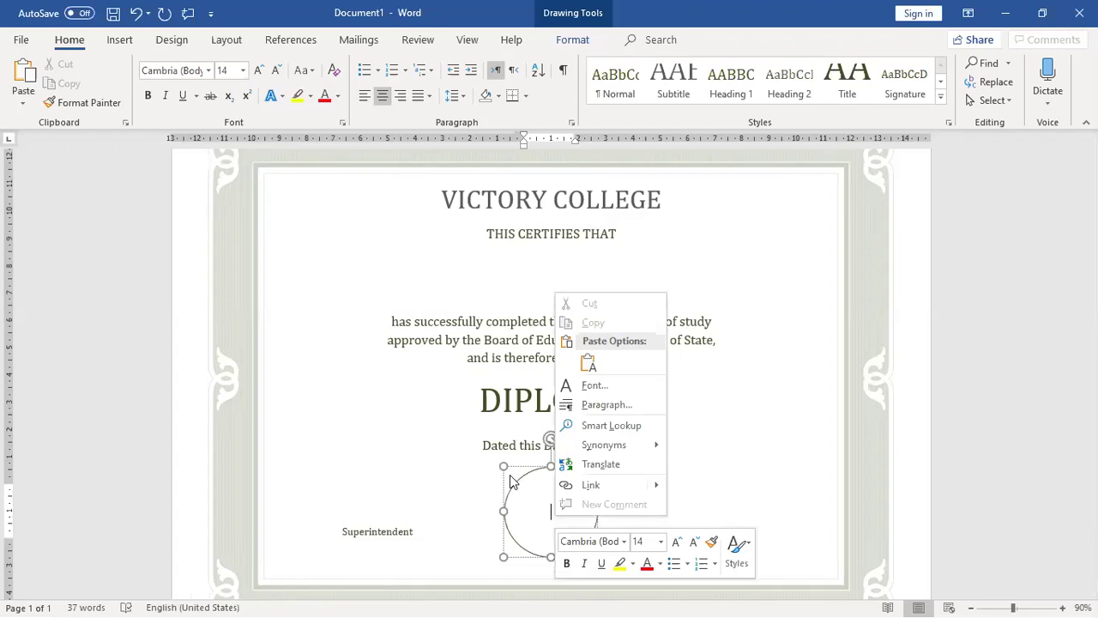
{"action": "key", "text": "Escape"}
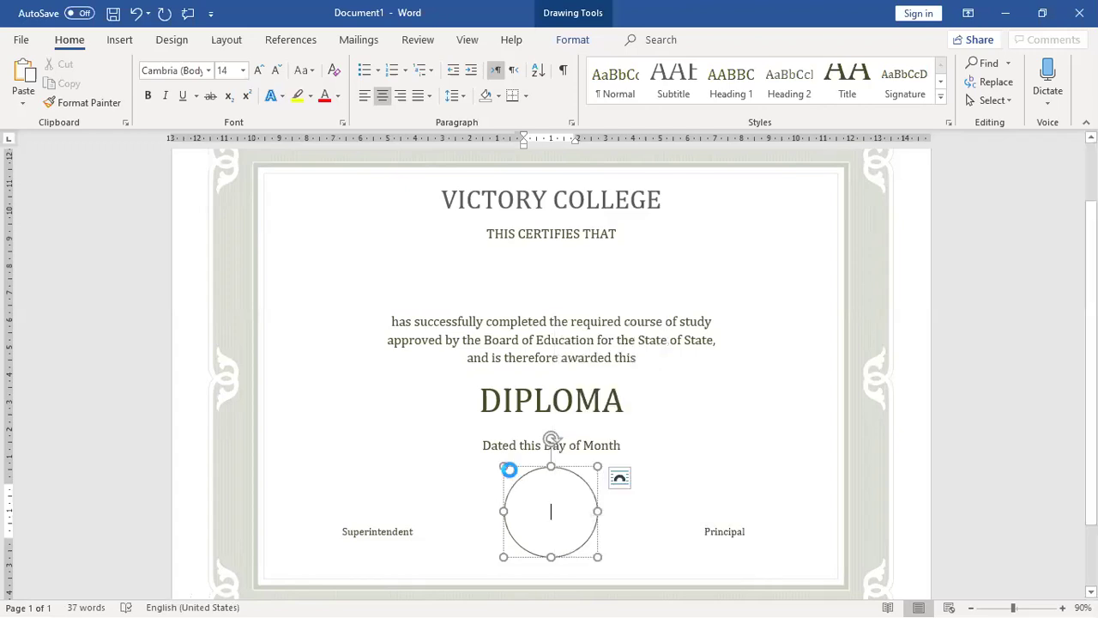
Fill the seal circle with the picture vc from New Volume (D:) using the shape's picture fill
{"action": "right_click", "coordinate": [582, 470]}
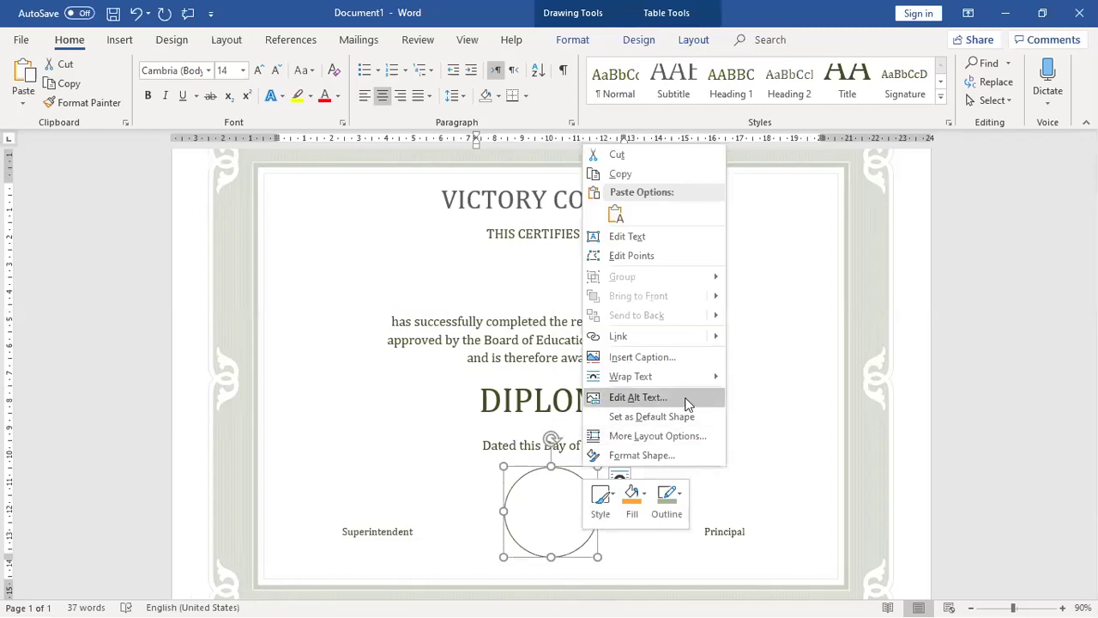
{"action": "left_click", "coordinate": [654, 456]}
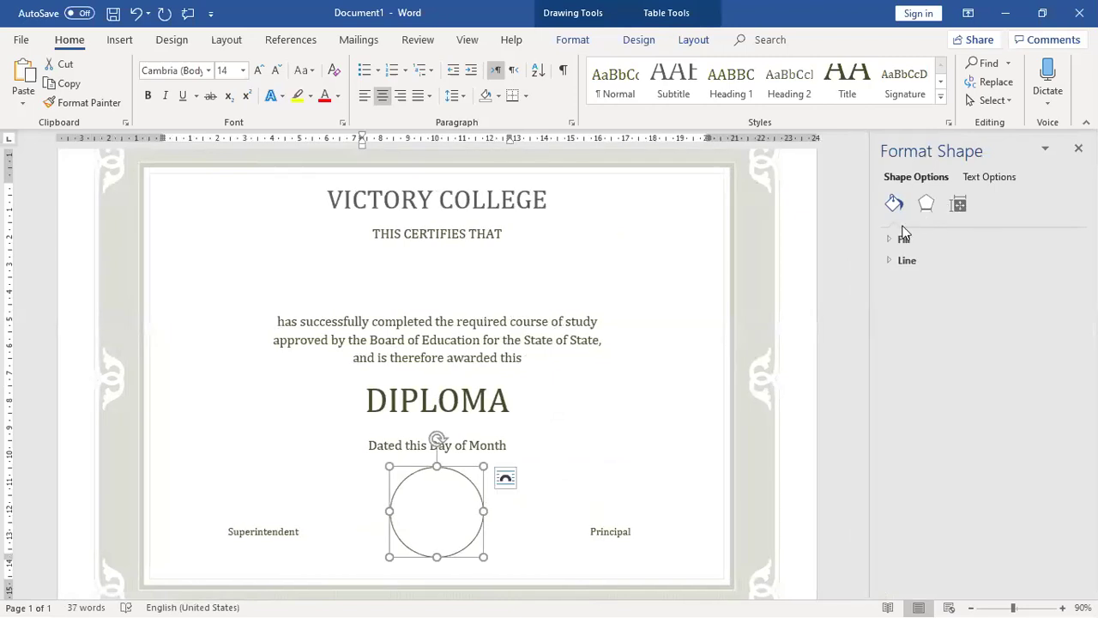
{"action": "left_click", "coordinate": [900, 244]}
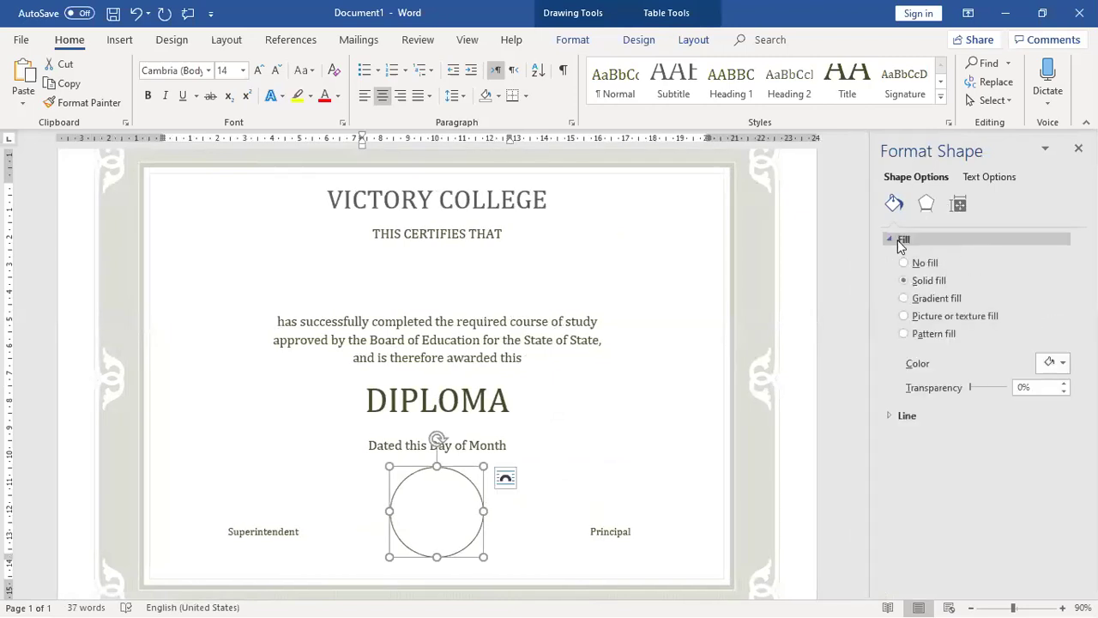
{"action": "left_click", "coordinate": [903, 315]}
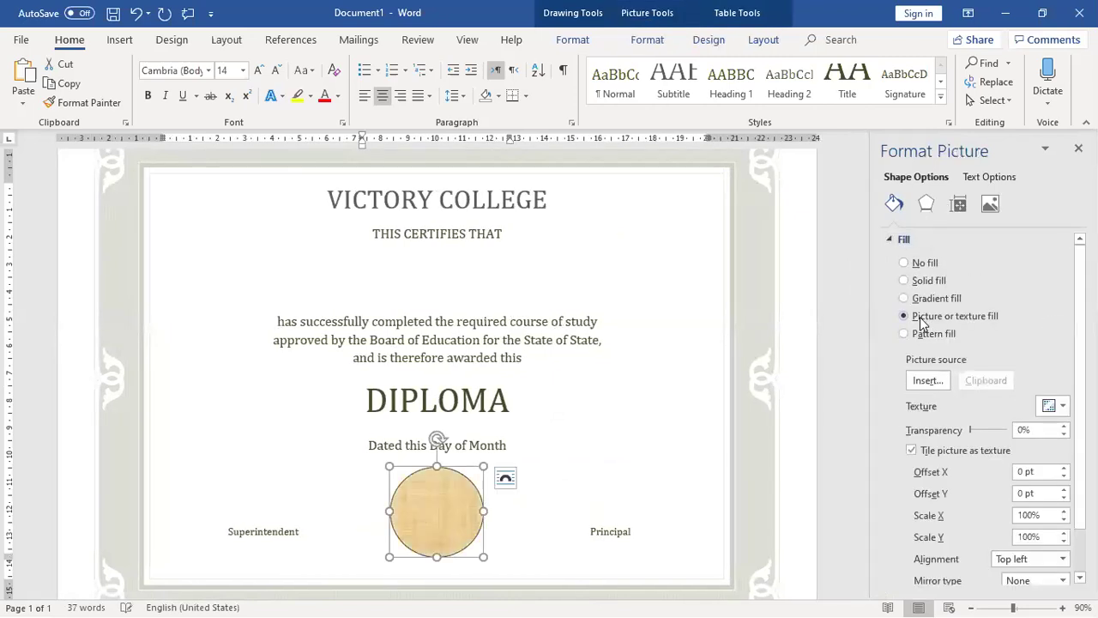
{"action": "left_click", "coordinate": [929, 383]}
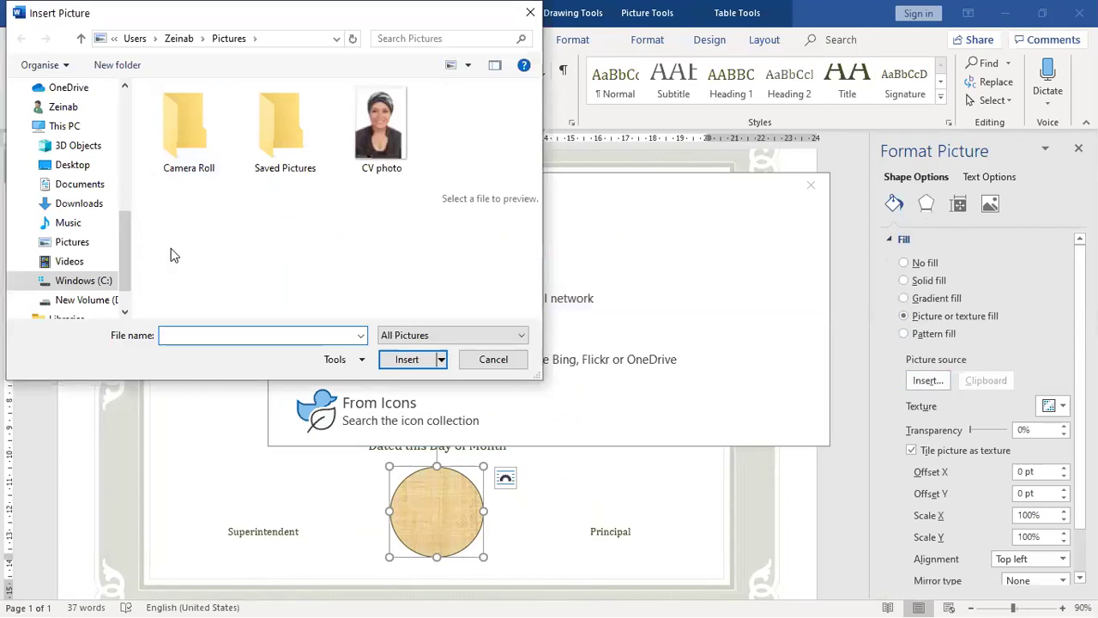
{"action": "left_click", "coordinate": [100, 302]}
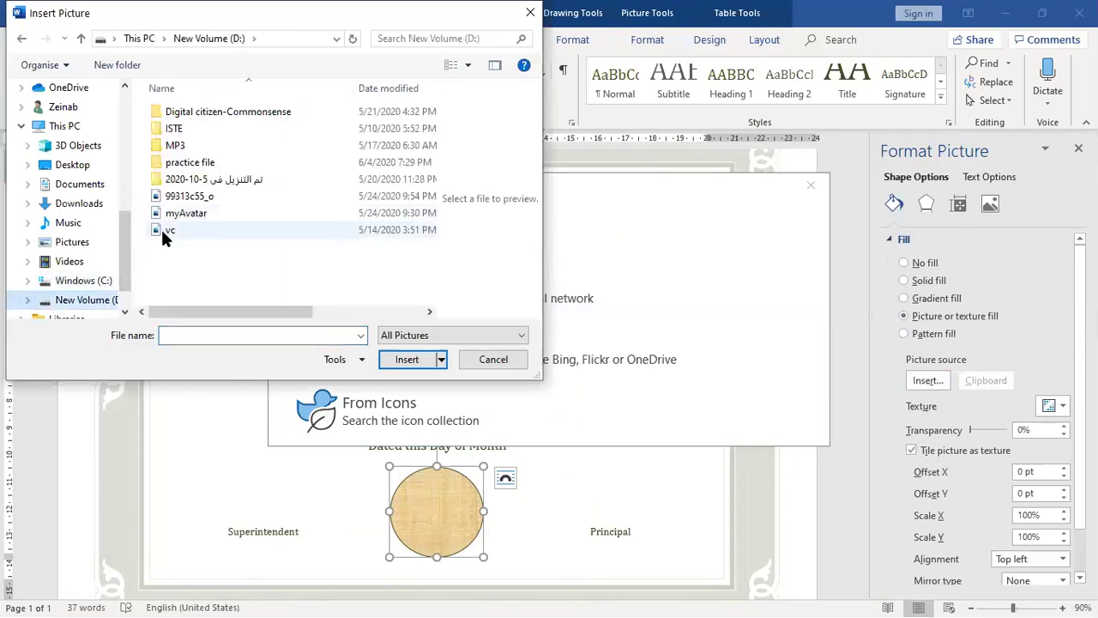
{"action": "left_click", "coordinate": [165, 231]}
{"action": "left_click", "coordinate": [410, 359]}
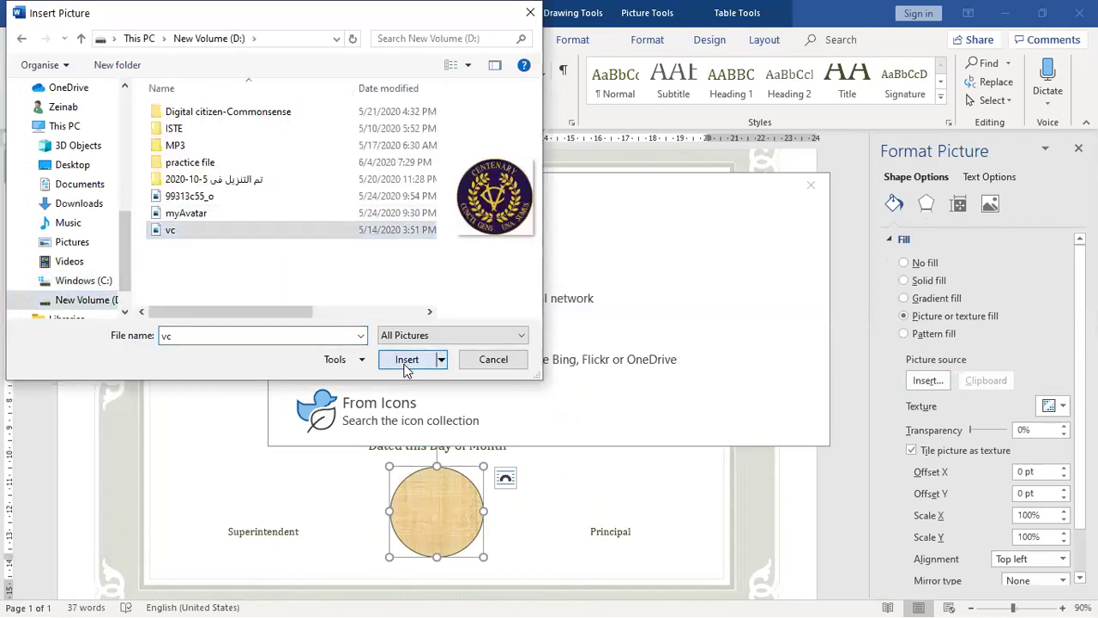
Undo the seal circle's picture fill and the deletion of its SEAL text
{"action": "triple_click", "coordinate": [664, 234]}
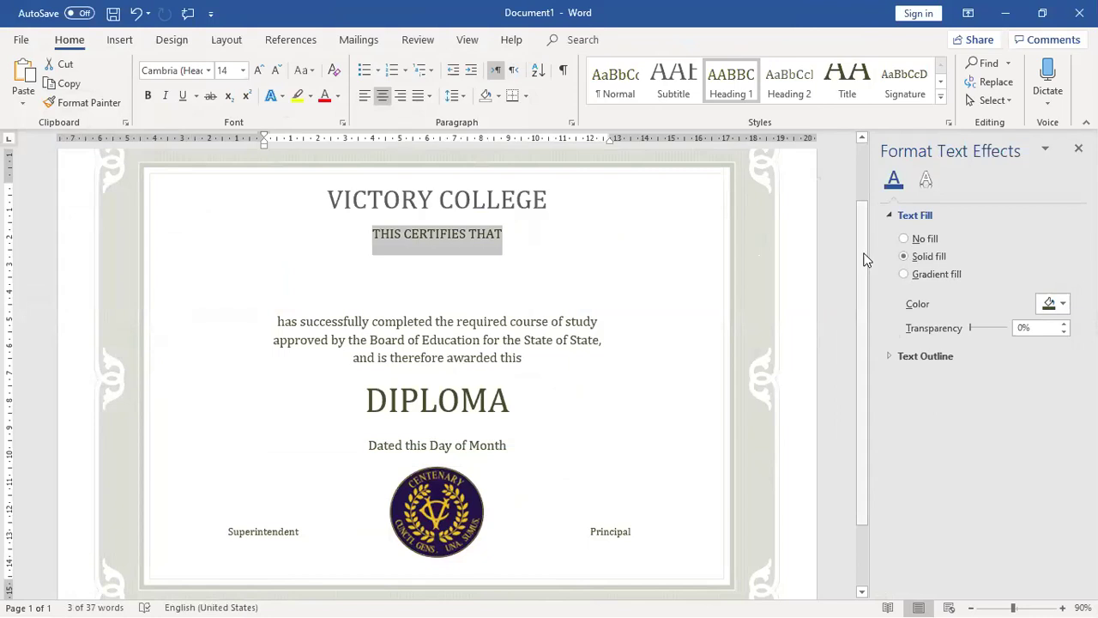
{"action": "left_click_drag", "start_coordinate": [865, 259], "coordinate": [860, 174]}
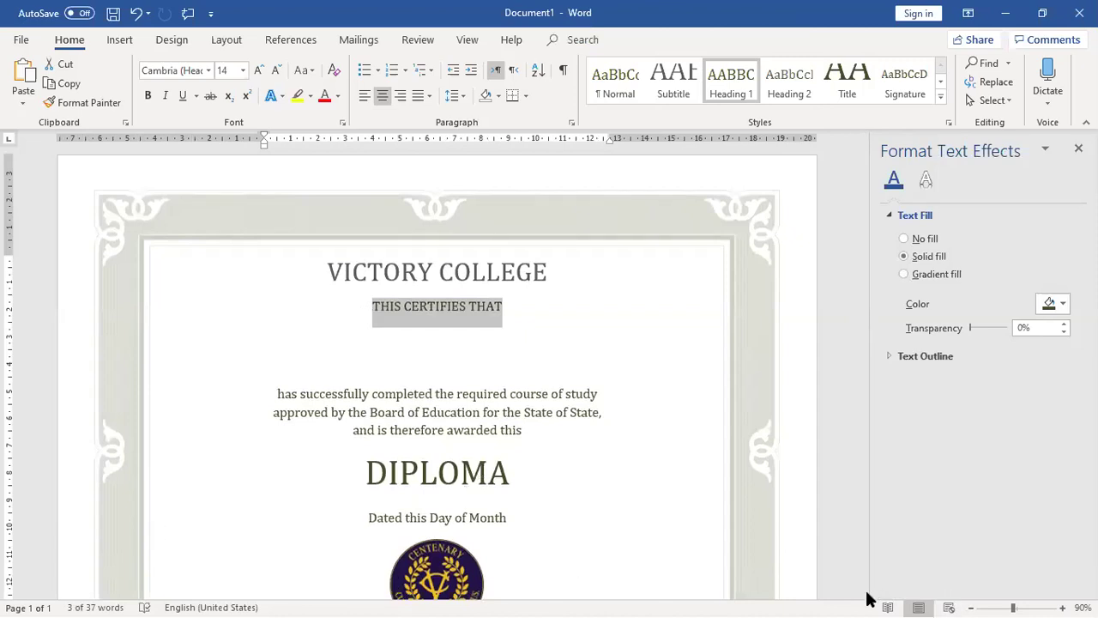
{"action": "left_click_drag", "start_coordinate": [862, 594], "coordinate": [862, 596]}
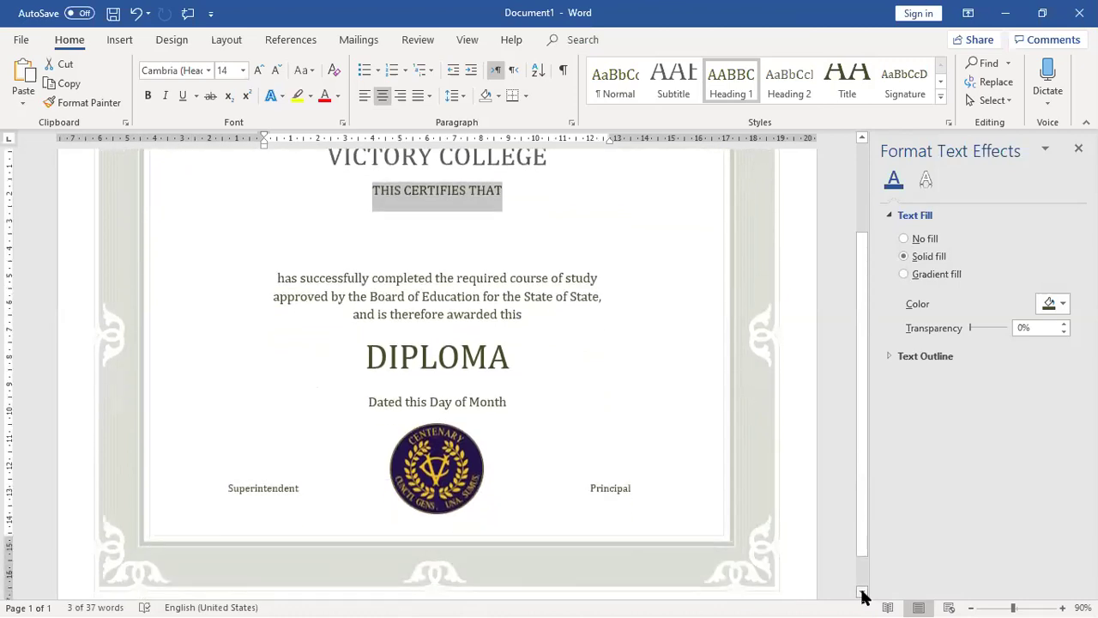
{"action": "left_click", "coordinate": [456, 462]}
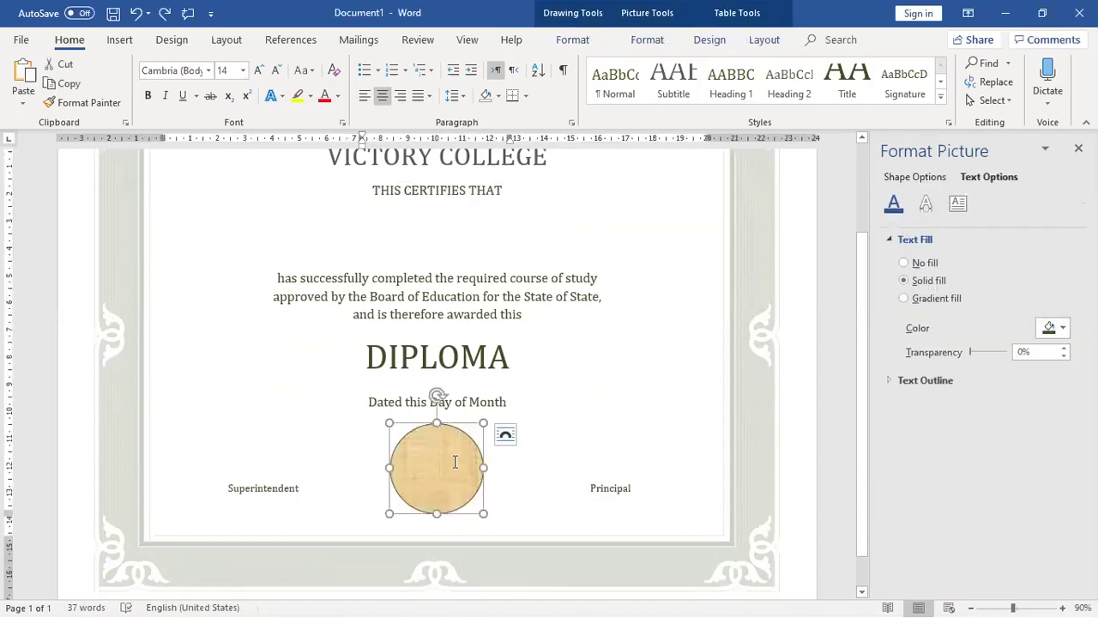
{"action": "key", "text": "Delete"}
{"action": "key", "text": "ctrl+z"}
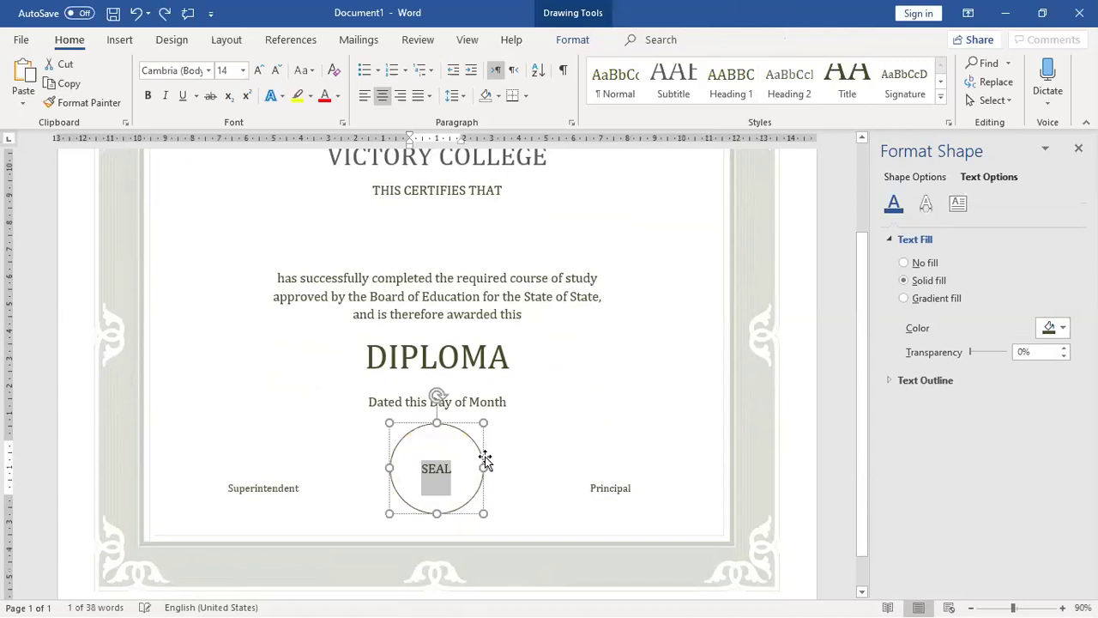
{"action": "double_click", "coordinate": [608, 385]}
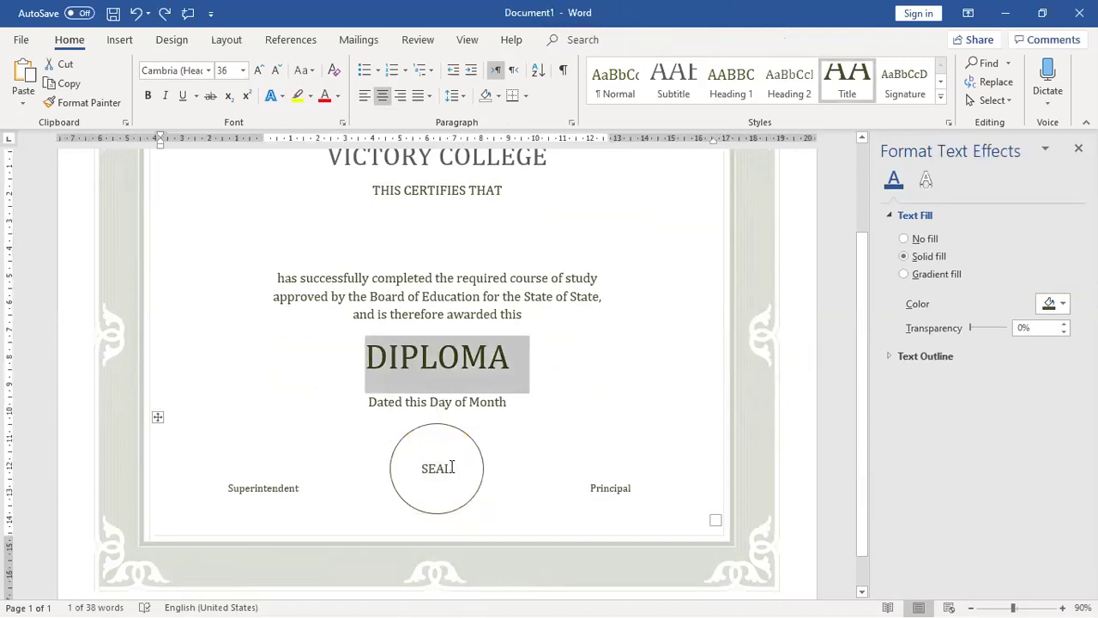
{"action": "left_click", "coordinate": [454, 441]}
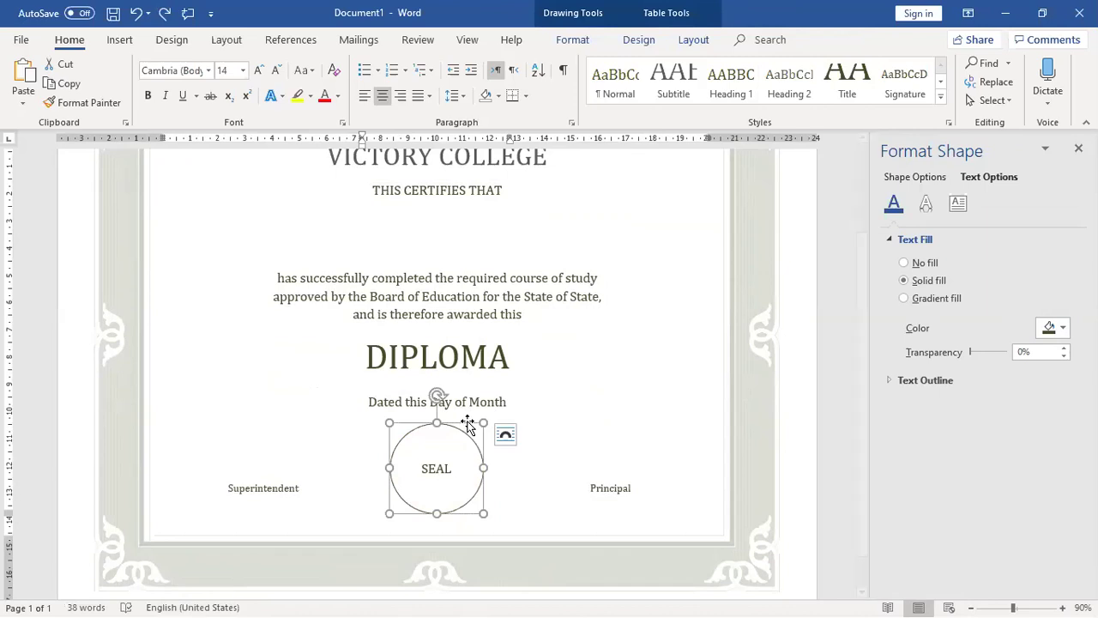
{"action": "right_click", "coordinate": [467, 422]}
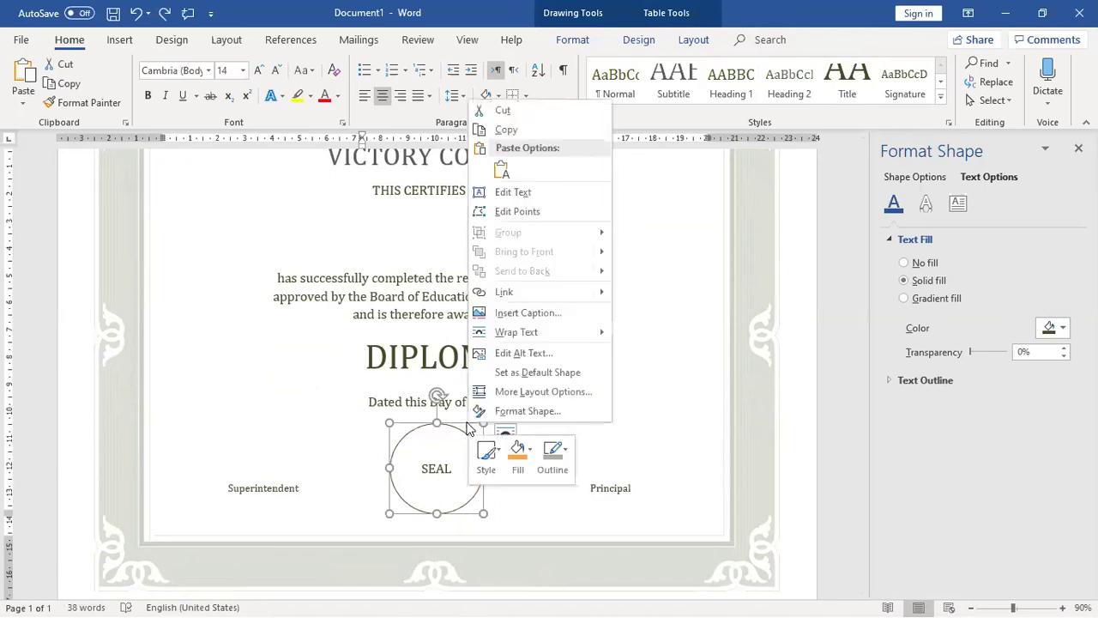
{"action": "left_click", "coordinate": [450, 461]}
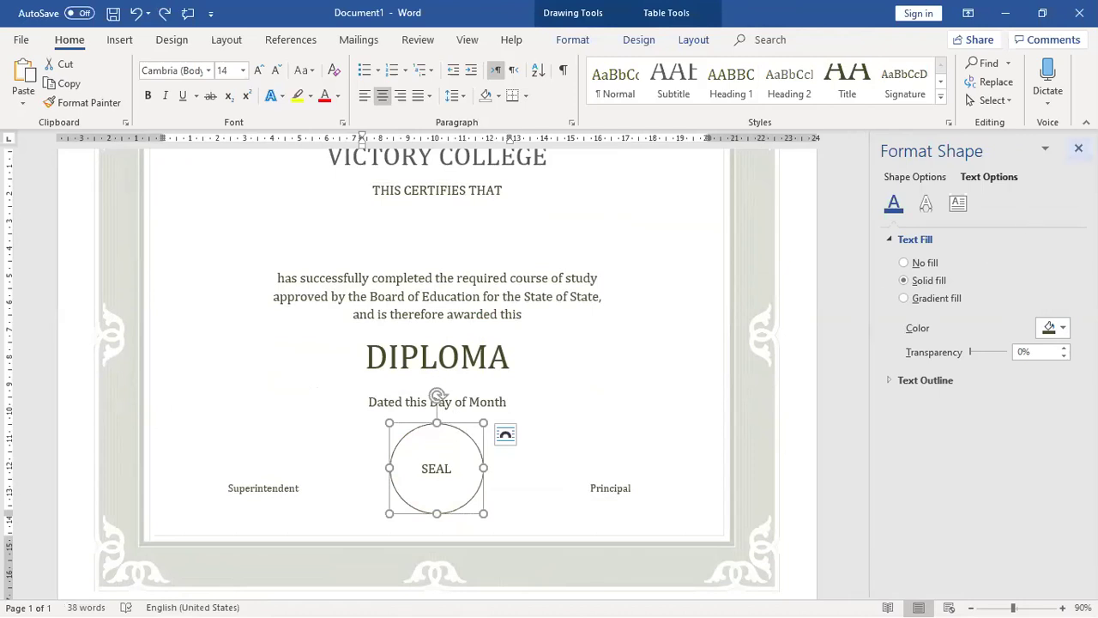
{"action": "left_click", "coordinate": [1078, 147]}
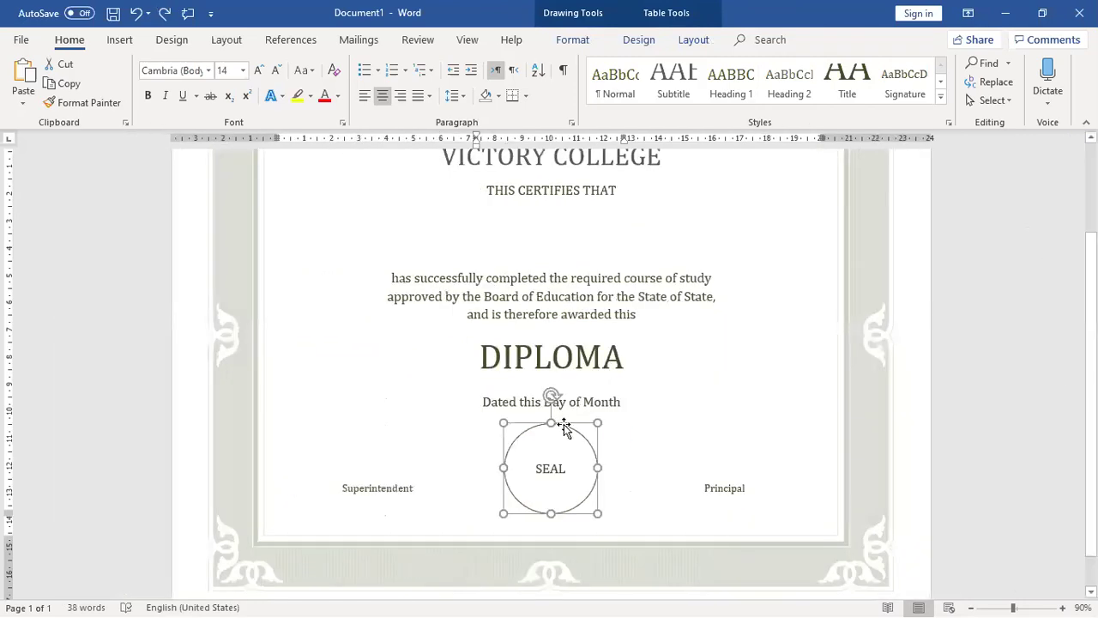
Set the seal circle's shape fill to a picture or texture fill
{"action": "right_click", "coordinate": [568, 426]}
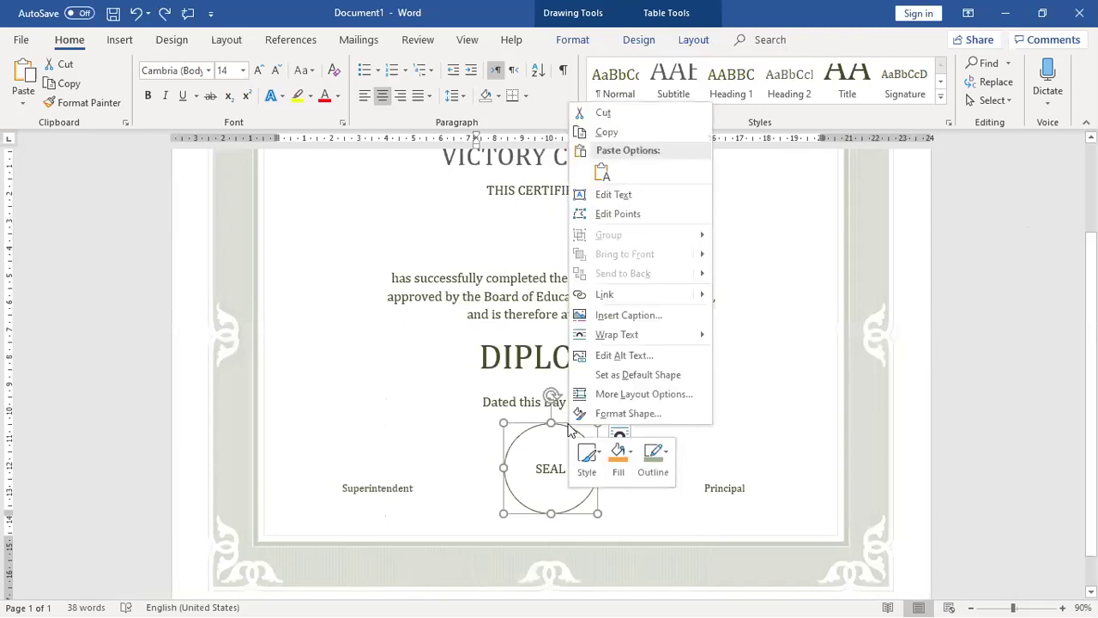
{"action": "left_click", "coordinate": [628, 413]}
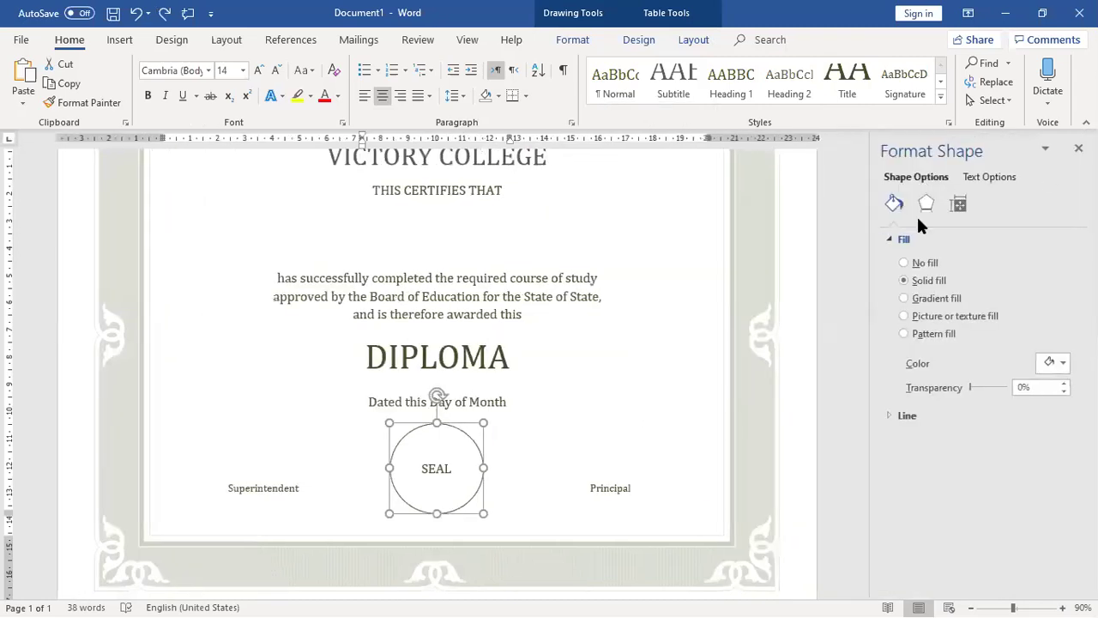
{"action": "left_click", "coordinate": [905, 281]}
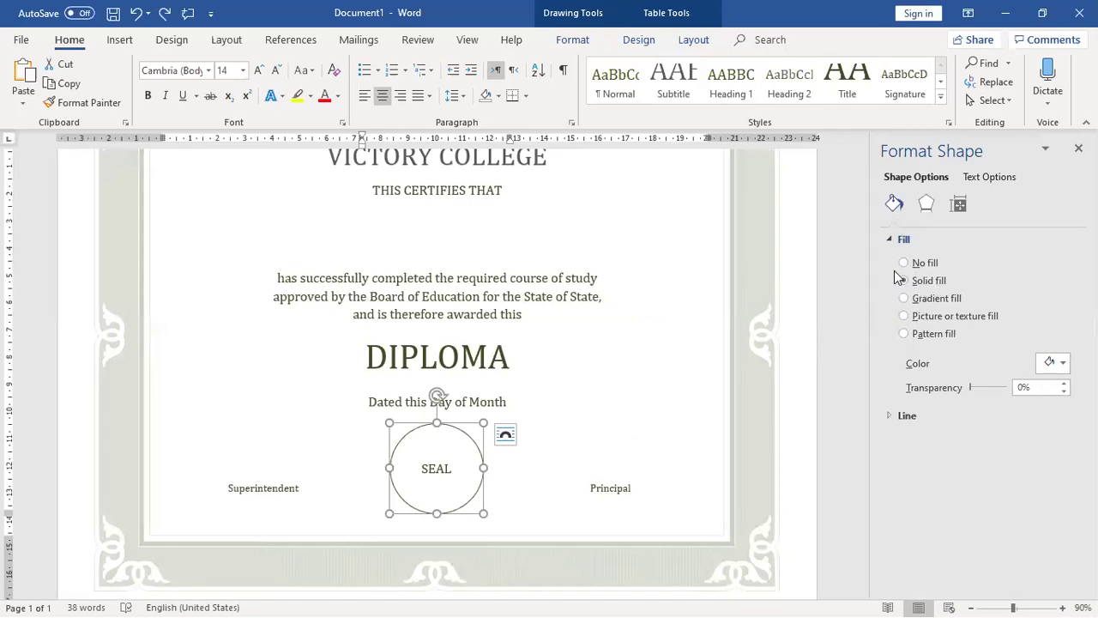
{"action": "left_click", "coordinate": [933, 316]}
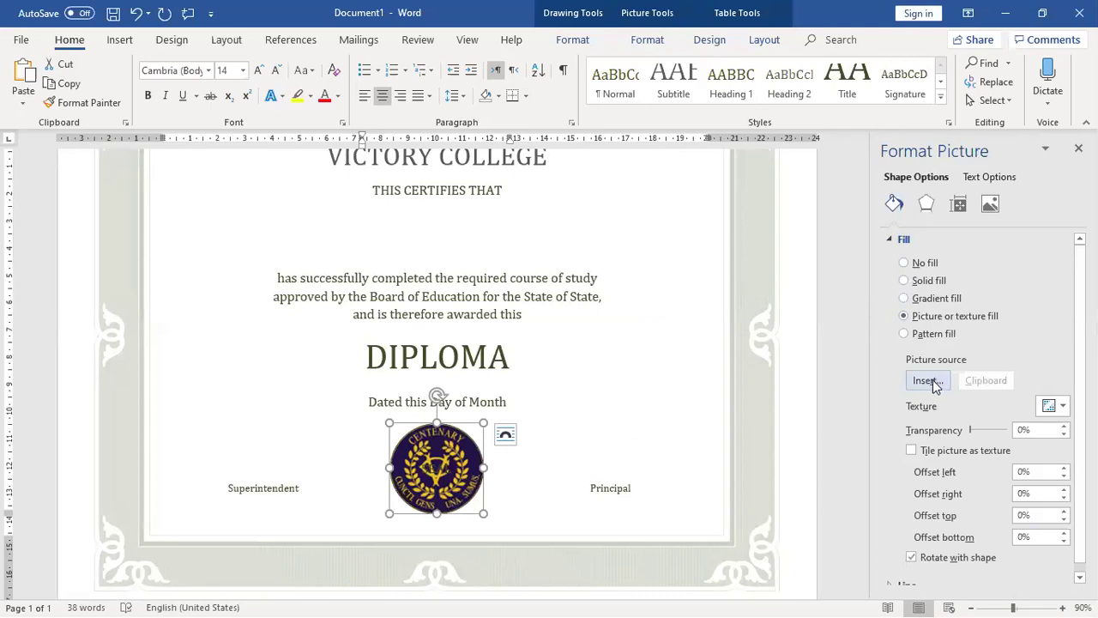
Replace the seal circle's picture fill with the image file myAvatar from New Volume (D:)
{"action": "left_click", "coordinate": [934, 383]}
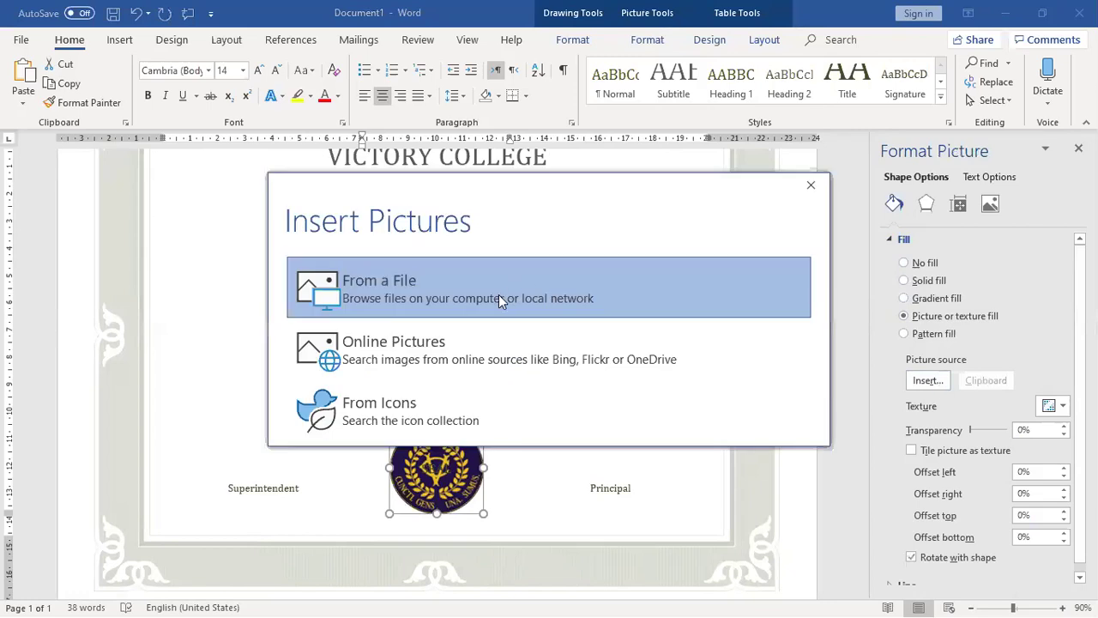
{"action": "left_click", "coordinate": [500, 296]}
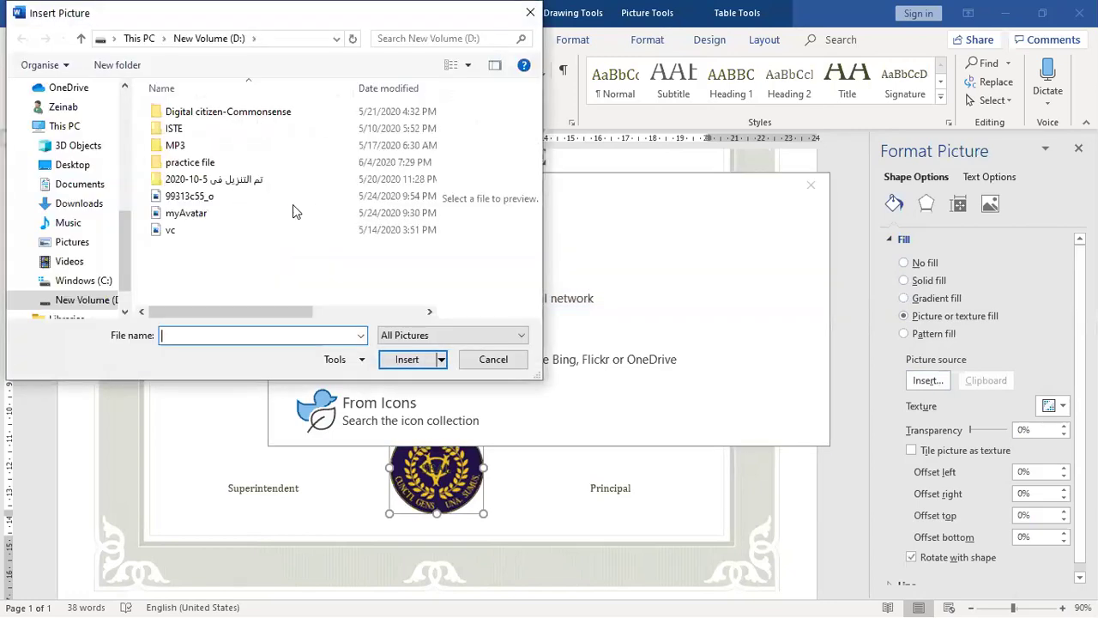
{"action": "left_click", "coordinate": [182, 230]}
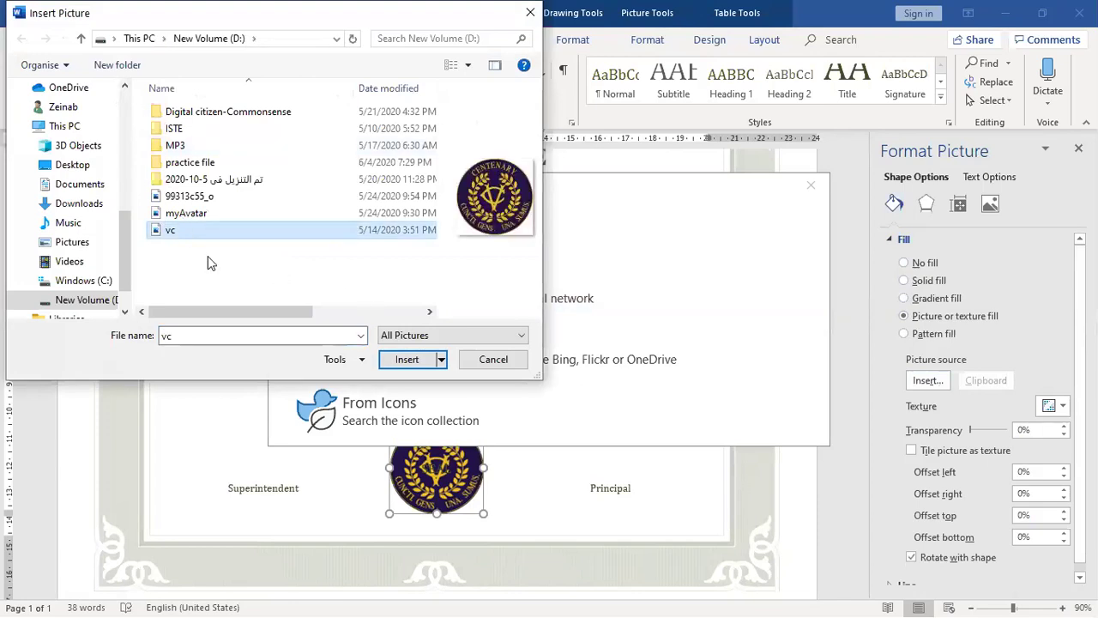
{"action": "left_click", "coordinate": [201, 214]}
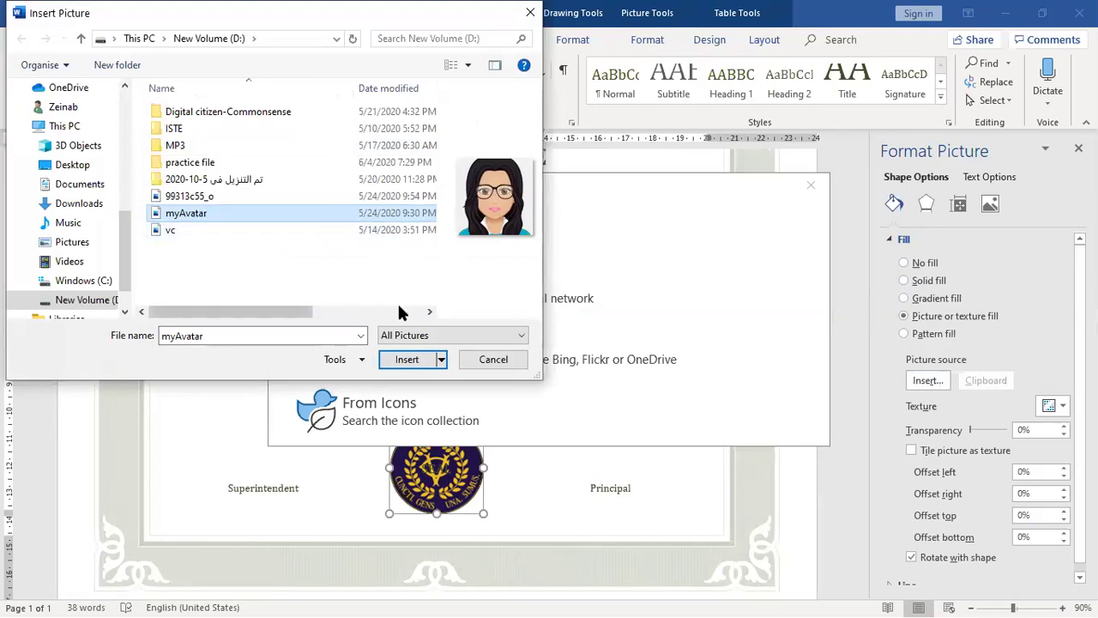
{"action": "left_click", "coordinate": [407, 360]}
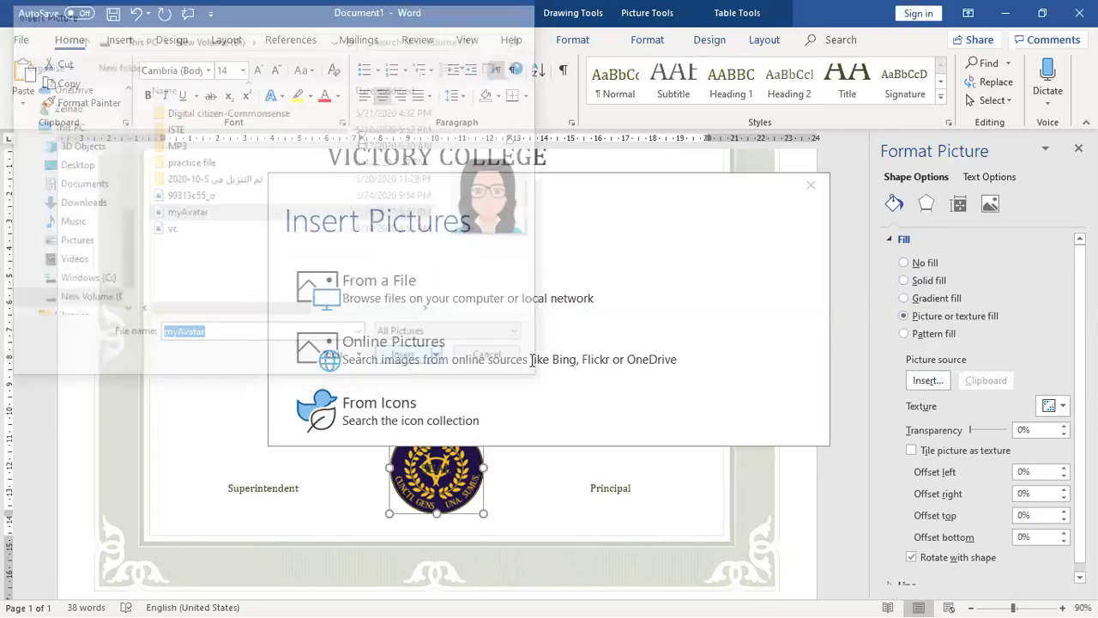
Delete the SEAL text lying over the avatar picture in the seal circle
{"action": "left_click", "coordinate": [437, 468]}
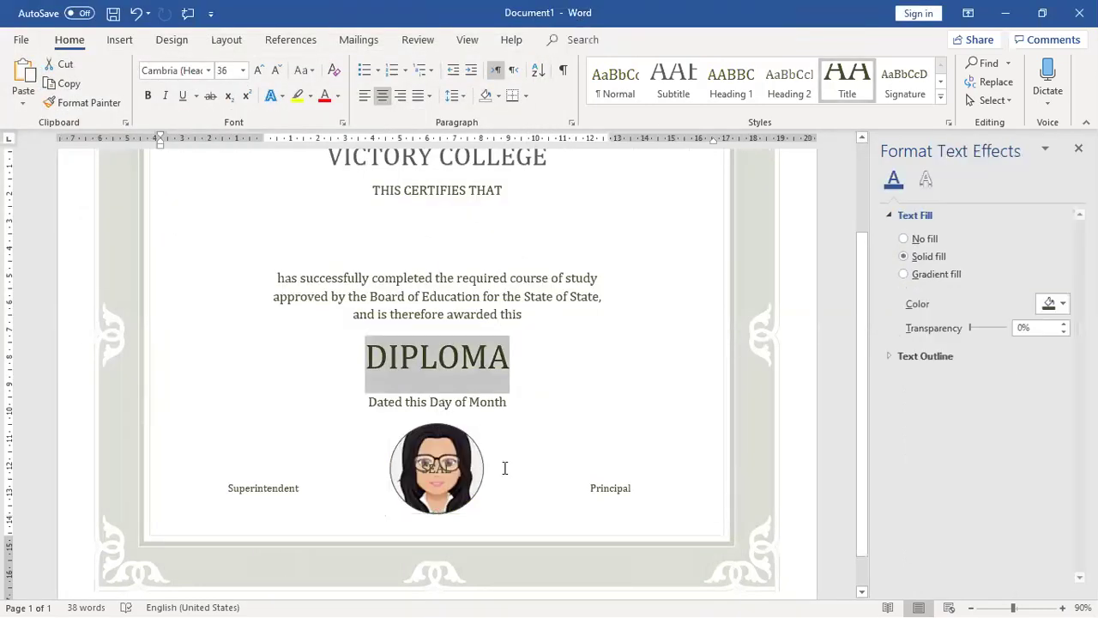
{"action": "key", "text": "Escape"}
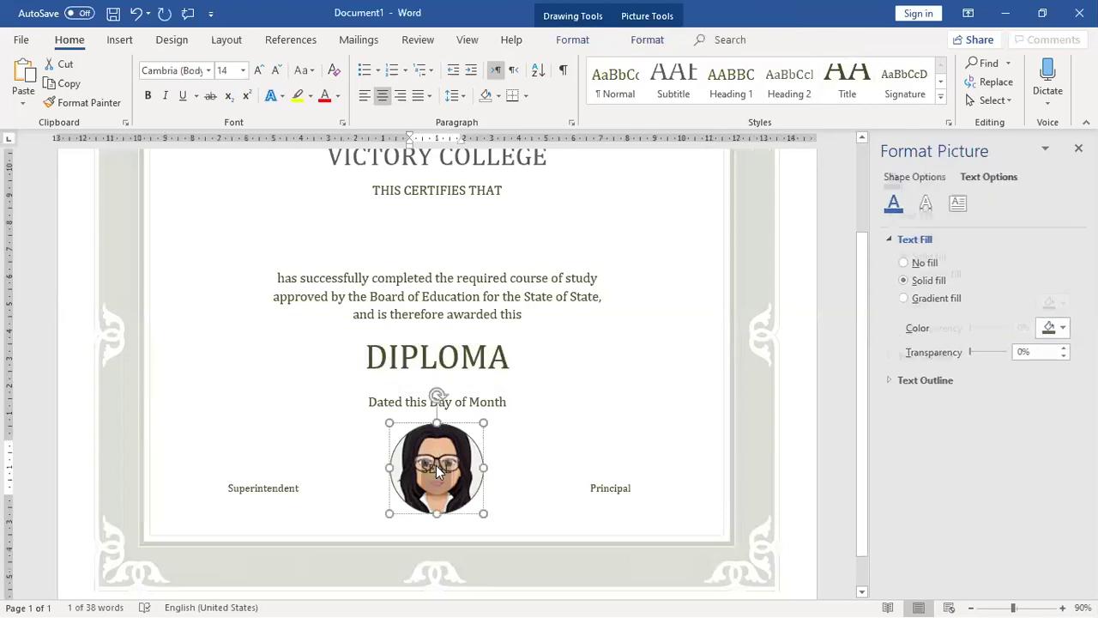
{"action": "triple_click", "coordinate": [641, 359]}
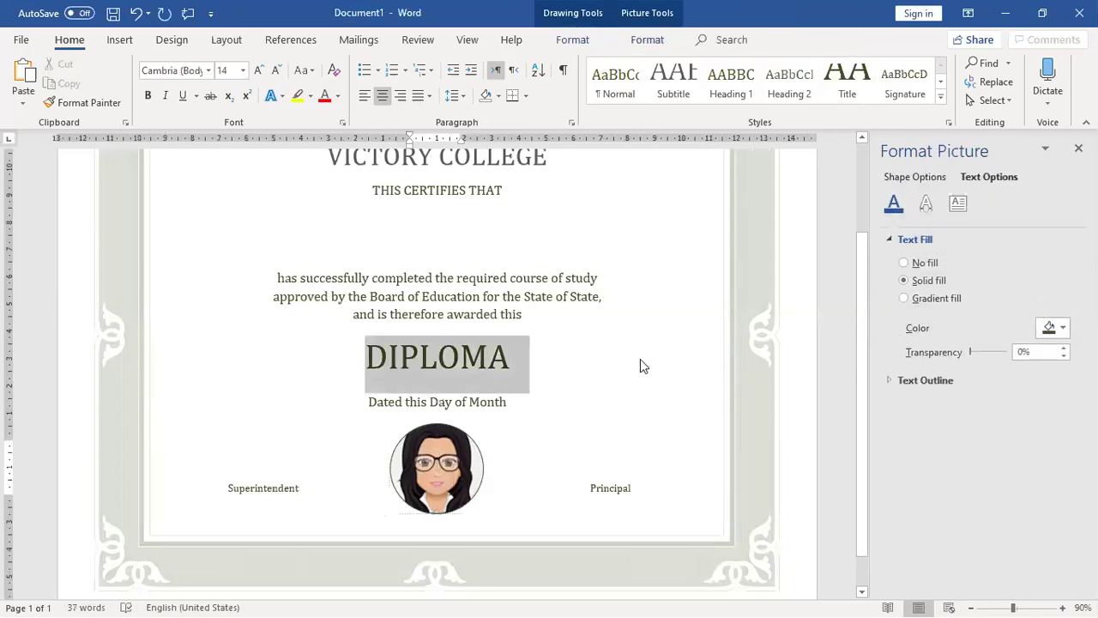
Undo back to the school logo fill in the seal circle and remove the SEAL text covering it
{"action": "left_click", "coordinate": [447, 457]}
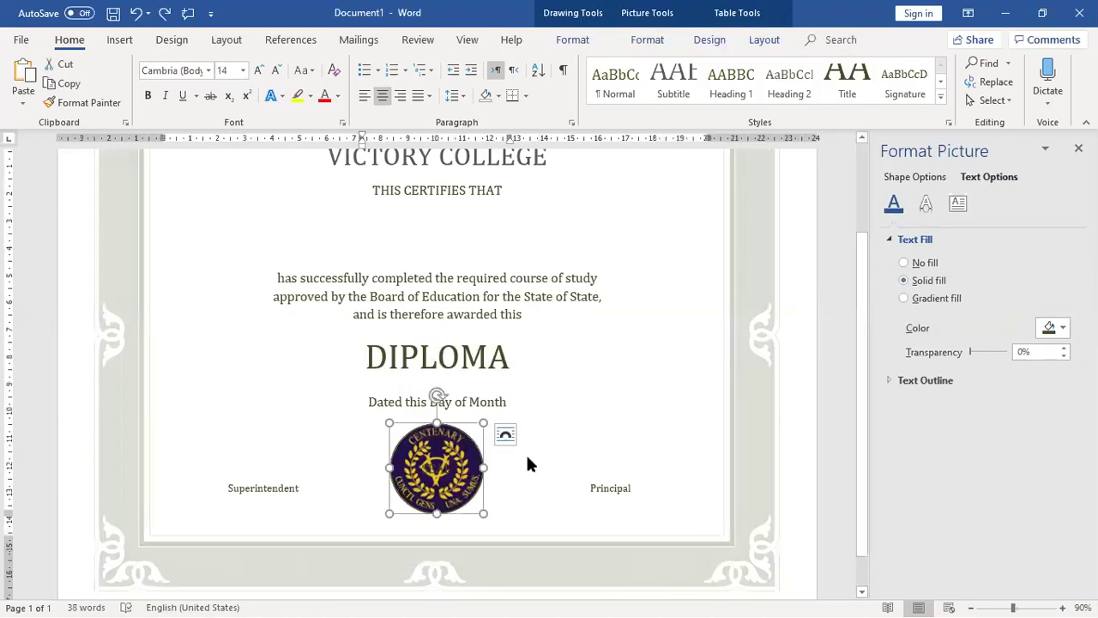
{"action": "left_click", "coordinate": [426, 472]}
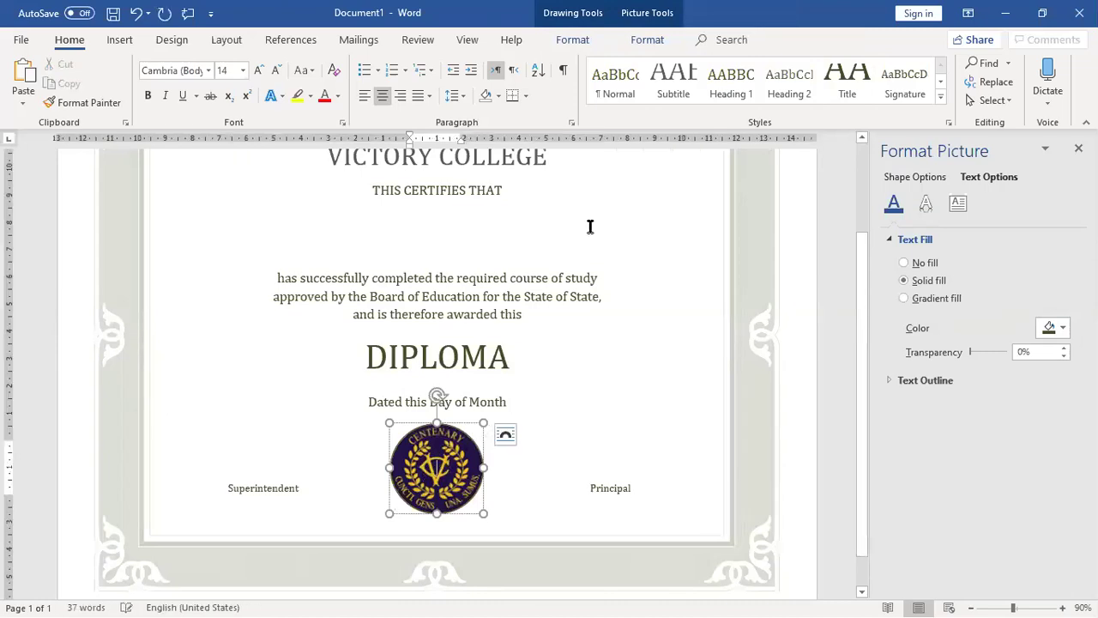
Place the insertion point below THIS CERTIFIES THAT and try to use ICDL- Under 16- Form (Responses) from Downloads as the existing mail merge recipient list
{"action": "left_click", "coordinate": [439, 223]}
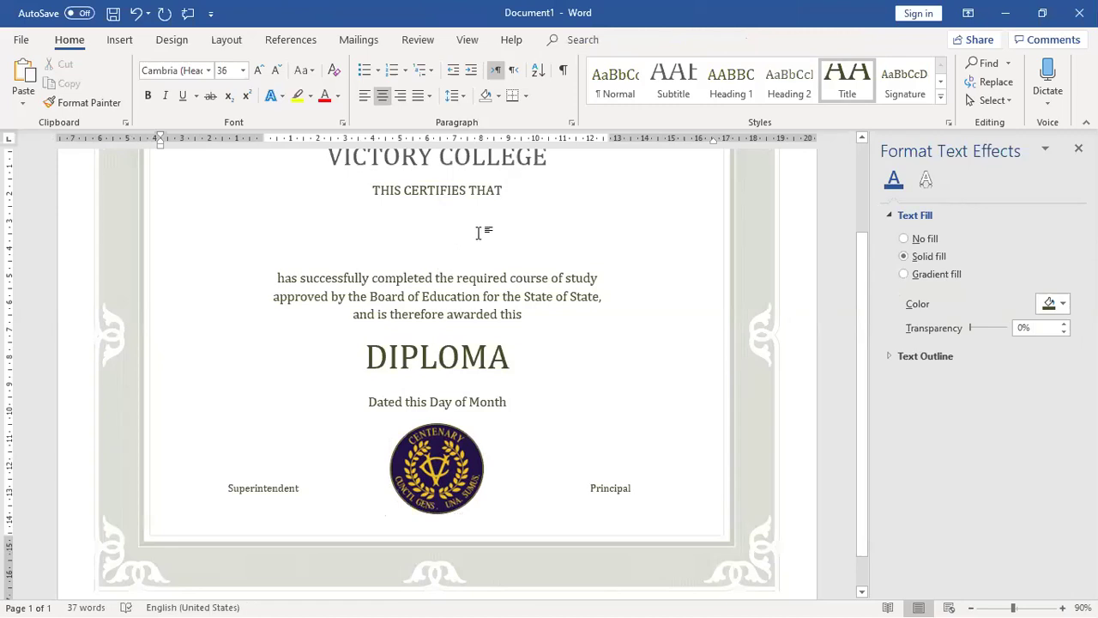
{"action": "left_click", "coordinate": [359, 41]}
{"action": "left_click", "coordinate": [176, 98]}
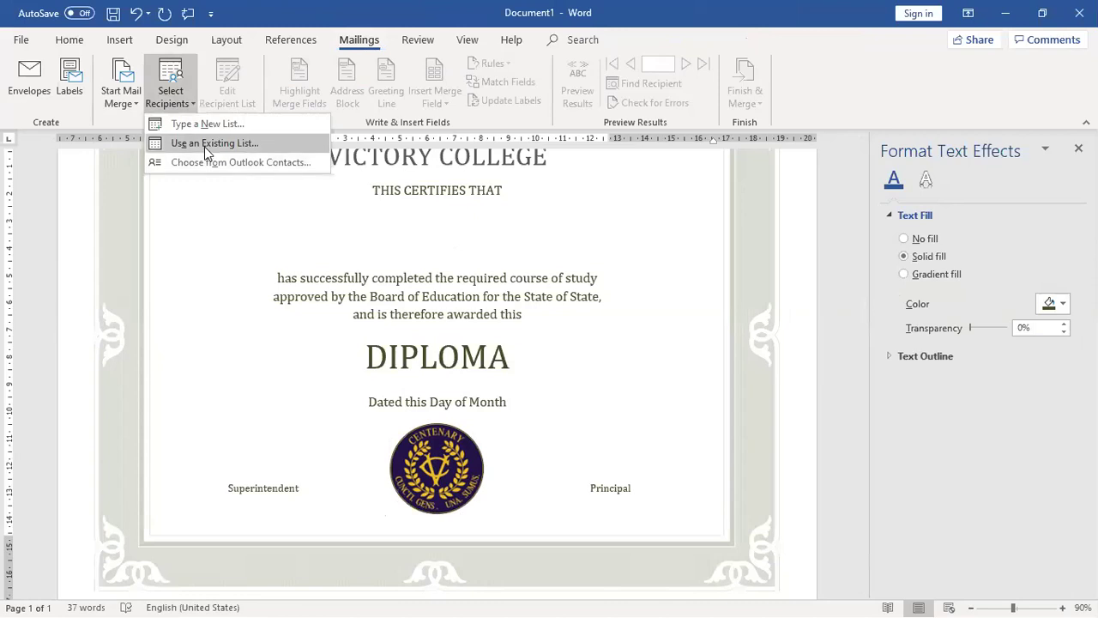
{"action": "left_click", "coordinate": [206, 143]}
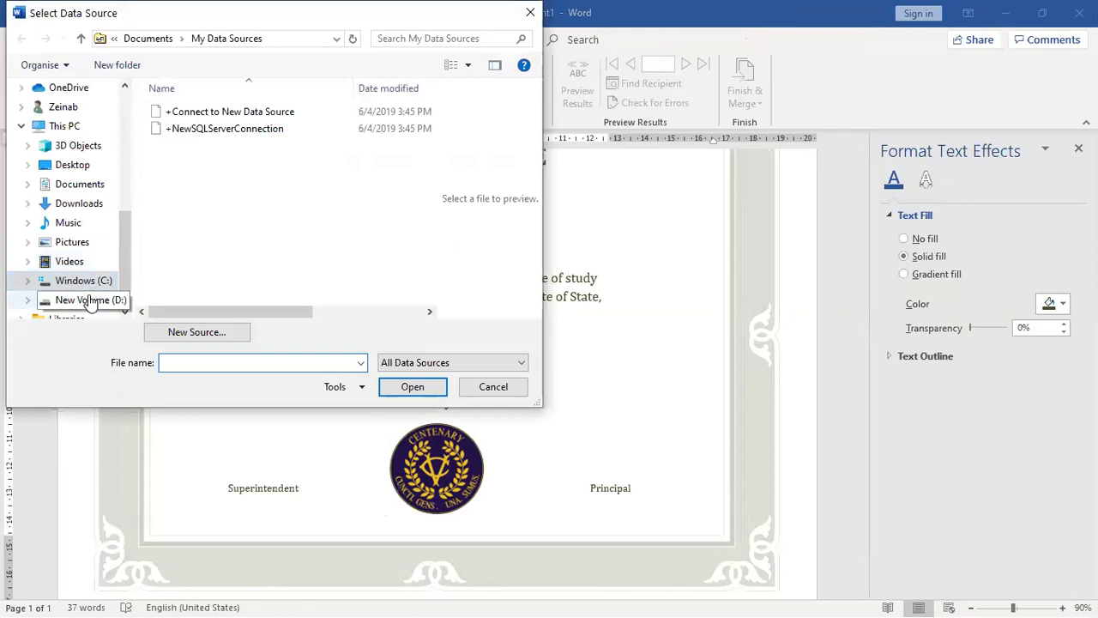
{"action": "left_click", "coordinate": [79, 203]}
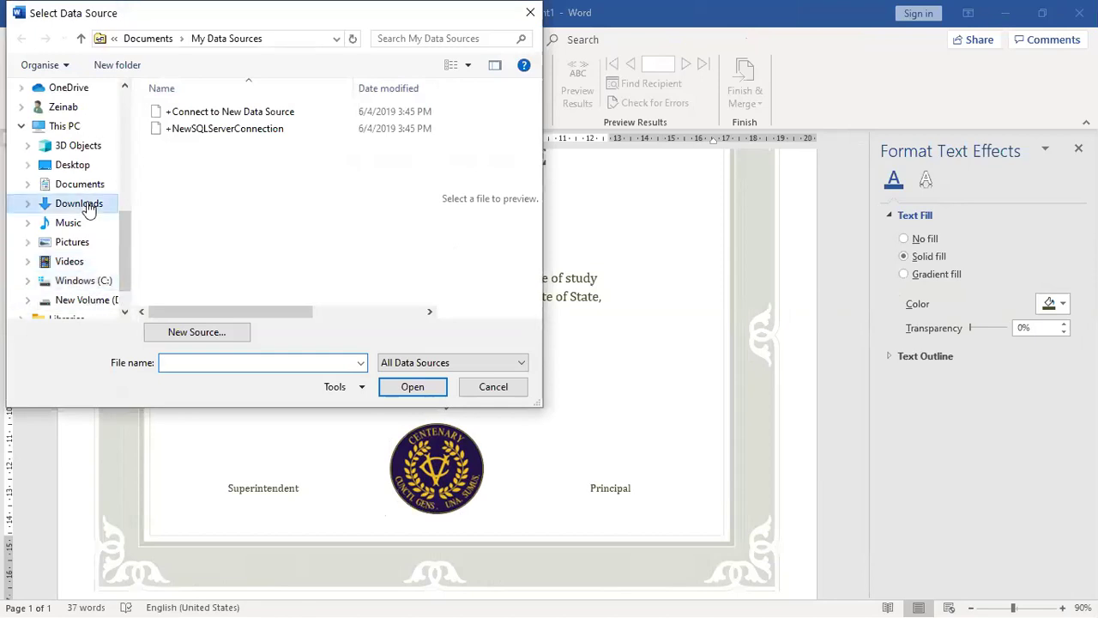
{"action": "left_click", "coordinate": [247, 140]}
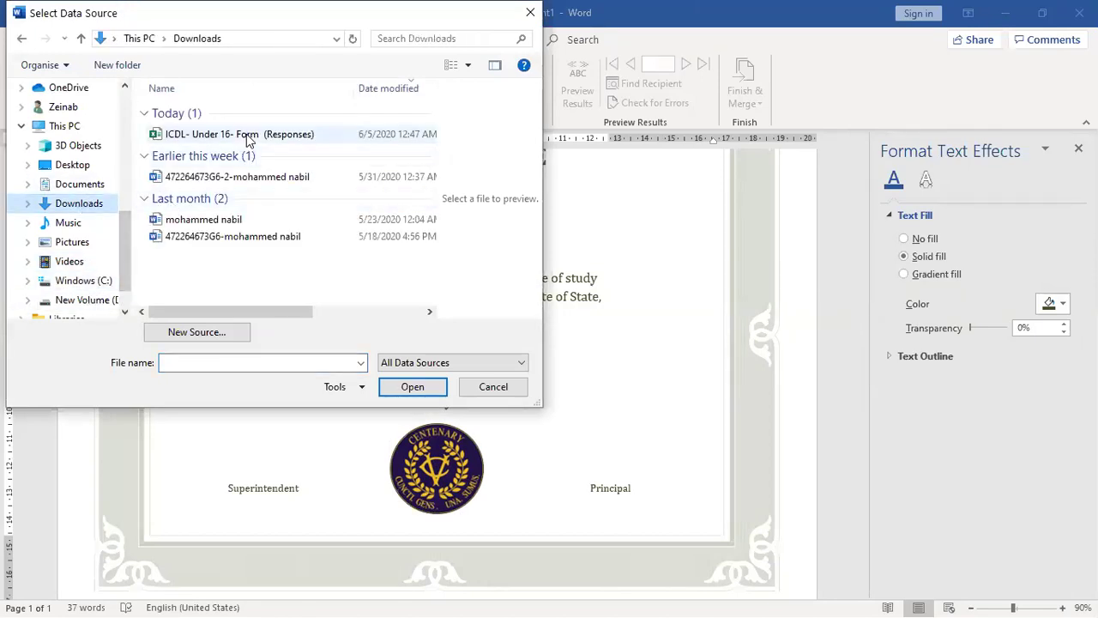
{"action": "left_click", "coordinate": [413, 387]}
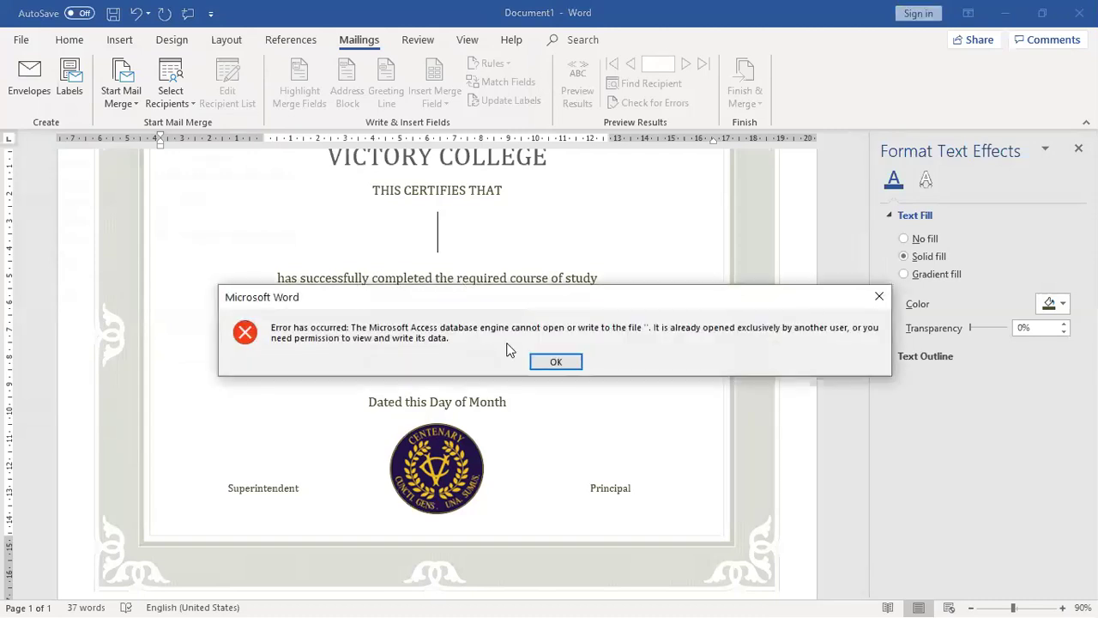
{"action": "left_click", "coordinate": [557, 362]}
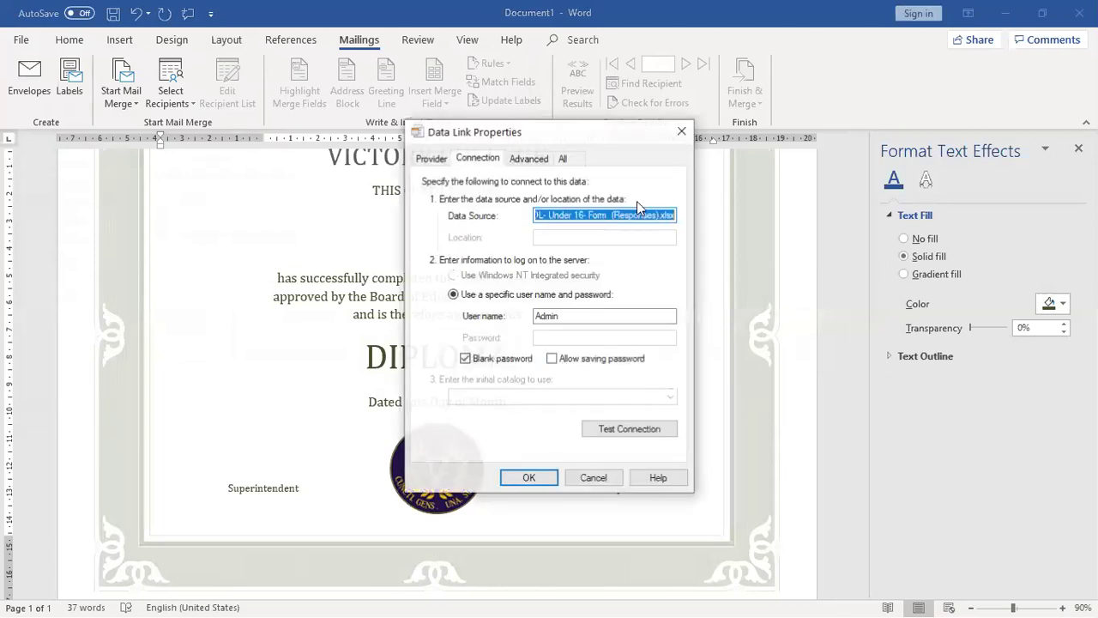
{"action": "left_click", "coordinate": [683, 132]}
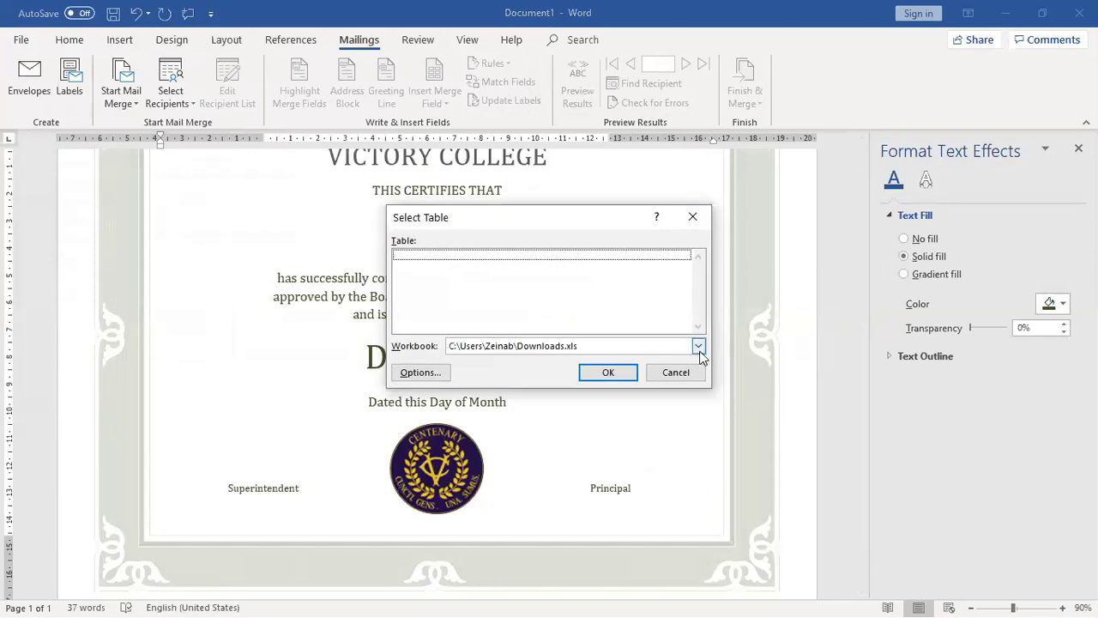
{"action": "left_click", "coordinate": [681, 373]}
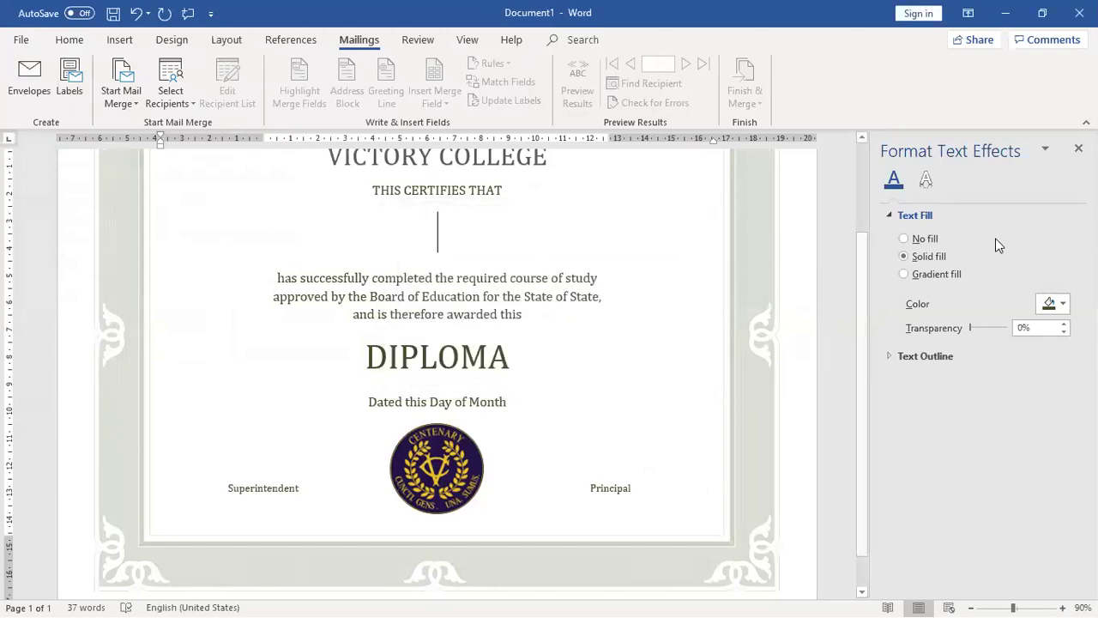
Close the text effects formatting pane and retry the Downloads file ICDL- Under 16- Form (Responses).xlsx as recipient list, accepting its data link properties
{"action": "left_click", "coordinate": [1079, 148]}
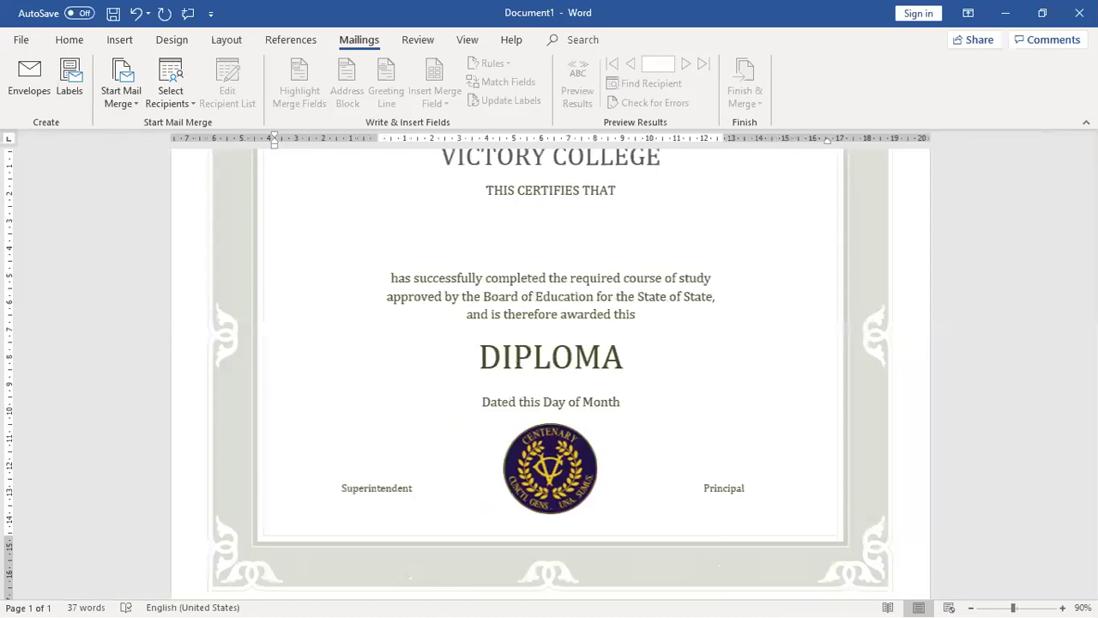
{"action": "left_click", "coordinate": [170, 105]}
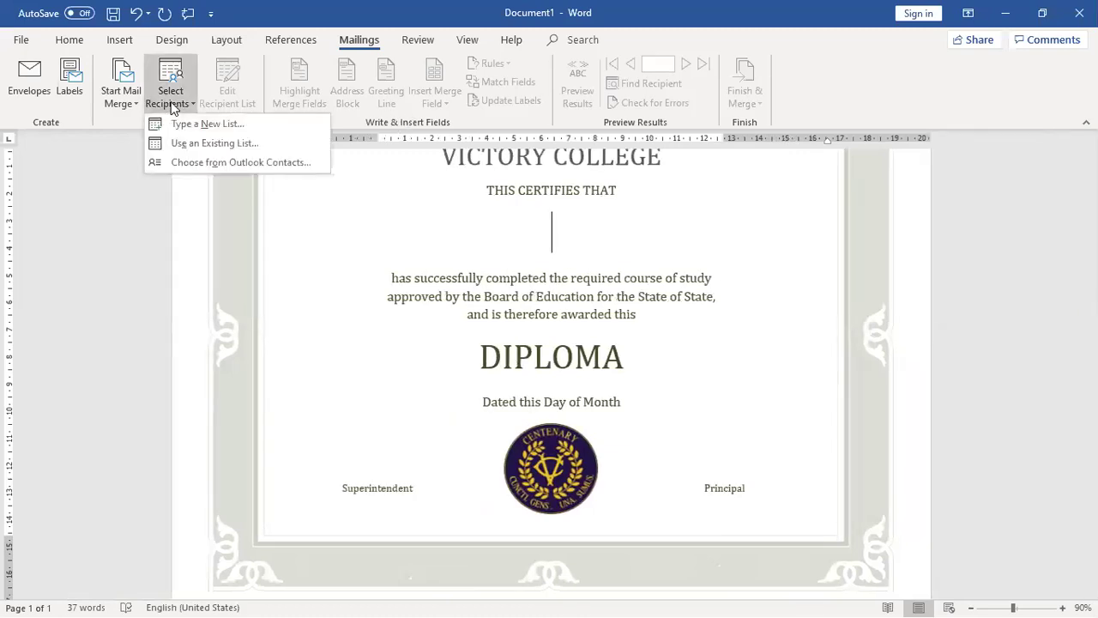
{"action": "left_click", "coordinate": [185, 144]}
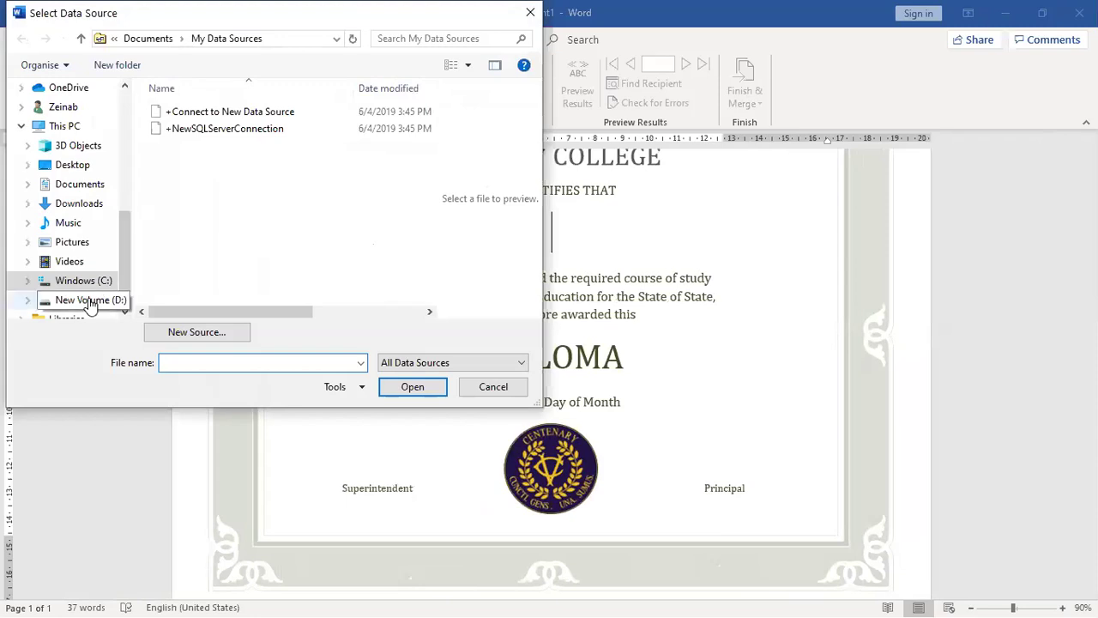
{"action": "left_click", "coordinate": [89, 206]}
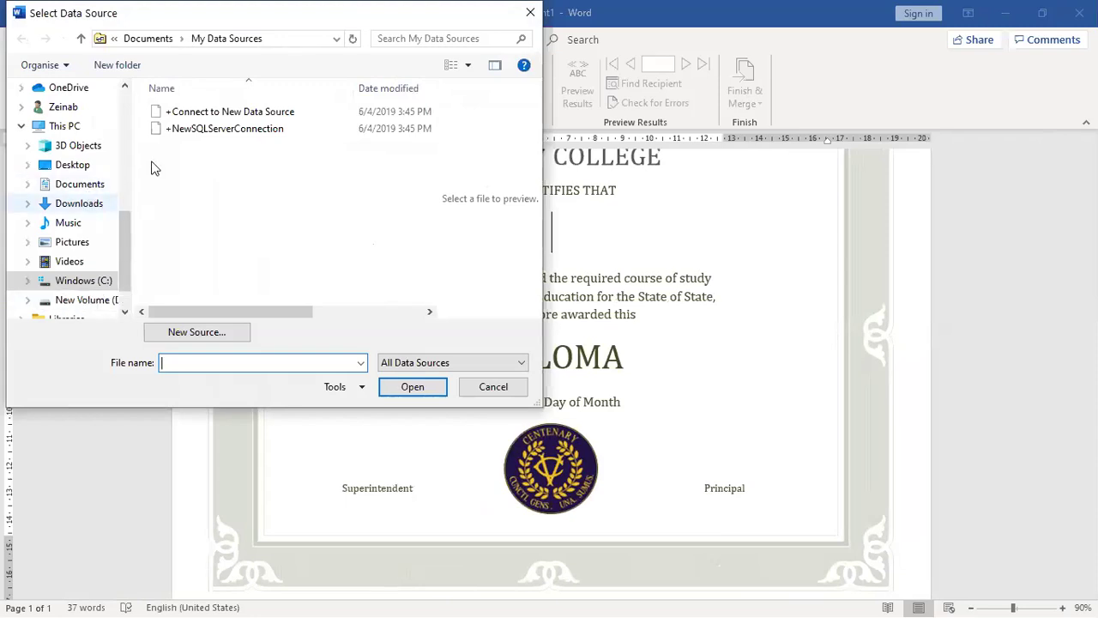
{"action": "left_click", "coordinate": [431, 387]}
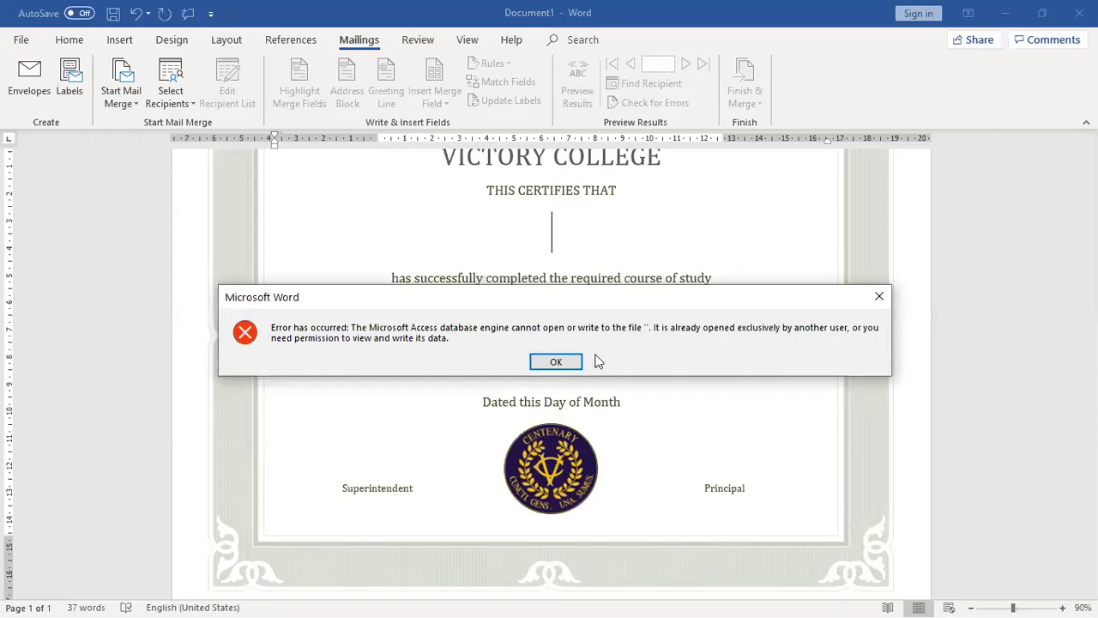
{"action": "left_click", "coordinate": [558, 362]}
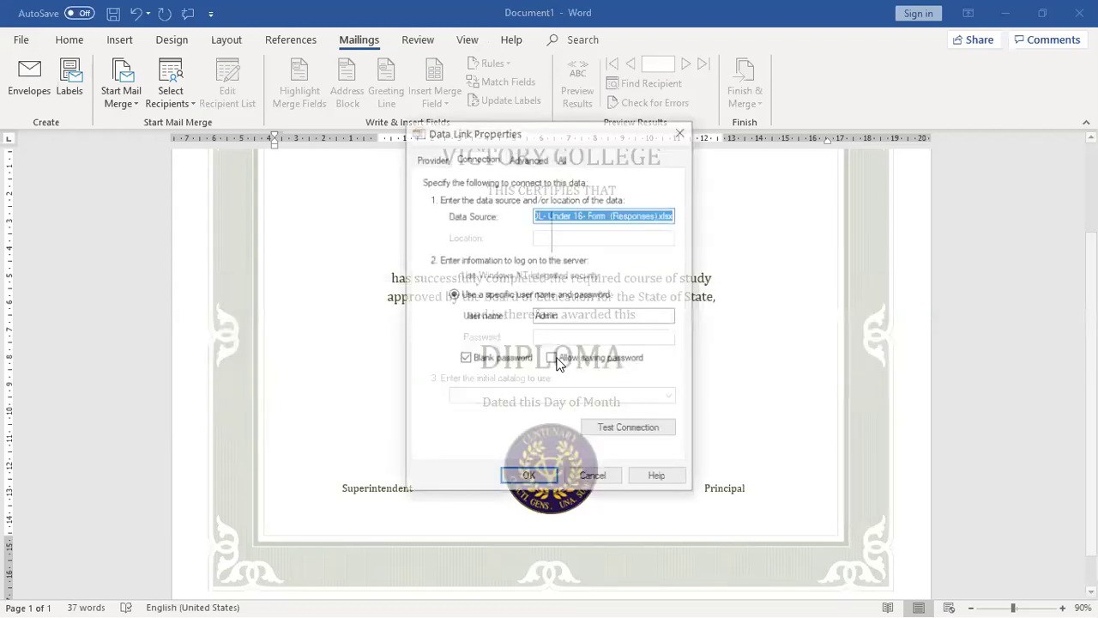
{"action": "left_click", "coordinate": [530, 478]}
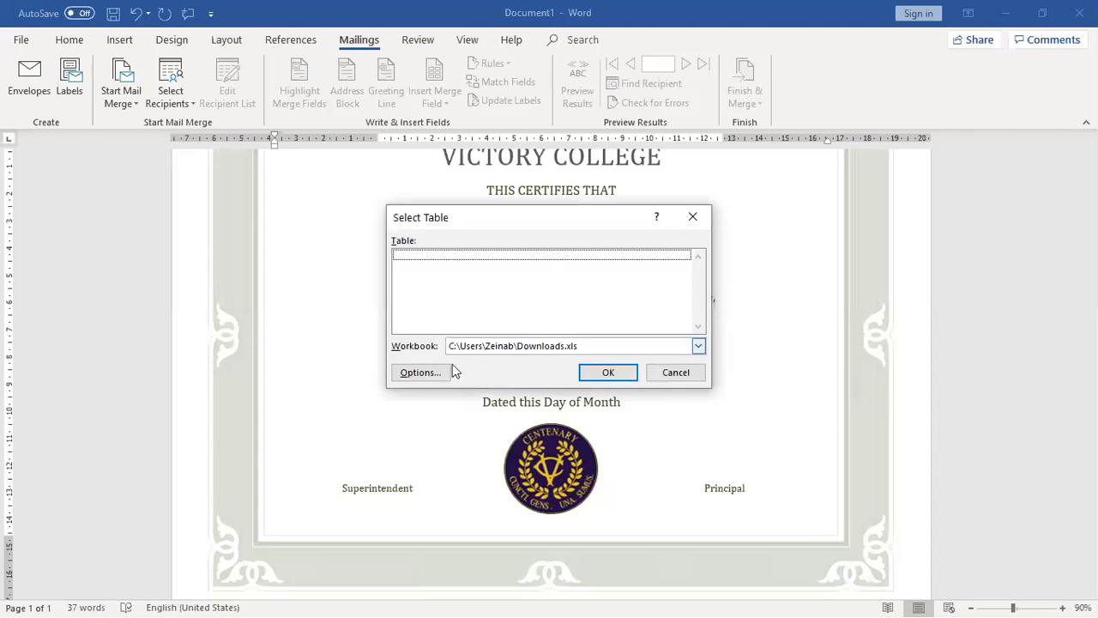
{"action": "left_click", "coordinate": [420, 371]}
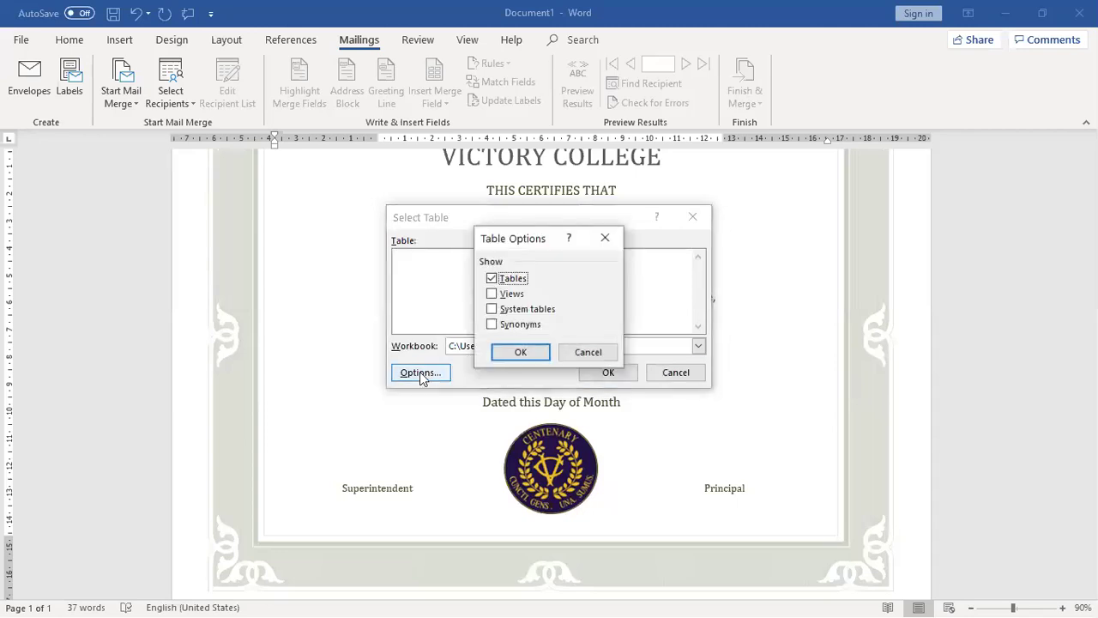
{"action": "left_click", "coordinate": [527, 351]}
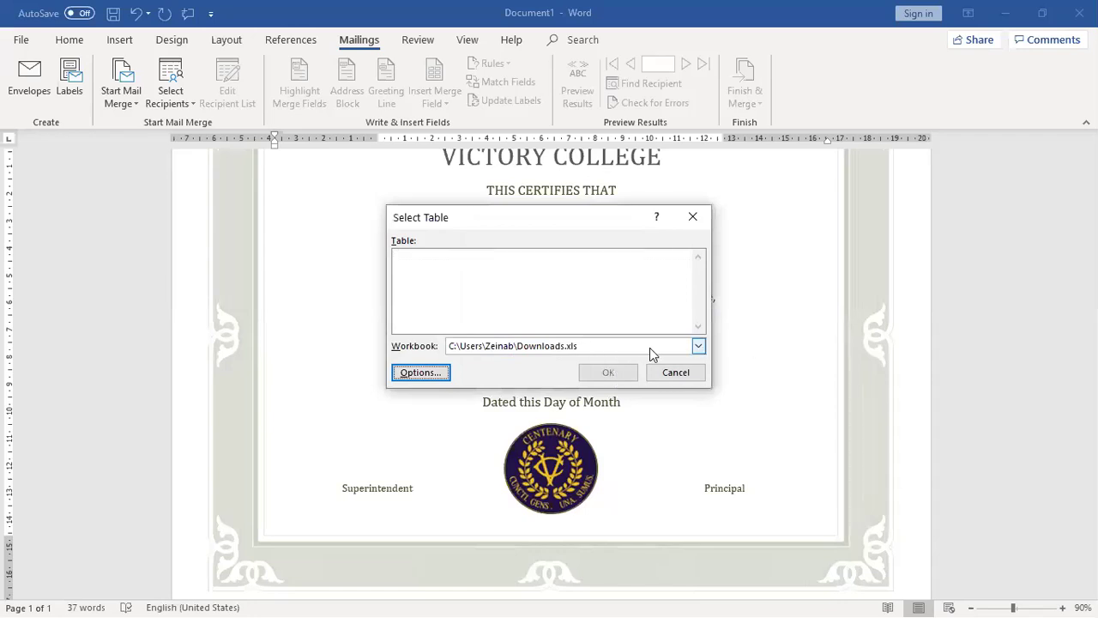
{"action": "left_click", "coordinate": [650, 348]}
{"action": "left_click", "coordinate": [649, 357]}
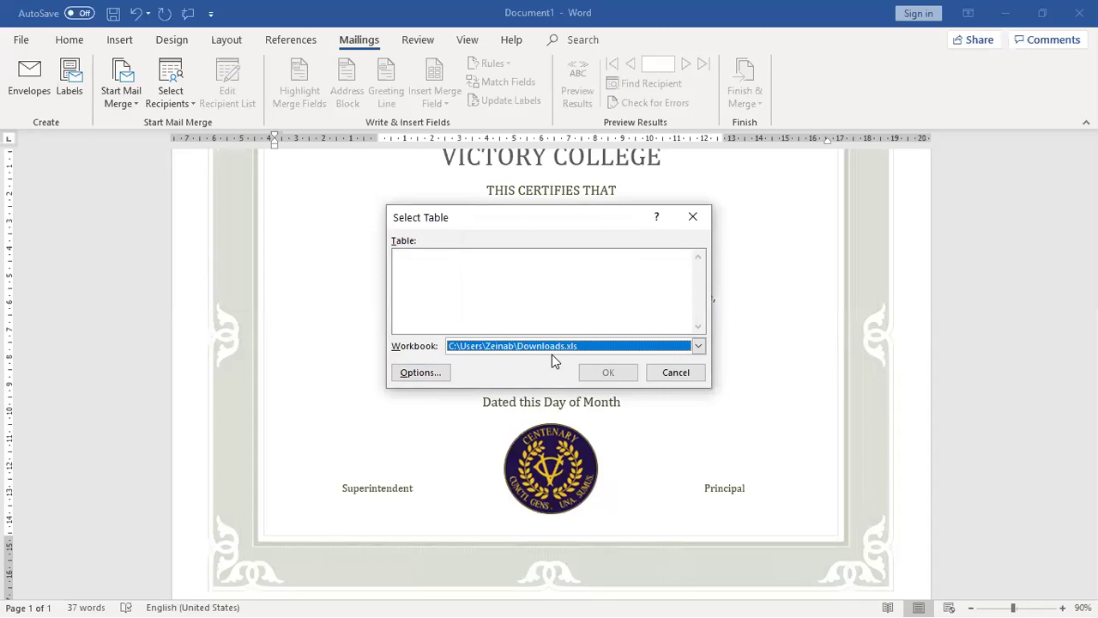
{"action": "left_click", "coordinate": [433, 372]}
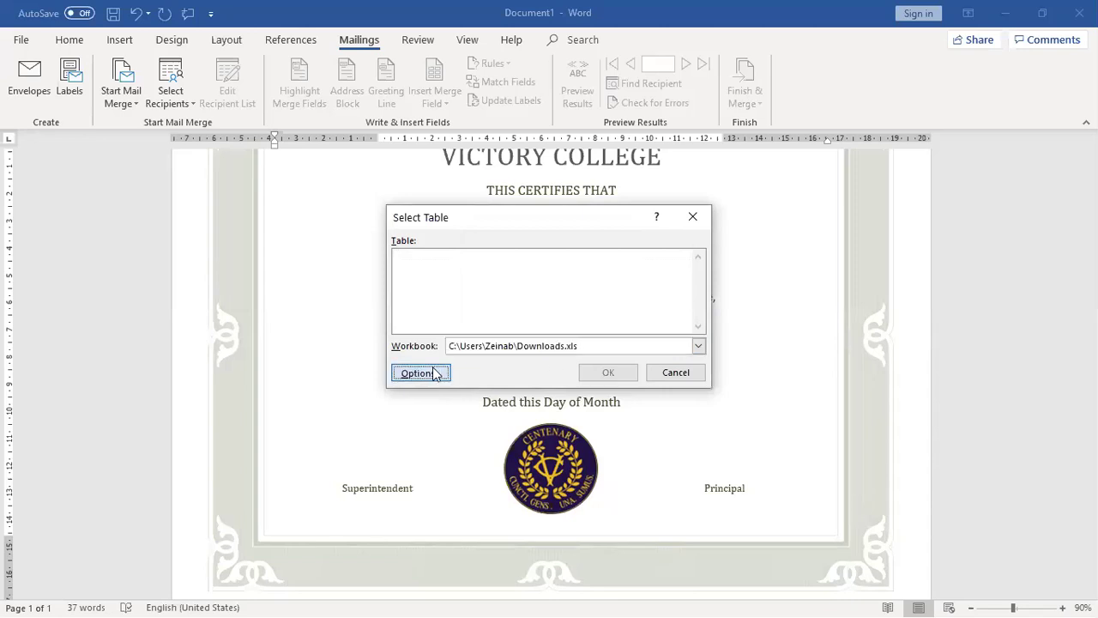
{"action": "left_click", "coordinate": [505, 280]}
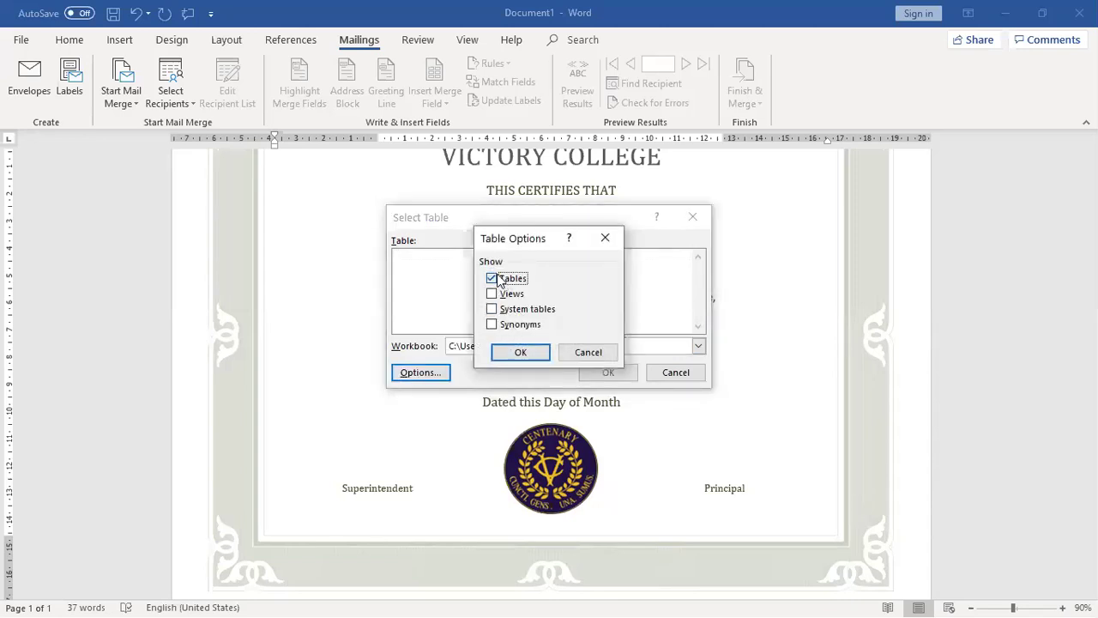
{"action": "left_click", "coordinate": [517, 353]}
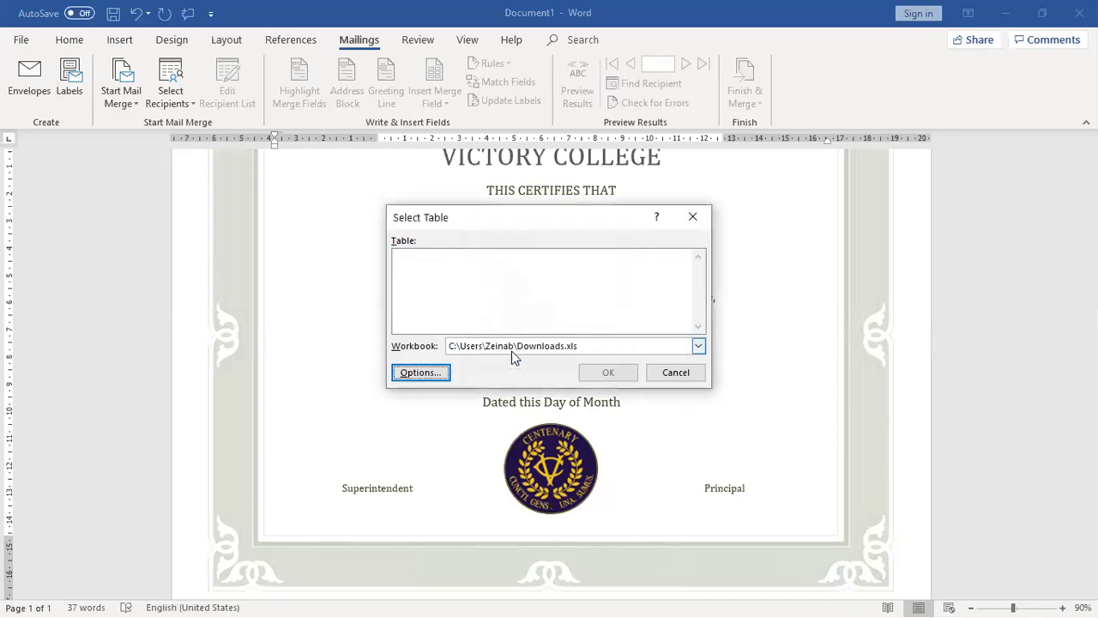
{"action": "left_click", "coordinate": [700, 345]}
{"action": "left_click", "coordinate": [650, 358]}
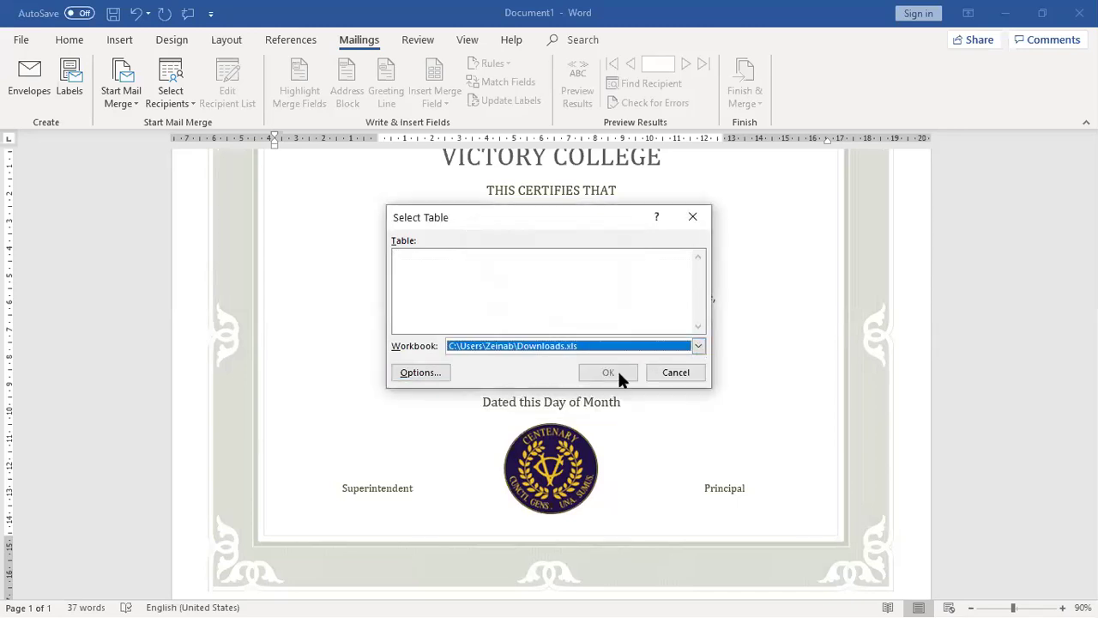
{"action": "left_click", "coordinate": [674, 374]}
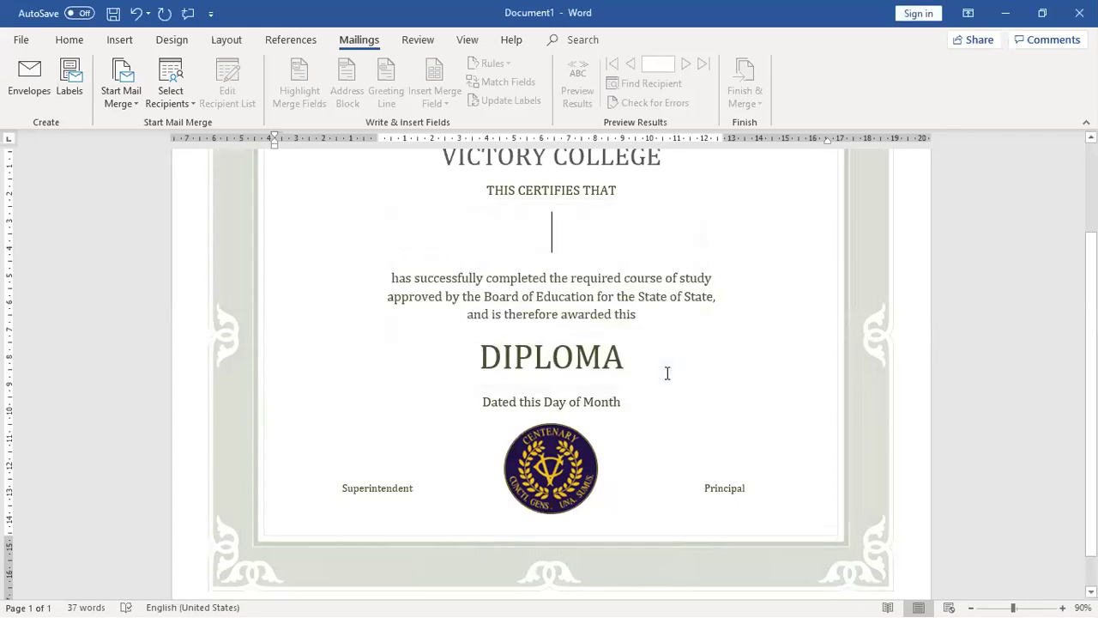
Switch to Excel and close both open copies of ICDL- Under 16- Form (Responses) without saving changes
{"action": "key", "text": "alt+Tab"}
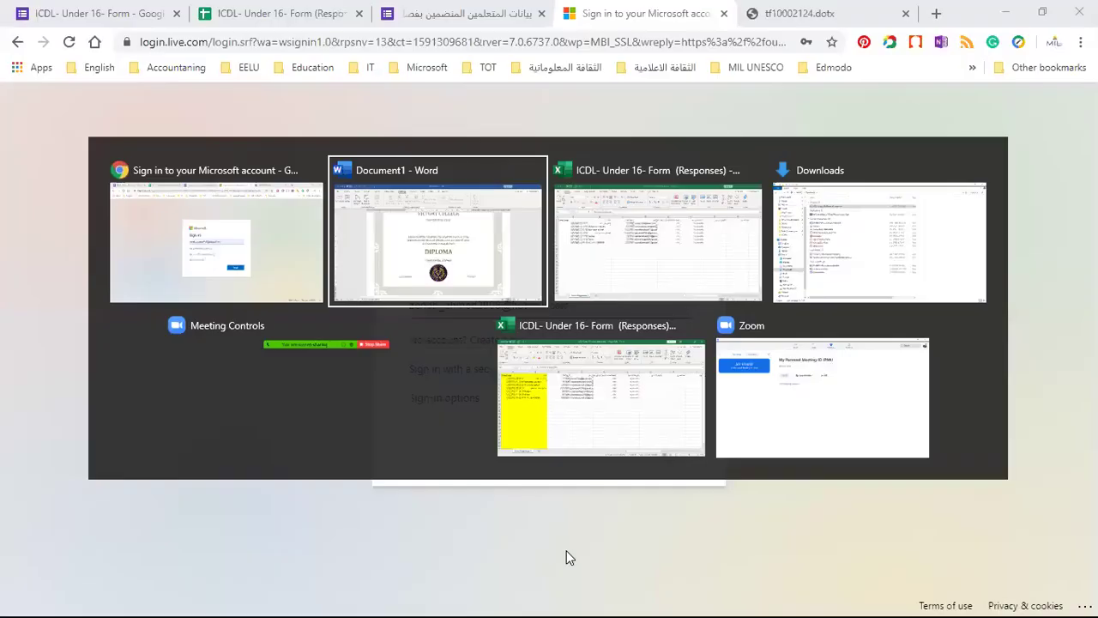
{"action": "key", "text": "alt+Tab"}
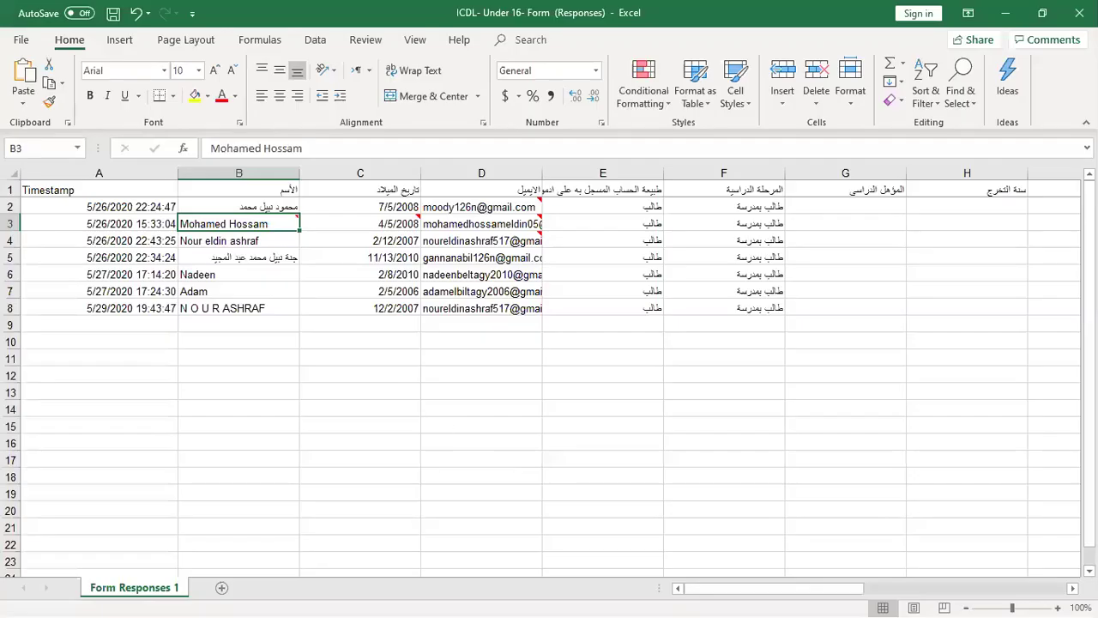
{"action": "key", "text": "alt+F4"}
{"action": "left_click", "coordinate": [554, 350]}
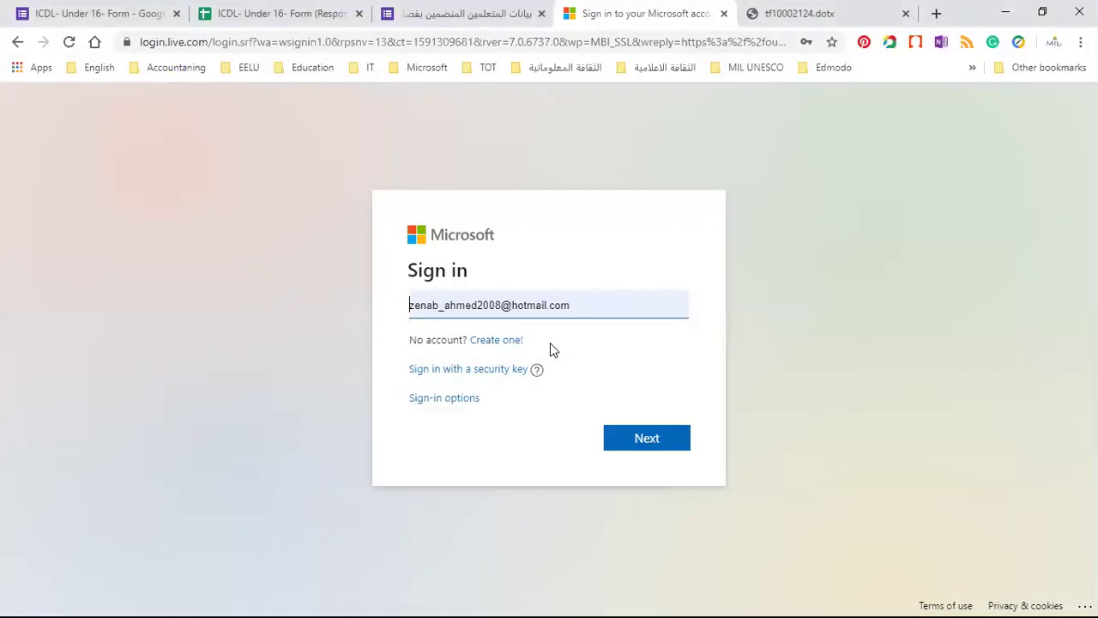
{"action": "key", "text": "alt+Tab"}
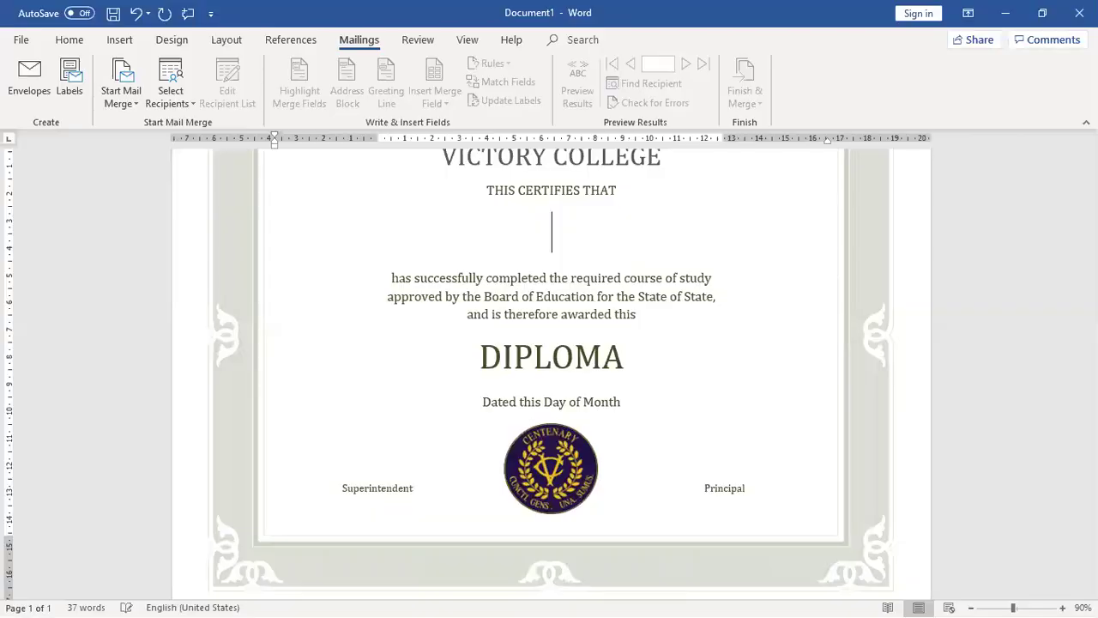
{"action": "key", "text": "alt+Tab"}
{"action": "left_click", "coordinate": [550, 342]}
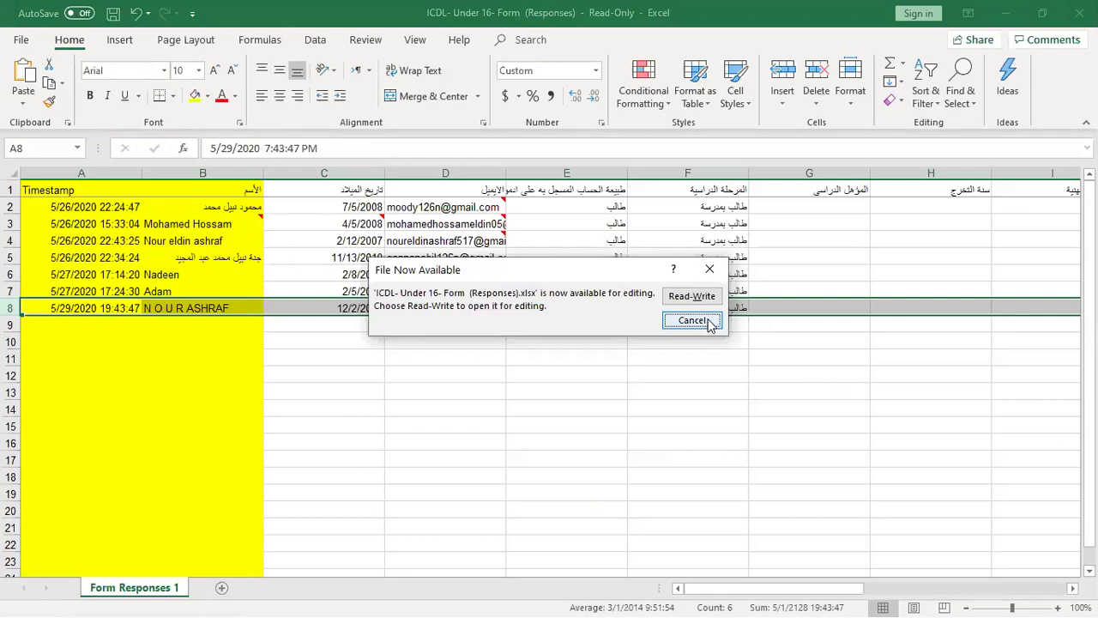
{"action": "left_click", "coordinate": [692, 321]}
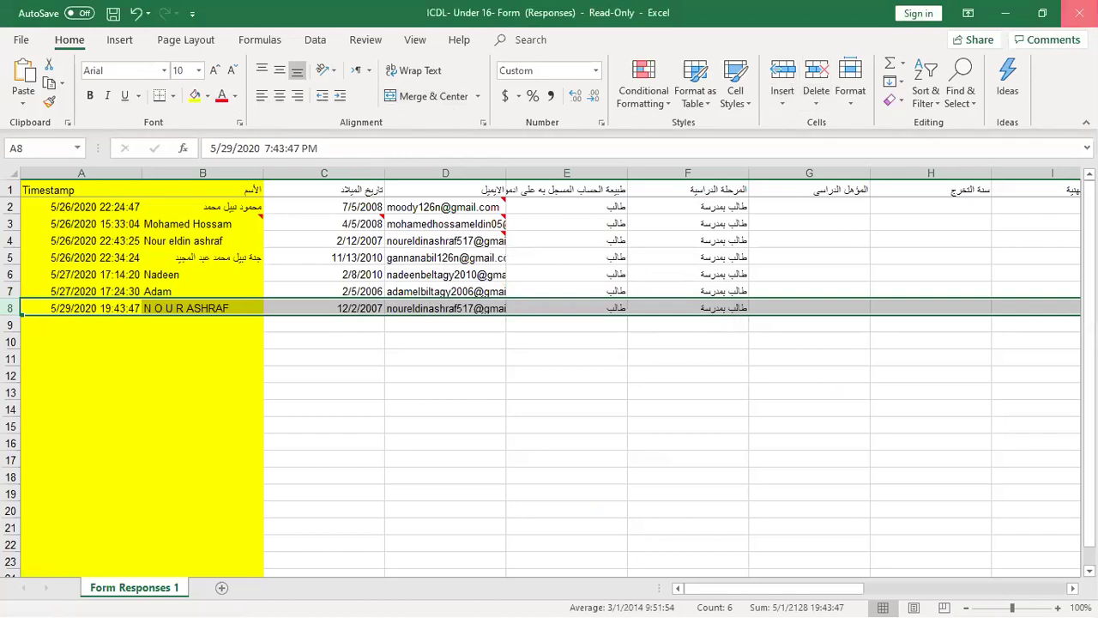
{"action": "left_click", "coordinate": [1079, 13]}
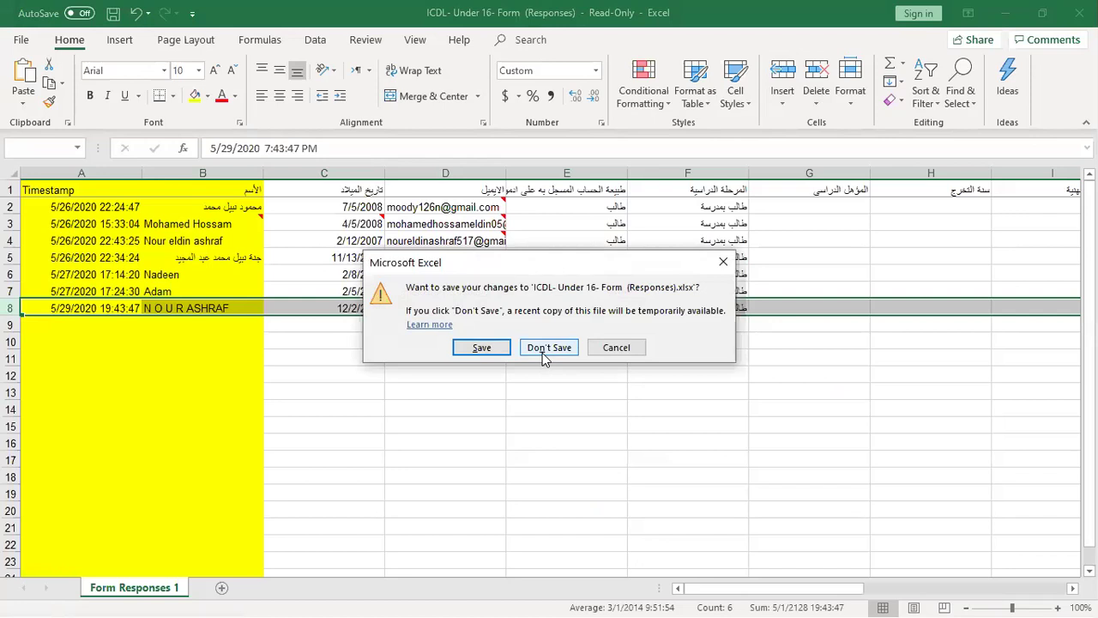
{"action": "left_click", "coordinate": [548, 347]}
Switch to the Downloads folder and reopen the ICDL- Under 16- Form (Responses) workbook in Excel
{"action": "key", "text": "alt+Tab"}
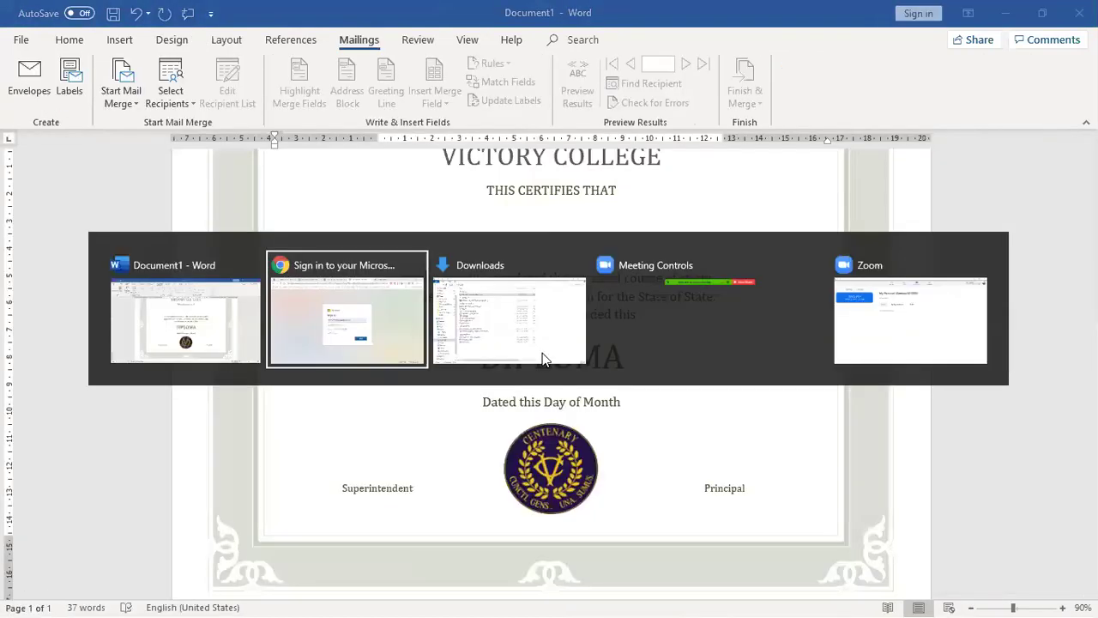
{"action": "key", "text": "alt+Tab"}
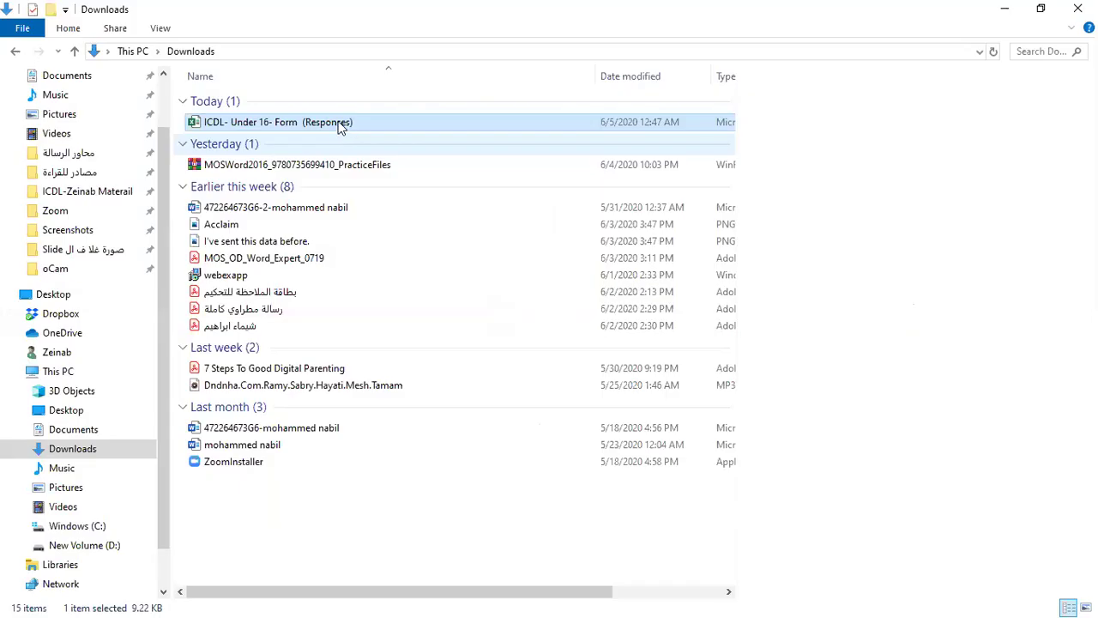
{"action": "double_click", "coordinate": [340, 127]}
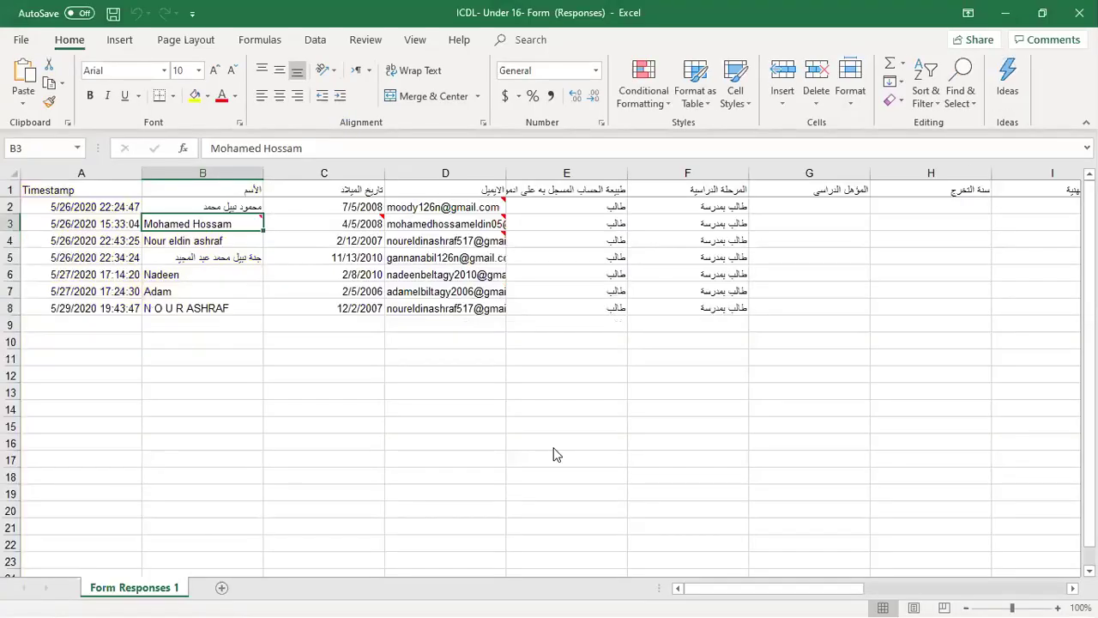
Return to Word and use ICDL- Under 16- Form (Responses) from Downloads as recipient list with the table 'DO NOT DELETE - AutoCrat Job Se$'
{"action": "key", "text": "alt+Tab"}
{"action": "key", "text": "Tab"}
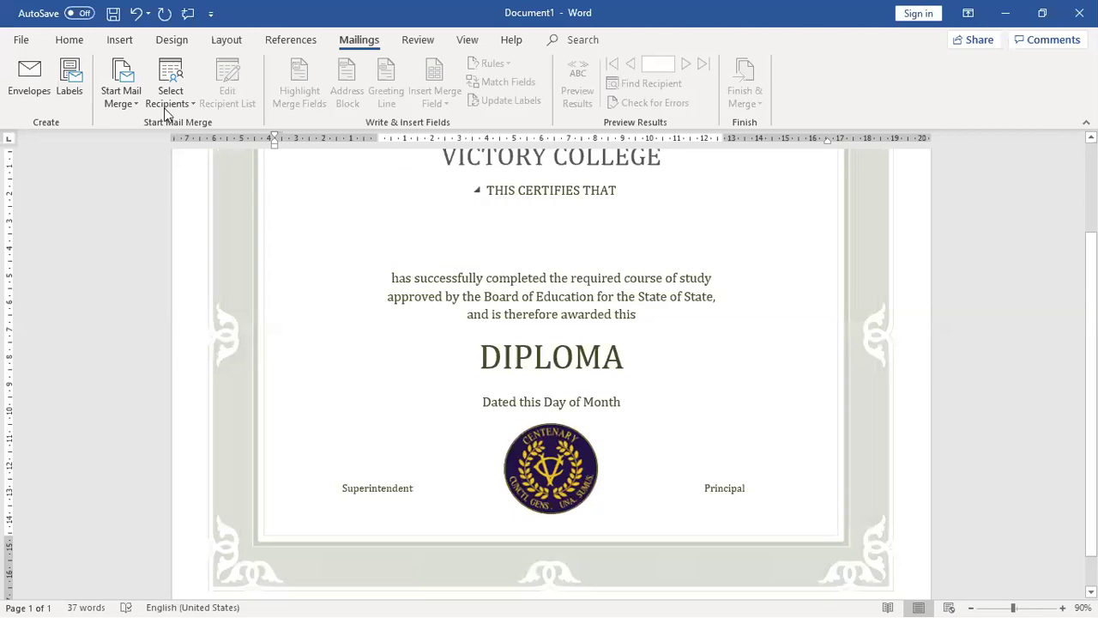
{"action": "left_click", "coordinate": [170, 90]}
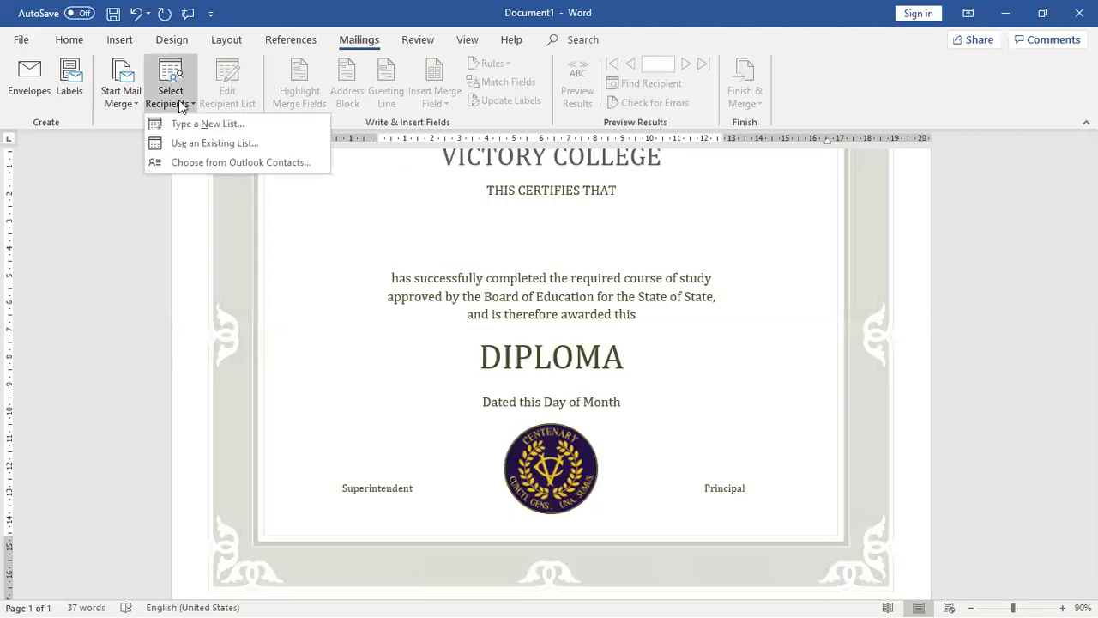
{"action": "left_click", "coordinate": [196, 144]}
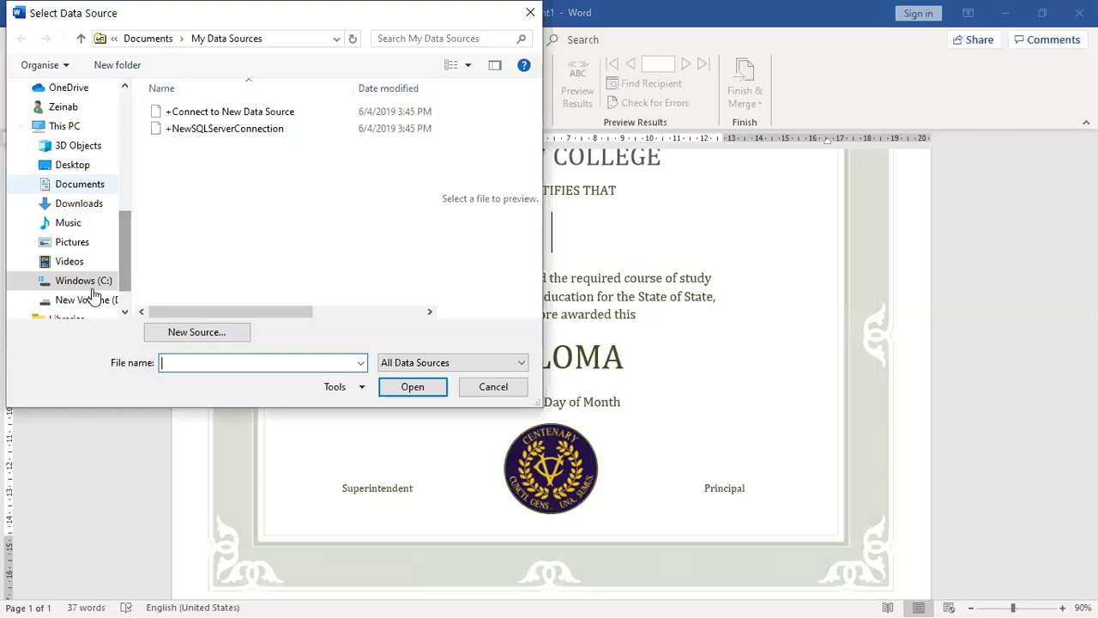
{"action": "left_click", "coordinate": [89, 205]}
{"action": "double_click", "coordinate": [273, 133]}
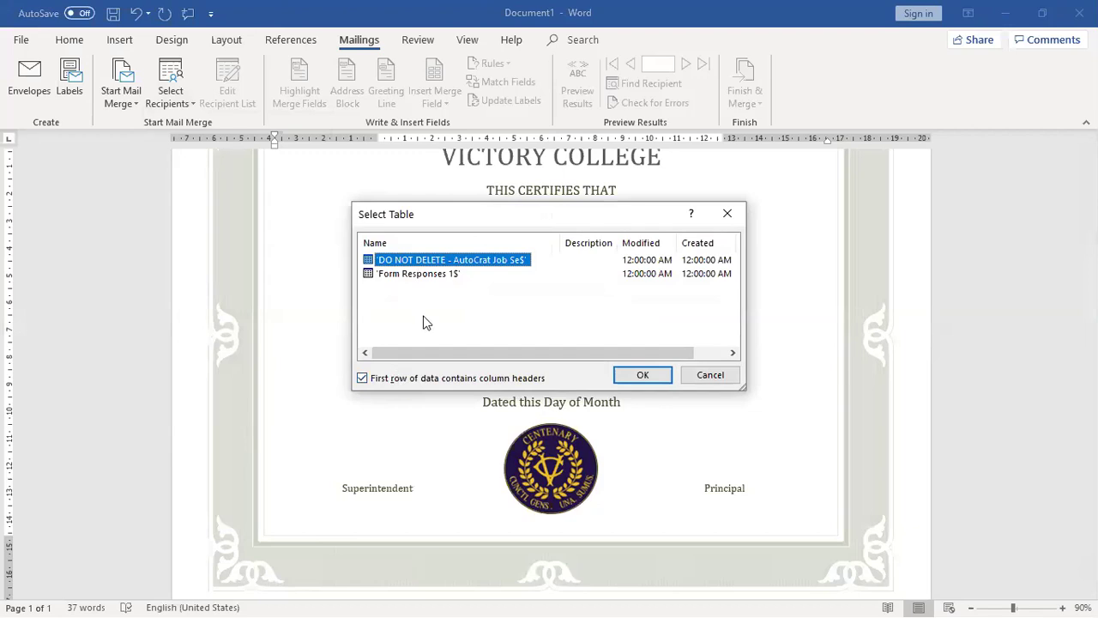
{"action": "left_click", "coordinate": [642, 375]}
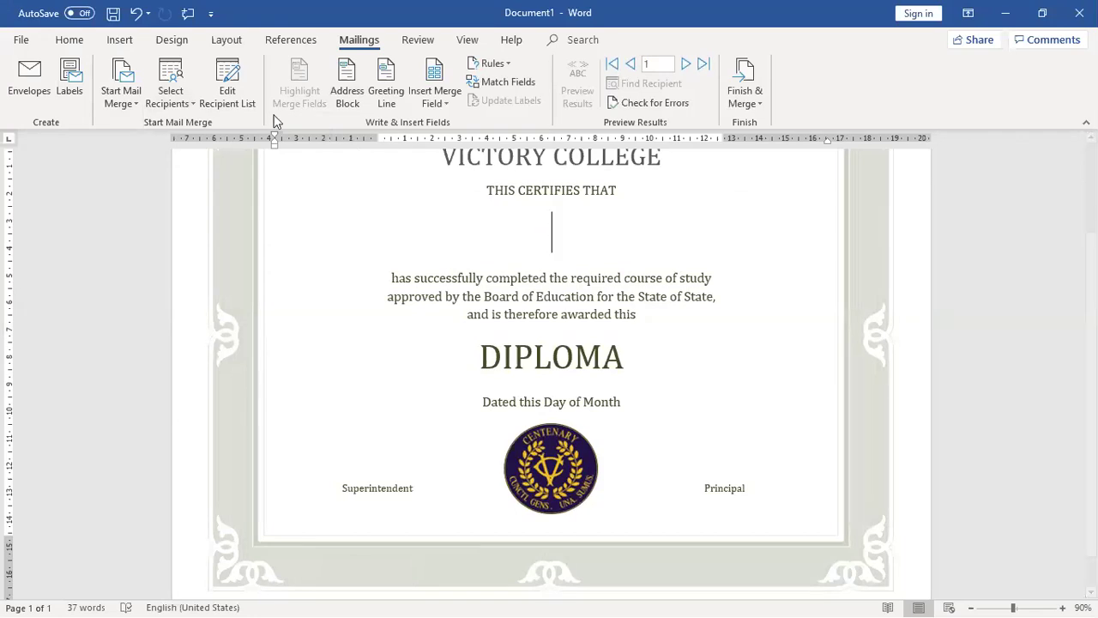
Review the mail merge recipients and their sort and filter options, leaving the list unaltered
{"action": "left_click", "coordinate": [236, 75]}
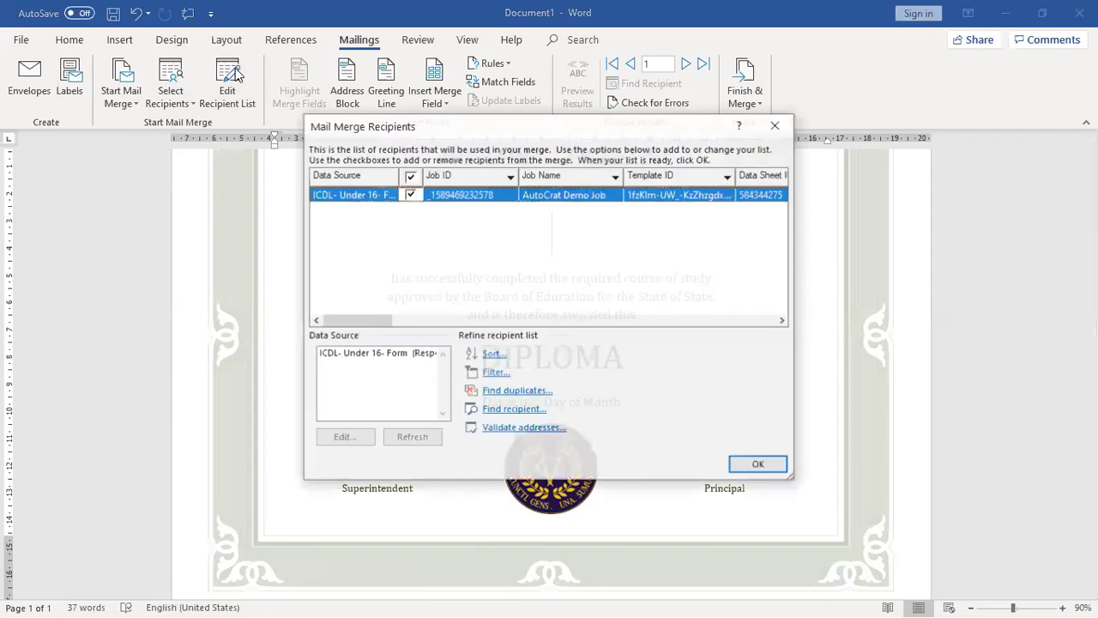
{"action": "left_click", "coordinate": [493, 355]}
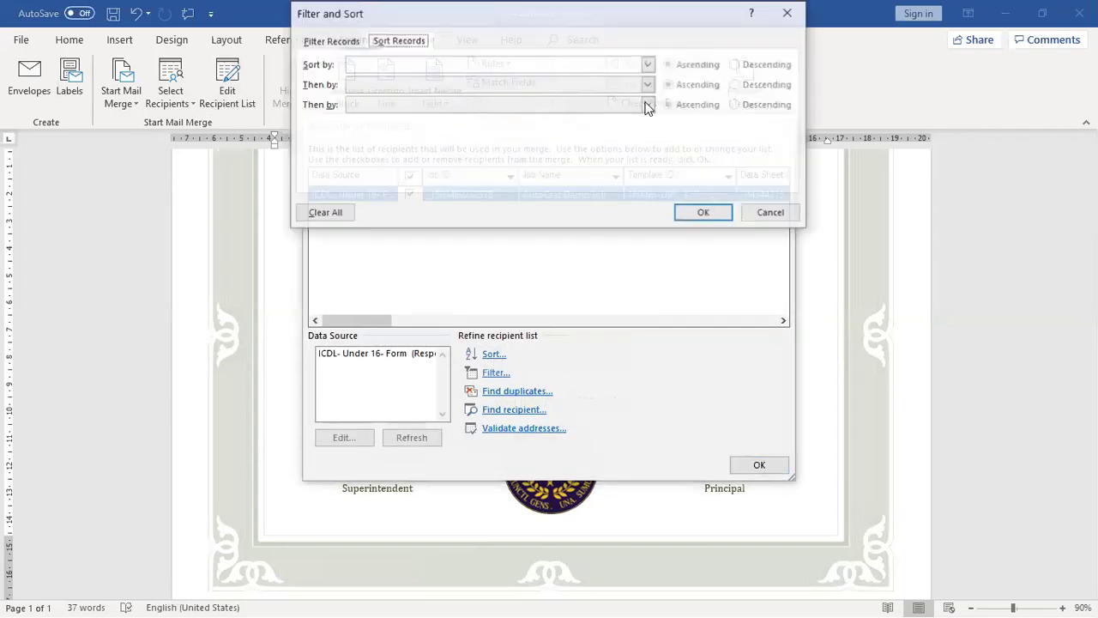
{"action": "left_click", "coordinate": [347, 44]}
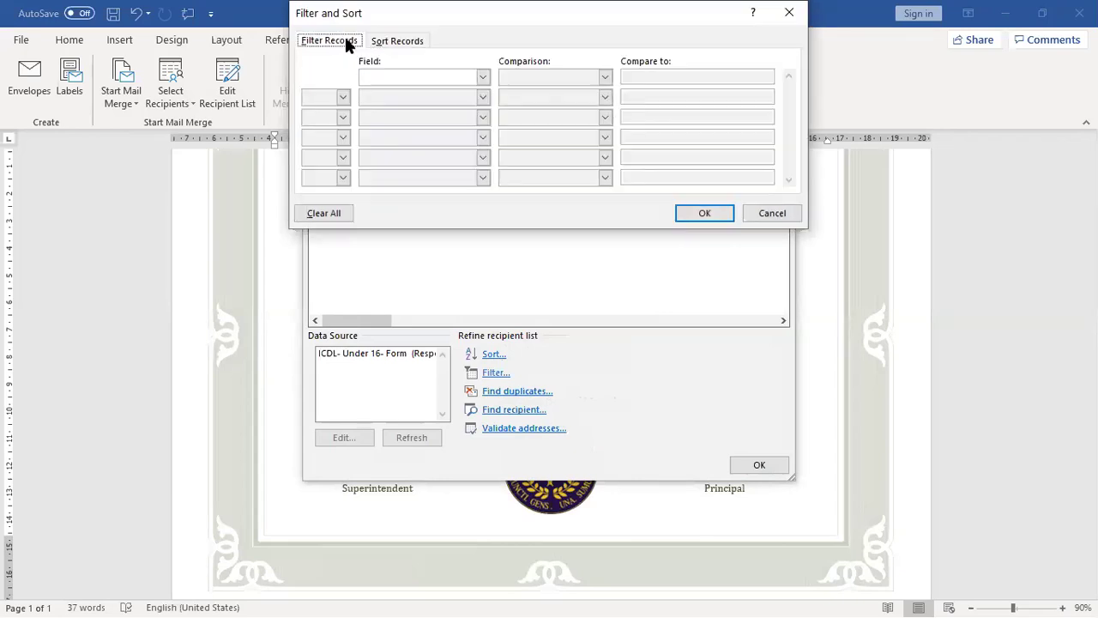
{"action": "left_click", "coordinate": [796, 14]}
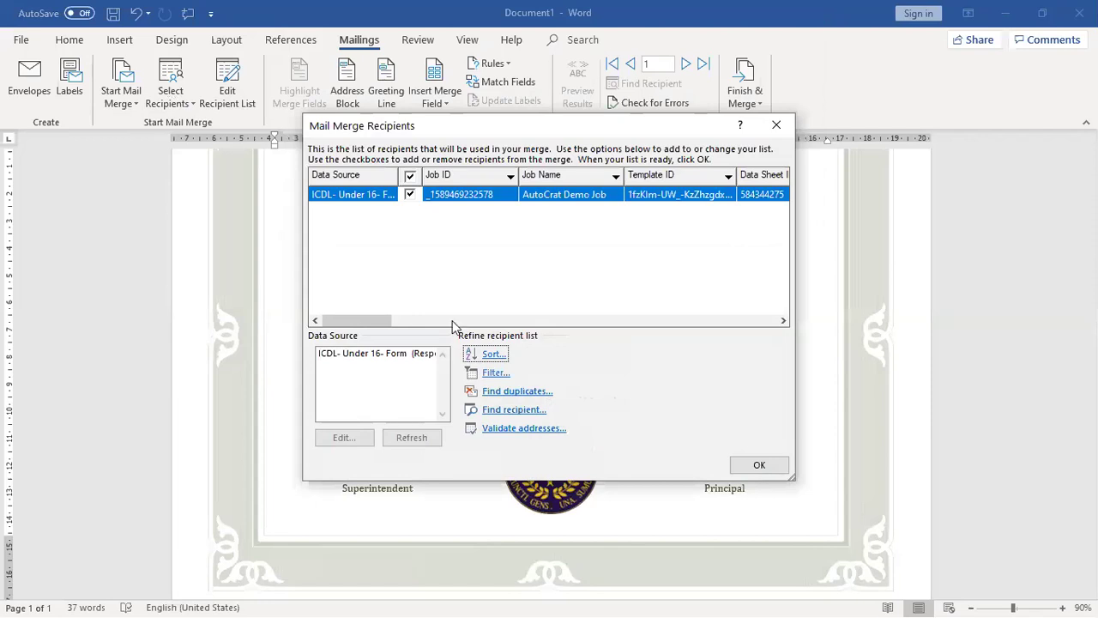
{"action": "left_click", "coordinate": [761, 465]}
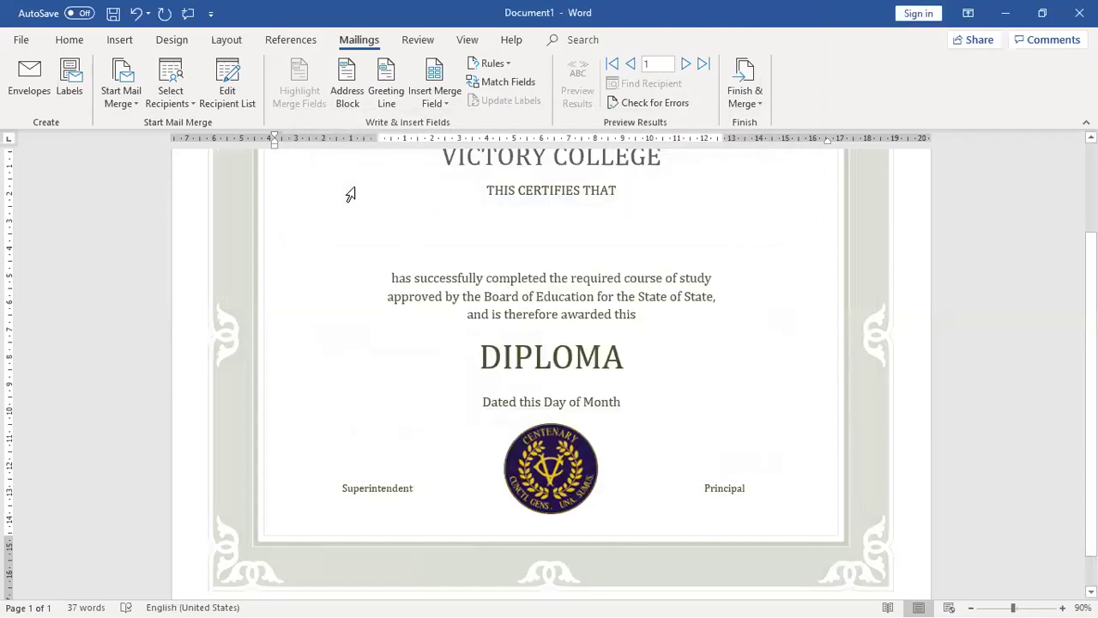
Reselect ICDL- Under 16- Form (Responses) from Downloads as recipient list with the table 'Form Responses 1$', and open the recipient list for review
{"action": "left_click", "coordinate": [151, 103]}
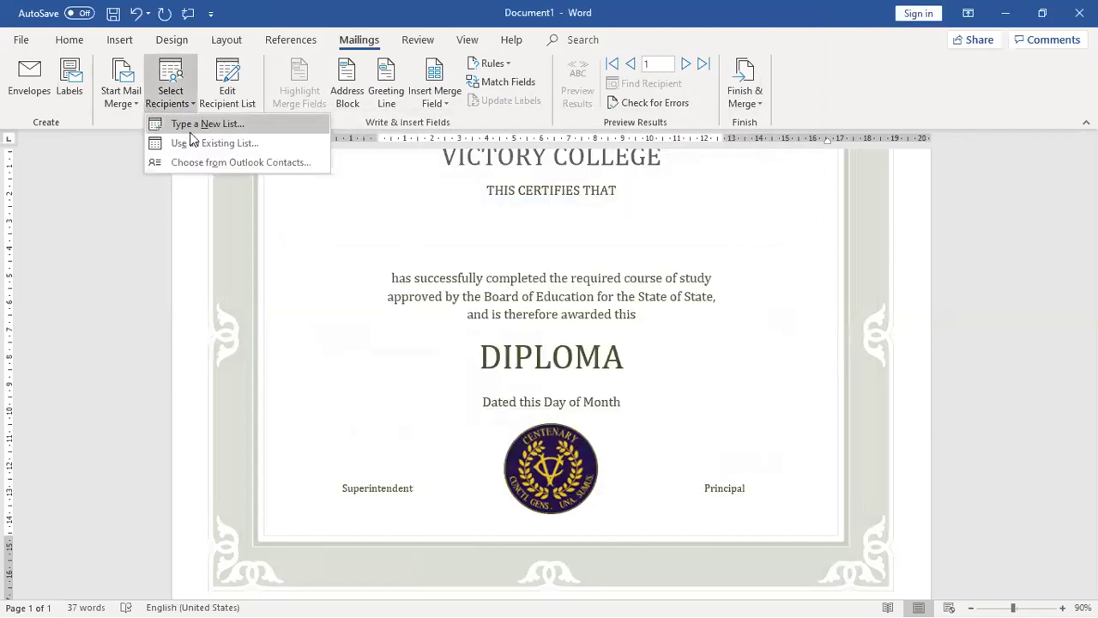
{"action": "left_click", "coordinate": [192, 140]}
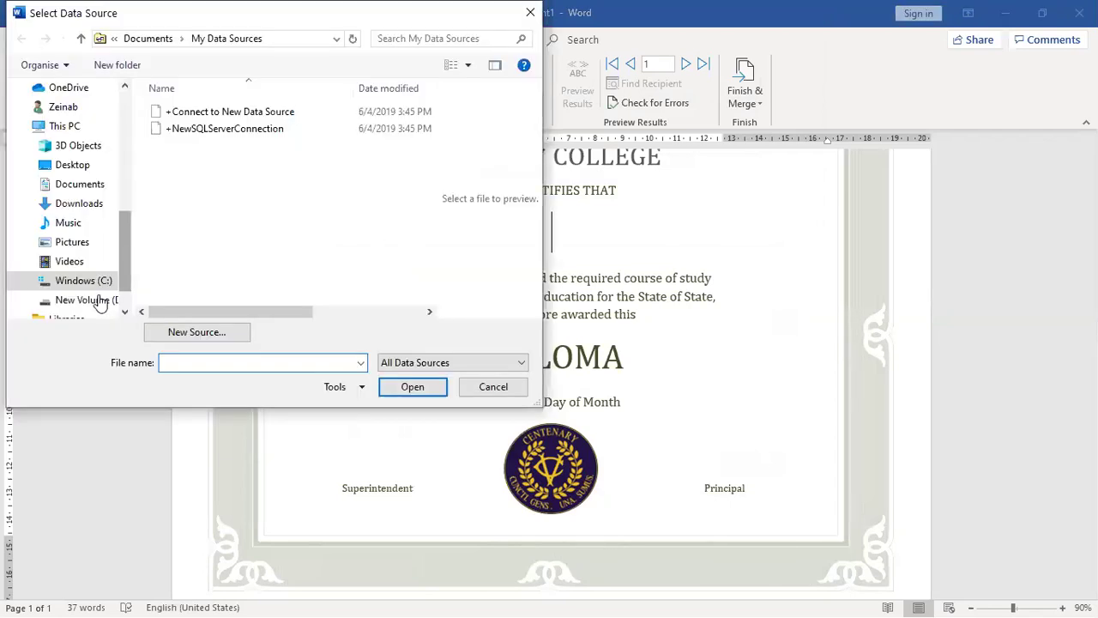
{"action": "left_click", "coordinate": [98, 300]}
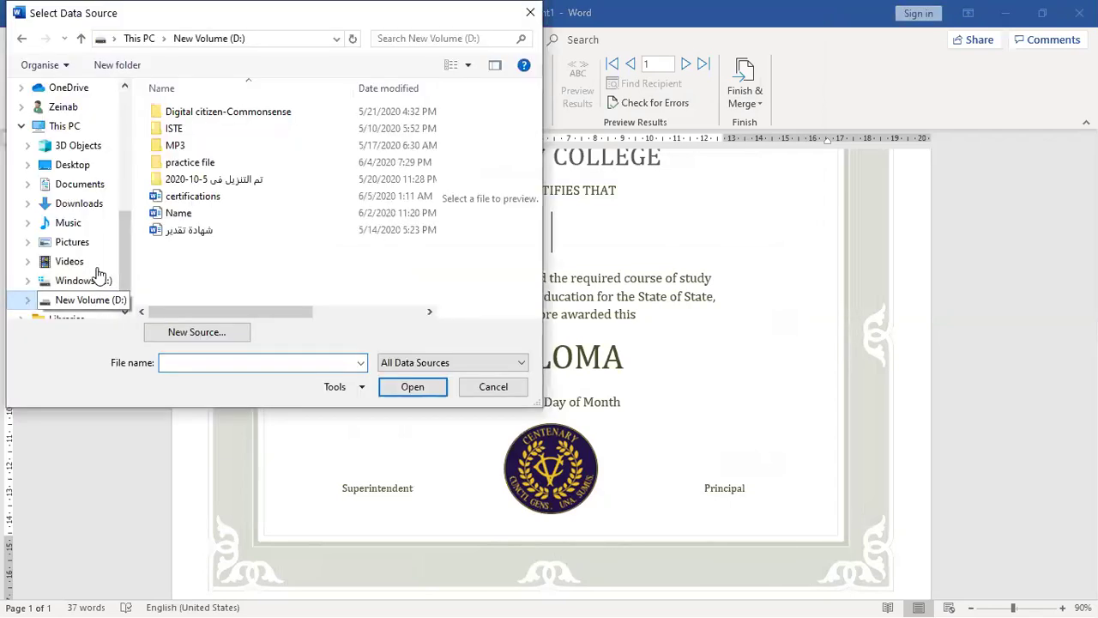
{"action": "left_click", "coordinate": [90, 207]}
{"action": "double_click", "coordinate": [209, 135]}
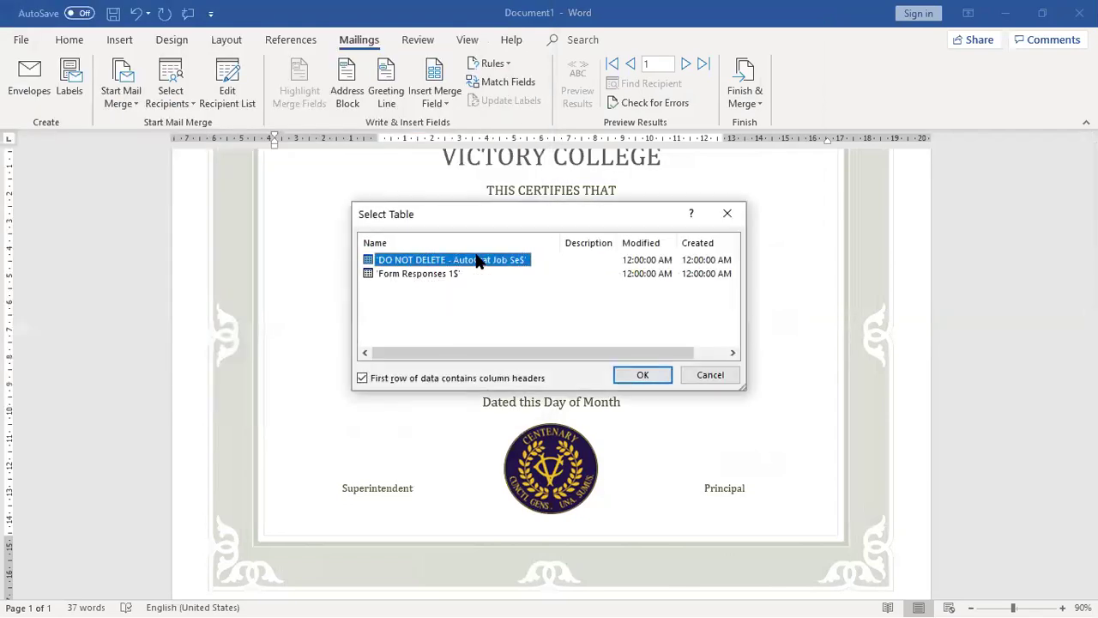
{"action": "left_click", "coordinate": [420, 274]}
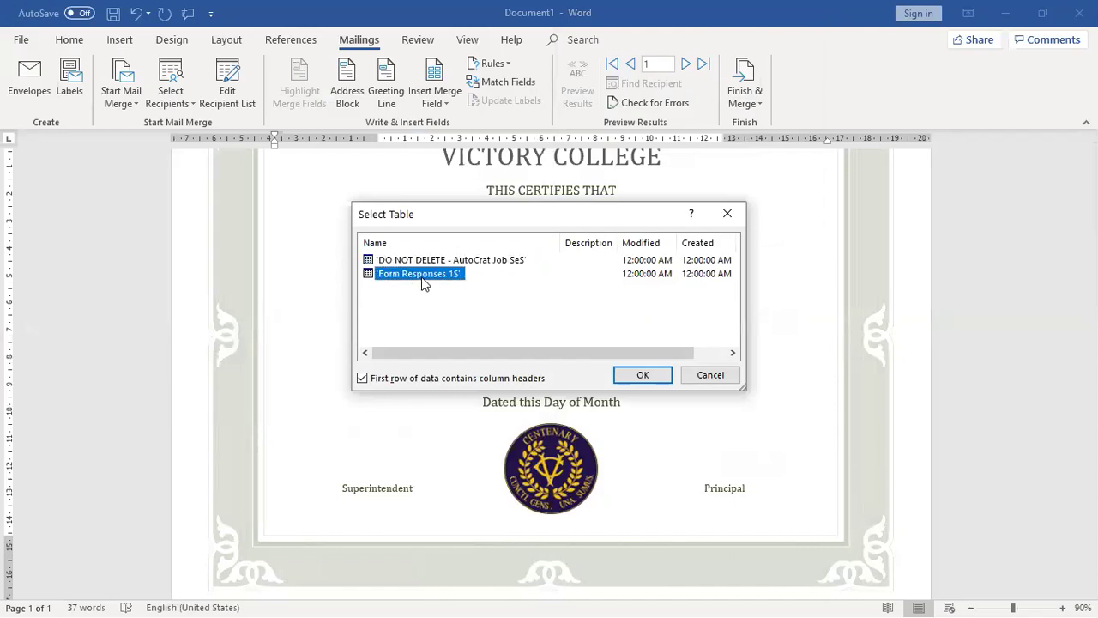
{"action": "left_click", "coordinate": [643, 375]}
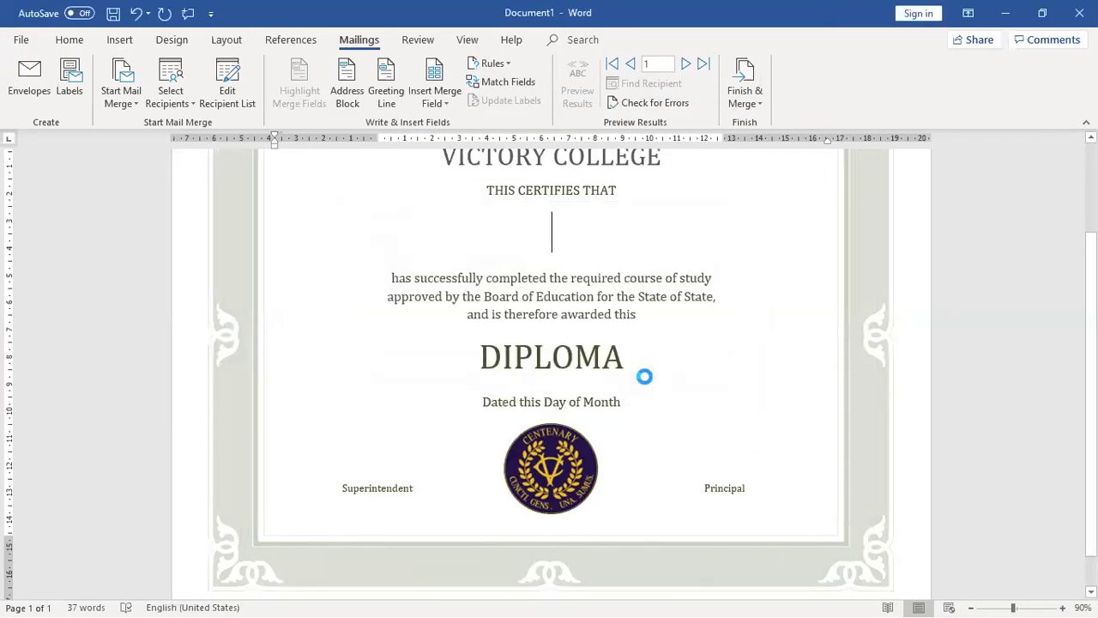
{"action": "left_click", "coordinate": [244, 85]}
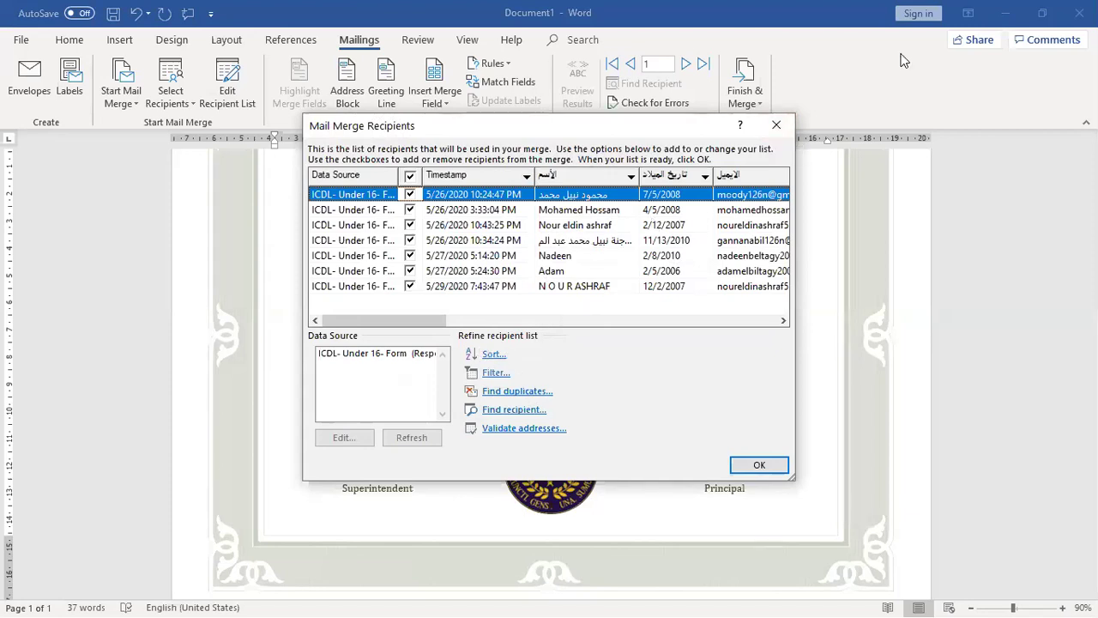
Close the recipient list and insert the الأسم merge field on the blank line below 'THIS CERTIFIES THAT'
{"action": "left_click", "coordinate": [781, 126]}
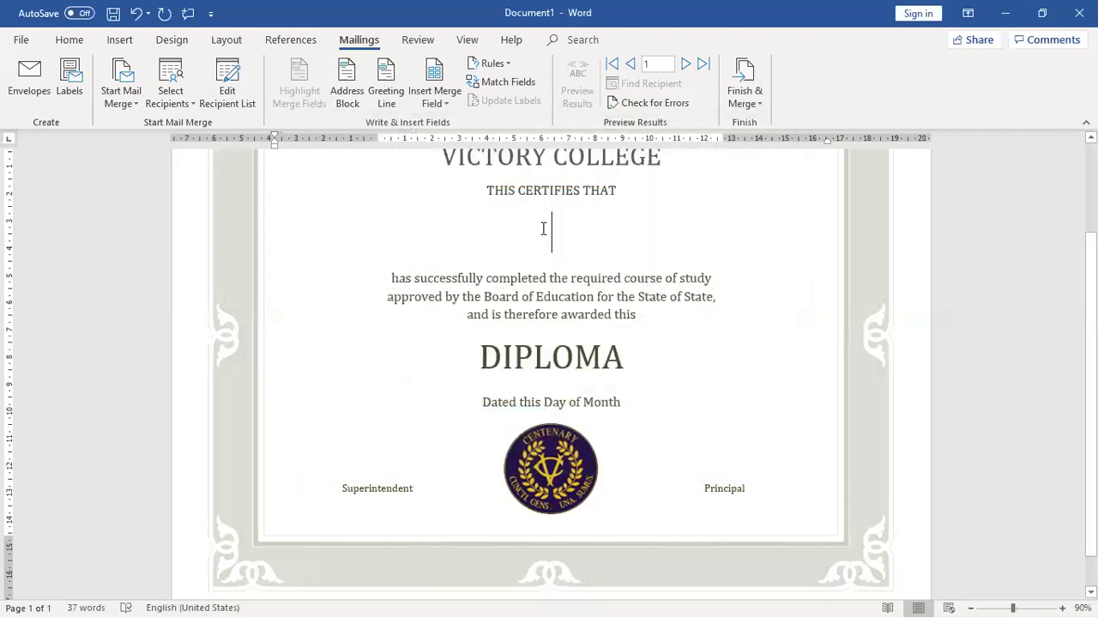
{"action": "left_click", "coordinate": [443, 99]}
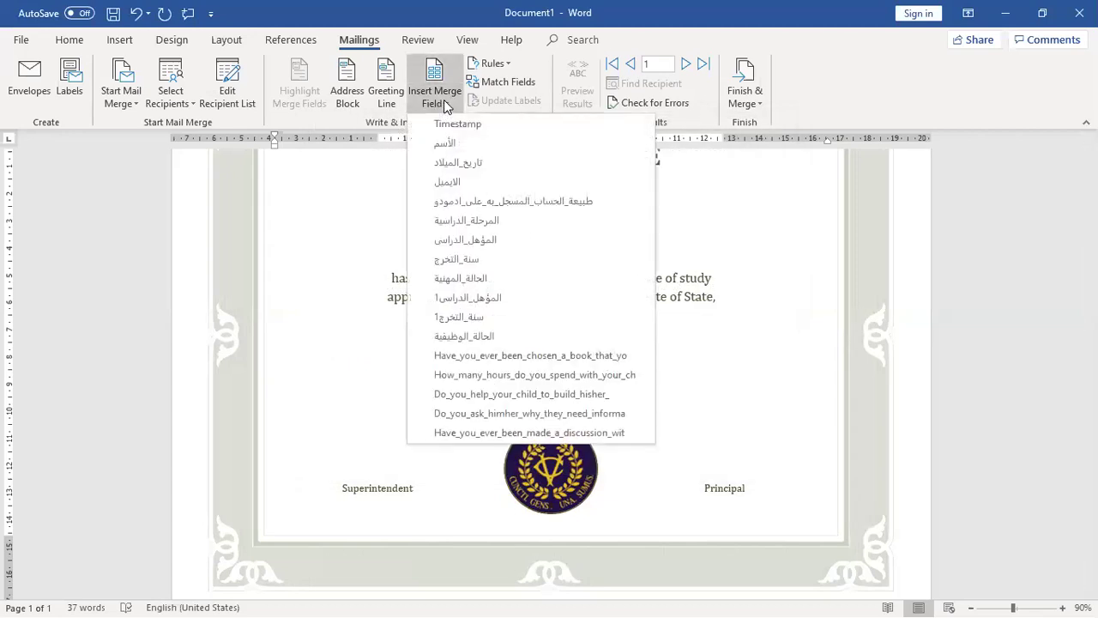
{"action": "left_click", "coordinate": [445, 144]}
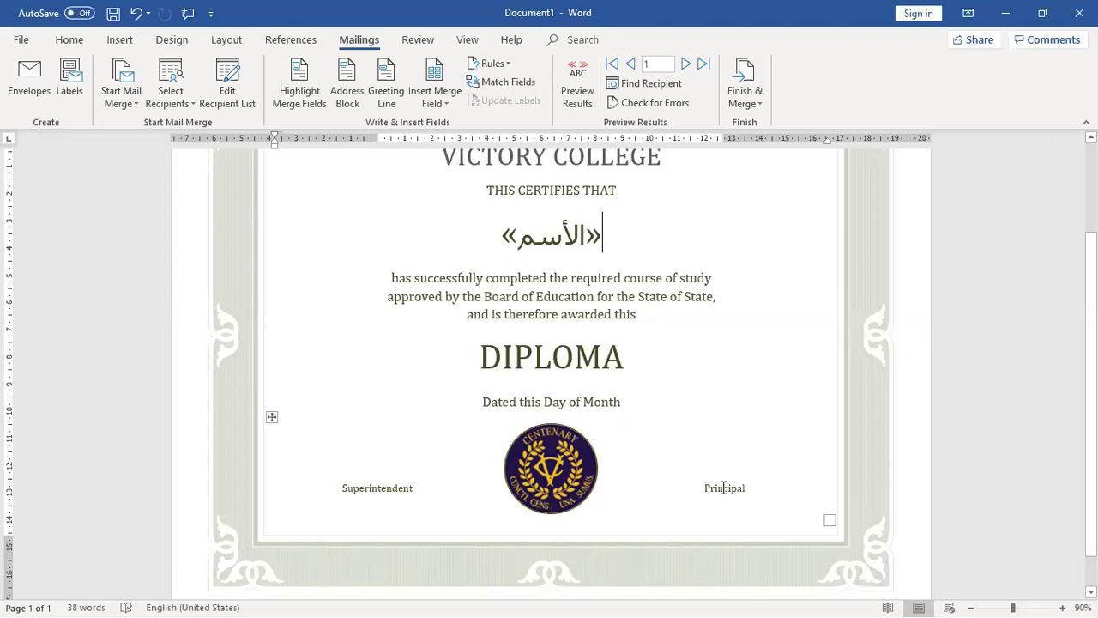
Replace the 'Superintendent' label beside the seal with 'Date:'
{"action": "left_click_drag", "start_coordinate": [716, 477], "coordinate": [719, 505]}
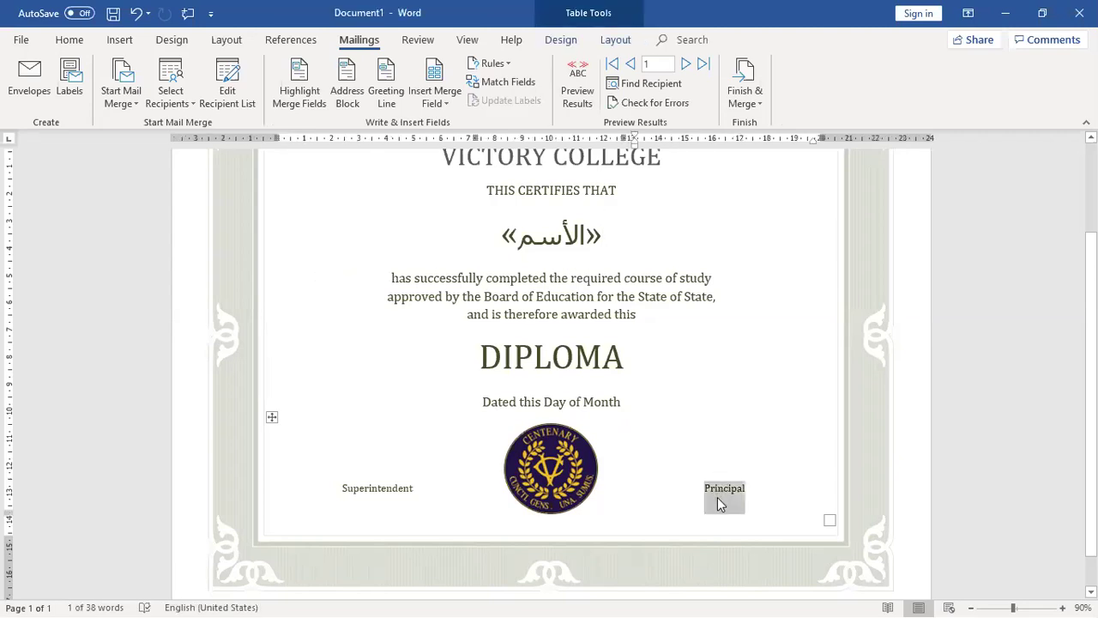
{"action": "triple_click", "coordinate": [364, 478]}
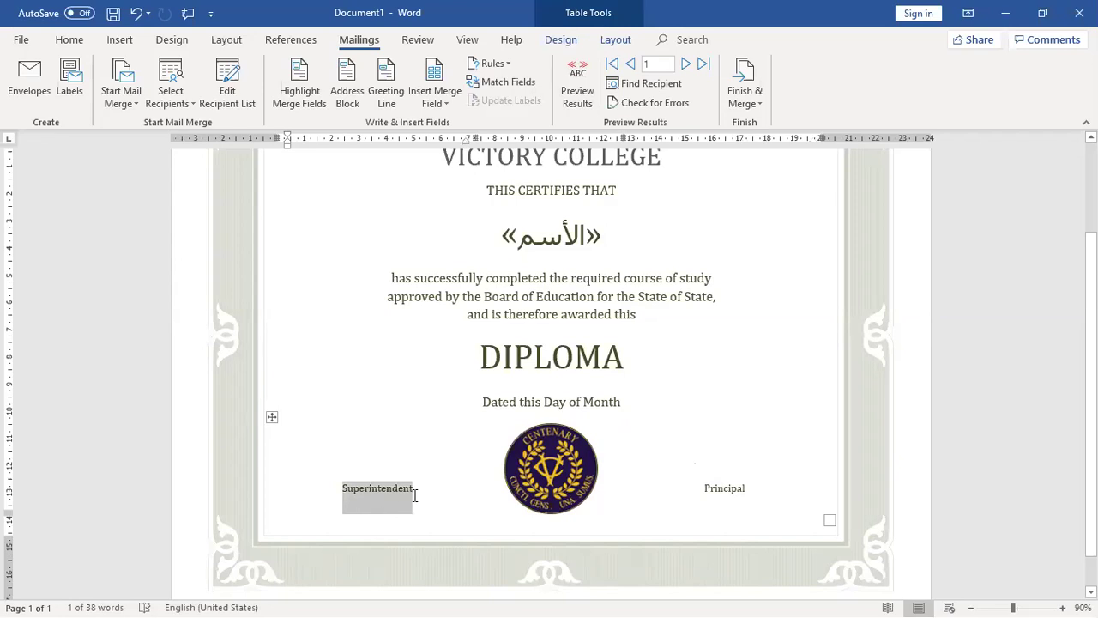
{"action": "type", "text": "Date"}
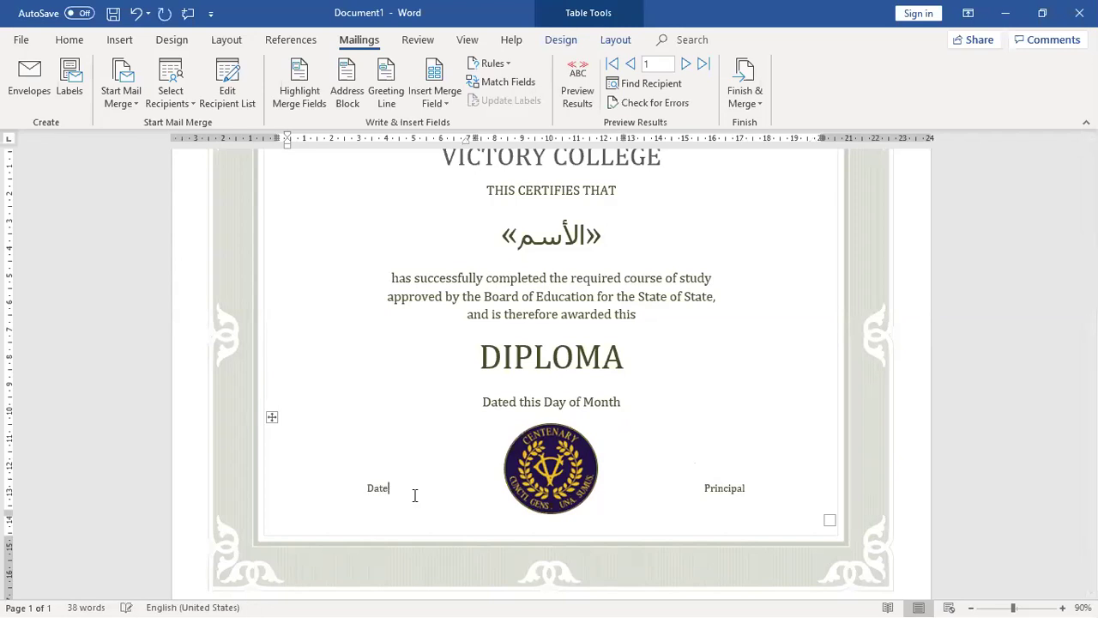
{"action": "left_click", "coordinate": [364, 433]}
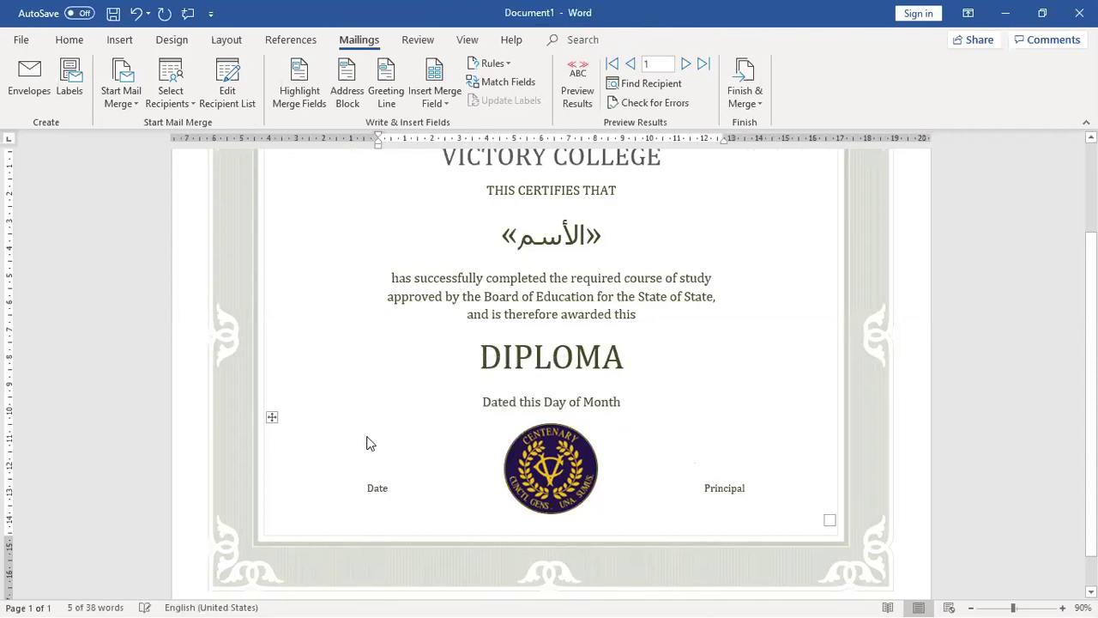
{"action": "left_click", "coordinate": [392, 487]}
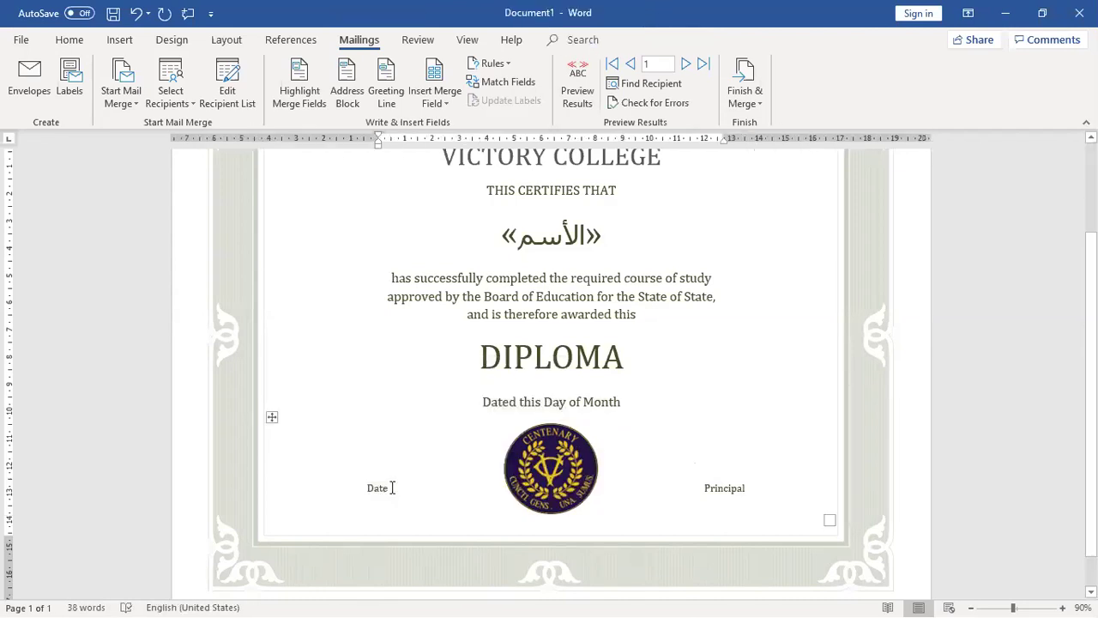
{"action": "left_click", "coordinate": [392, 488]}
{"action": "type", "text": ":"}
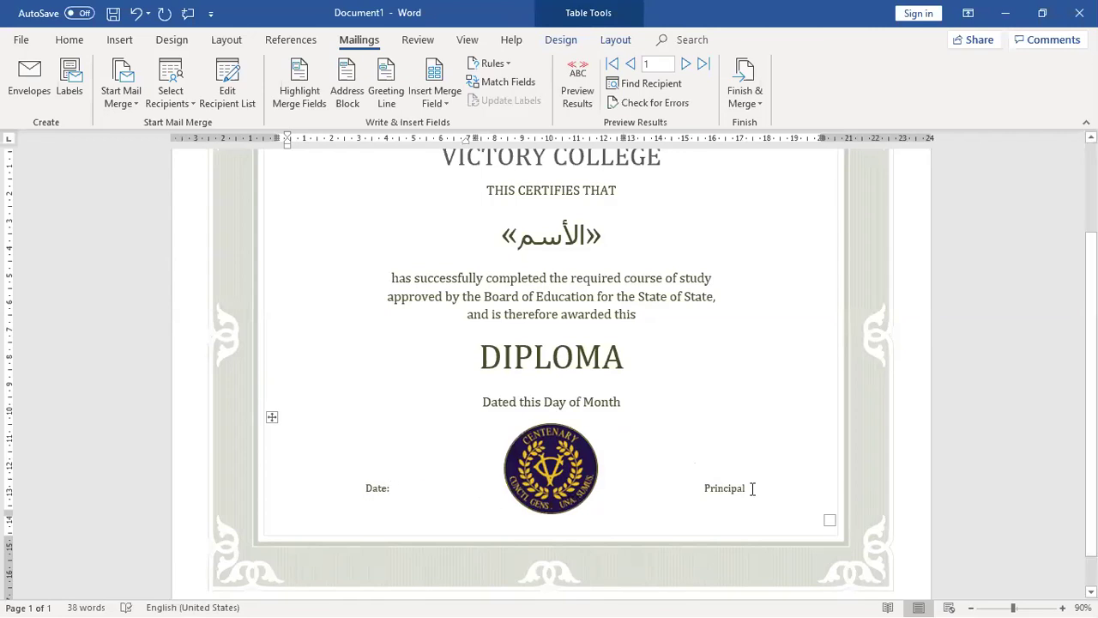
Replace the 'Principal' label on the other side of the seal with 'Email:'
{"action": "double_click", "coordinate": [749, 487]}
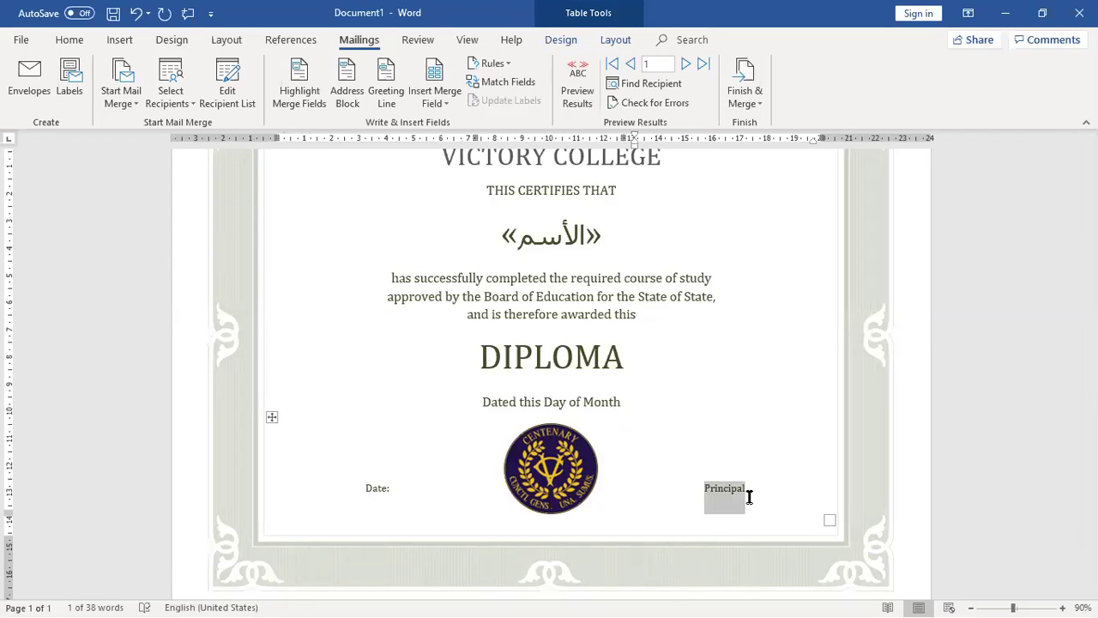
{"action": "type", "text": "Email\""}
{"action": "key", "text": "BackSpace"}
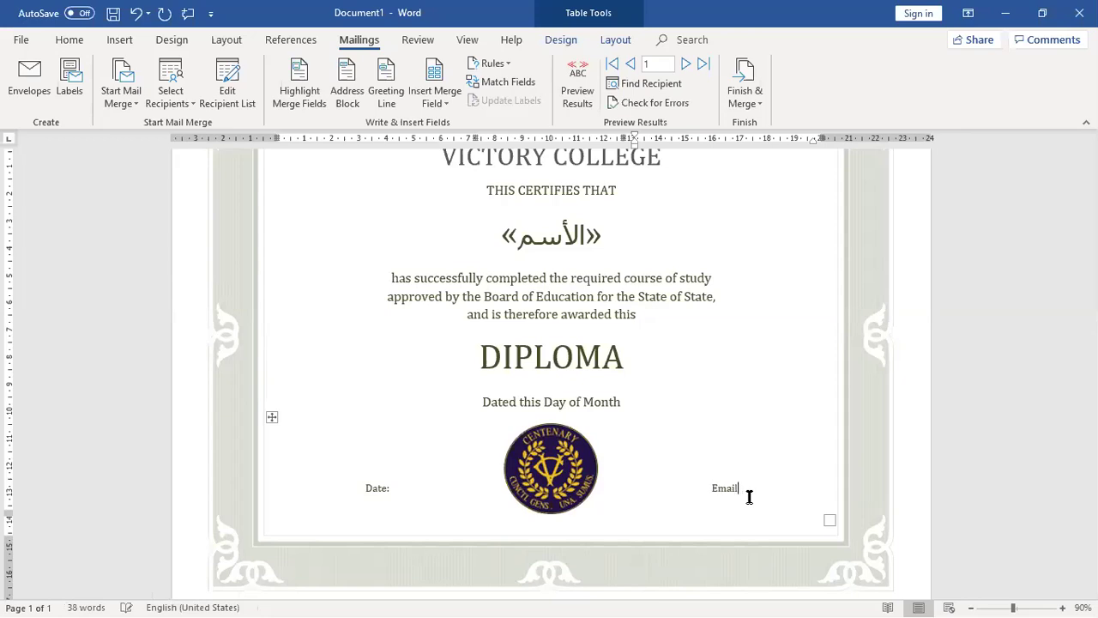
{"action": "type", "text": ":"}
Insert the تاريخ_الميلاد merge field after 'Date:'
{"action": "left_click", "coordinate": [409, 488]}
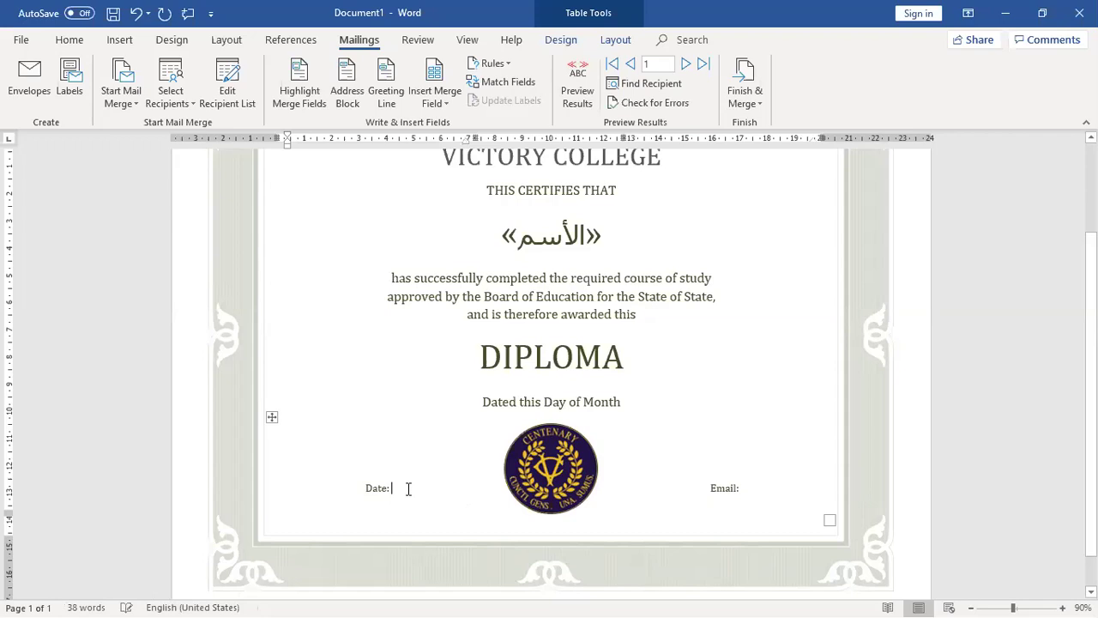
{"action": "left_click", "coordinate": [431, 109]}
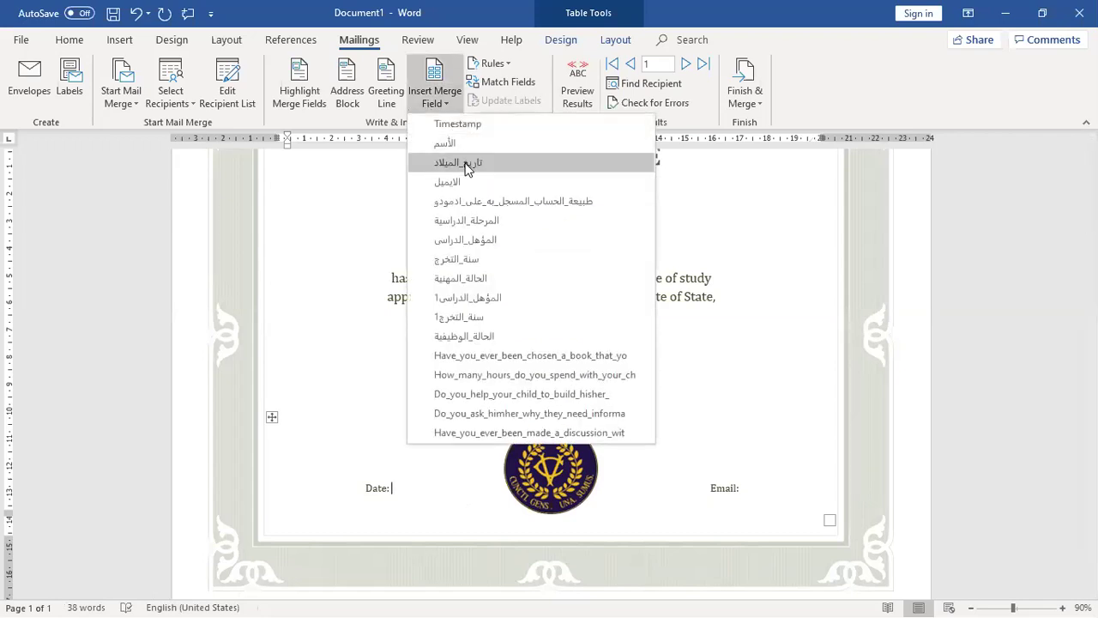
{"action": "left_click", "coordinate": [455, 162]}
Insert the الايميل merge field after 'Email:' and shift that line's left indent outward to about 10.5 on the ruler
{"action": "left_click", "coordinate": [749, 488]}
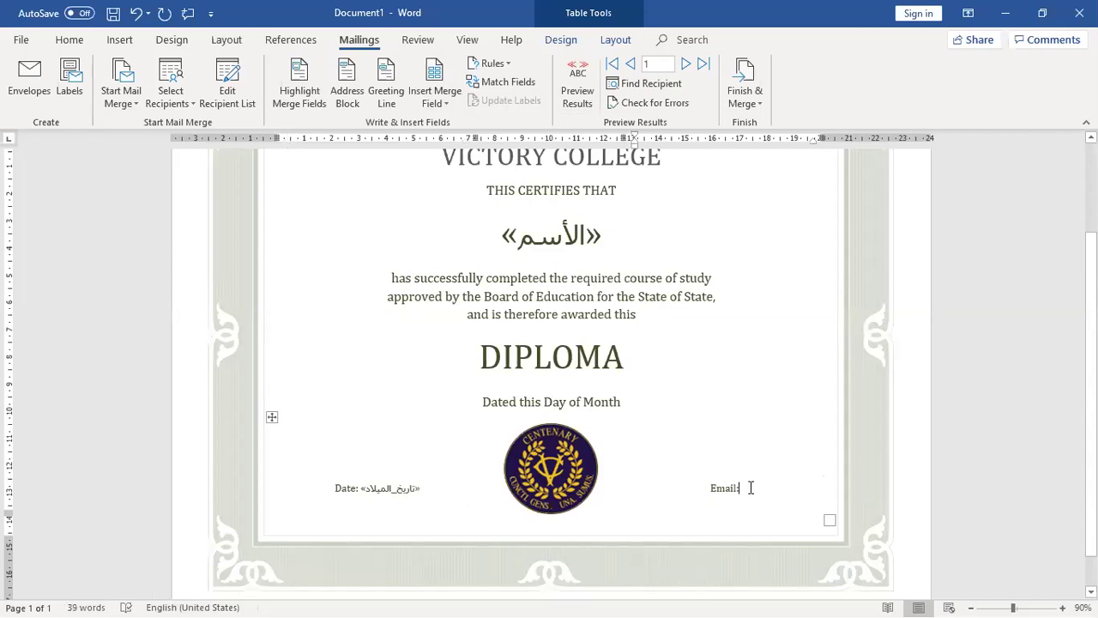
{"action": "left_click", "coordinate": [453, 102]}
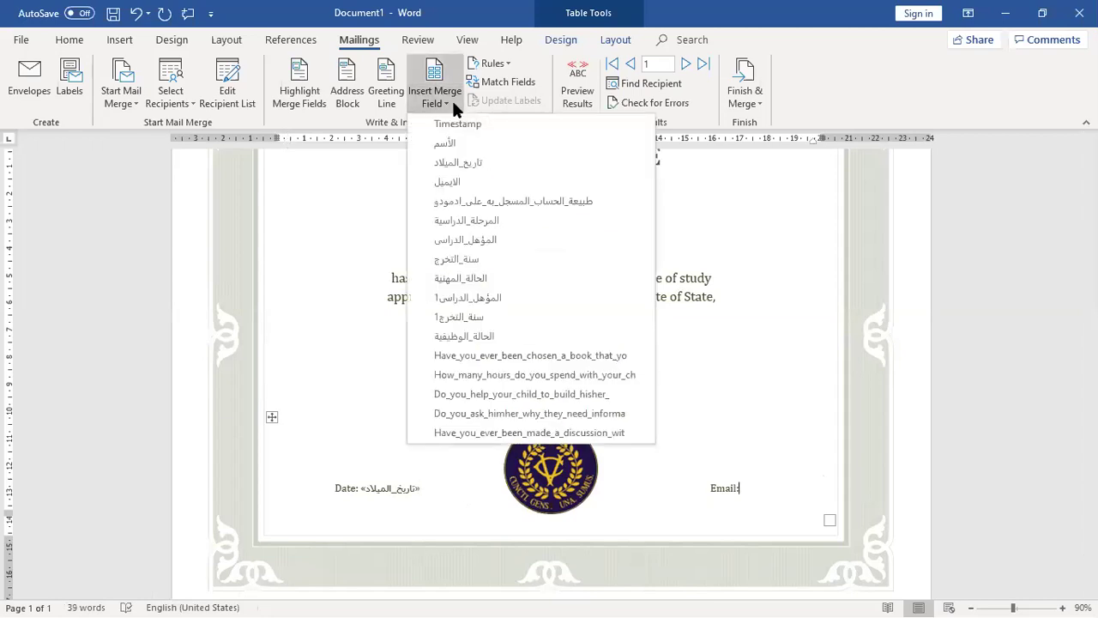
{"action": "left_click", "coordinate": [448, 182]}
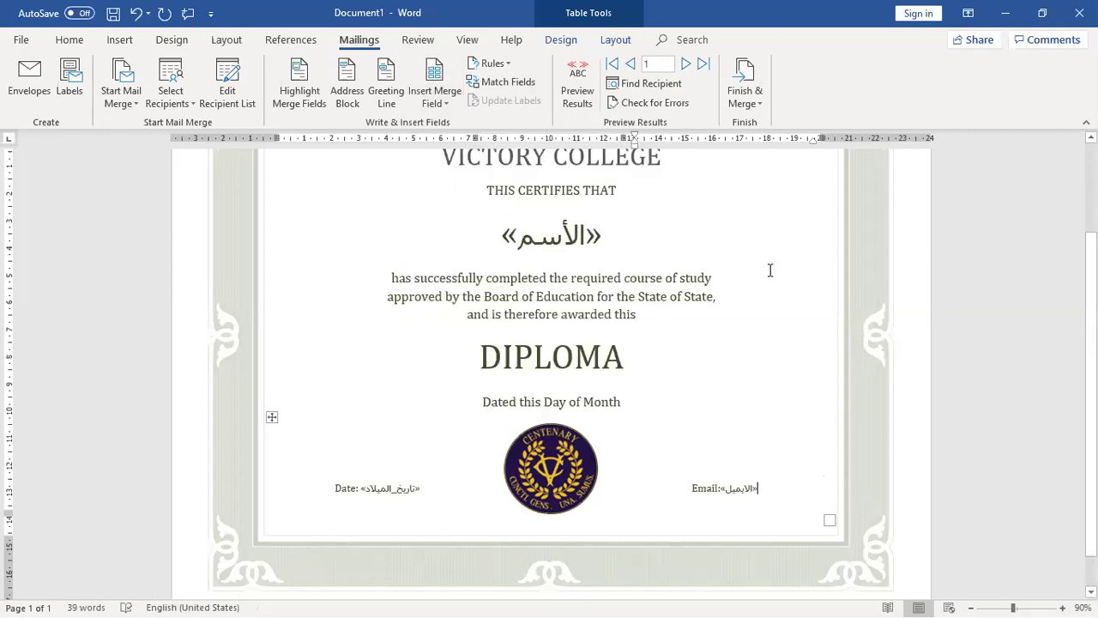
{"action": "left_click", "coordinate": [684, 485]}
{"action": "left_click_drag", "start_coordinate": [635, 144], "coordinate": [566, 147]}
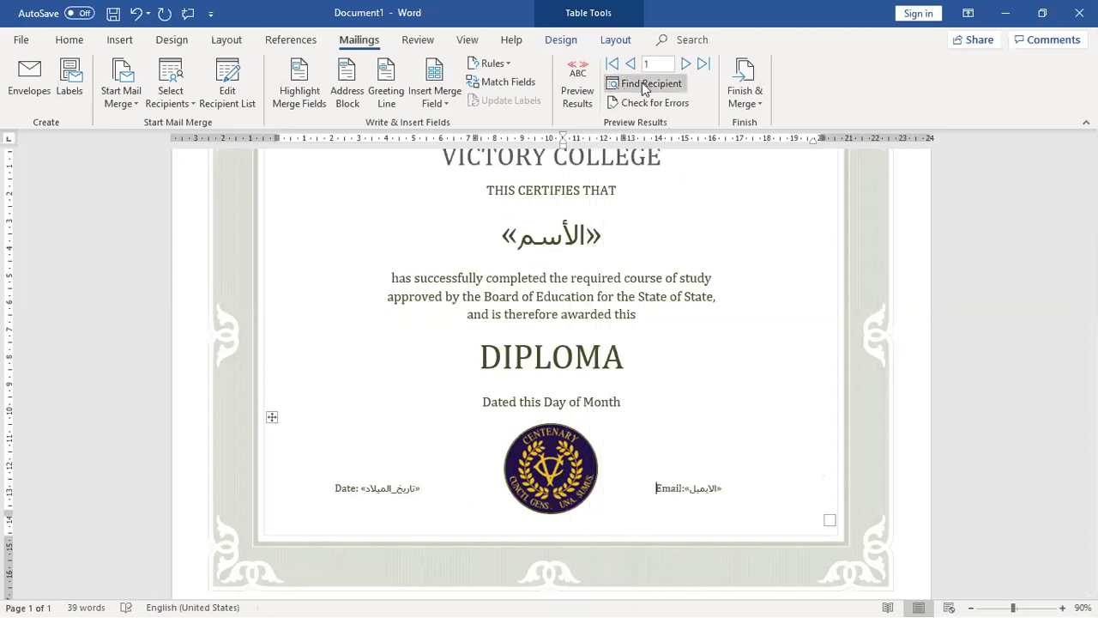
Preview the merge results and step through the certificates from record 1 to record 7
{"action": "left_click", "coordinate": [583, 82]}
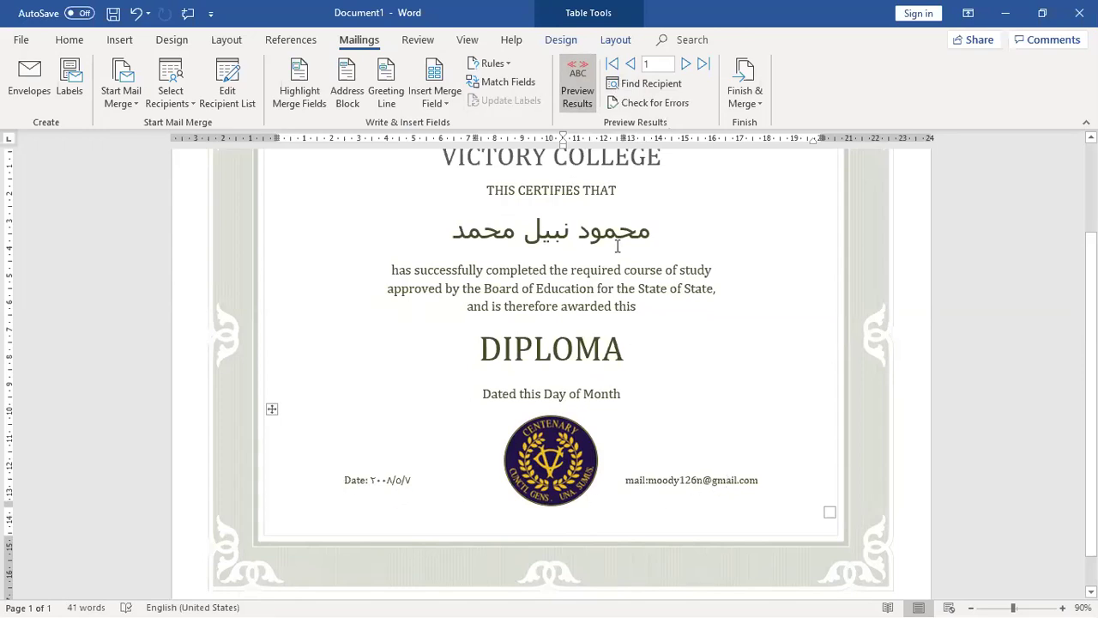
{"action": "left_click", "coordinate": [687, 64]}
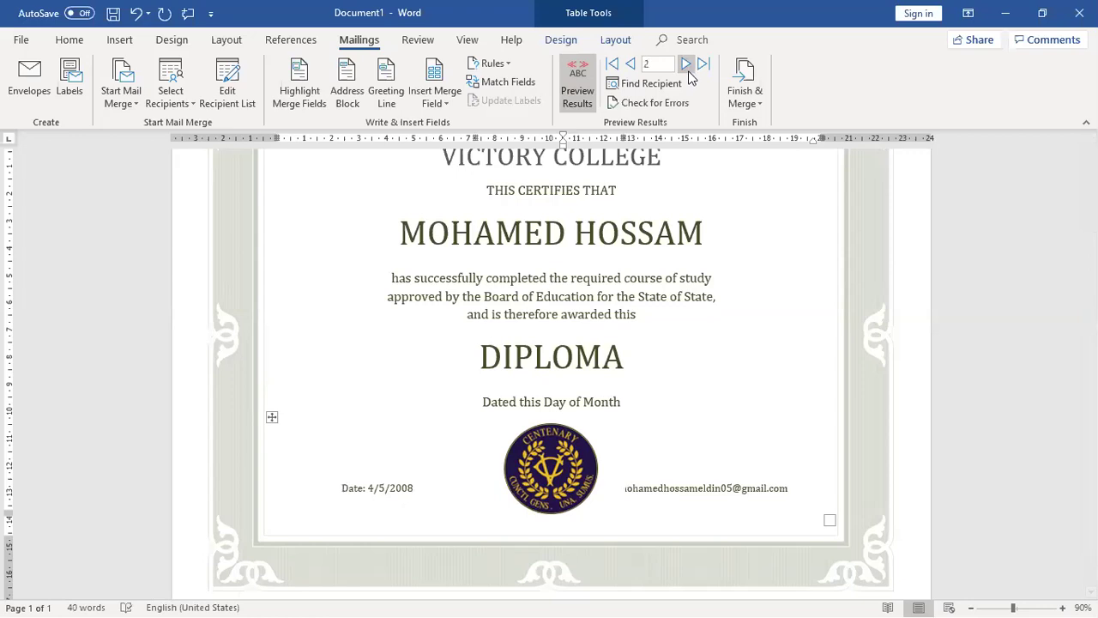
{"action": "left_click", "coordinate": [686, 73]}
{"action": "left_click", "coordinate": [687, 73]}
{"action": "left_click", "coordinate": [686, 73]}
{"action": "left_click", "coordinate": [686, 72]}
{"action": "left_click", "coordinate": [686, 73]}
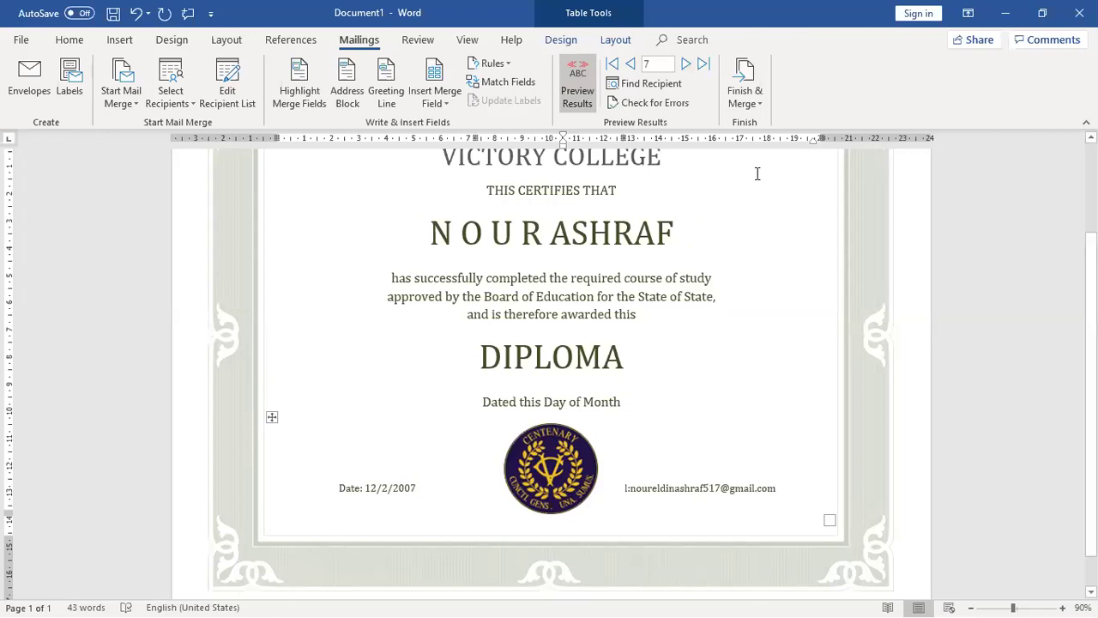
Merge records from 2 to 9 into a new document of individual certificates
{"action": "left_click", "coordinate": [745, 82]}
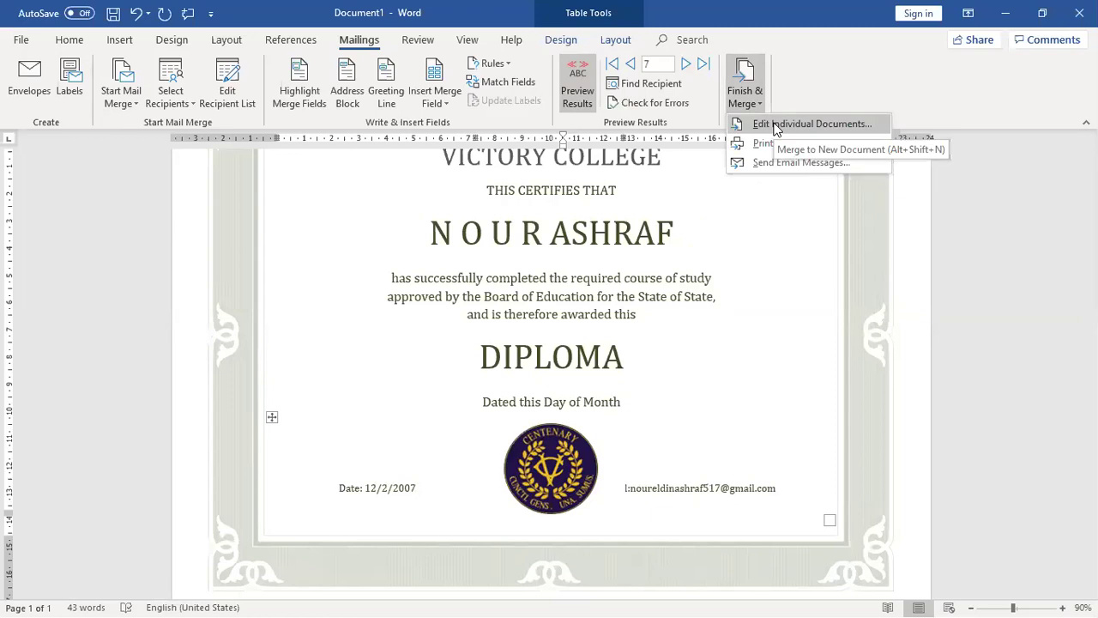
{"action": "left_click", "coordinate": [776, 127]}
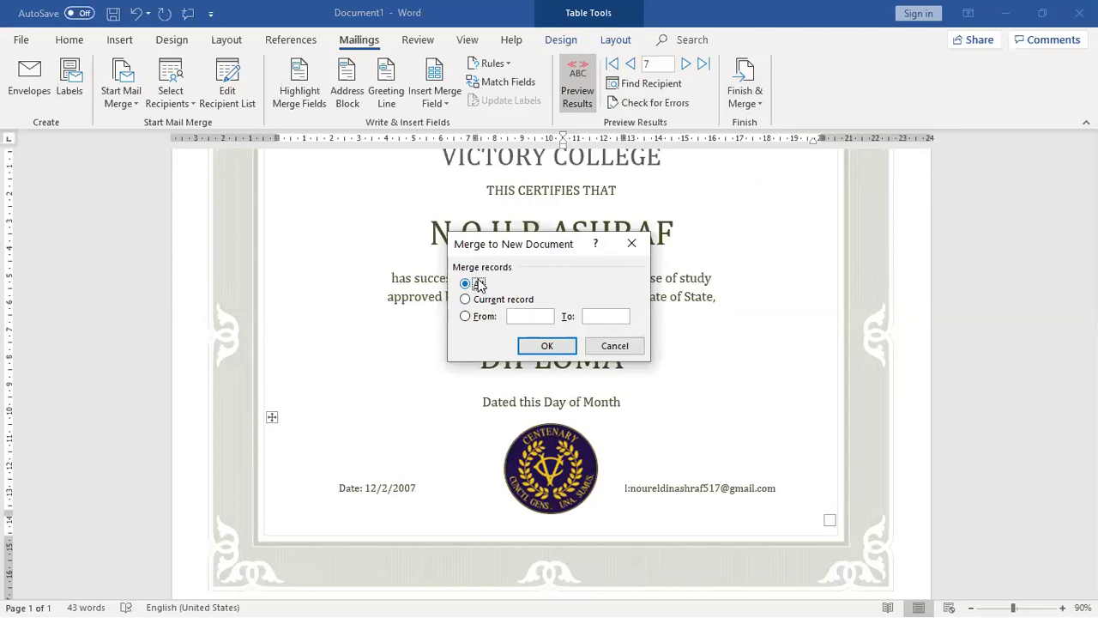
{"action": "left_click", "coordinate": [479, 305]}
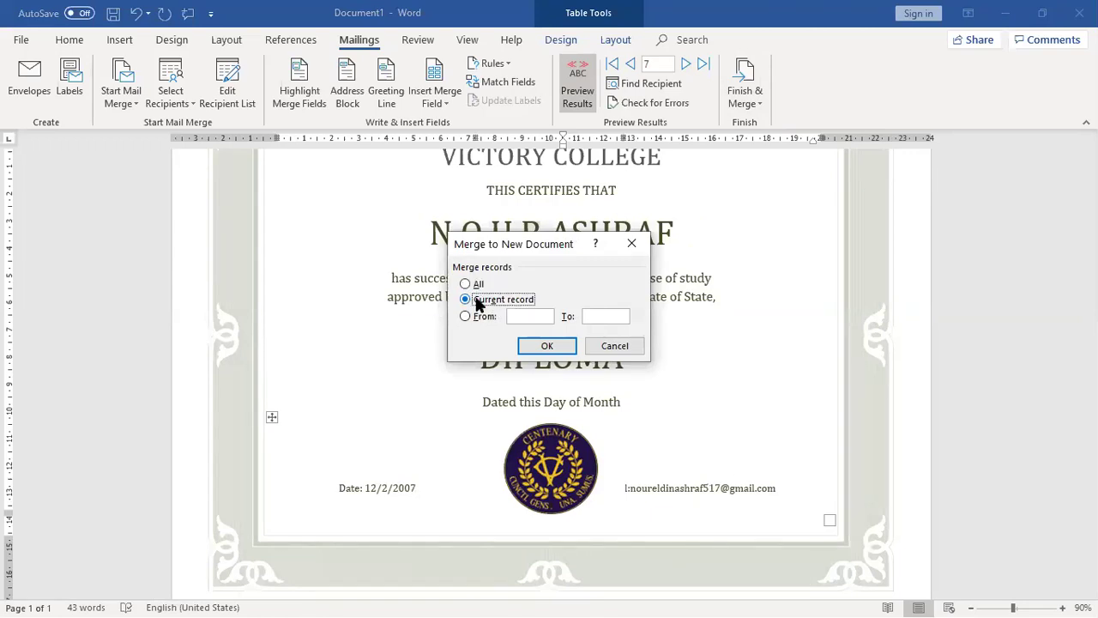
{"action": "left_click", "coordinate": [371, 307]}
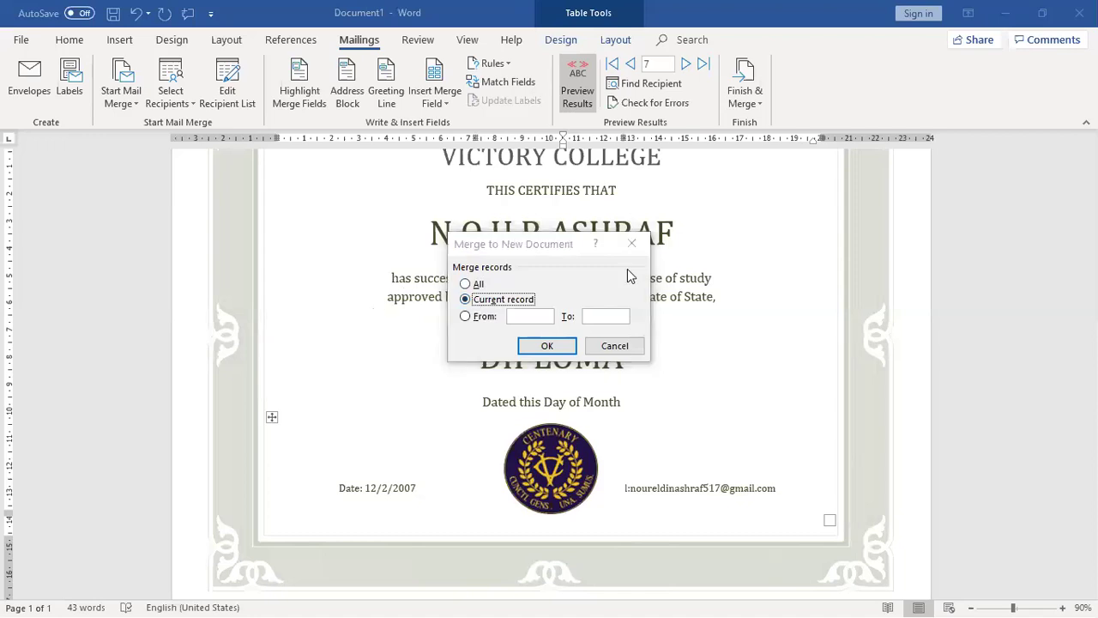
{"action": "left_click_drag", "start_coordinate": [582, 254], "coordinate": [575, 313]}
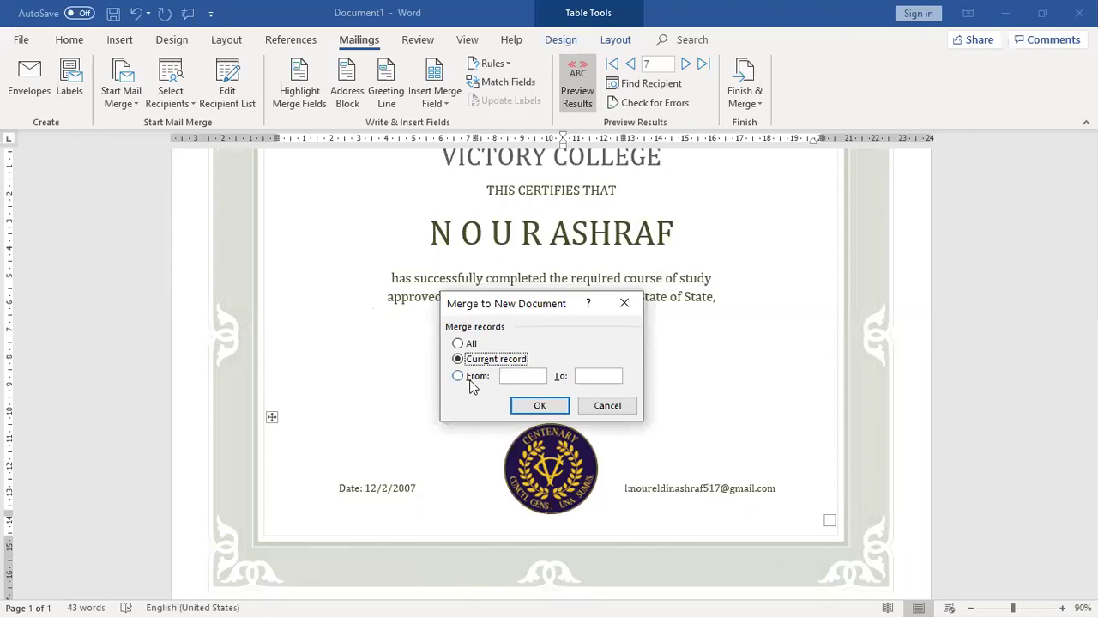
{"action": "left_click", "coordinate": [460, 378]}
{"action": "type", "text": "2"}
{"action": "left_click", "coordinate": [592, 376]}
{"action": "type", "text": "9"}
{"action": "left_click", "coordinate": [540, 406]}
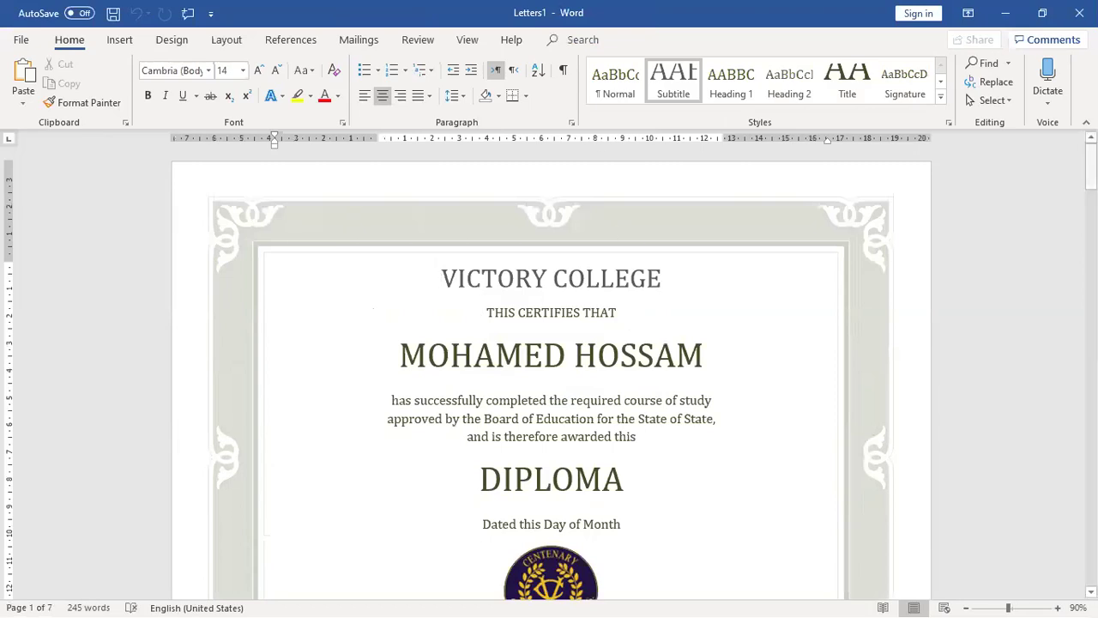
Look through the merged certificates and save the document as 'Victory College certificate' on New Volume (D:)
{"action": "left_click_drag", "start_coordinate": [1091, 172], "coordinate": [997, 497]}
{"action": "key", "text": "ctrl+Home"}
{"action": "left_click_drag", "start_coordinate": [1090, 172], "coordinate": [1090, 562]}
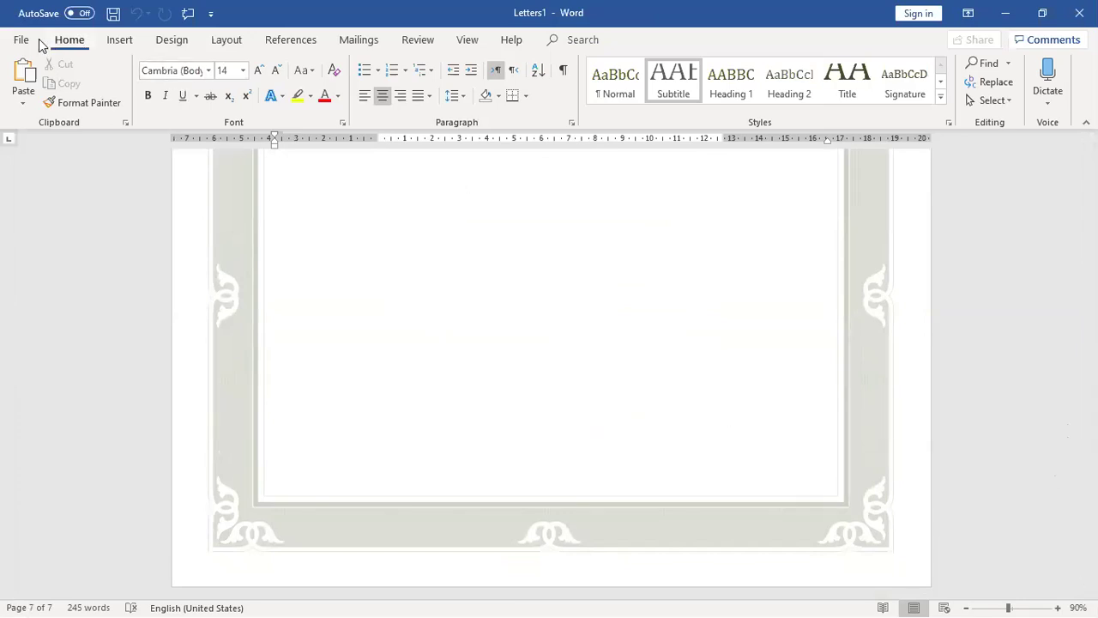
{"action": "left_click", "coordinate": [112, 15]}
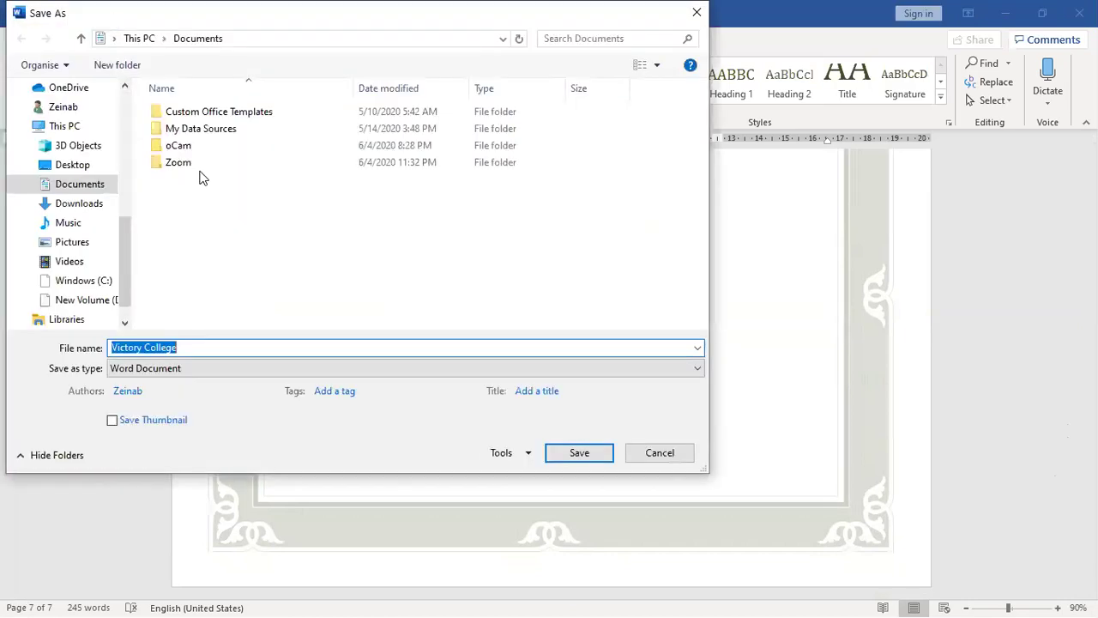
{"action": "left_click", "coordinate": [74, 302]}
{"action": "left_click", "coordinate": [206, 347]}
{"action": "left_click", "coordinate": [206, 346]}
{"action": "type", "text": "certificate"}
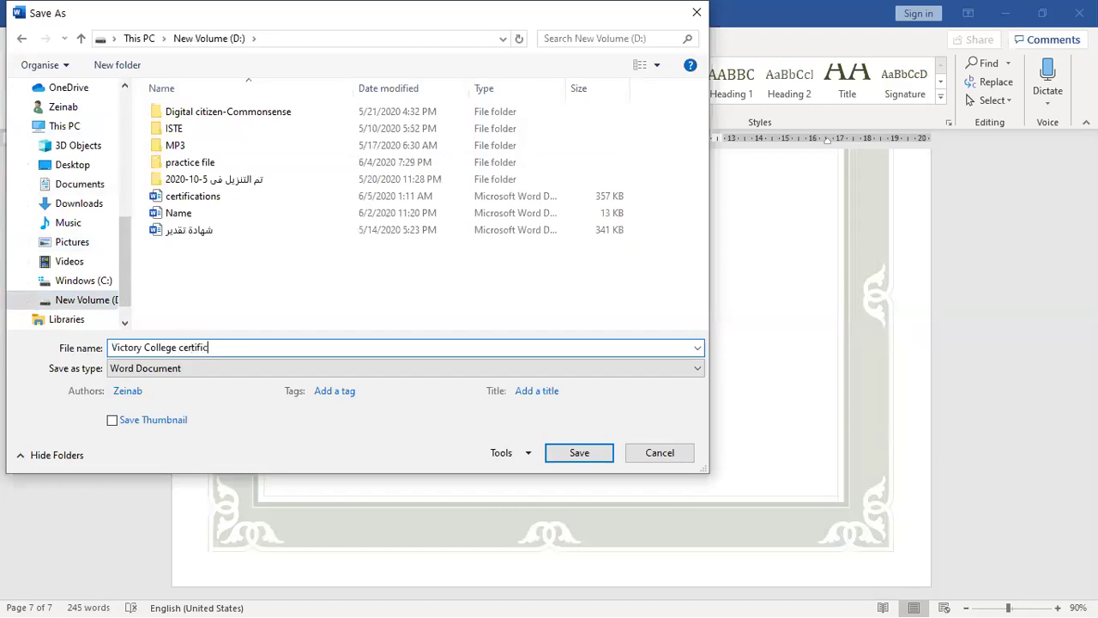
{"action": "left_click", "coordinate": [591, 460]}
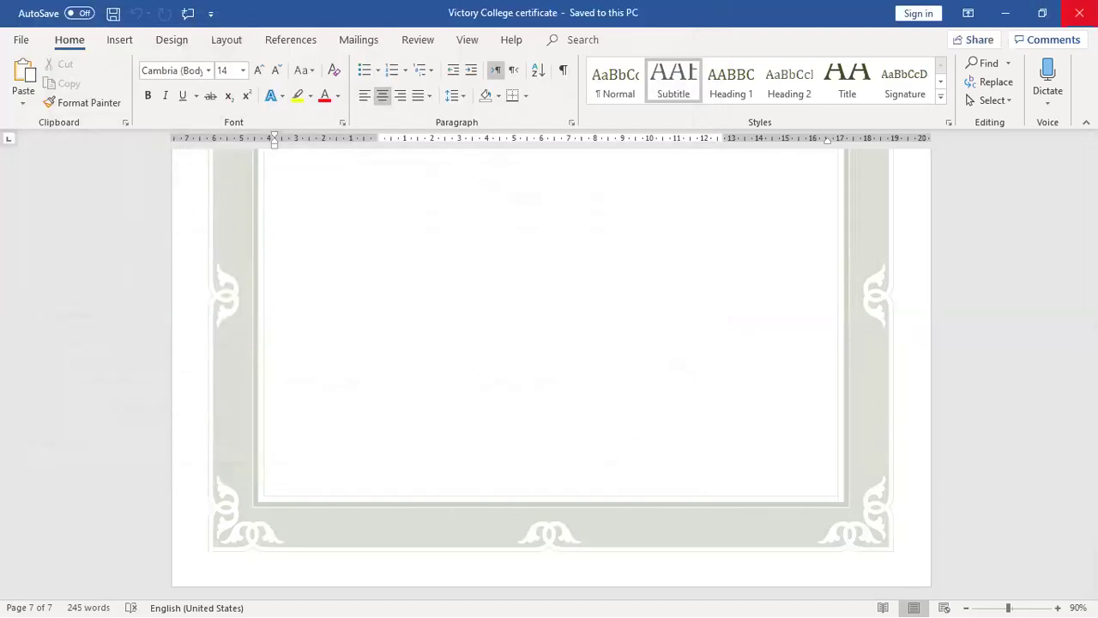
Close the merged certificates, Document1 without saving its changes, and the ICDL- Under 16- Form (Responses) workbook
{"action": "left_click", "coordinate": [1079, 12]}
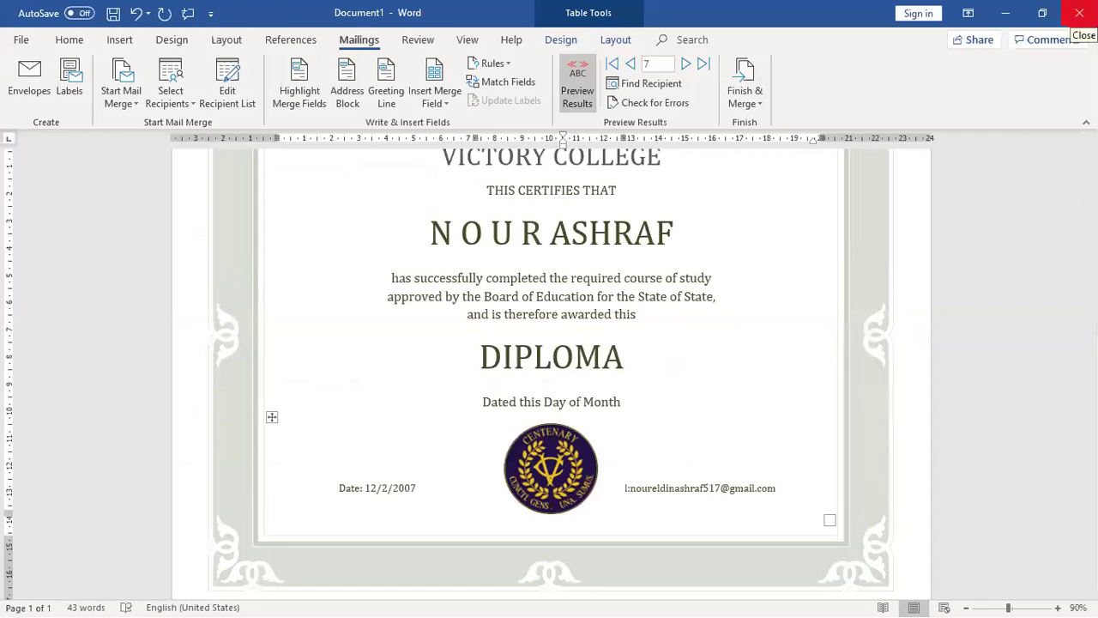
{"action": "left_click", "coordinate": [1080, 14]}
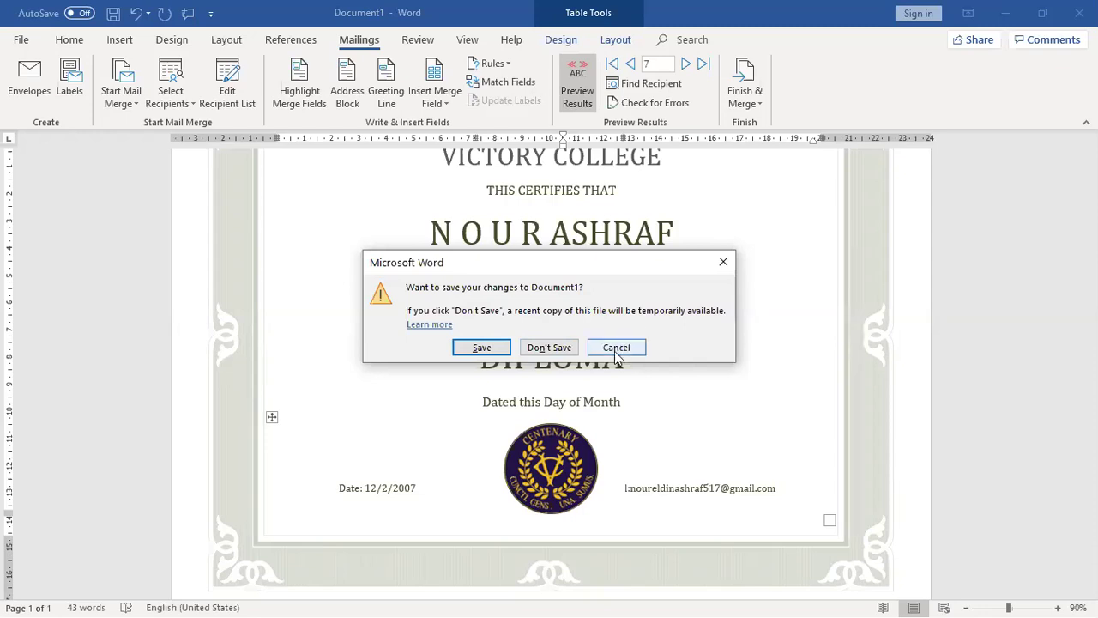
{"action": "left_click", "coordinate": [558, 353]}
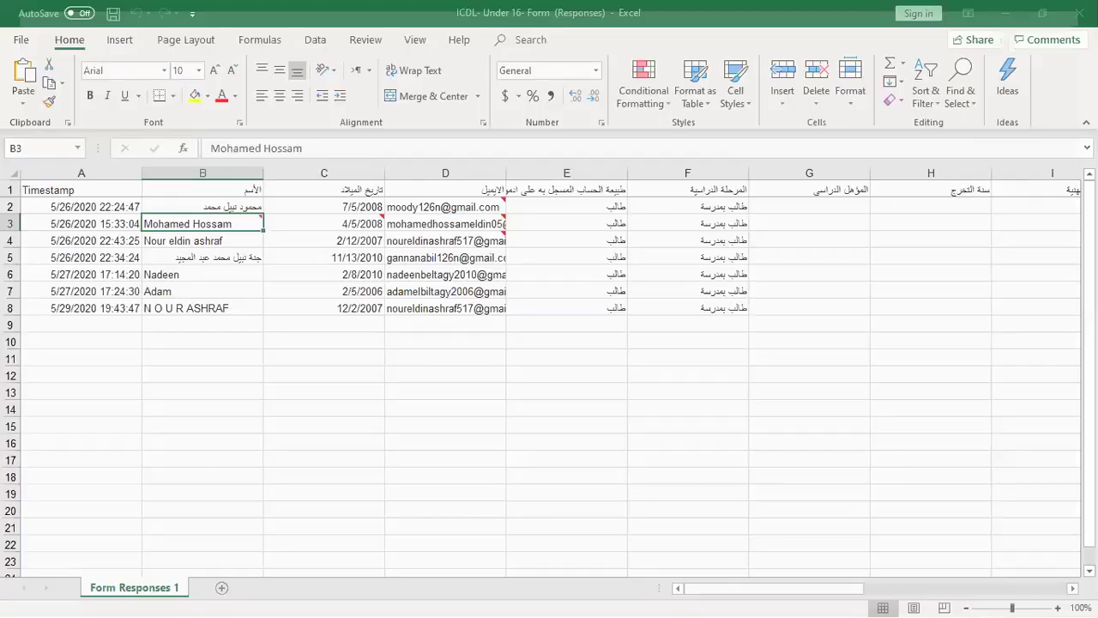
{"action": "left_click", "coordinate": [1079, 13]}
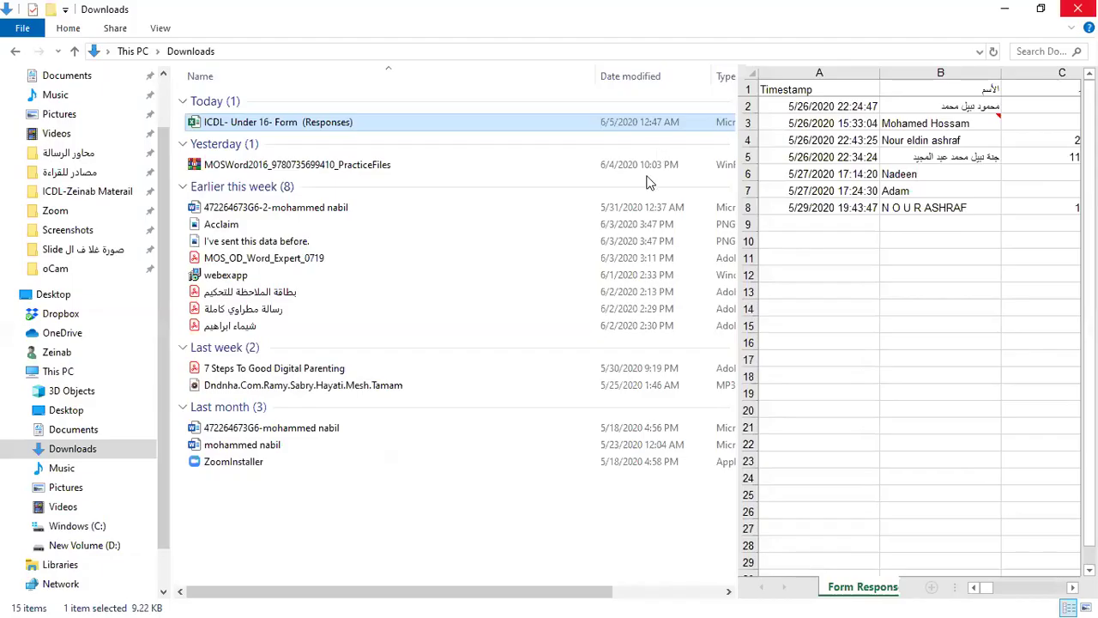
{"action": "left_click", "coordinate": [470, 540]}
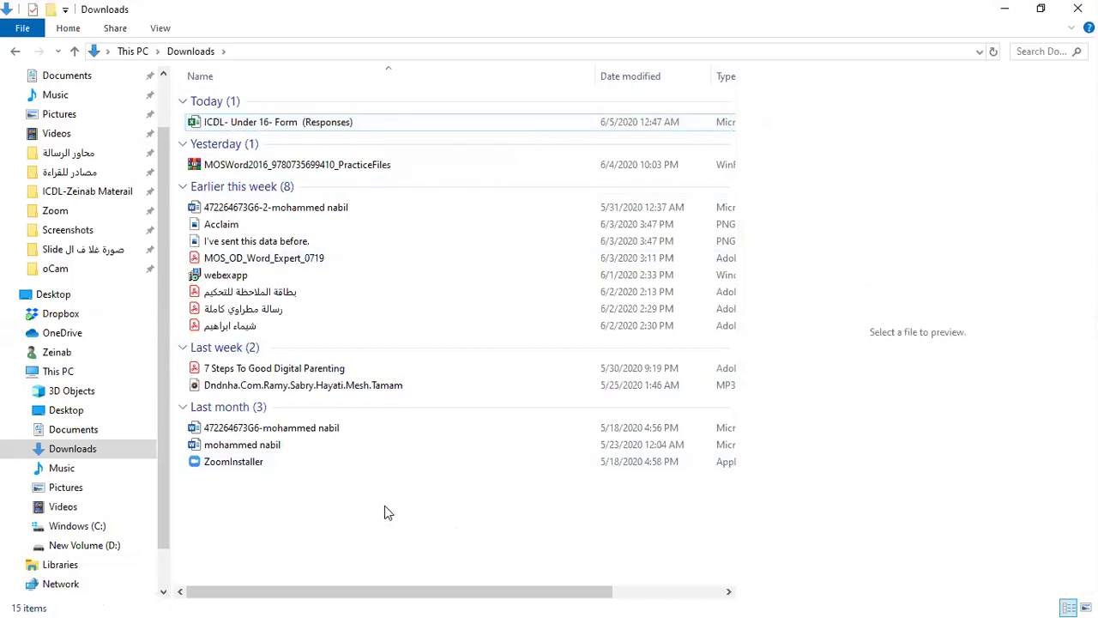
Close the Downloads folder and open شهادة تقدير from New Volume (D:), allowing its SQL command and accepting the existing data link settings
{"action": "left_click", "coordinate": [1078, 9]}
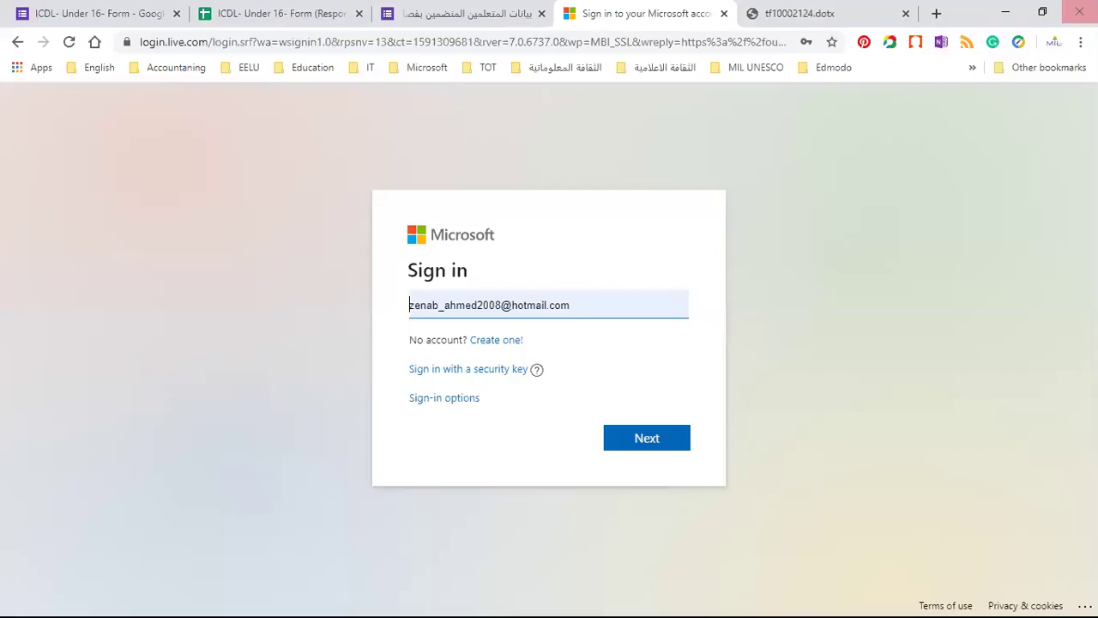
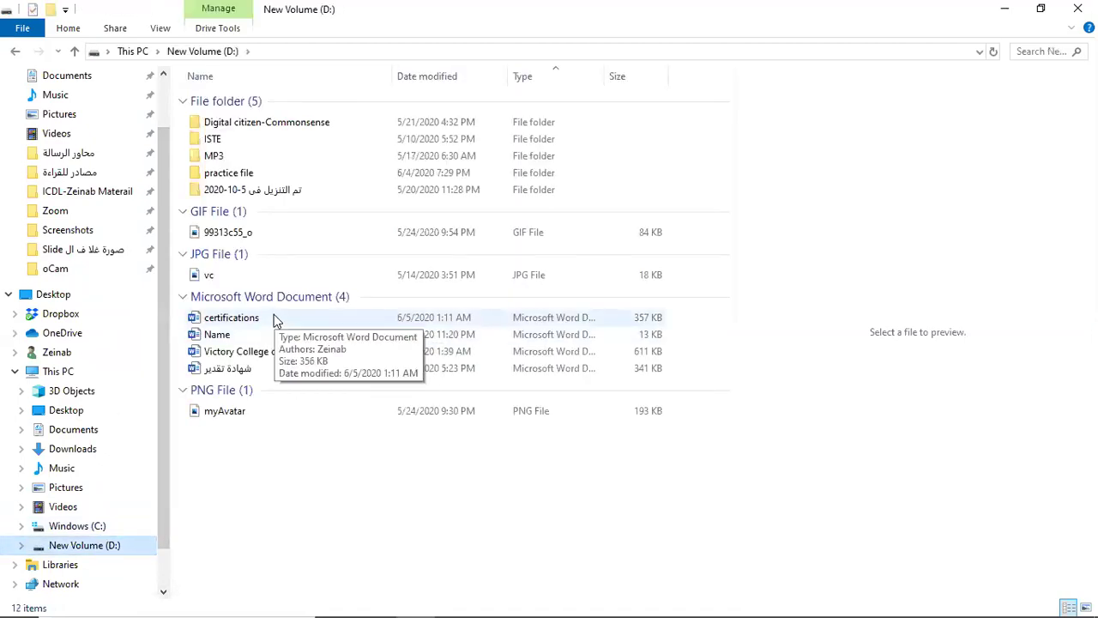
{"action": "double_click", "coordinate": [232, 317]}
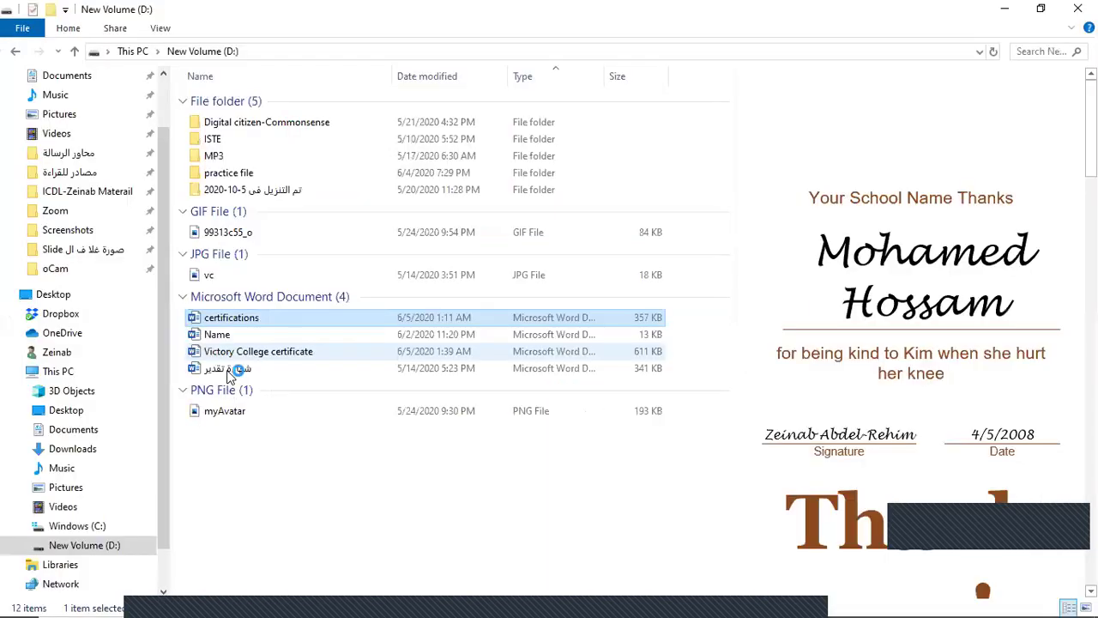
{"action": "double_click", "coordinate": [228, 369]}
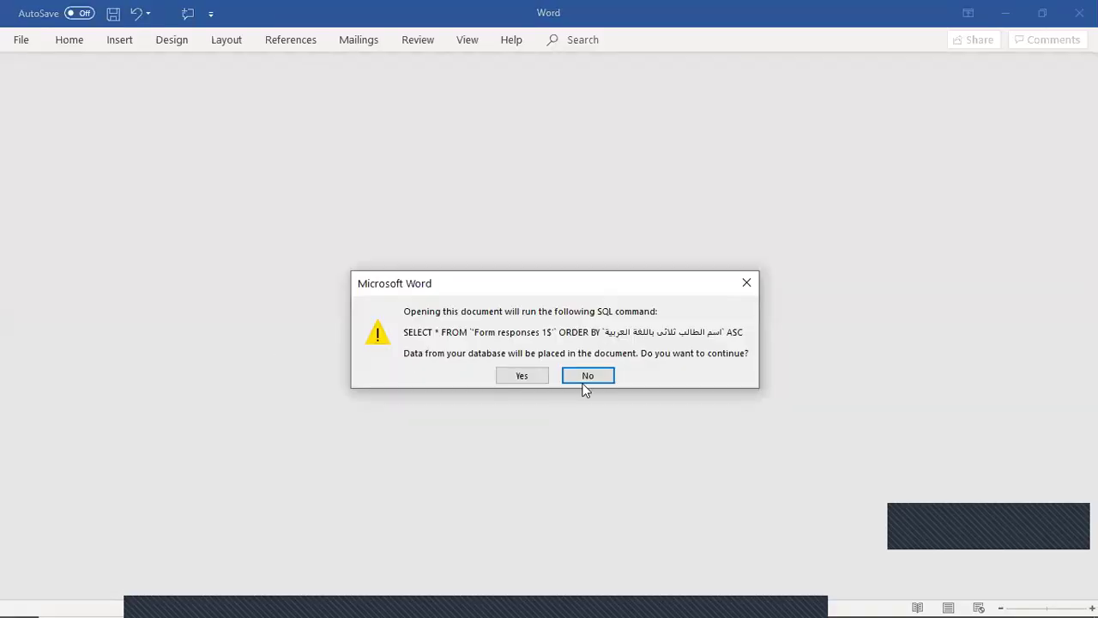
{"action": "left_click", "coordinate": [517, 377]}
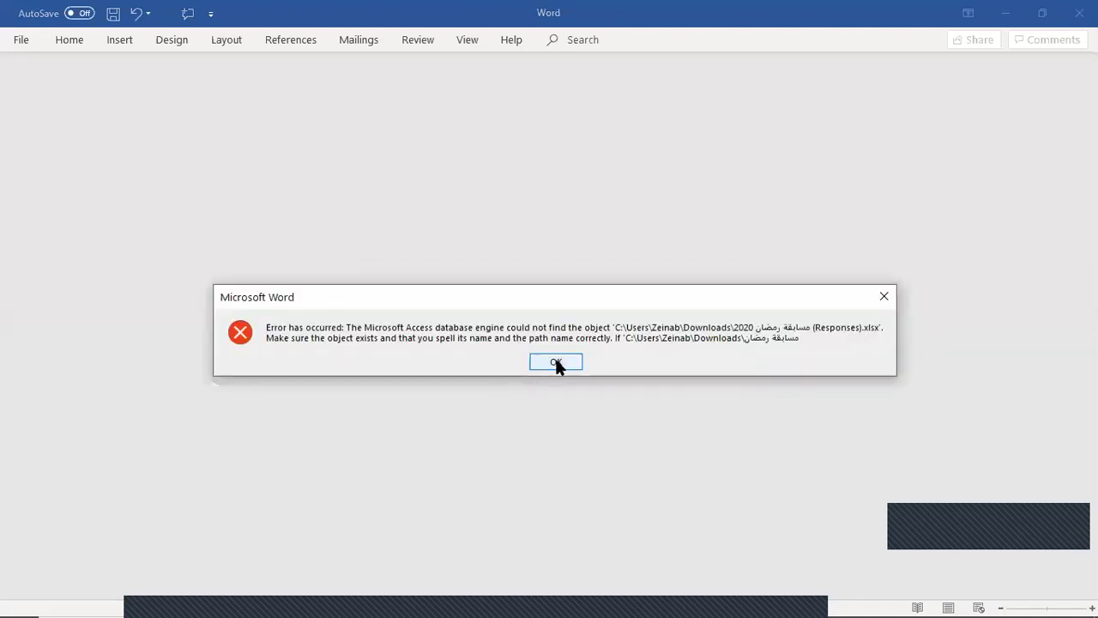
{"action": "left_click", "coordinate": [553, 364]}
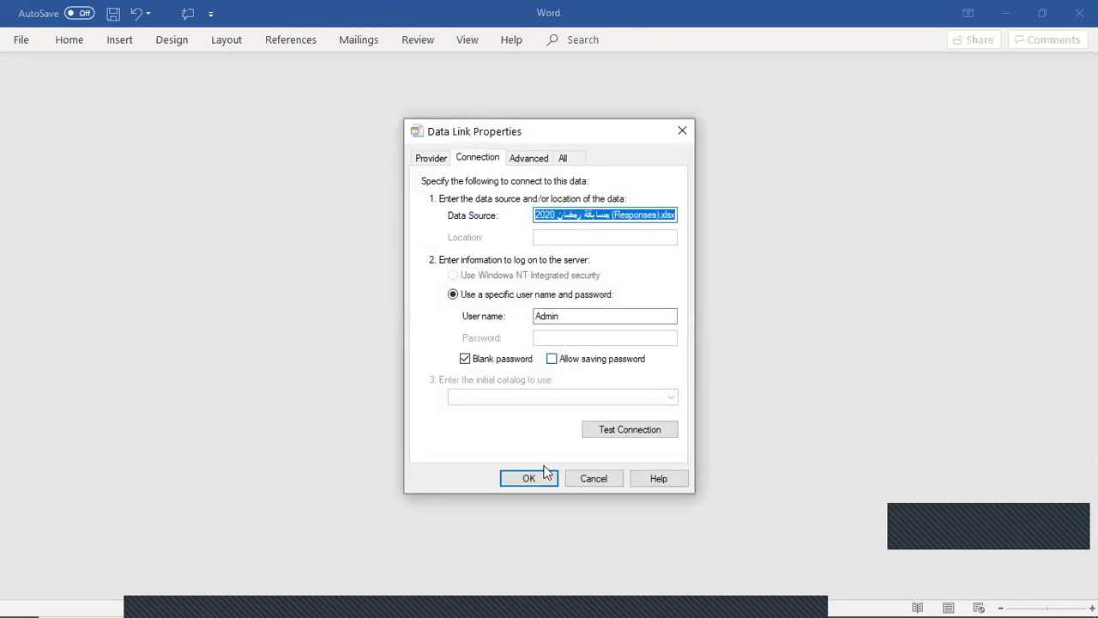
{"action": "left_click", "coordinate": [528, 478]}
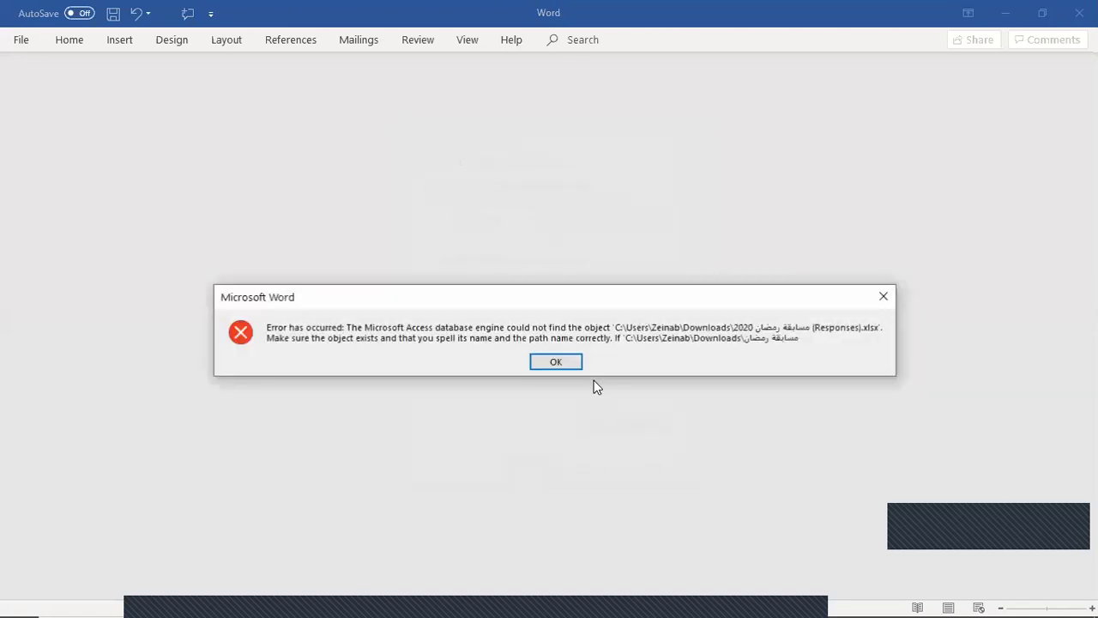
{"action": "left_click", "coordinate": [566, 359]}
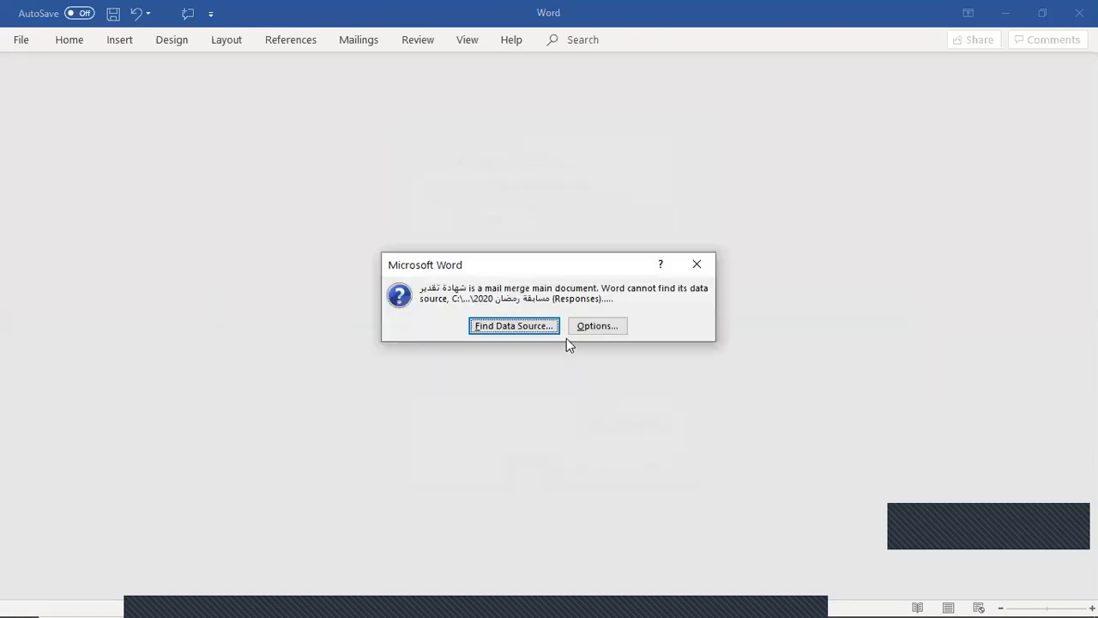
{"action": "key", "text": "alt+Tab"}
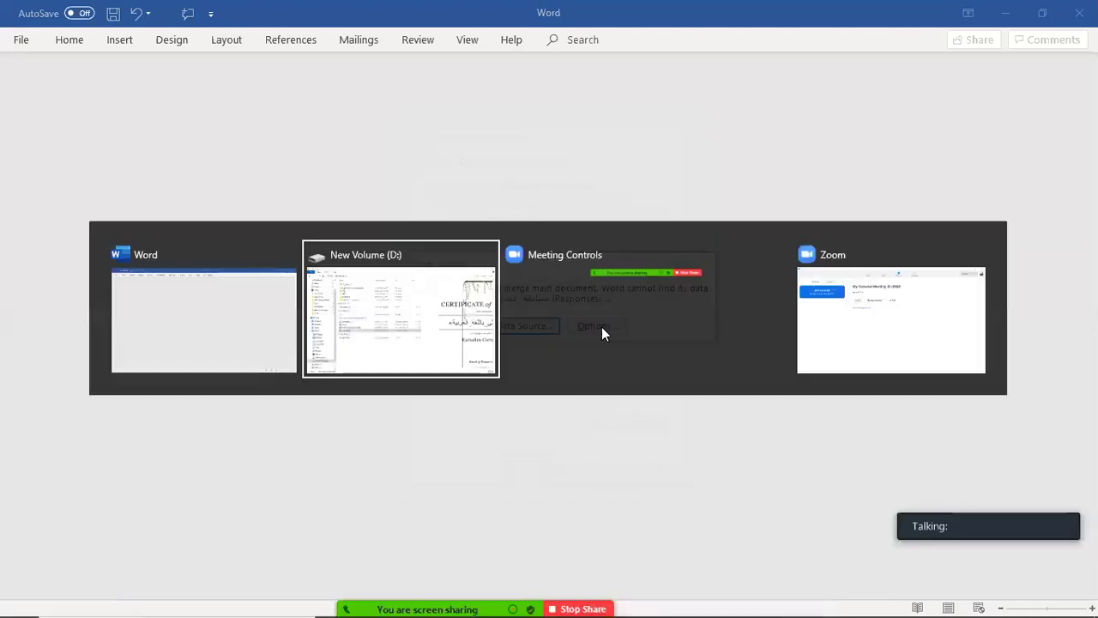
{"action": "key", "text": "alt+Tab"}
{"action": "key", "text": "alt+Tab"}
{"action": "key", "text": "alt+Tab"}
{"action": "key", "text": "alt+Tab"}
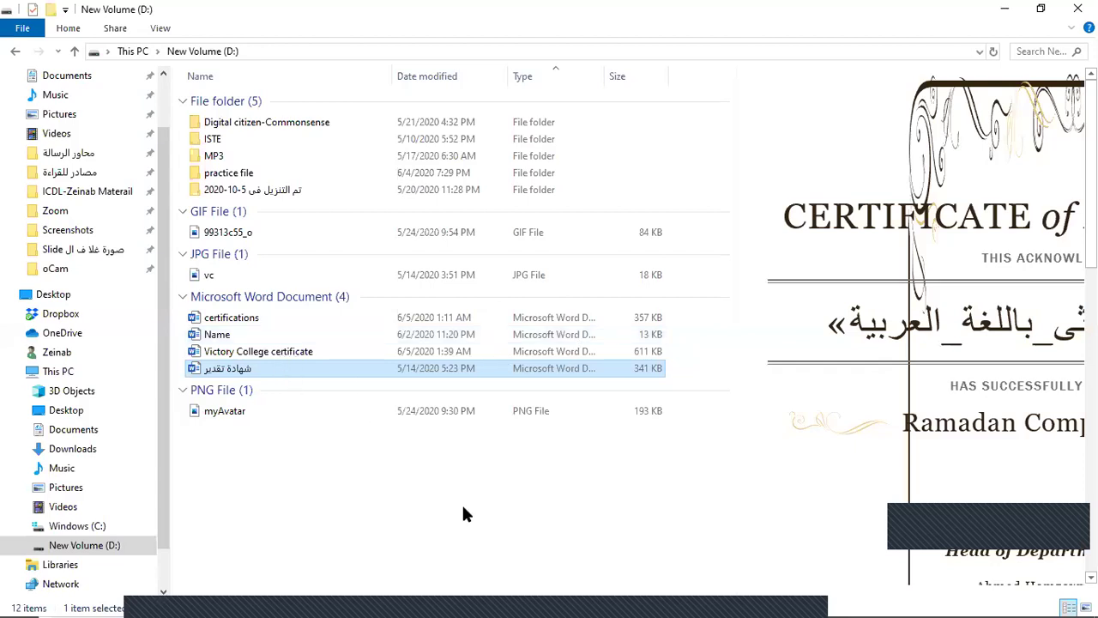
{"action": "key", "text": "alt+Tab"}
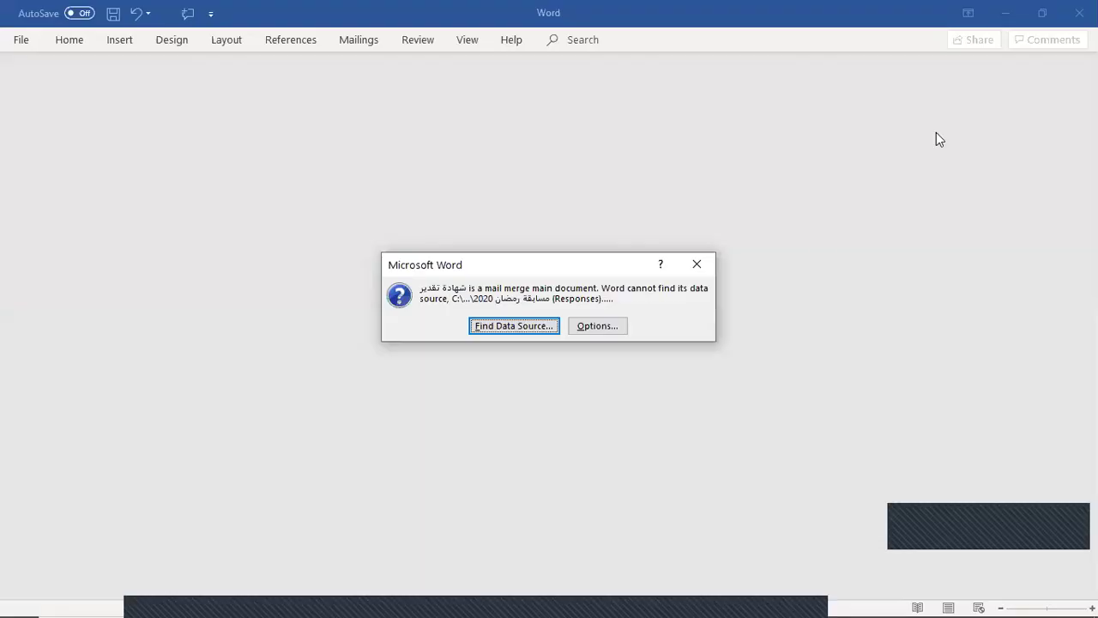
Recover the contents of شهادة تقدير without locating its missing data source, and dismiss the list of repairs
{"action": "left_click", "coordinate": [697, 266]}
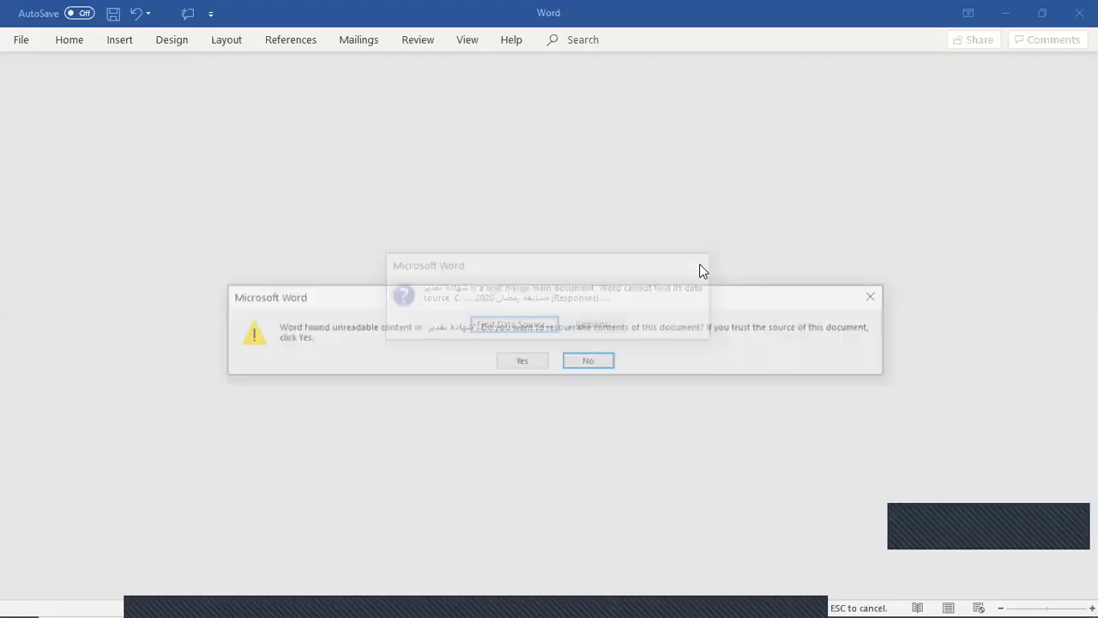
{"action": "left_click", "coordinate": [532, 363]}
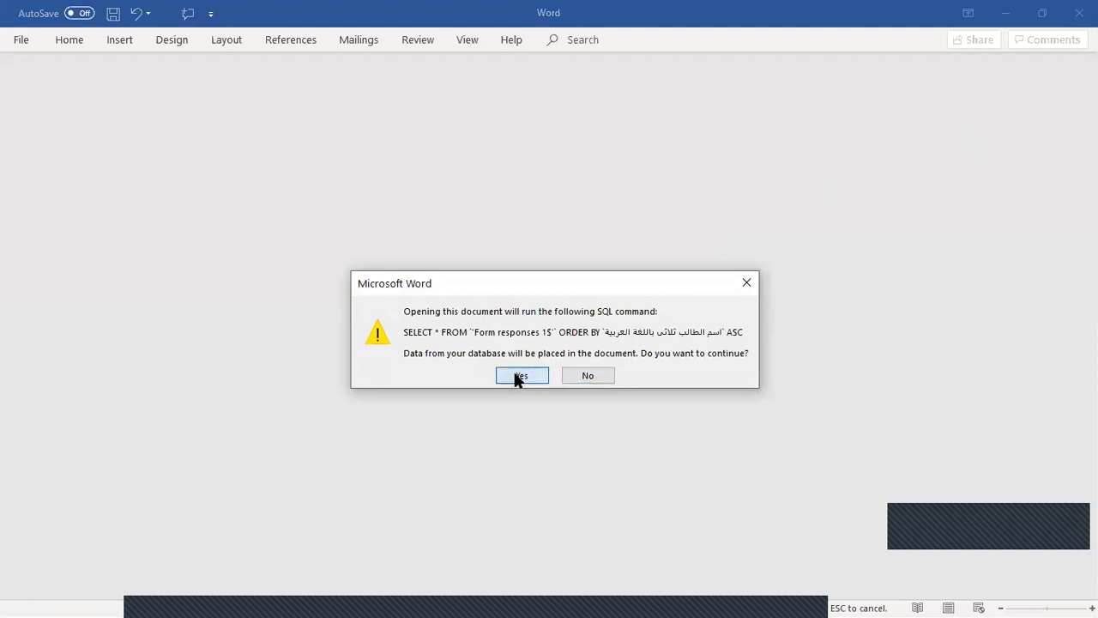
{"action": "left_click", "coordinate": [516, 375]}
{"action": "left_click", "coordinate": [557, 362]}
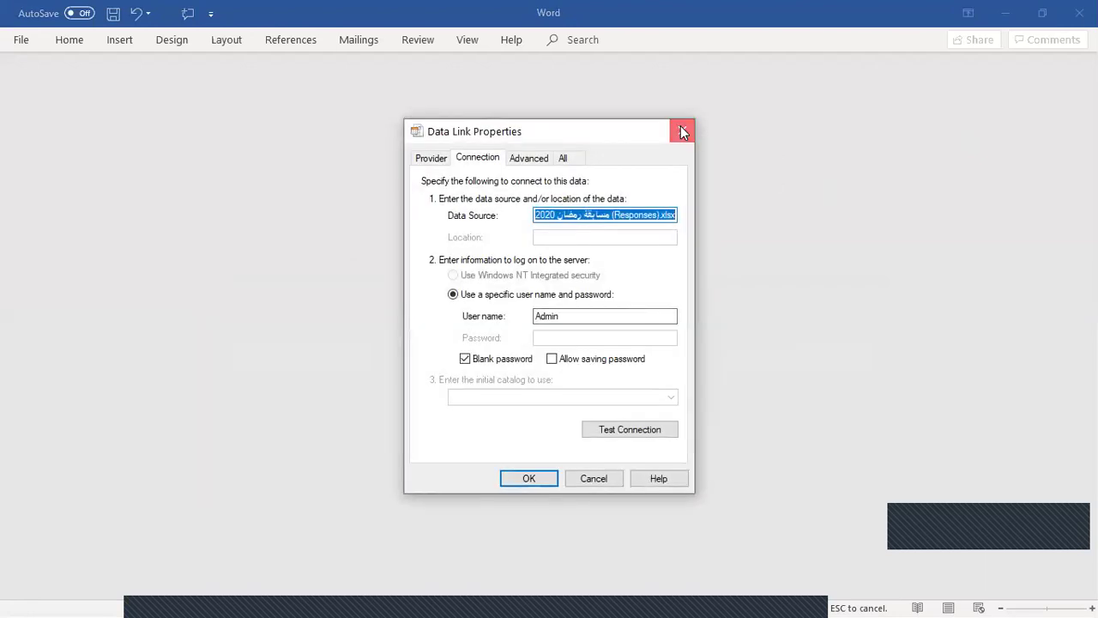
{"action": "left_click", "coordinate": [682, 131]}
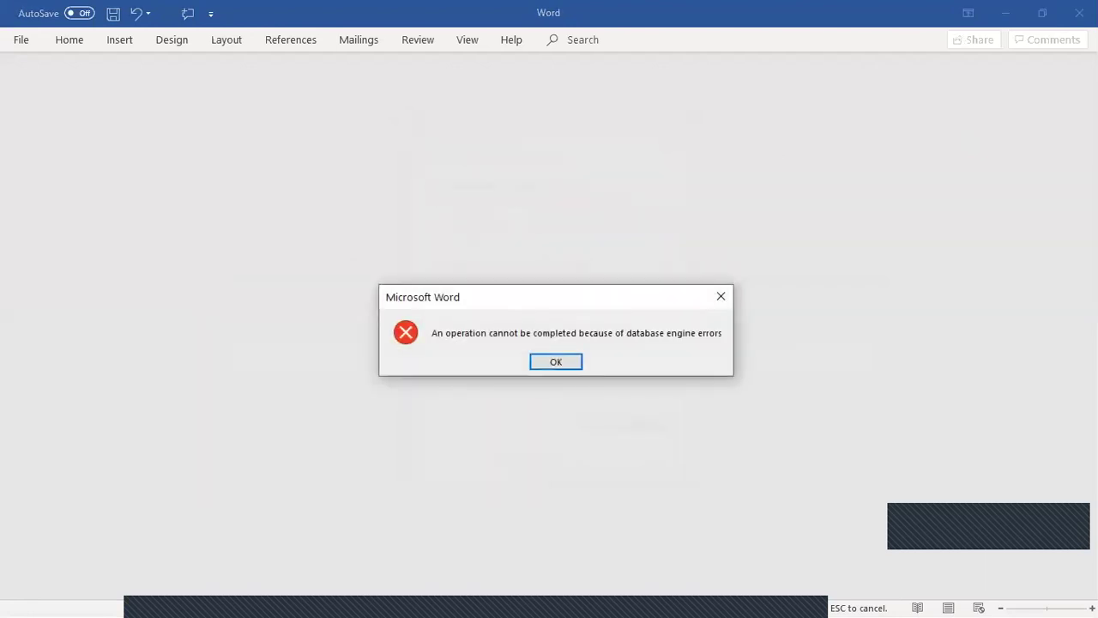
{"action": "left_click", "coordinate": [556, 362]}
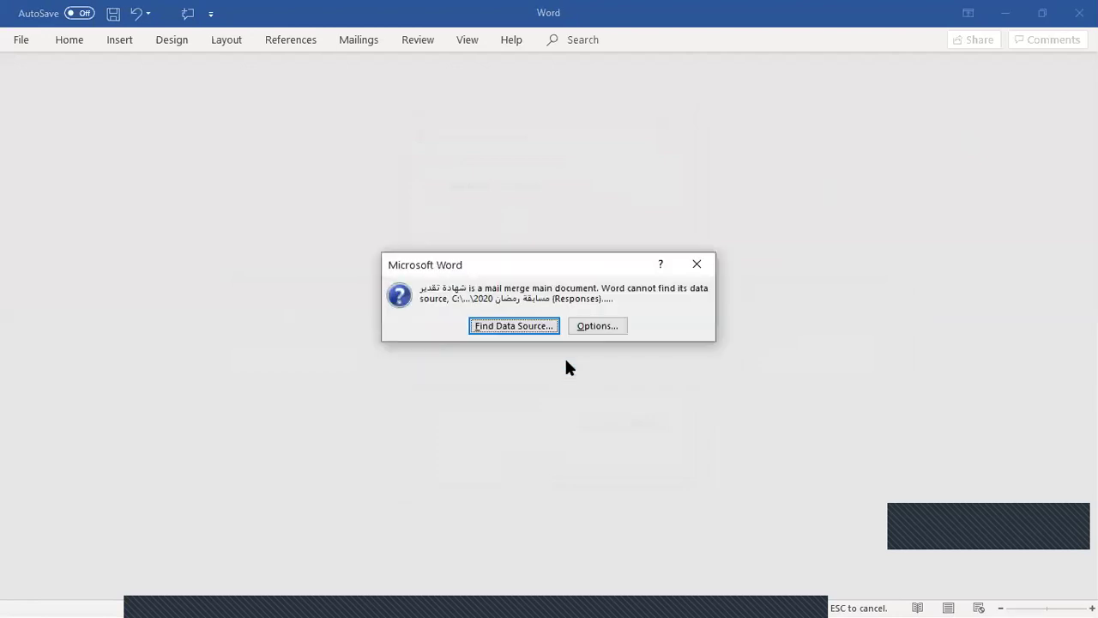
{"action": "left_click", "coordinate": [695, 268]}
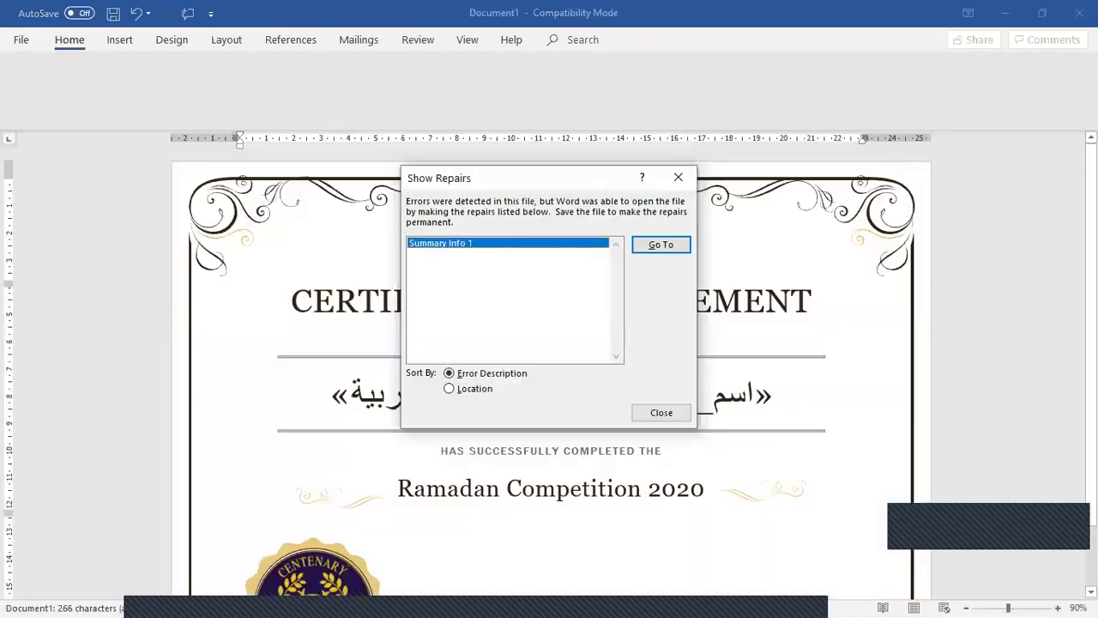
{"action": "left_click", "coordinate": [679, 179]}
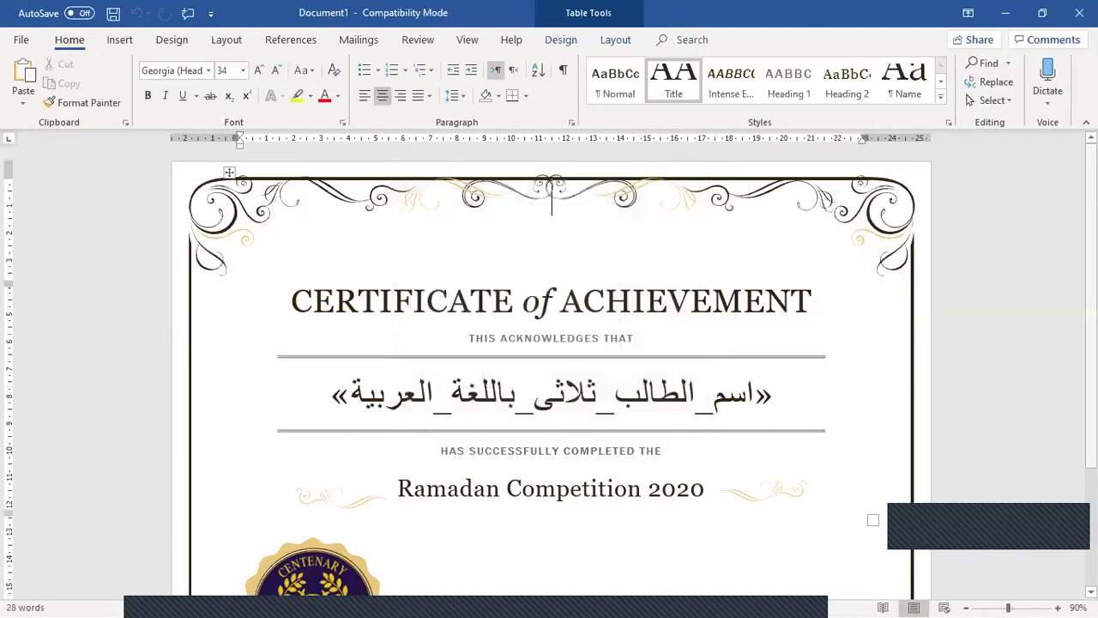
{"action": "scroll", "coordinate": [1051, 416], "scroll_direction": "down", "scroll_amount": 3}
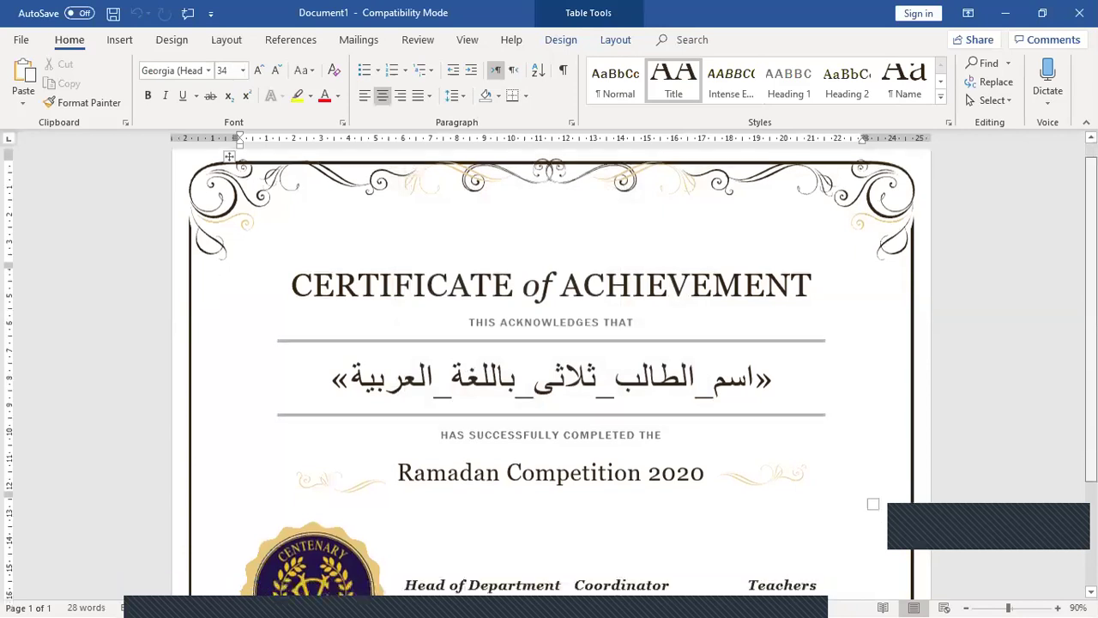
{"action": "scroll", "coordinate": [1046, 416], "scroll_direction": "down", "scroll_amount": 1}
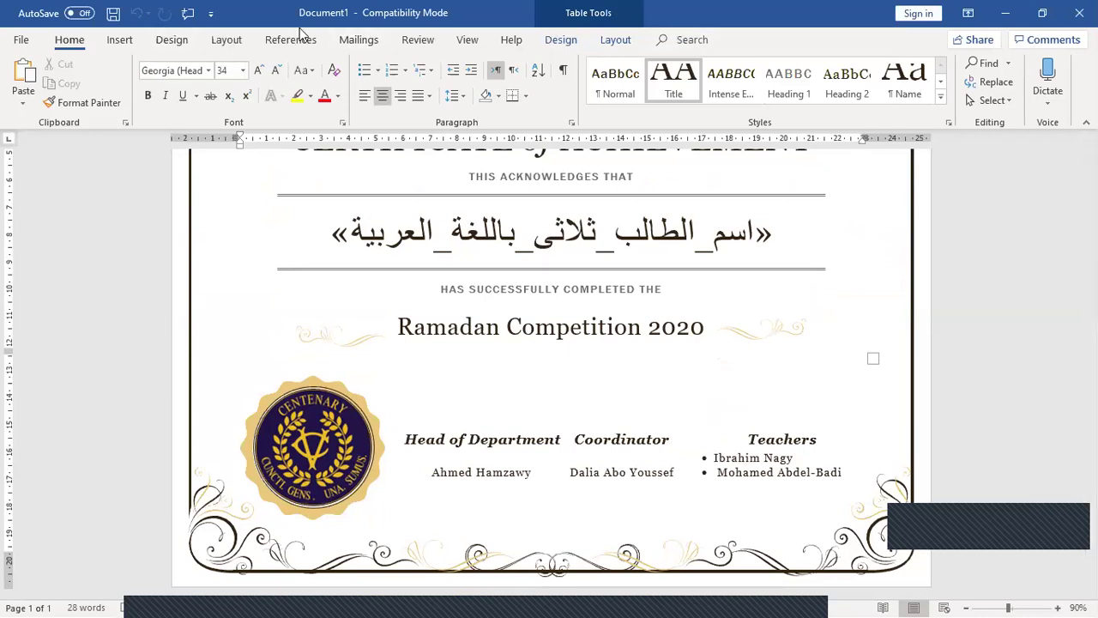
{"action": "left_click", "coordinate": [360, 40]}
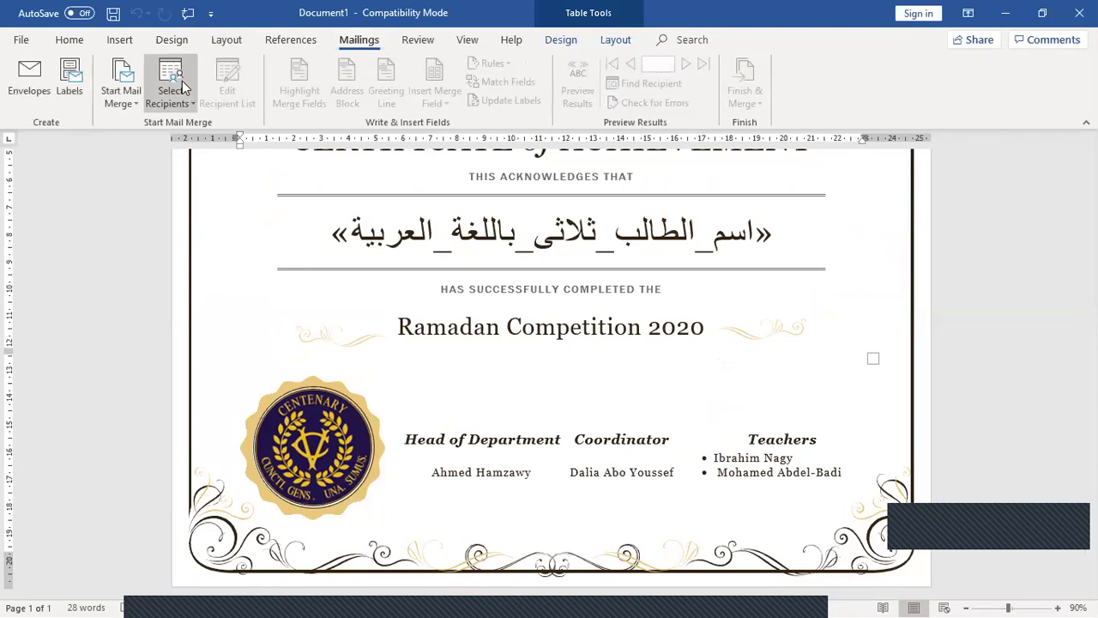
{"action": "left_click", "coordinate": [170, 90]}
{"action": "left_click", "coordinate": [191, 143]}
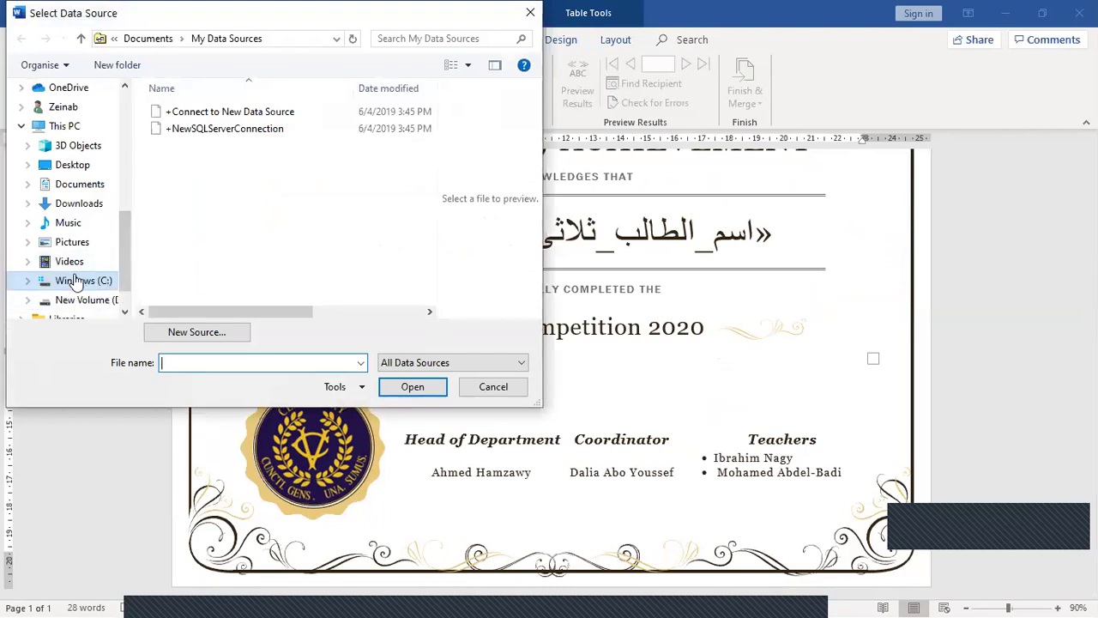
{"action": "left_click", "coordinate": [530, 12]}
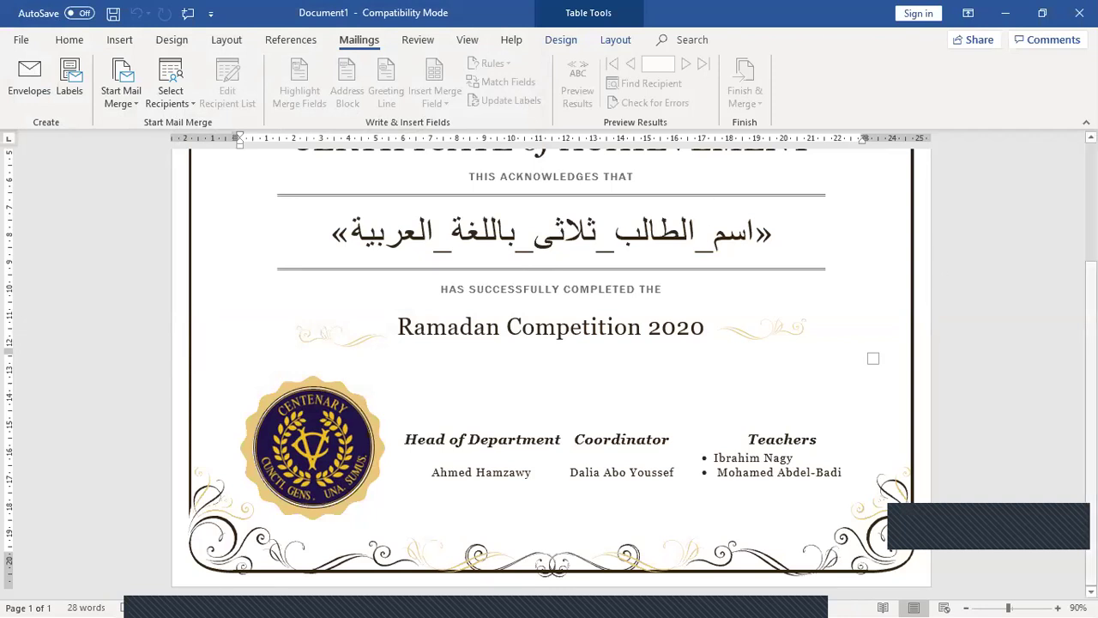
Examine the whole Certificate of Achievement page at 70% zoom, including the name merge field, seal and signatories
{"action": "scroll", "coordinate": [1010, 431], "scroll_direction": "up", "scroll_amount": 4}
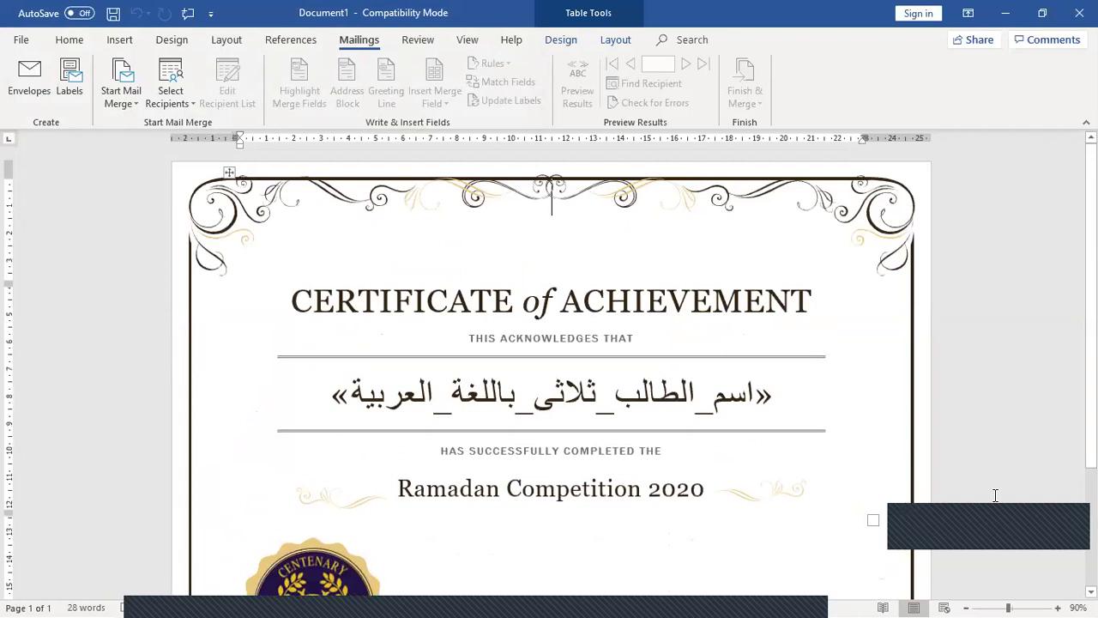
{"action": "left_click", "coordinate": [966, 605]}
{"action": "left_click", "coordinate": [966, 606]}
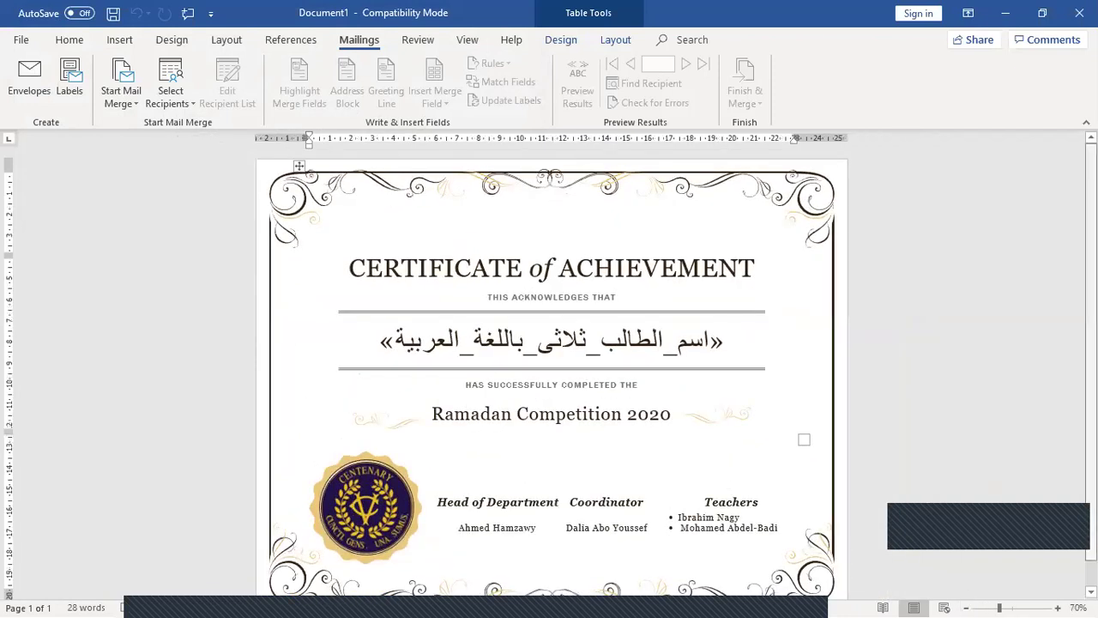
{"action": "scroll", "coordinate": [549, 368], "scroll_direction": "down", "scroll_amount": 1}
{"action": "scroll", "coordinate": [506, 351], "scroll_direction": "up", "scroll_amount": 1}
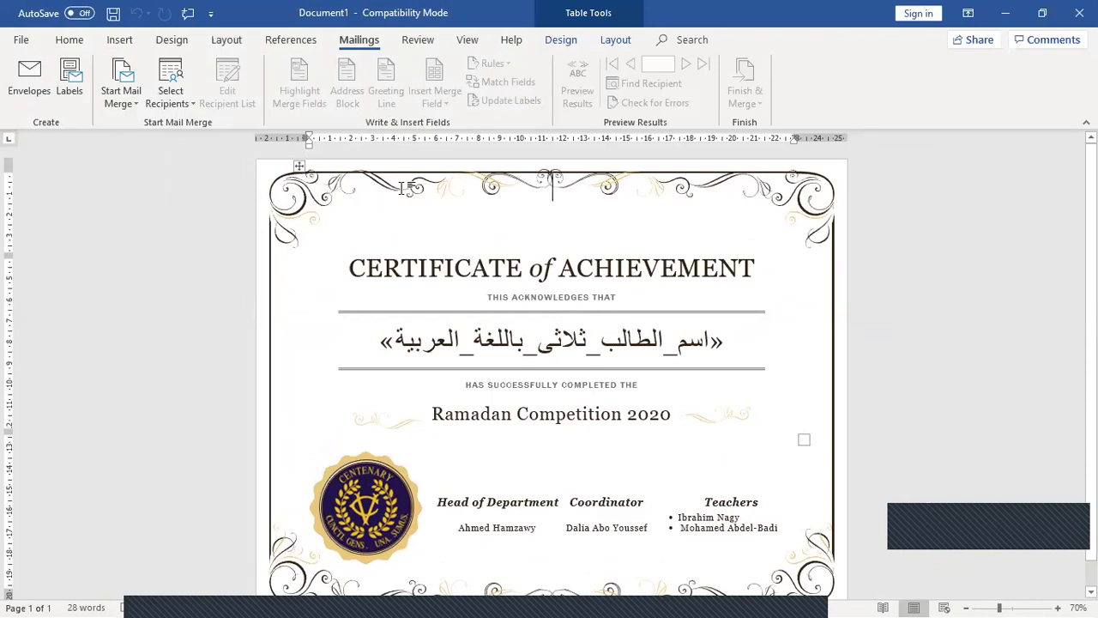
{"action": "left_click", "coordinate": [343, 500]}
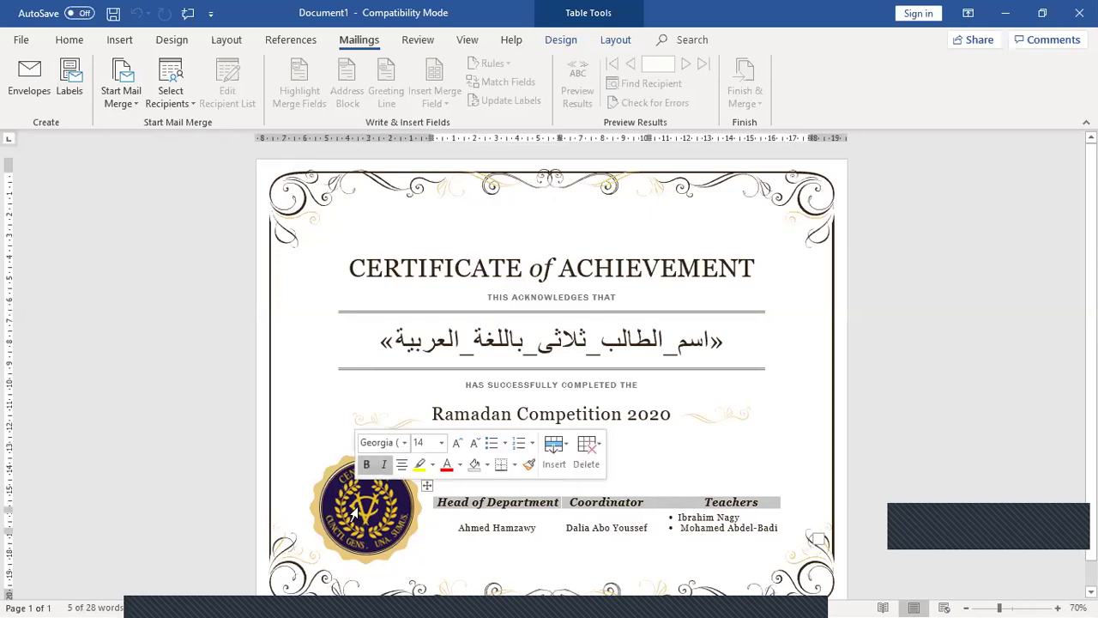
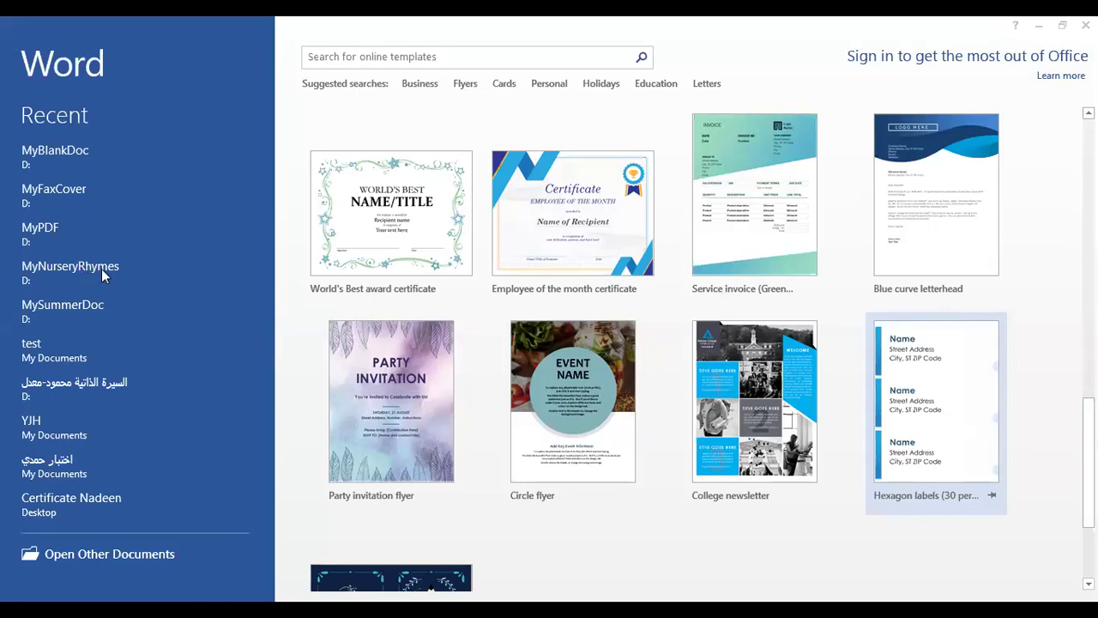
Open the recent document MySummerDoc and look at its window control menu and Info page
{"action": "left_click", "coordinate": [85, 314]}
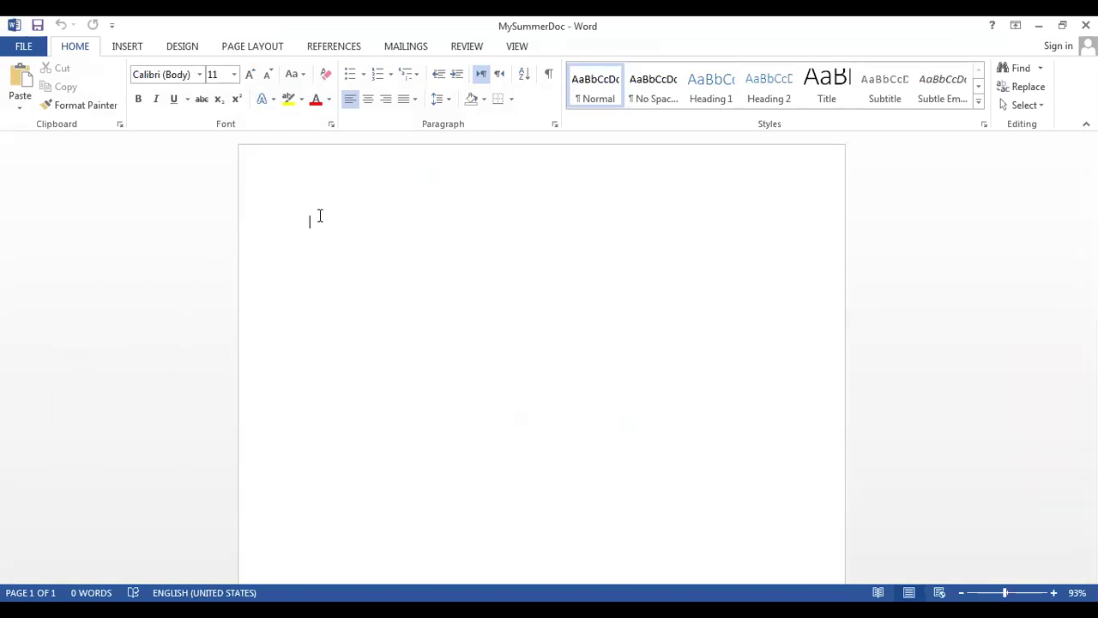
{"action": "left_click", "coordinate": [13, 24]}
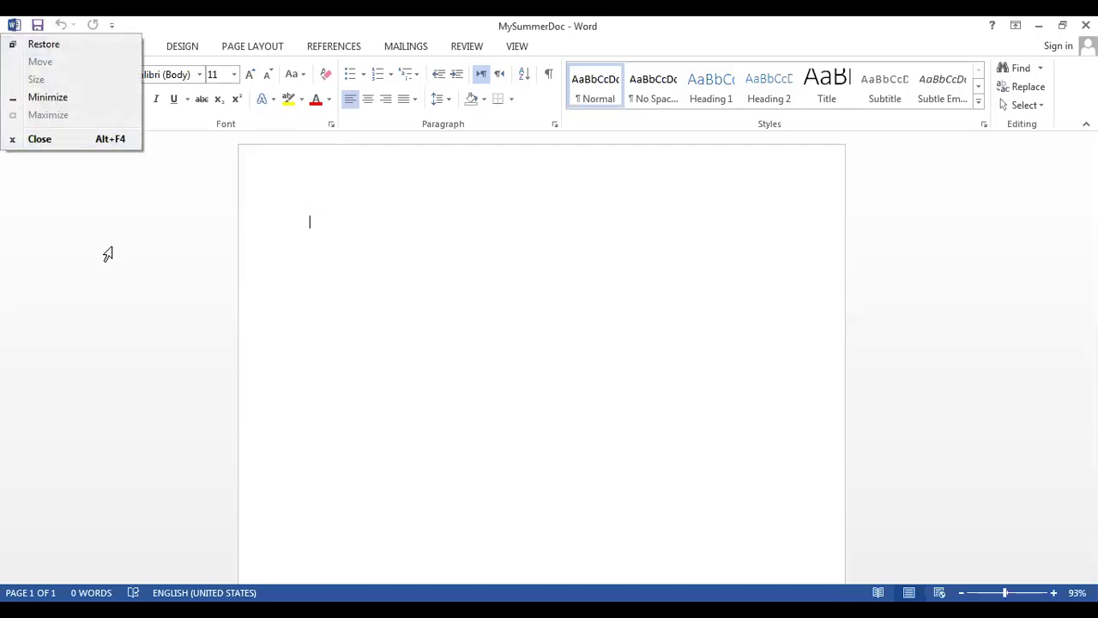
{"action": "left_click", "coordinate": [106, 258]}
{"action": "left_click", "coordinate": [22, 48]}
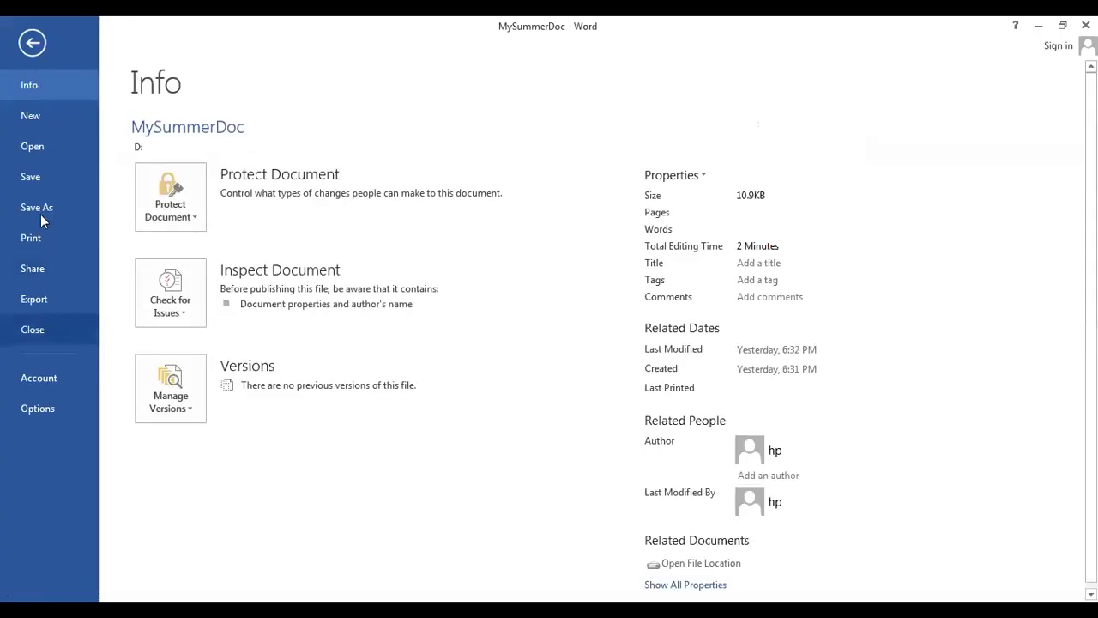
{"action": "left_click", "coordinate": [31, 43]}
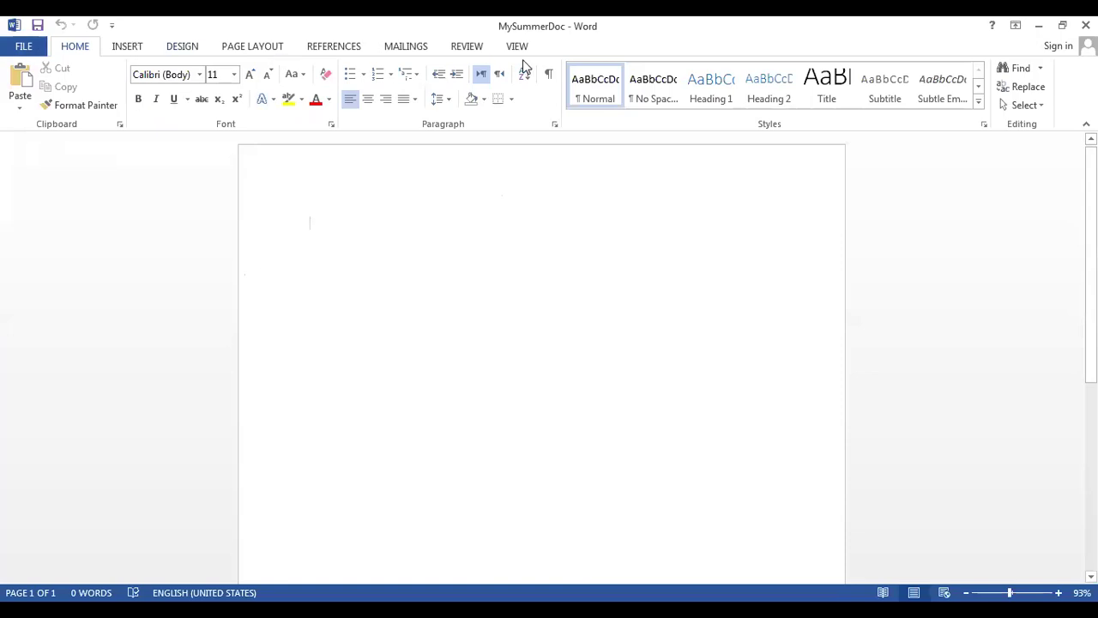
Revisit MySummerDoc's window control commands and file information, and display the Office account and product information
{"action": "left_click", "coordinate": [14, 26]}
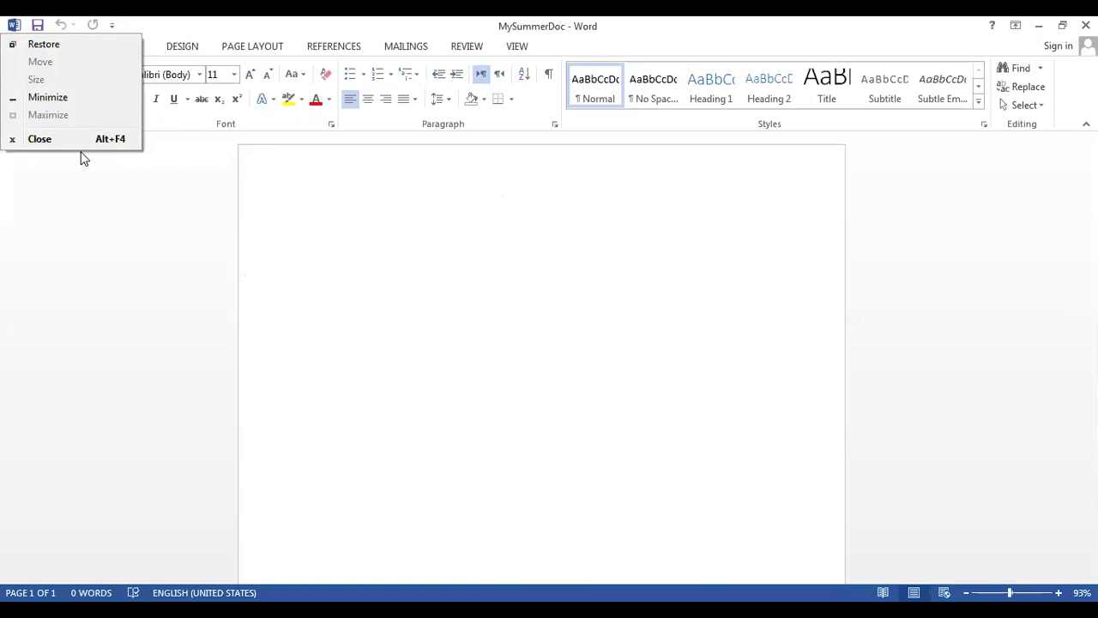
{"action": "left_click", "coordinate": [25, 45]}
{"action": "left_click", "coordinate": [25, 44]}
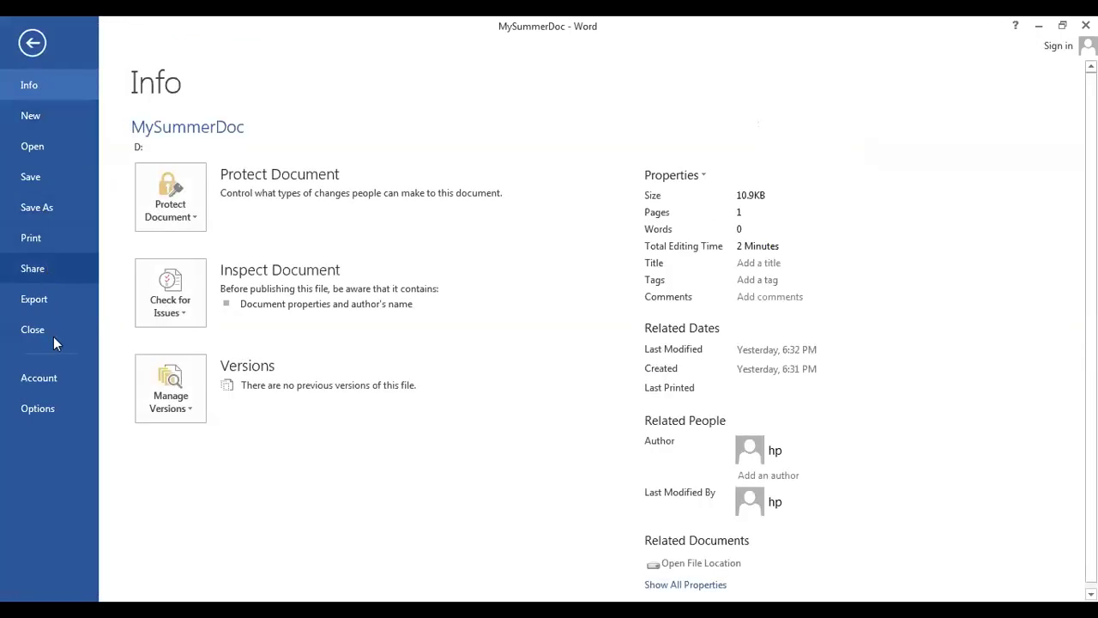
{"action": "left_click", "coordinate": [54, 375]}
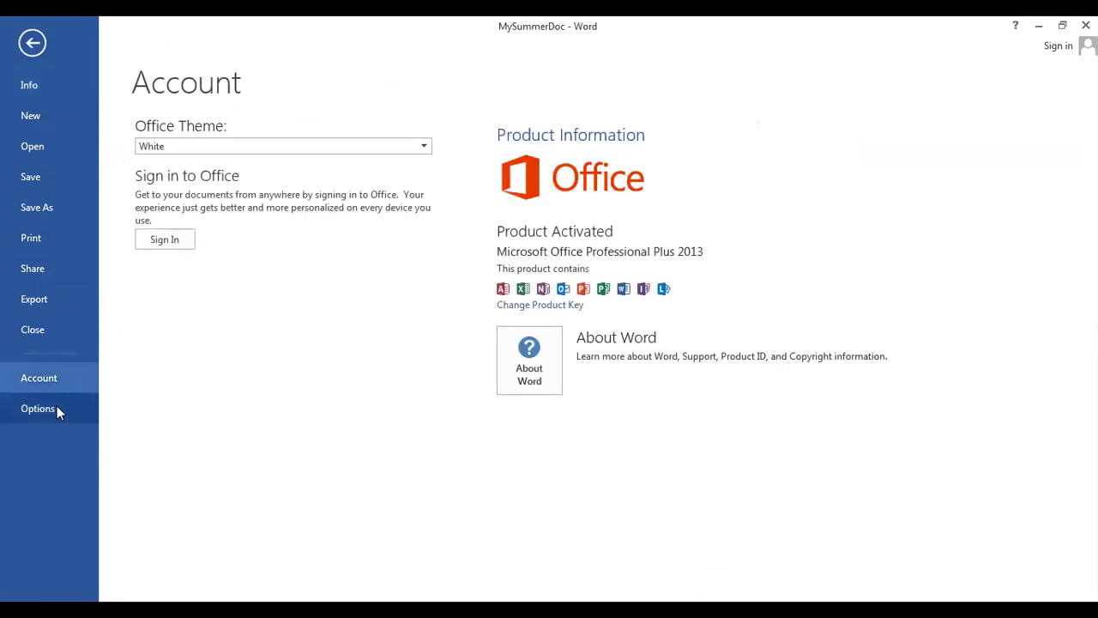
Look at the general settings in Word Options and dismiss the dialog without changing anything
{"action": "left_click", "coordinate": [56, 406]}
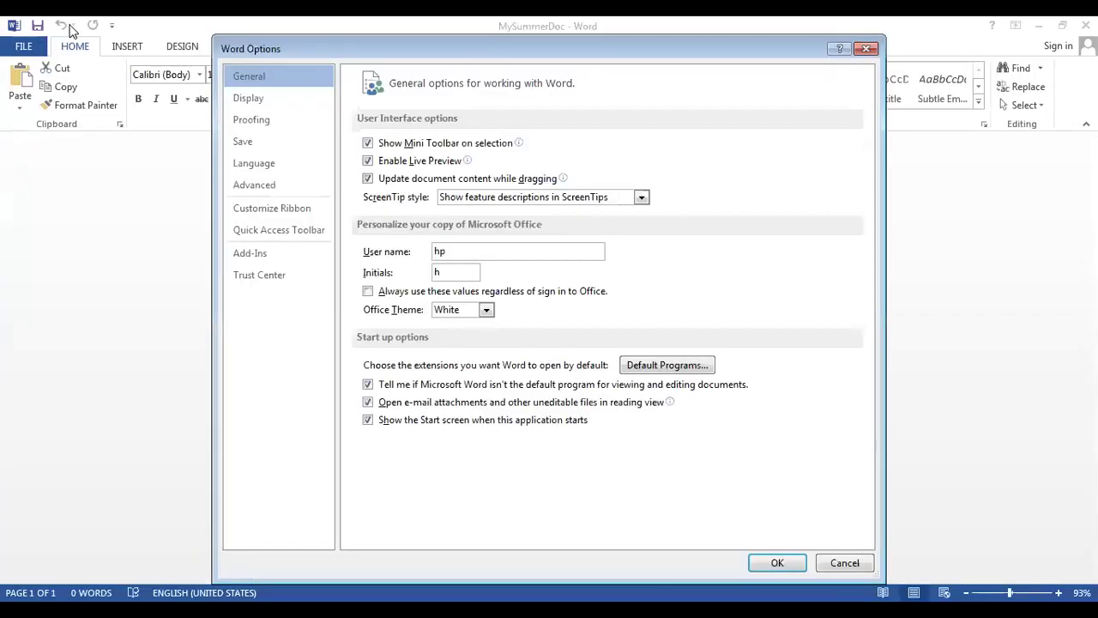
{"action": "left_click", "coordinate": [32, 44]}
{"action": "left_click", "coordinate": [868, 49]}
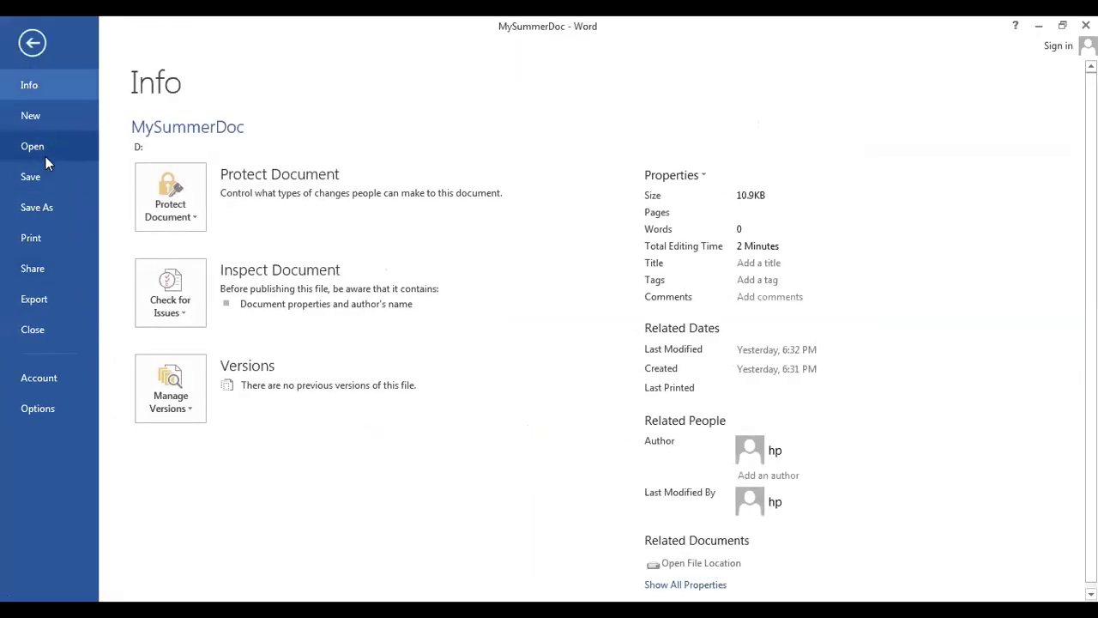
Open the recent document MyFaxCover, and display the list of recent documents again from it
{"action": "left_click", "coordinate": [46, 155]}
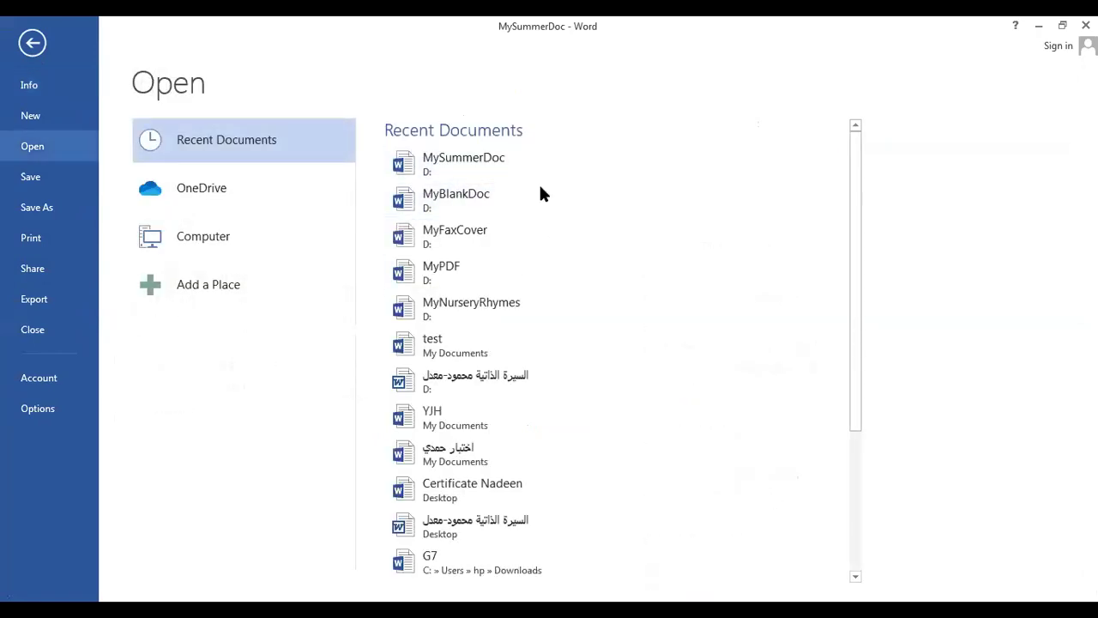
{"action": "left_click", "coordinate": [523, 228]}
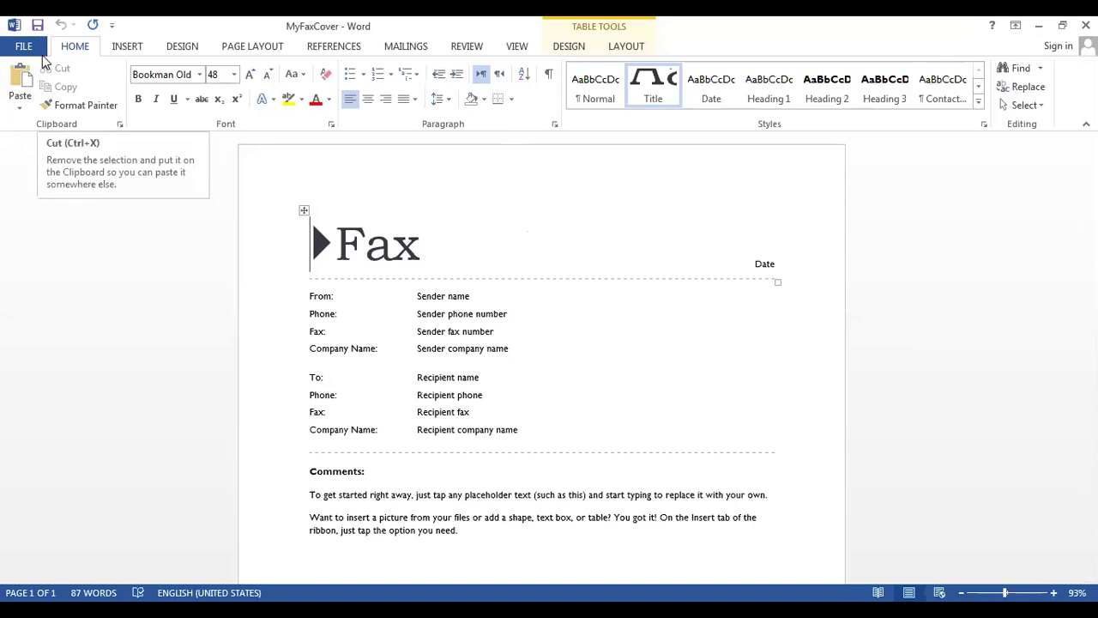
{"action": "left_click", "coordinate": [24, 45]}
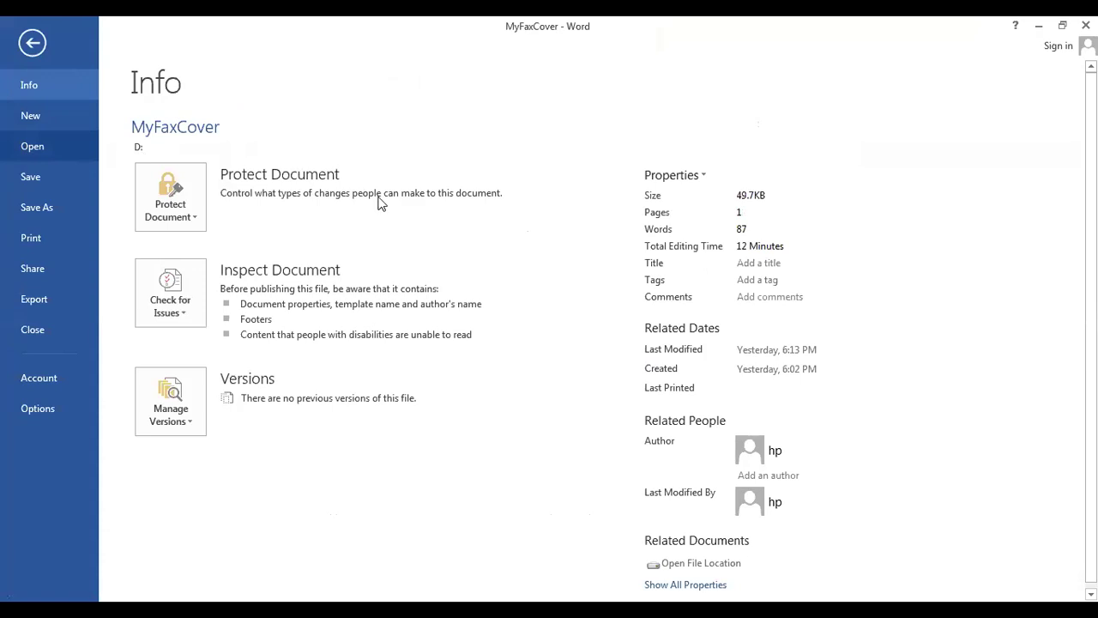
{"action": "key", "text": "ctrl+o"}
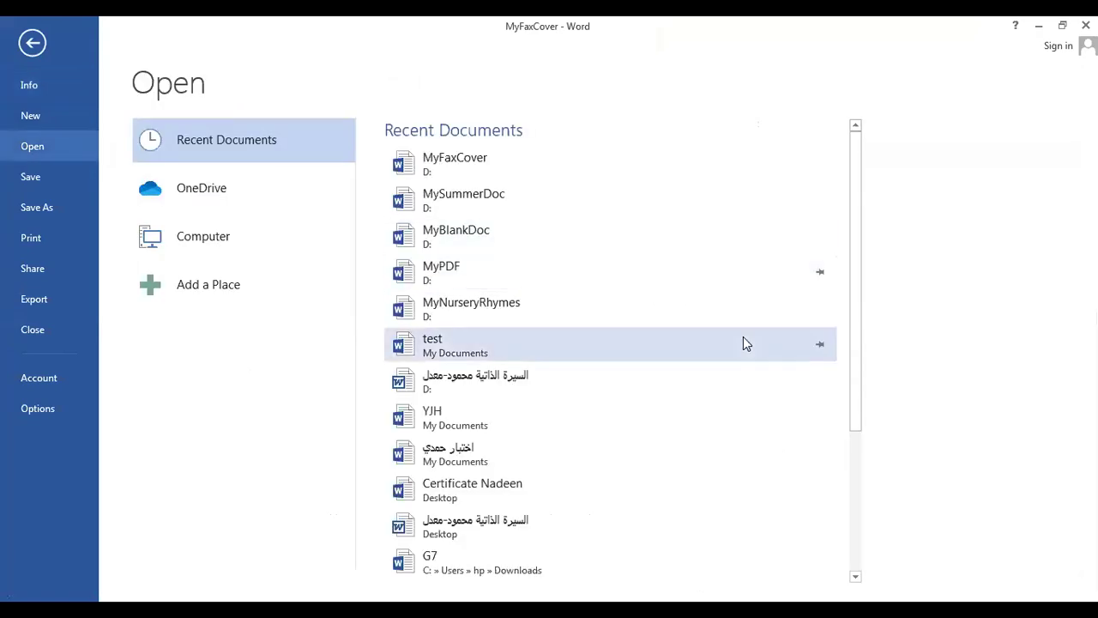